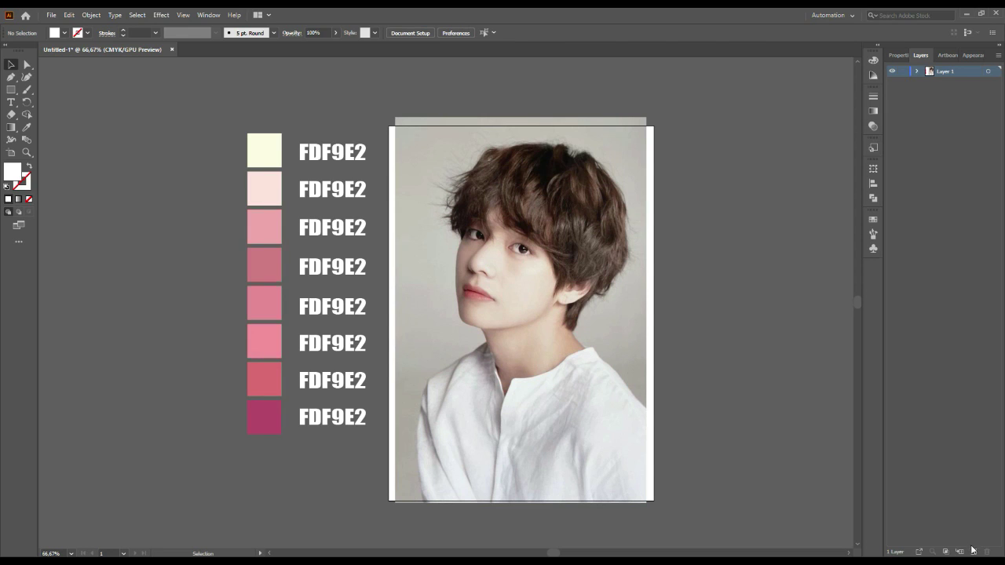
Step: Fade the reference photo to about 76% opacity and lock its layer
{"action": "left_click", "coordinate": [560, 295]}
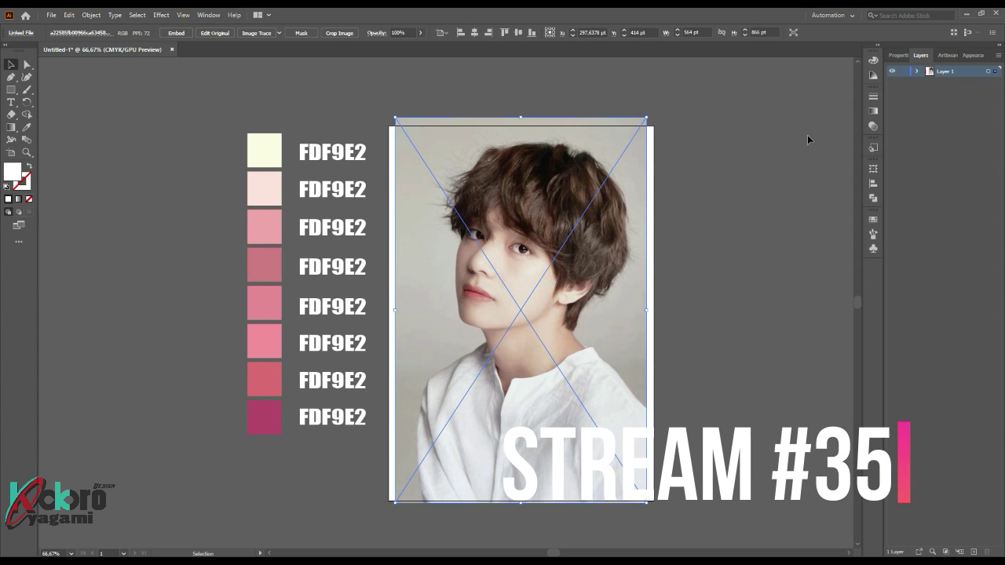
{"action": "left_click", "coordinate": [872, 127]}
{"action": "left_click", "coordinate": [848, 107]}
{"action": "left_click_drag", "start_coordinate": [851, 121], "coordinate": [837, 122]}
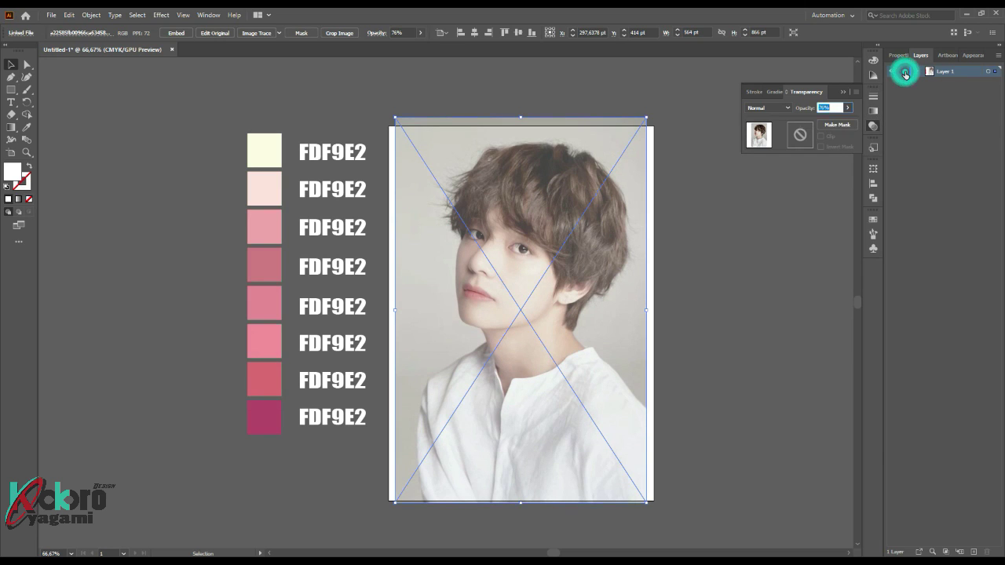
{"action": "left_click", "coordinate": [905, 73]}
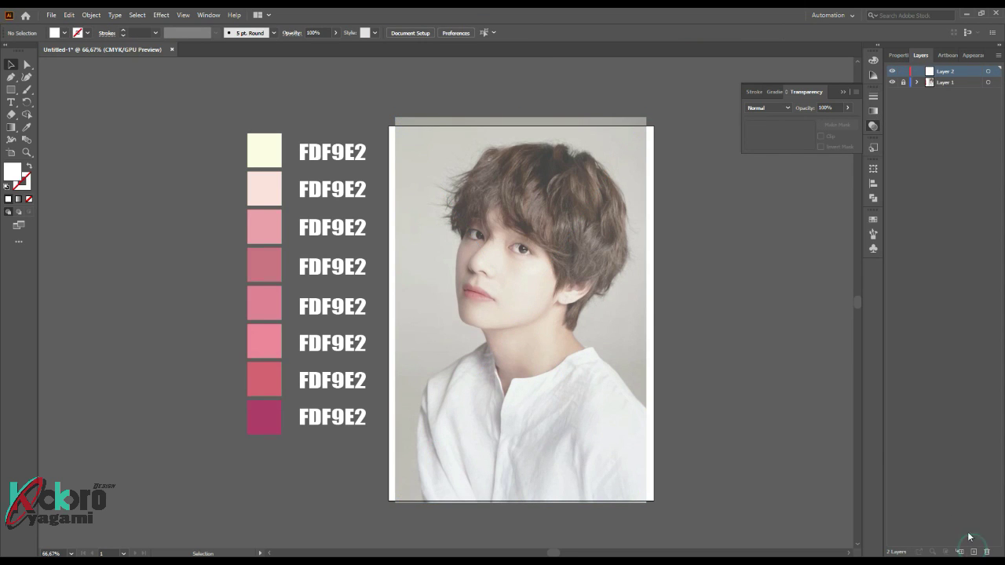
Step: Trace the fringe strands with the Pen tool as white strokes with no fill
{"action": "scroll", "coordinate": [471, 349], "scroll_direction": "up", "scroll_amount": 5}
{"action": "scroll", "coordinate": [394, 327], "scroll_direction": "up", "scroll_amount": 1}
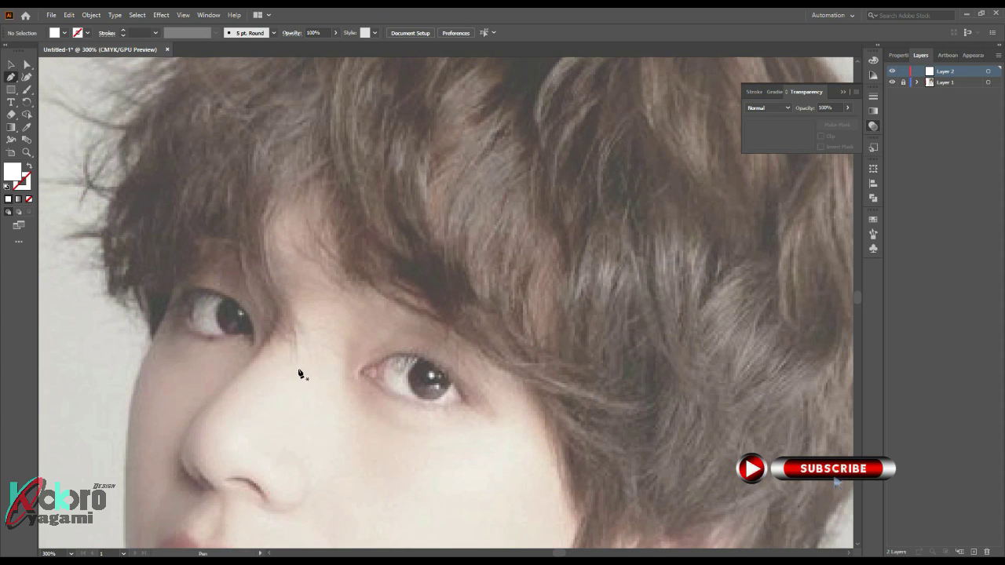
{"action": "left_click", "coordinate": [297, 367]}
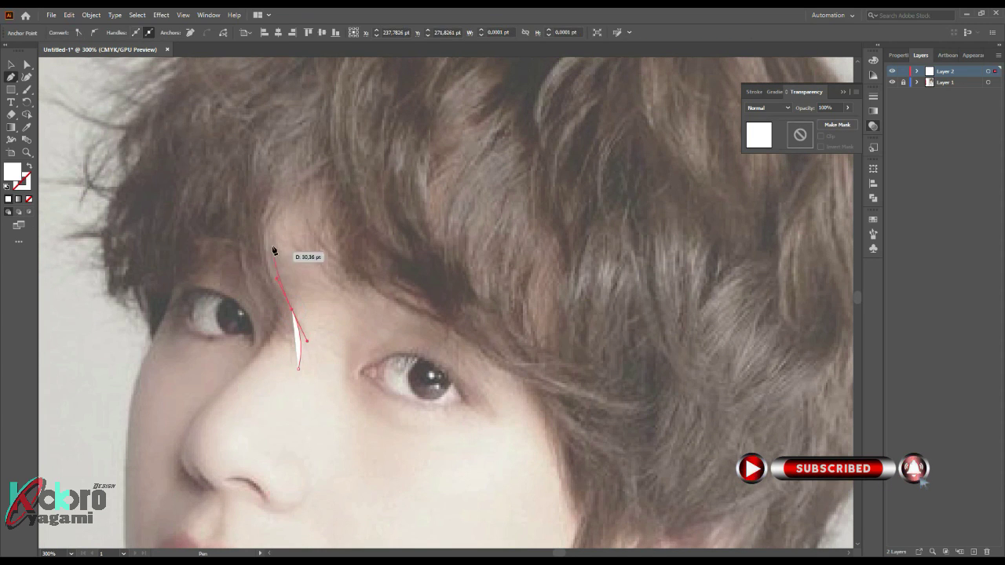
{"action": "left_click_drag", "start_coordinate": [300, 187], "coordinate": [340, 139]}
{"action": "left_click", "coordinate": [300, 189]}
{"action": "key", "text": "shift+x"}
{"action": "left_click_drag", "start_coordinate": [364, 300], "coordinate": [467, 347]}
{"action": "mouse_move", "coordinate": [317, 271]}
{"action": "left_mouse_down"}
{"action": "mouse_move", "coordinate": [307, 210]}
{"action": "mouse_move", "coordinate": [333, 127]}
{"action": "left_mouse_up"}
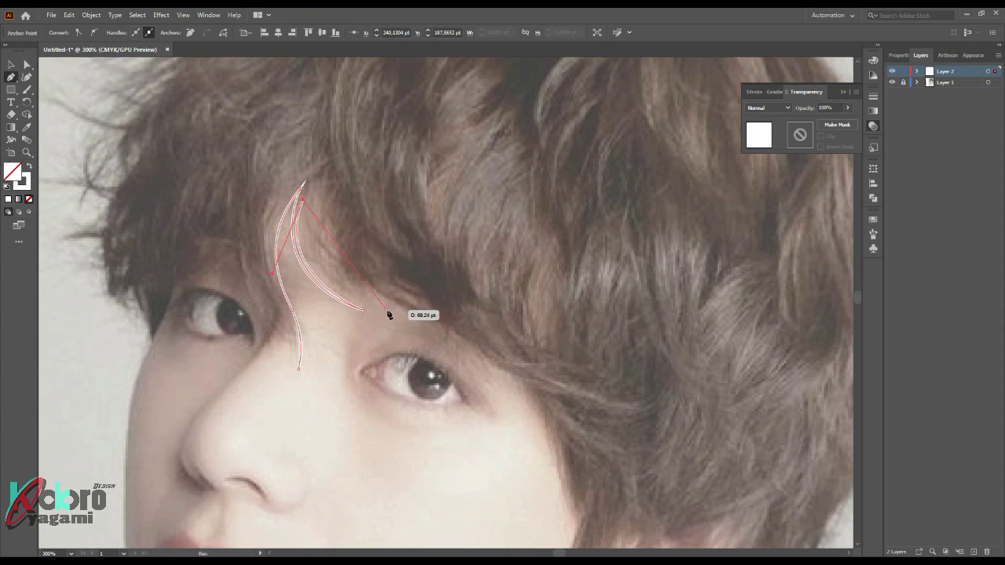
{"action": "left_click_drag", "start_coordinate": [497, 338], "coordinate": [497, 338]}
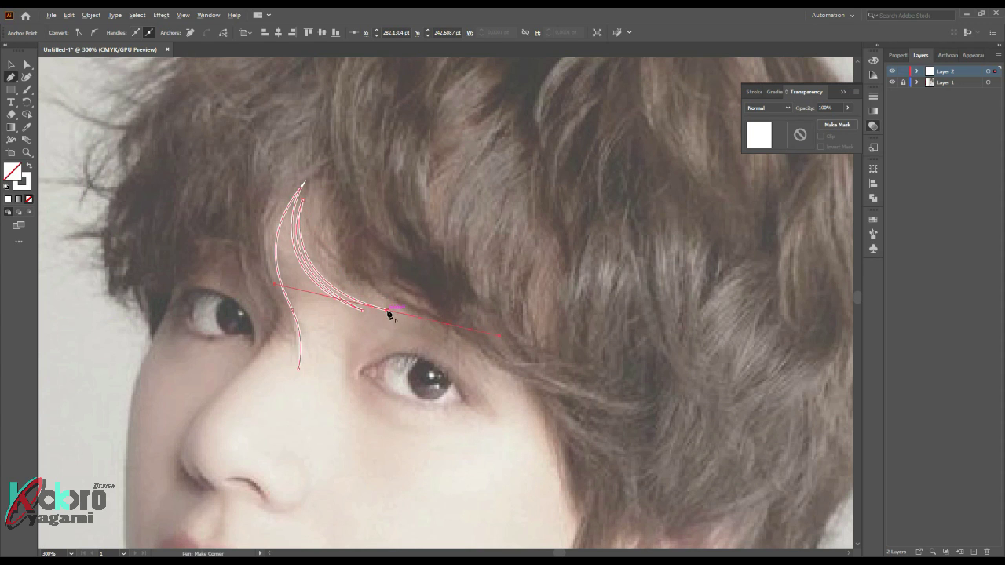
{"action": "left_click", "coordinate": [316, 238]}
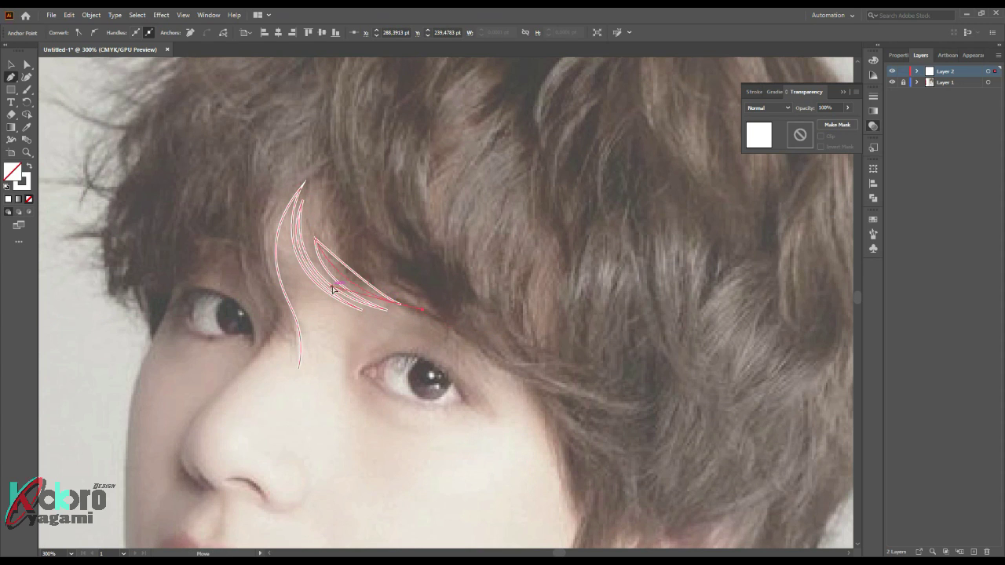
{"action": "left_click", "coordinate": [485, 356]}
{"action": "left_click", "coordinate": [540, 394]}
Step: Extend the hair outline down beside the cheek and around the pointed ear
{"action": "scroll", "coordinate": [540, 377], "scroll_direction": "down", "scroll_amount": 5}
{"action": "left_click", "coordinate": [566, 334]}
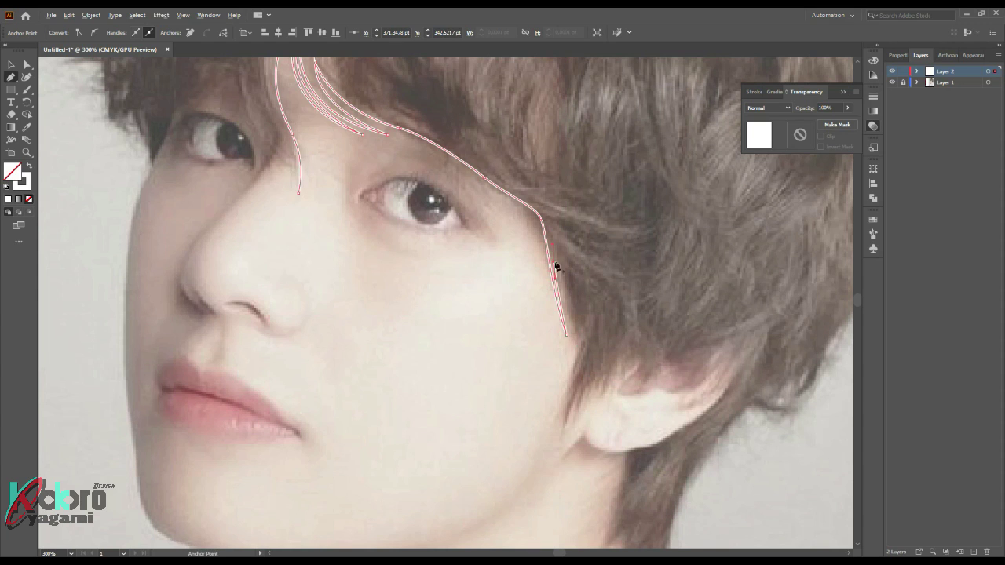
{"action": "left_click_drag", "start_coordinate": [581, 365], "coordinate": [595, 342]}
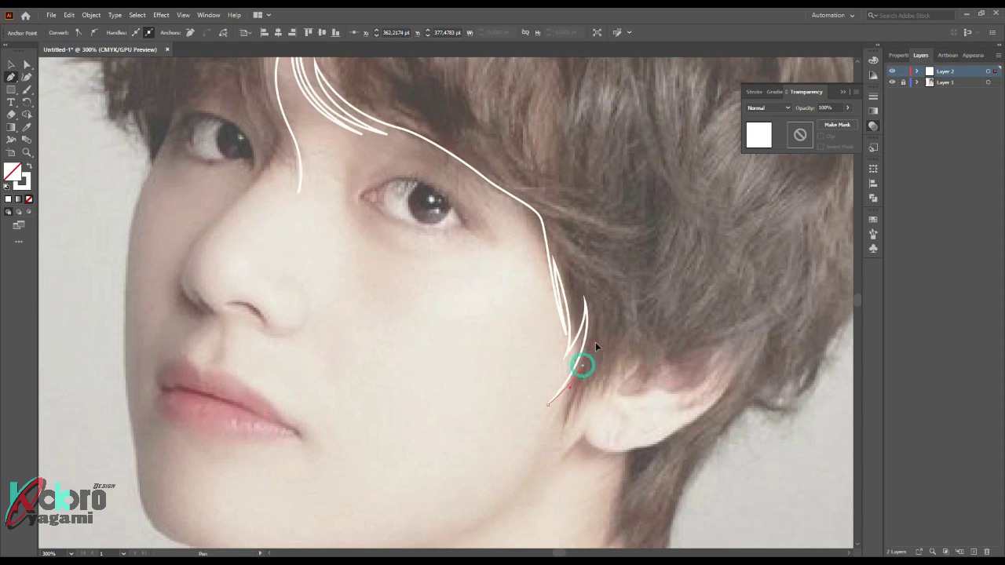
{"action": "scroll", "coordinate": [572, 418], "scroll_direction": "down", "scroll_amount": 2}
{"action": "left_click", "coordinate": [558, 397]}
{"action": "scroll", "coordinate": [619, 320], "scroll_direction": "right", "scroll_amount": 3}
{"action": "left_click", "coordinate": [579, 300]}
{"action": "left_click", "coordinate": [645, 277]}
{"action": "mouse_move", "coordinate": [581, 356]}
{"action": "left_mouse_down"}
{"action": "mouse_move", "coordinate": [526, 405]}
{"action": "mouse_move", "coordinate": [476, 393]}
{"action": "mouse_move", "coordinate": [435, 421]}
{"action": "left_mouse_up"}
Step: Continue the outline down the neck and along the nape hair
{"action": "scroll", "coordinate": [435, 422], "scroll_direction": "down", "scroll_amount": 2}
{"action": "scroll", "coordinate": [518, 303], "scroll_direction": "up", "scroll_amount": 4}
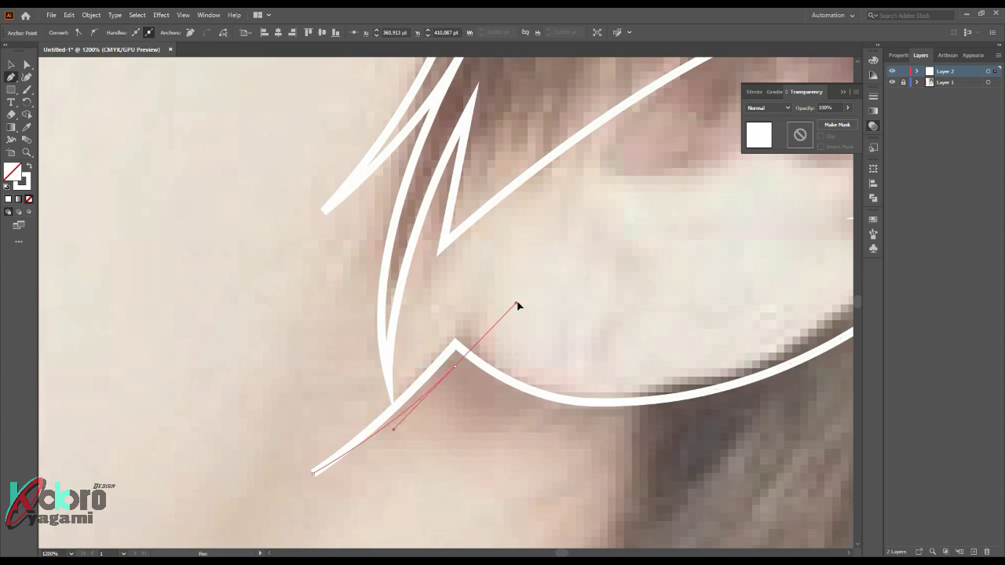
{"action": "scroll", "coordinate": [601, 363], "scroll_direction": "down", "scroll_amount": 2}
{"action": "scroll", "coordinate": [622, 367], "scroll_direction": "down", "scroll_amount": 2}
{"action": "scroll", "coordinate": [621, 367], "scroll_direction": "up", "scroll_amount": 2}
{"action": "left_click_drag", "start_coordinate": [373, 390], "coordinate": [390, 386]}
{"action": "left_click", "coordinate": [337, 428]}
{"action": "left_click_drag", "start_coordinate": [363, 424], "coordinate": [379, 411]}
{"action": "left_click", "coordinate": [416, 456]}
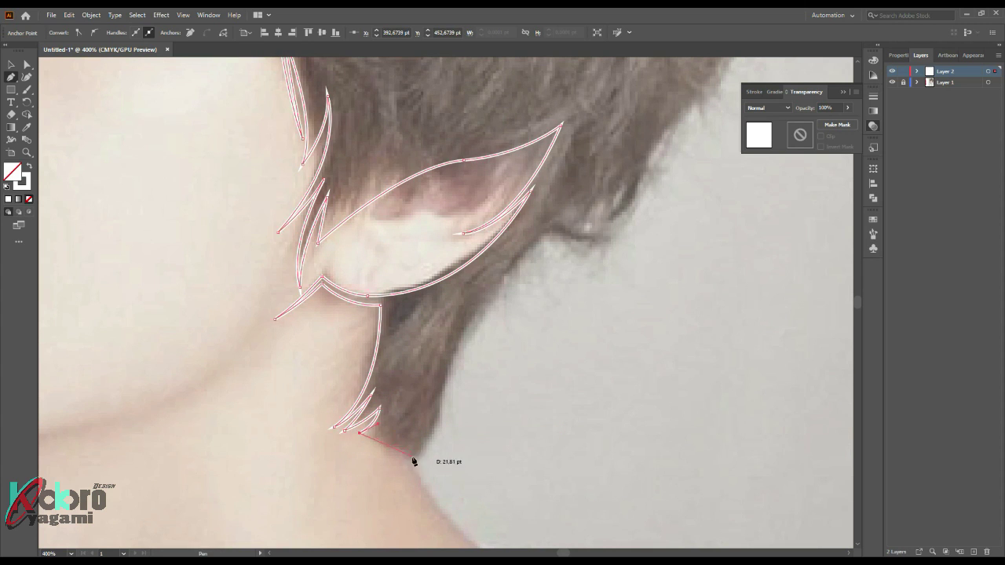
Step: Trace the back of the head, right hair edge and top of the hair
{"action": "scroll", "coordinate": [413, 461], "scroll_direction": "up", "scroll_amount": 2}
{"action": "left_click_drag", "start_coordinate": [541, 327], "coordinate": [527, 355]}
{"action": "scroll", "coordinate": [597, 345], "scroll_direction": "down", "scroll_amount": 2}
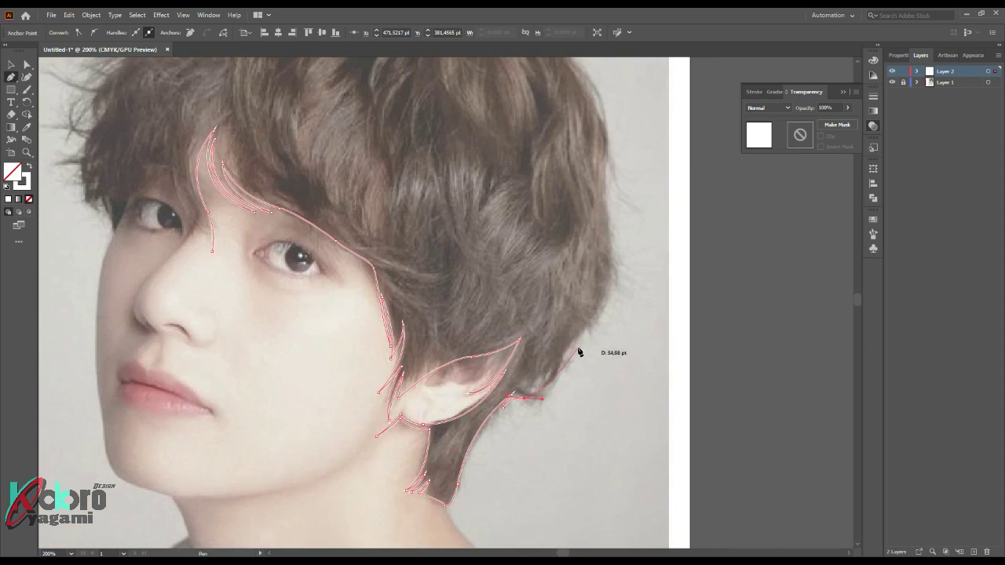
{"action": "scroll", "coordinate": [606, 335], "scroll_direction": "up", "scroll_amount": 2}
{"action": "left_click_drag", "start_coordinate": [612, 363], "coordinate": [610, 314]}
{"action": "scroll", "coordinate": [606, 330], "scroll_direction": "up", "scroll_amount": 4}
{"action": "left_click", "coordinate": [581, 352]}
{"action": "left_click", "coordinate": [522, 297]}
{"action": "left_click_drag", "start_coordinate": [453, 270], "coordinate": [431, 252]}
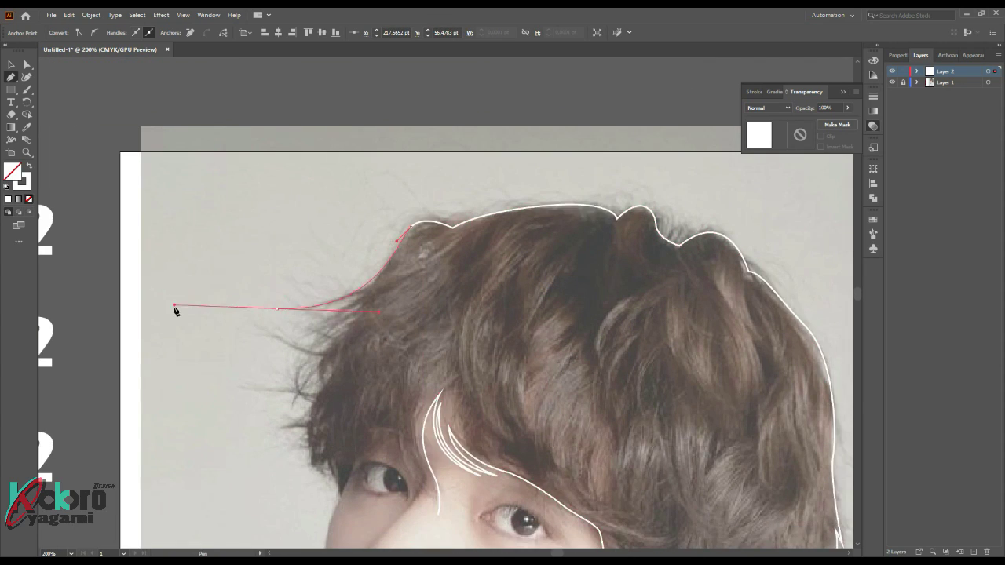
{"action": "left_click_drag", "start_coordinate": [370, 297], "coordinate": [420, 277]}
{"action": "mouse_move", "coordinate": [271, 322]}
{"action": "left_mouse_down"}
{"action": "mouse_move", "coordinate": [314, 332]}
{"action": "mouse_move", "coordinate": [324, 395]}
{"action": "left_mouse_up"}
Step: Draw the thin left hair strands down toward the eye and finish the path
{"action": "left_click", "coordinate": [325, 330]}
{"action": "scroll", "coordinate": [345, 330], "scroll_direction": "down", "scroll_amount": 2}
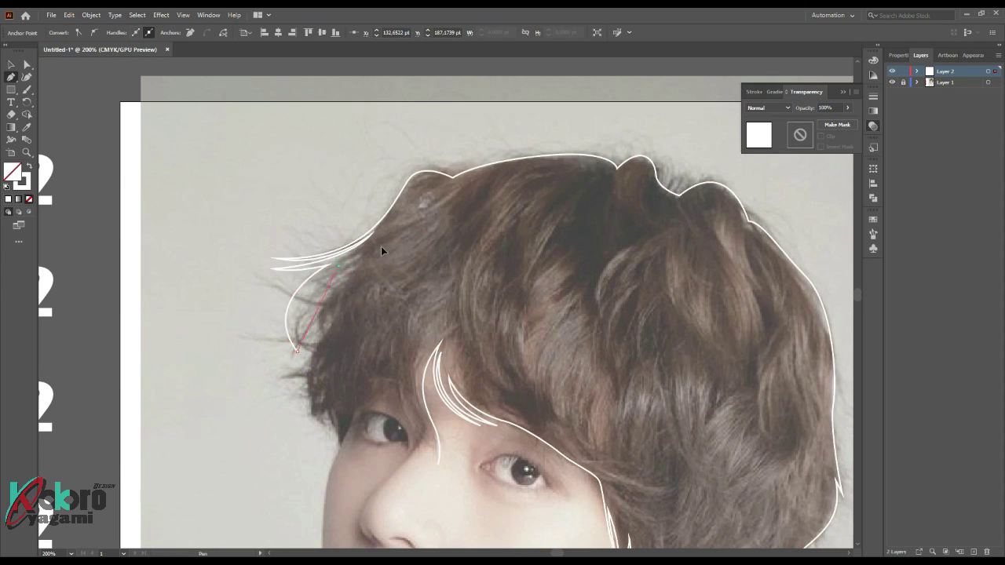
{"action": "left_click", "coordinate": [292, 286]}
{"action": "scroll", "coordinate": [307, 337], "scroll_direction": "down", "scroll_amount": 1}
{"action": "left_click", "coordinate": [306, 323]}
{"action": "left_click", "coordinate": [288, 352]}
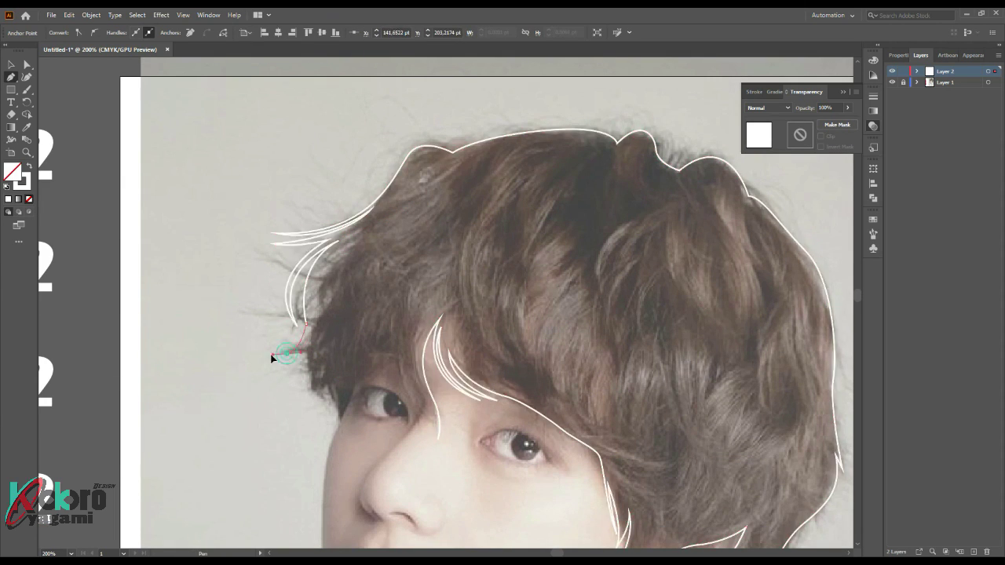
{"action": "scroll", "coordinate": [322, 352], "scroll_direction": "down", "scroll_amount": 2}
{"action": "left_click", "coordinate": [299, 324]}
{"action": "left_click_drag", "start_coordinate": [330, 354], "coordinate": [329, 301]}
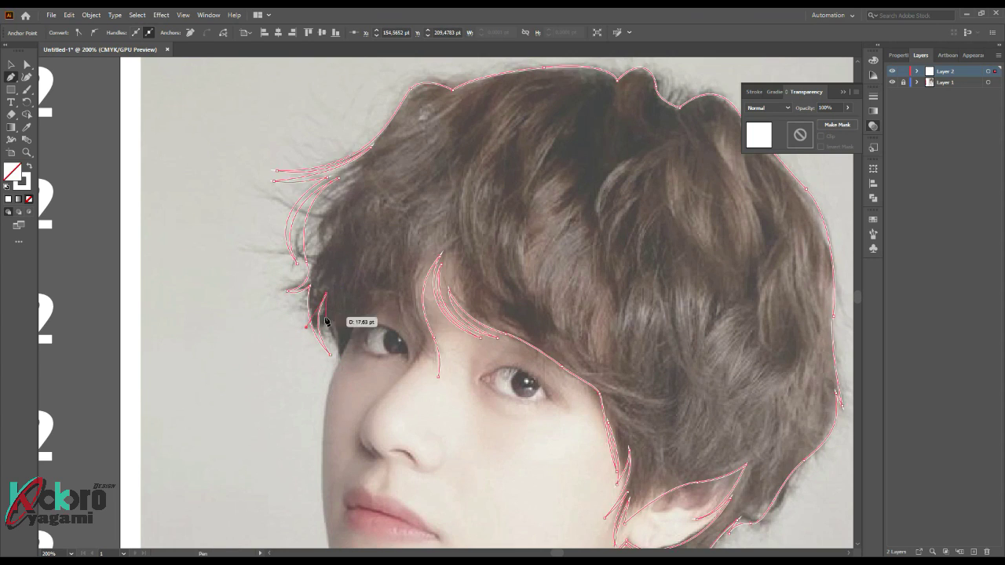
{"action": "key", "text": "ctrl+plus"}
Step: Begin a new hair strand above the eye
{"action": "scroll", "coordinate": [341, 498], "scroll_direction": "up", "scroll_amount": 1}
{"action": "left_click", "coordinate": [408, 383]}
{"action": "left_click", "coordinate": [471, 313]}
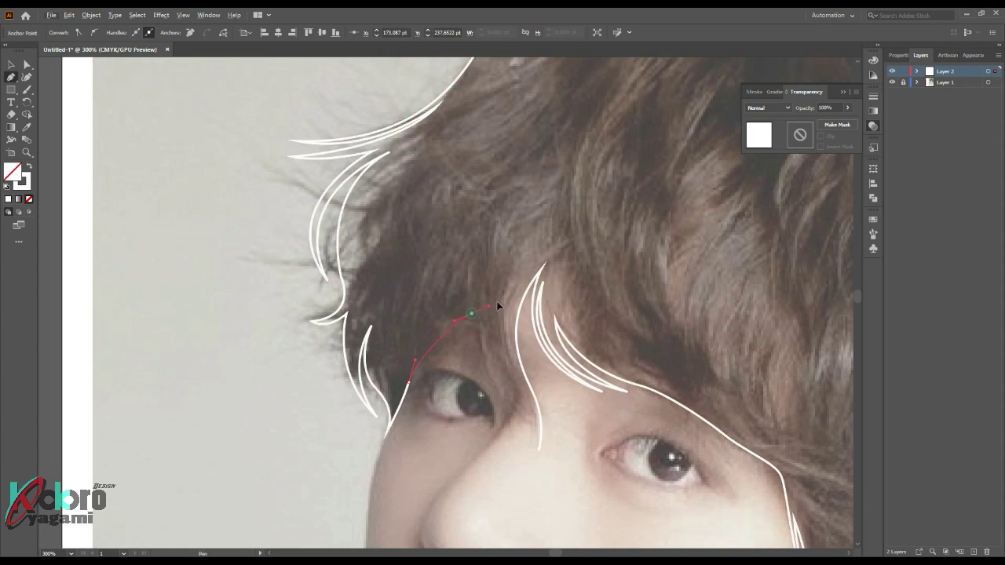
{"action": "scroll", "coordinate": [498, 305], "scroll_direction": "down", "scroll_amount": 1}
{"action": "left_click_drag", "start_coordinate": [496, 364], "coordinate": [504, 367]}
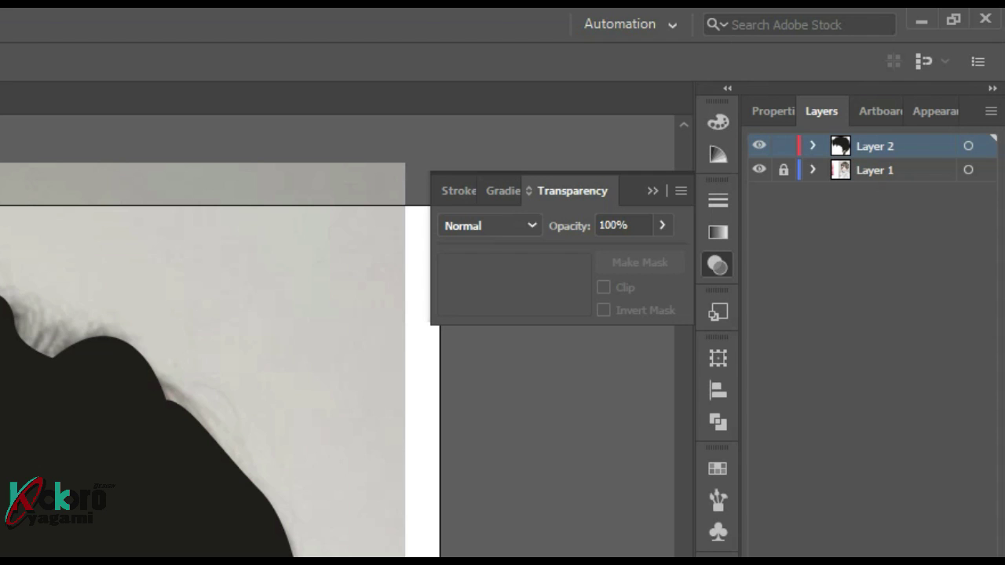
Step: Put Layer 2 into Outline mode and start a strand path on the crown
{"action": "scroll", "coordinate": [539, 78], "scroll_direction": "down", "scroll_amount": 2}
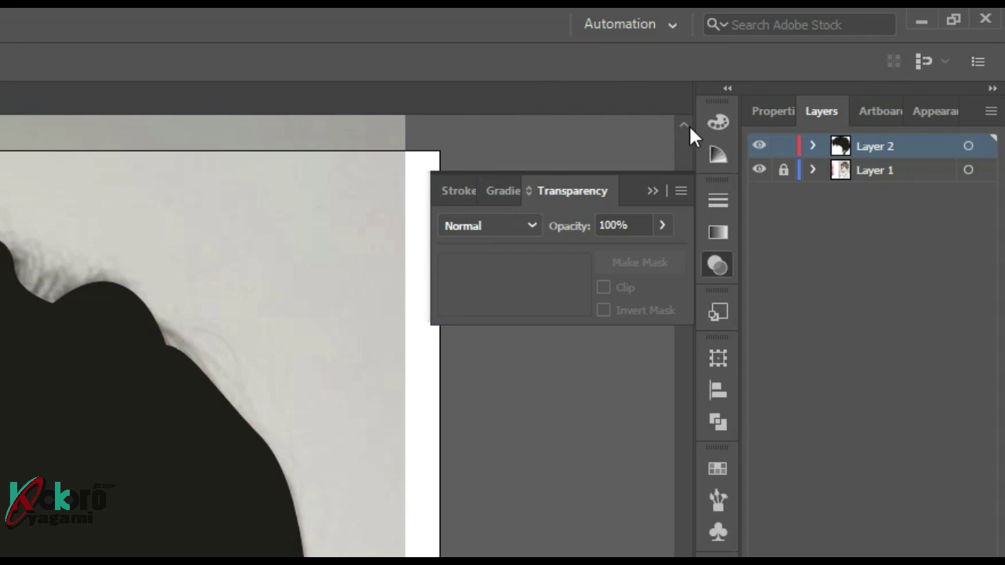
{"action": "left_click", "coordinate": [759, 149], "text": "ctrl"}
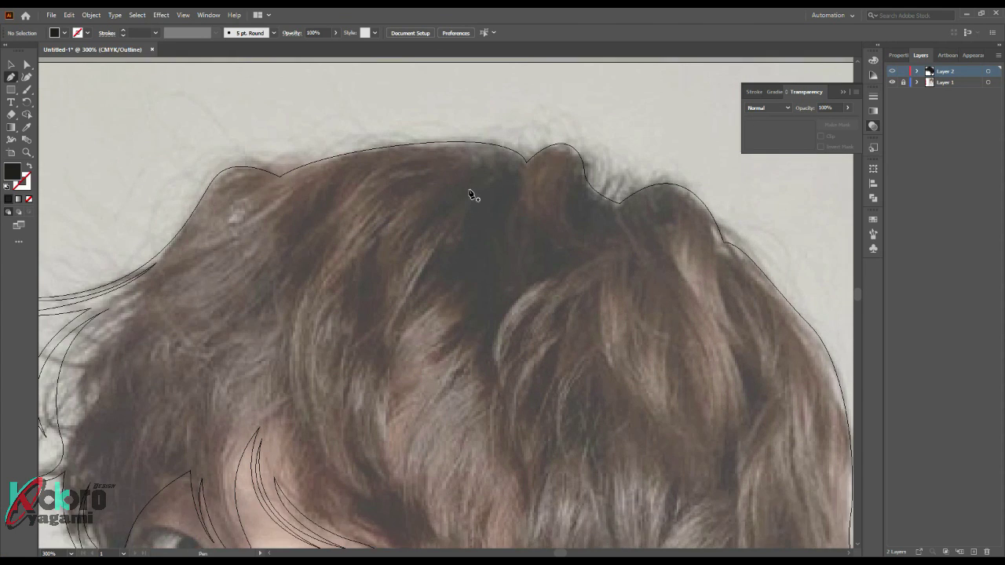
{"action": "left_click", "coordinate": [469, 170]}
{"action": "scroll", "coordinate": [420, 231], "scroll_direction": "down", "scroll_amount": 3}
Step: Complete the first crown strand by closing it at its start point
{"action": "left_click_drag", "start_coordinate": [399, 144], "coordinate": [403, 230]}
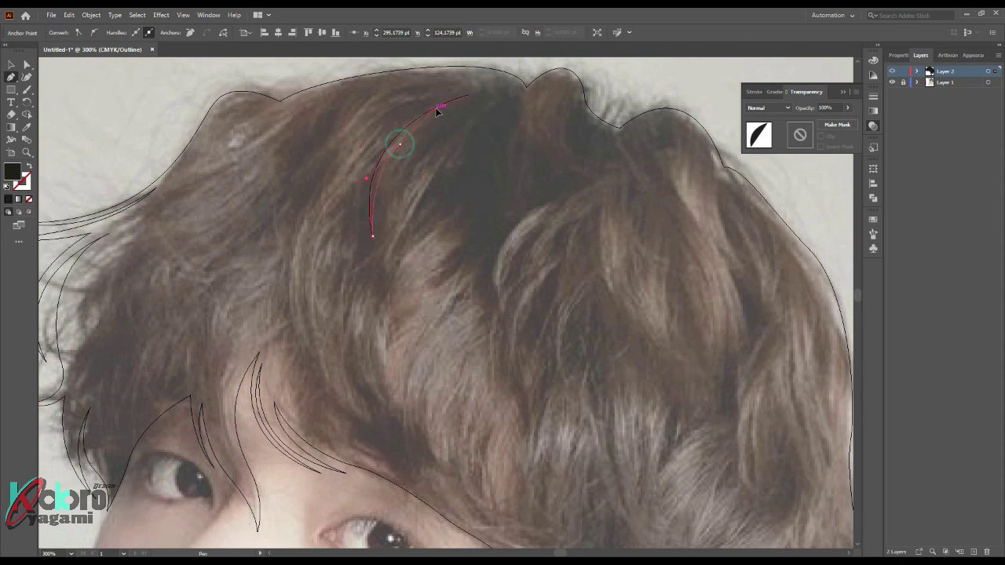
{"action": "scroll", "coordinate": [403, 230], "scroll_direction": "down", "scroll_amount": 2}
{"action": "scroll", "coordinate": [397, 219], "scroll_direction": "up", "scroll_amount": 4}
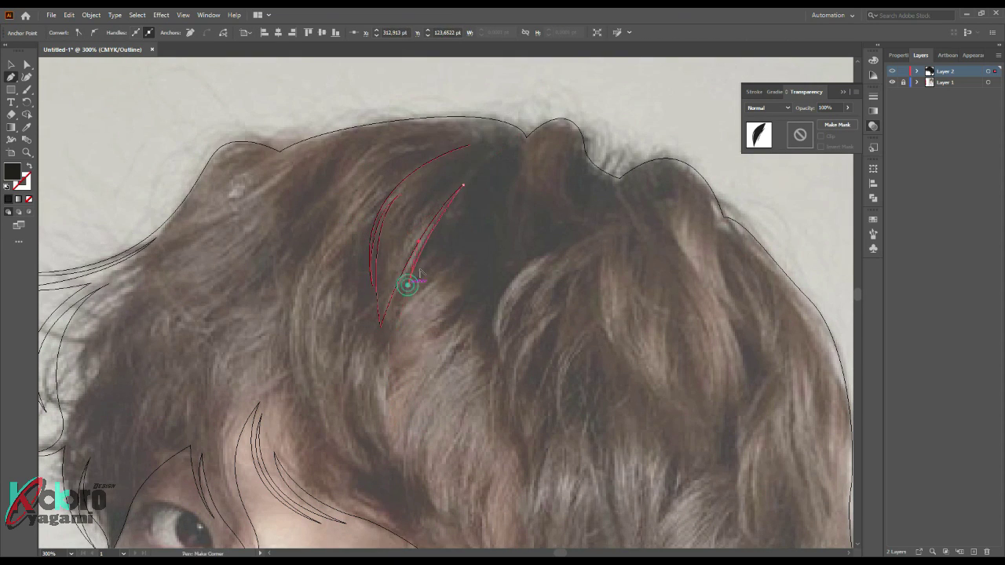
{"action": "left_click", "coordinate": [408, 285]}
{"action": "scroll", "coordinate": [407, 285], "scroll_direction": "up", "scroll_amount": 2}
{"action": "scroll", "coordinate": [411, 321], "scroll_direction": "up", "scroll_amount": 1}
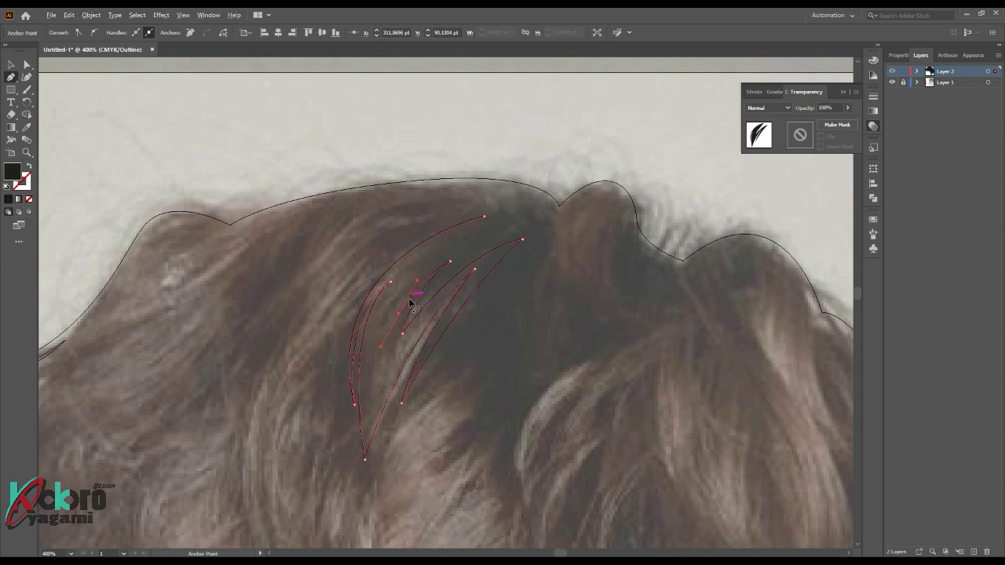
{"action": "scroll", "coordinate": [560, 176], "scroll_direction": "up", "scroll_amount": 2}
Step: Draw a pointed crown strand curving along the top of the hair
{"action": "left_click", "coordinate": [585, 178]}
{"action": "left_click_drag", "start_coordinate": [440, 229], "coordinate": [406, 297]}
{"action": "left_click_drag", "start_coordinate": [304, 400], "coordinate": [243, 432]}
{"action": "left_click", "coordinate": [305, 401]}
{"action": "left_click_drag", "start_coordinate": [403, 346], "coordinate": [430, 307]}
{"action": "left_click_drag", "start_coordinate": [651, 211], "coordinate": [809, 177]}
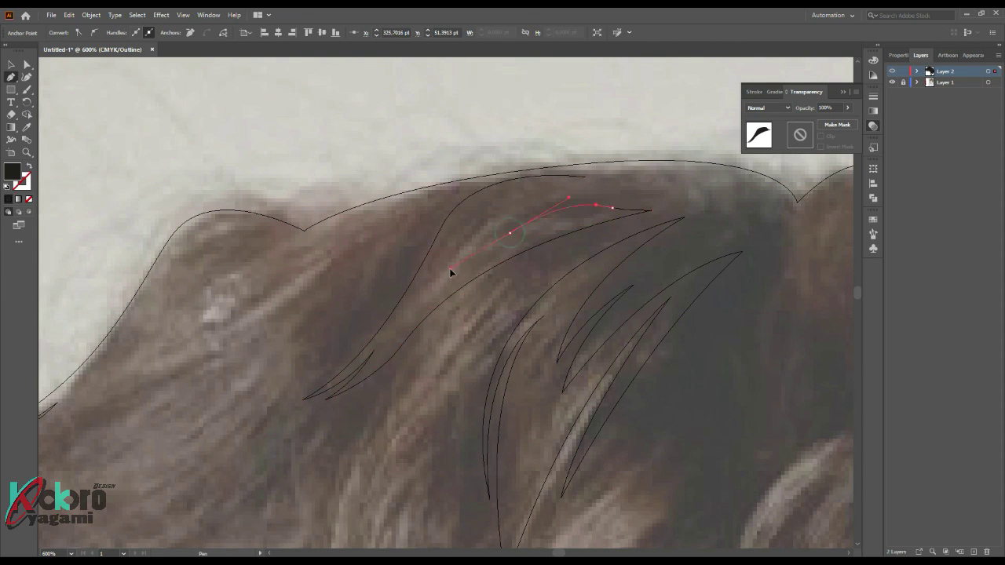
{"action": "scroll", "coordinate": [450, 273], "scroll_direction": "right", "scroll_amount": 3}
{"action": "left_click", "coordinate": [564, 208]}
{"action": "left_click_drag", "start_coordinate": [471, 173], "coordinate": [469, 181]}
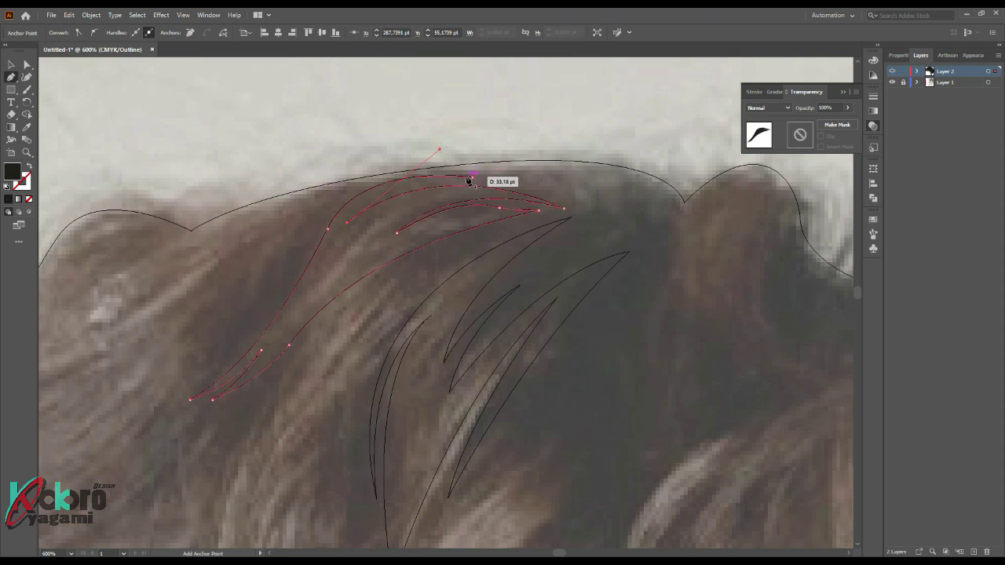
{"action": "key", "text": "ctrl+minus"}
Step: Trace a strand above the eye curving down toward it
{"action": "left_click", "coordinate": [403, 236]}
{"action": "scroll", "coordinate": [439, 275], "scroll_direction": "down", "scroll_amount": 4}
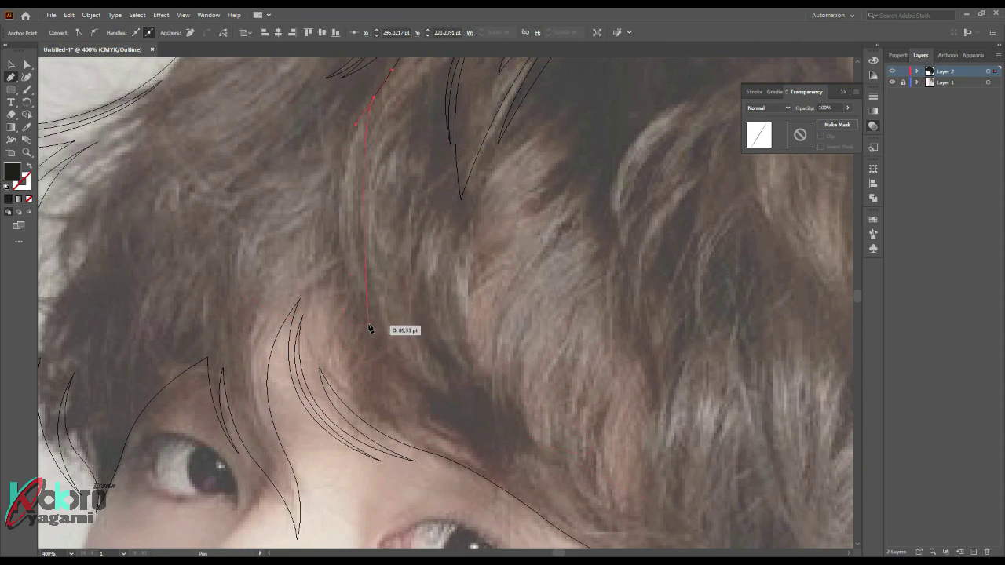
{"action": "left_click_drag", "start_coordinate": [370, 328], "coordinate": [336, 274]}
{"action": "scroll", "coordinate": [370, 341], "scroll_direction": "down", "scroll_amount": 1}
{"action": "left_click_drag", "start_coordinate": [421, 351], "coordinate": [433, 361]}
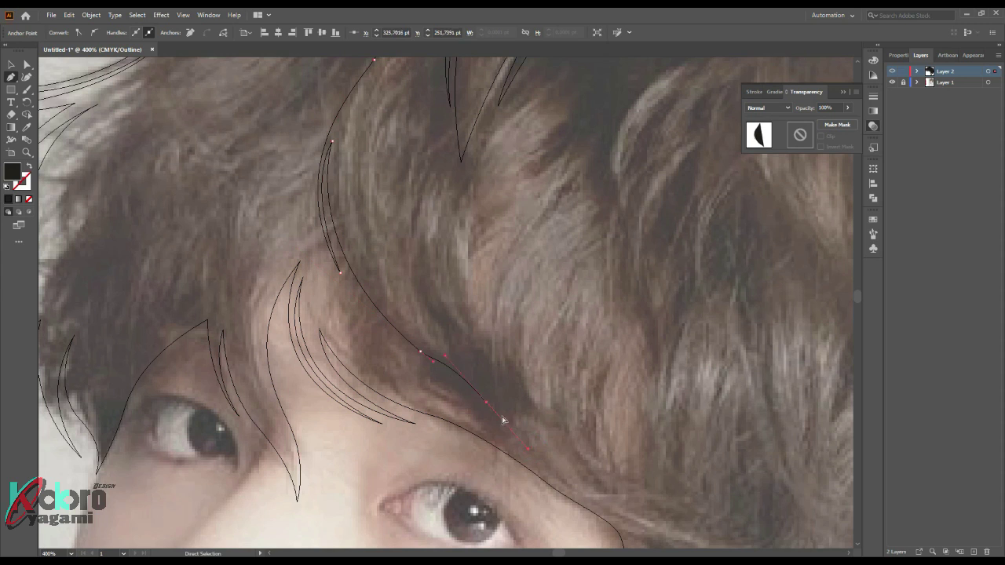
{"action": "scroll", "coordinate": [503, 420], "scroll_direction": "up", "scroll_amount": 3}
{"action": "left_click_drag", "start_coordinate": [432, 258], "coordinate": [483, 165]}
{"action": "scroll", "coordinate": [405, 341], "scroll_direction": "up", "scroll_amount": 3}
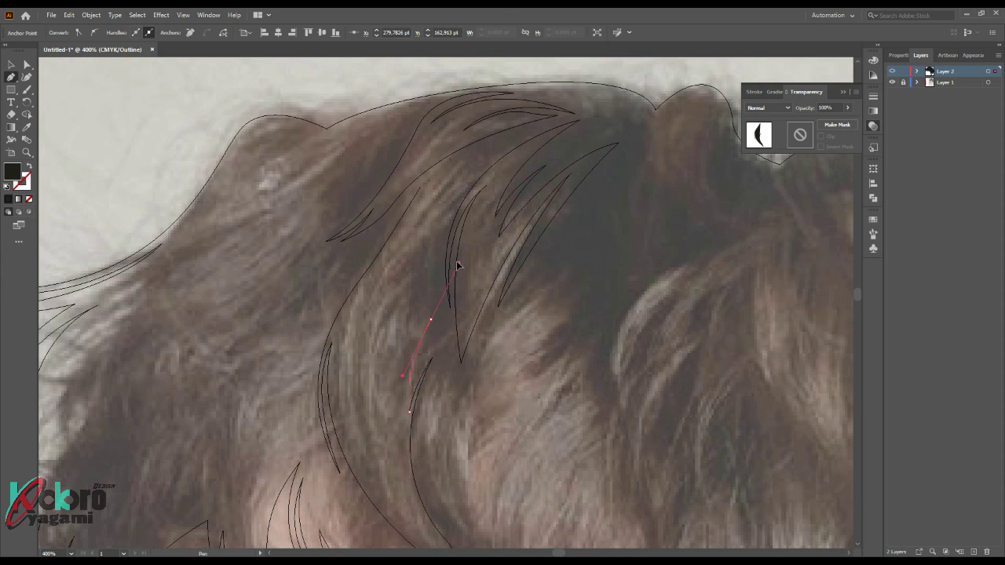
{"action": "scroll", "coordinate": [422, 268], "scroll_direction": "up", "scroll_amount": 3}
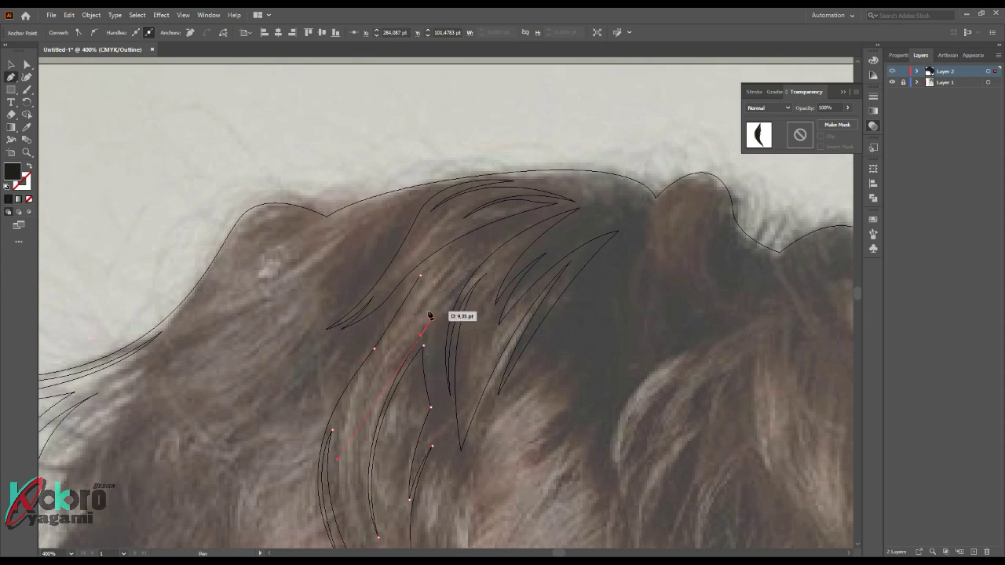
Step: Add curved points to a strand in the hair near the eyes
{"action": "left_click_drag", "start_coordinate": [472, 268], "coordinate": [462, 278]}
{"action": "scroll", "coordinate": [518, 271], "scroll_direction": "up", "scroll_amount": 2}
{"action": "scroll", "coordinate": [487, 228], "scroll_direction": "down", "scroll_amount": 1, "text": "alt"}
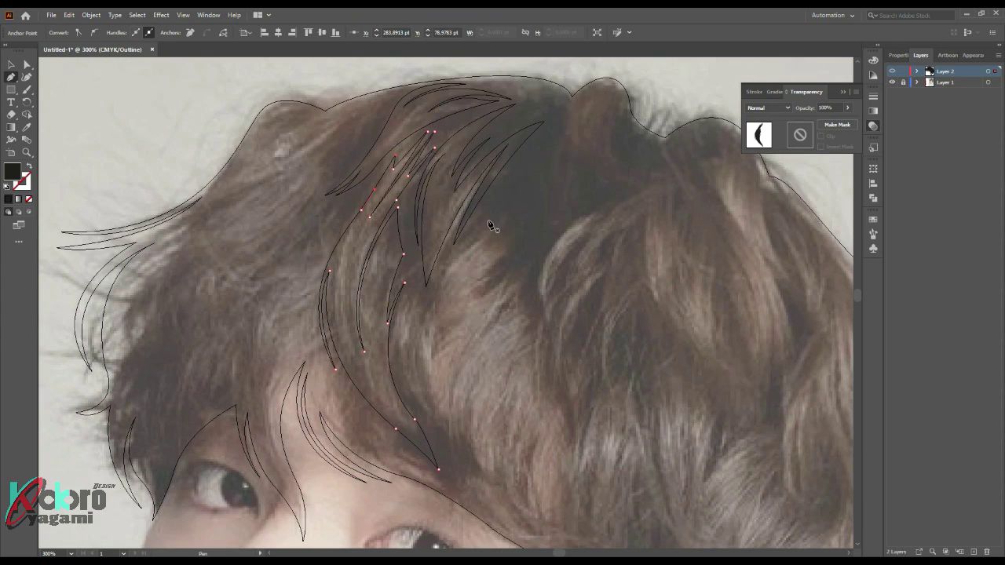
{"action": "scroll", "coordinate": [436, 307], "scroll_direction": "down", "scroll_amount": 3}
{"action": "left_click", "coordinate": [436, 307]}
{"action": "scroll", "coordinate": [436, 307], "scroll_direction": "up", "scroll_amount": 3}
{"action": "left_click_drag", "start_coordinate": [485, 272], "coordinate": [548, 262]}
{"action": "scroll", "coordinate": [425, 353], "scroll_direction": "up", "scroll_amount": 2}
{"action": "scroll", "coordinate": [440, 314], "scroll_direction": "down", "scroll_amount": 2}
{"action": "scroll", "coordinate": [440, 314], "scroll_direction": "down", "scroll_amount": 3}
{"action": "left_click", "coordinate": [452, 320]}
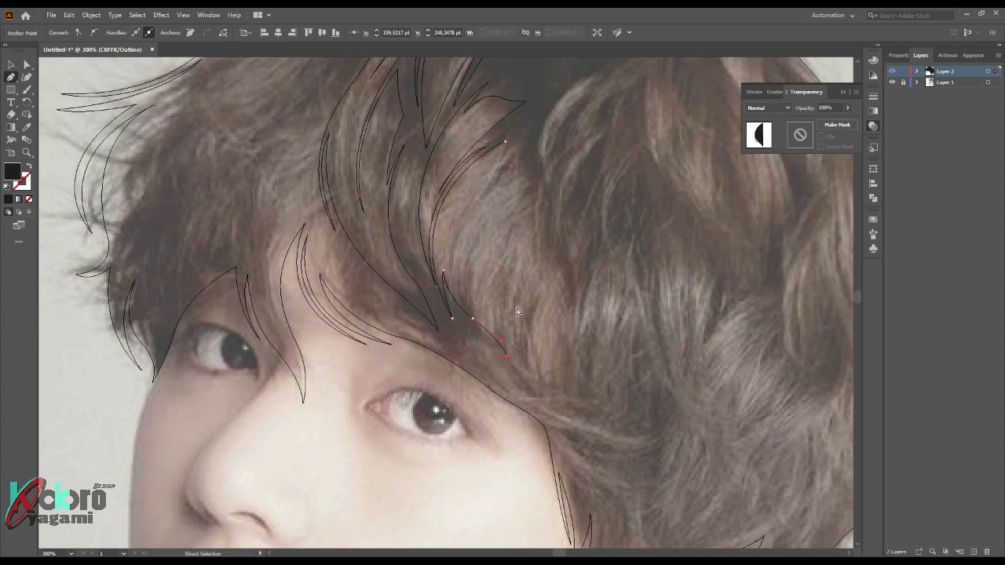
Step: Extend a strand outline across the fringe with further points
{"action": "scroll", "coordinate": [517, 283], "scroll_direction": "right", "scroll_amount": 3}
{"action": "left_click_drag", "start_coordinate": [487, 406], "coordinate": [575, 414]}
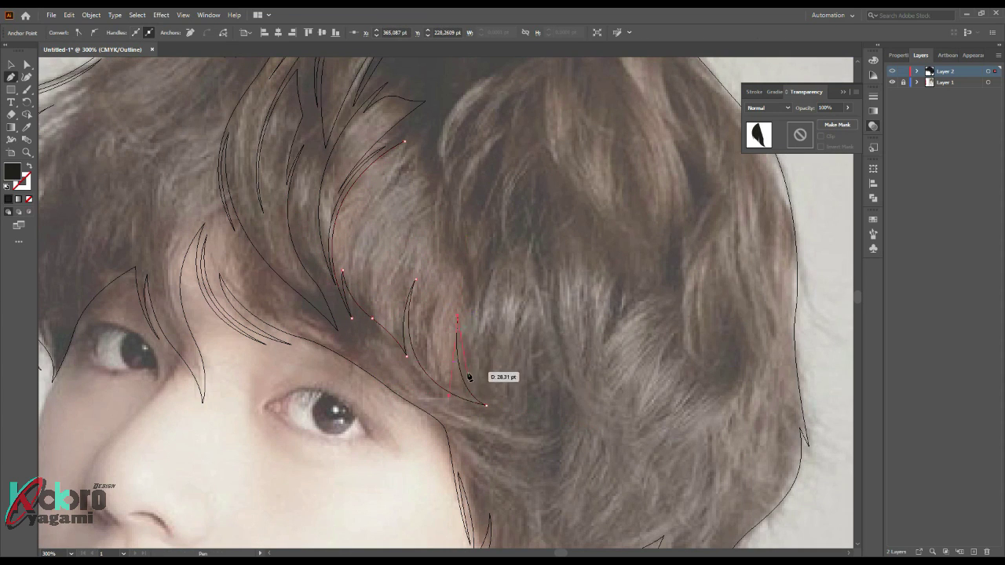
{"action": "scroll", "coordinate": [404, 294], "scroll_direction": "up", "scroll_amount": 2}
{"action": "left_click", "coordinate": [434, 293]}
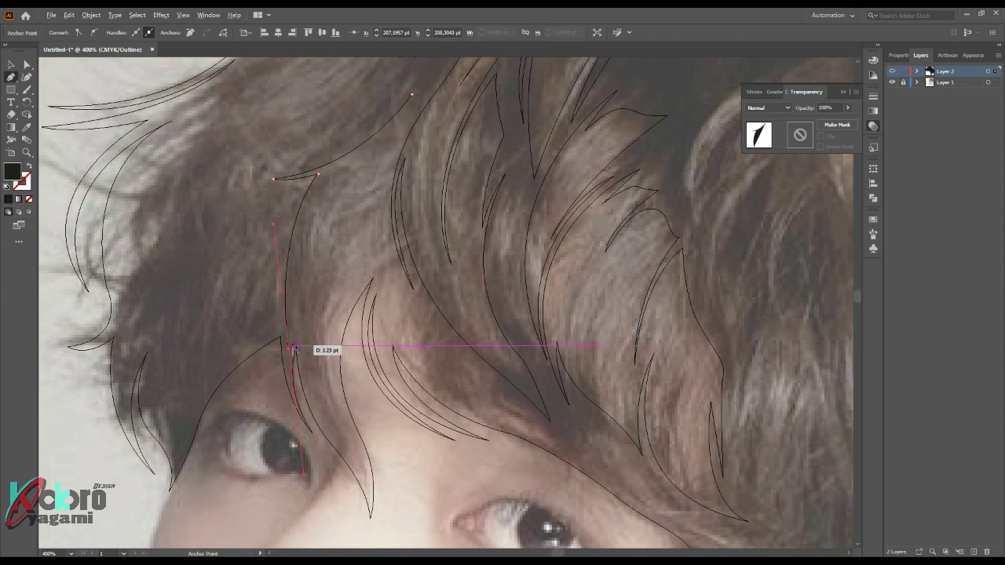
{"action": "left_click", "coordinate": [292, 347]}
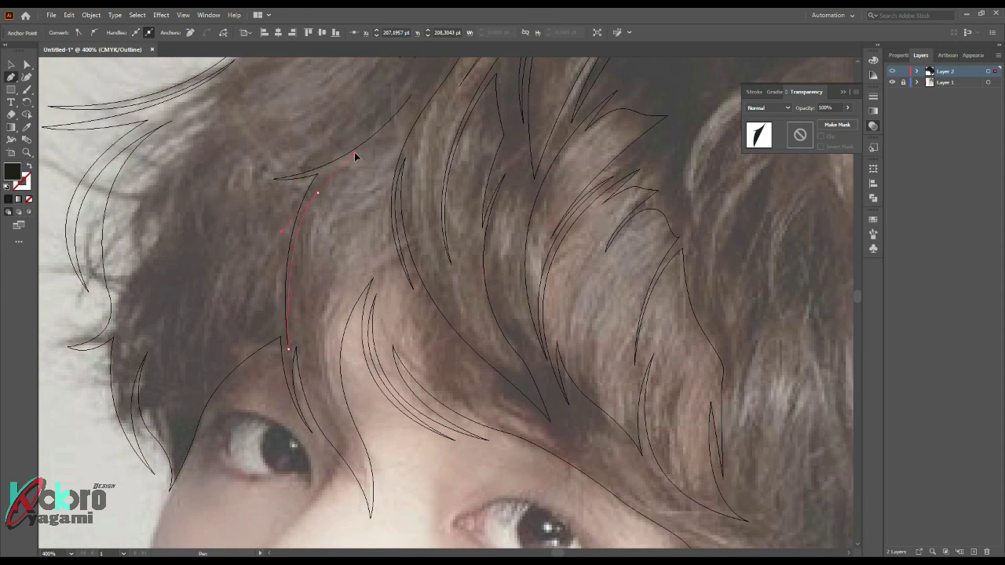
{"action": "scroll", "coordinate": [314, 370], "scroll_direction": "down", "scroll_amount": 2}
{"action": "scroll", "coordinate": [338, 356], "scroll_direction": "up", "scroll_amount": 2}
{"action": "left_click", "coordinate": [338, 251]}
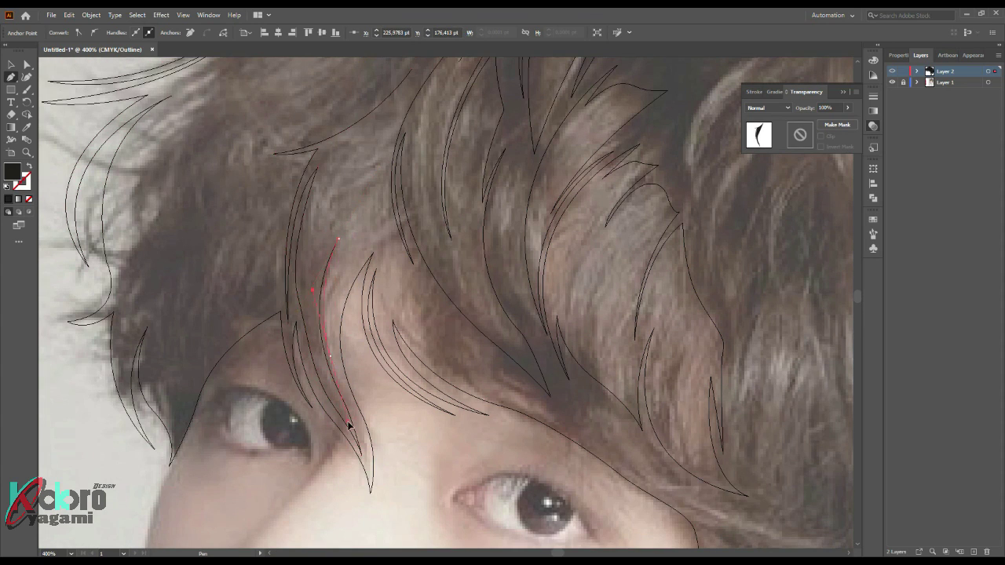
{"action": "left_click", "coordinate": [345, 419]}
Step: Shape the fringe strand's curves toward the eye and close it
{"action": "scroll", "coordinate": [345, 418], "scroll_direction": "up", "scroll_amount": 1}
{"action": "left_click_drag", "start_coordinate": [373, 295], "coordinate": [338, 349]}
{"action": "scroll", "coordinate": [338, 348], "scroll_direction": "up", "scroll_amount": 1}
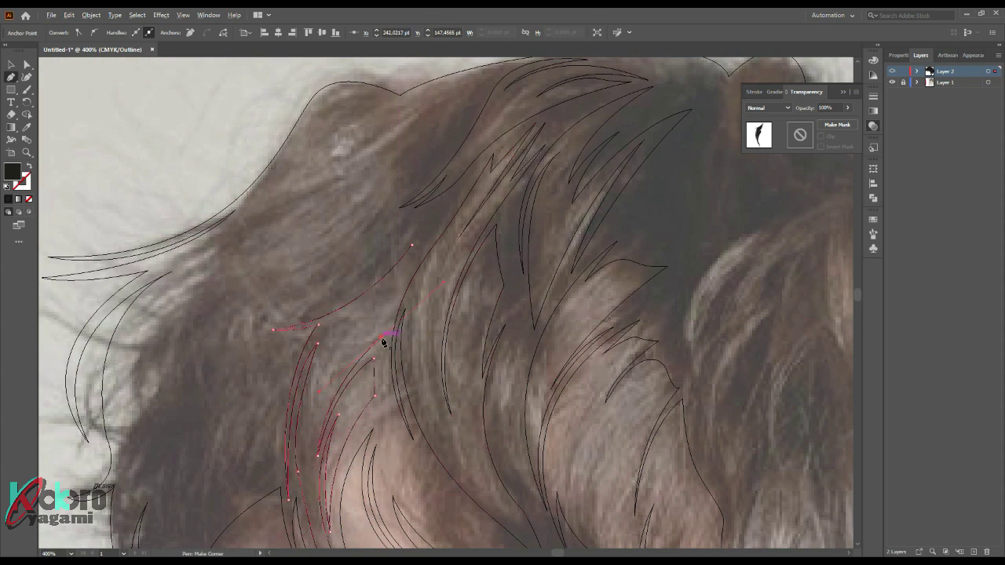
{"action": "left_click", "coordinate": [346, 338]}
{"action": "scroll", "coordinate": [481, 209], "scroll_direction": "down", "scroll_amount": 2}
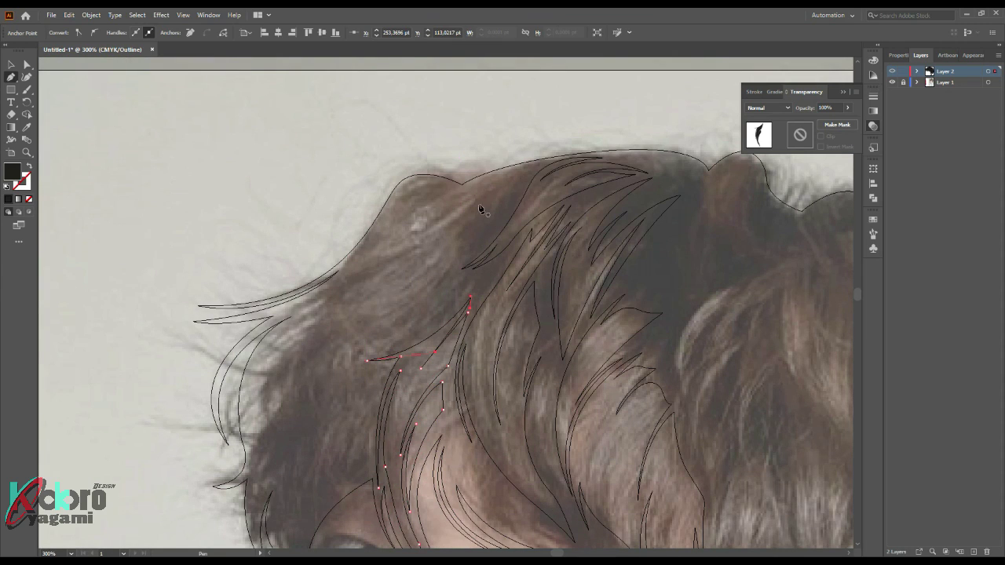
{"action": "left_click_drag", "start_coordinate": [271, 310], "coordinate": [288, 320]}
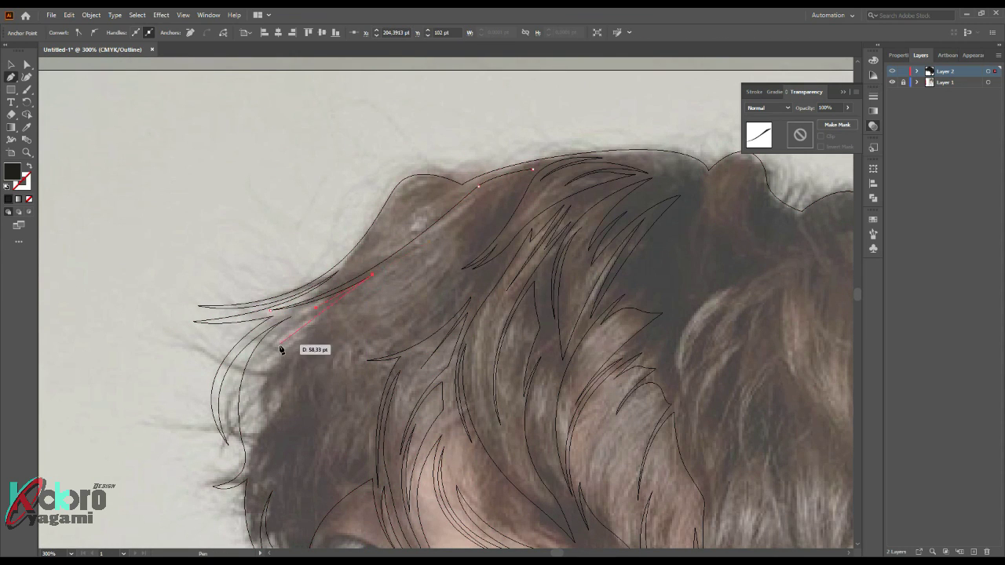
{"action": "scroll", "coordinate": [369, 318], "scroll_direction": "up", "scroll_amount": 1}
{"action": "left_click_drag", "start_coordinate": [478, 255], "coordinate": [503, 246]}
{"action": "left_click", "coordinate": [481, 257]}
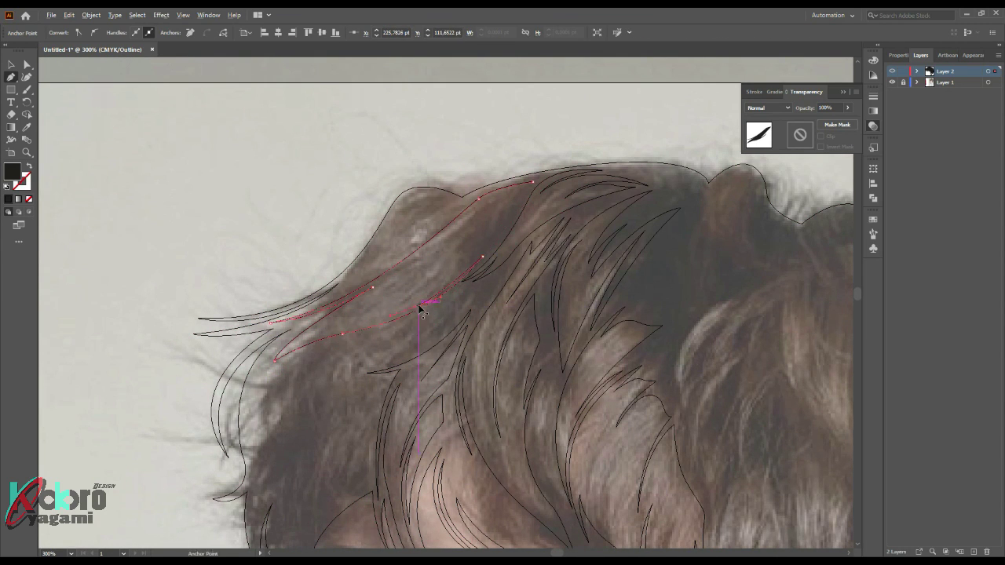
{"action": "scroll", "coordinate": [487, 267], "scroll_direction": "up", "scroll_amount": 4}
Step: Trace another strand from the upper hair curving down toward the eye
{"action": "left_click", "coordinate": [415, 254]}
{"action": "left_click_drag", "start_coordinate": [353, 327], "coordinate": [391, 312]}
{"action": "scroll", "coordinate": [501, 240], "scroll_direction": "up", "scroll_amount": 1}
{"action": "scroll", "coordinate": [483, 202], "scroll_direction": "down", "scroll_amount": 5}
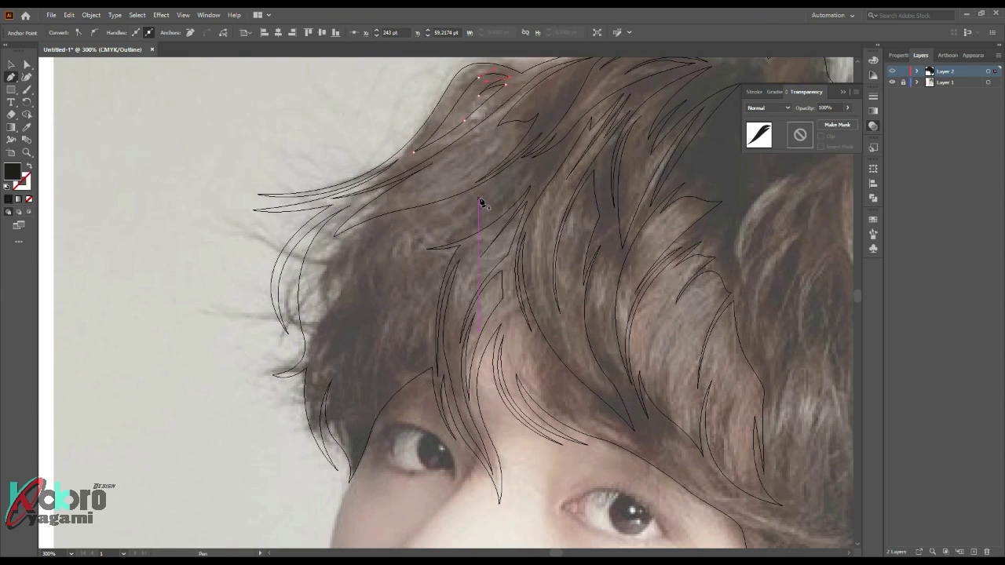
{"action": "scroll", "coordinate": [353, 330], "scroll_direction": "down", "scroll_amount": 2}
{"action": "left_click_drag", "start_coordinate": [314, 322], "coordinate": [320, 365]}
{"action": "left_click_drag", "start_coordinate": [317, 410], "coordinate": [343, 469]}
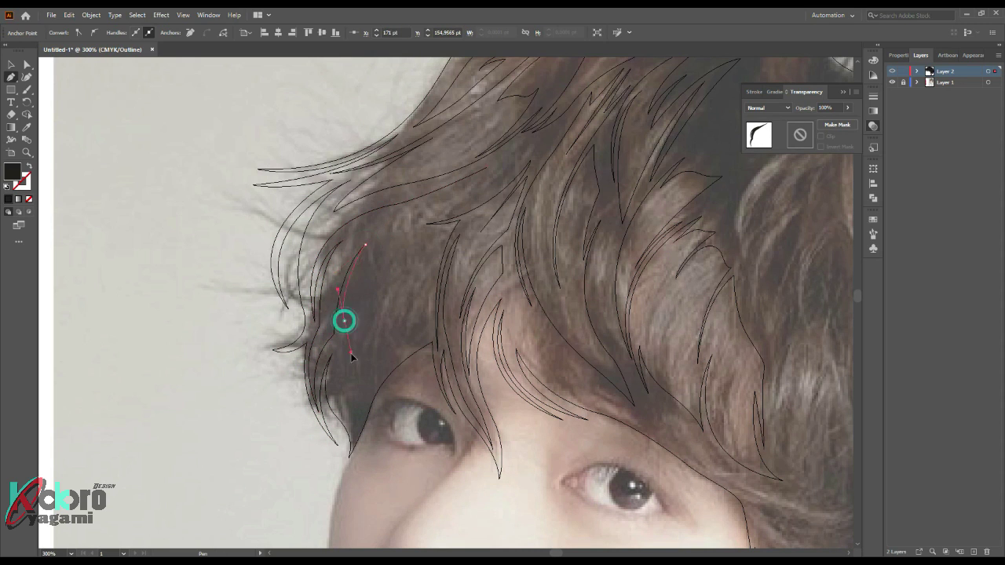
{"action": "scroll", "coordinate": [351, 357], "scroll_direction": "up", "scroll_amount": 2}
{"action": "scroll", "coordinate": [361, 330], "scroll_direction": "down", "scroll_amount": 1}
{"action": "left_click_drag", "start_coordinate": [346, 428], "coordinate": [351, 432]}
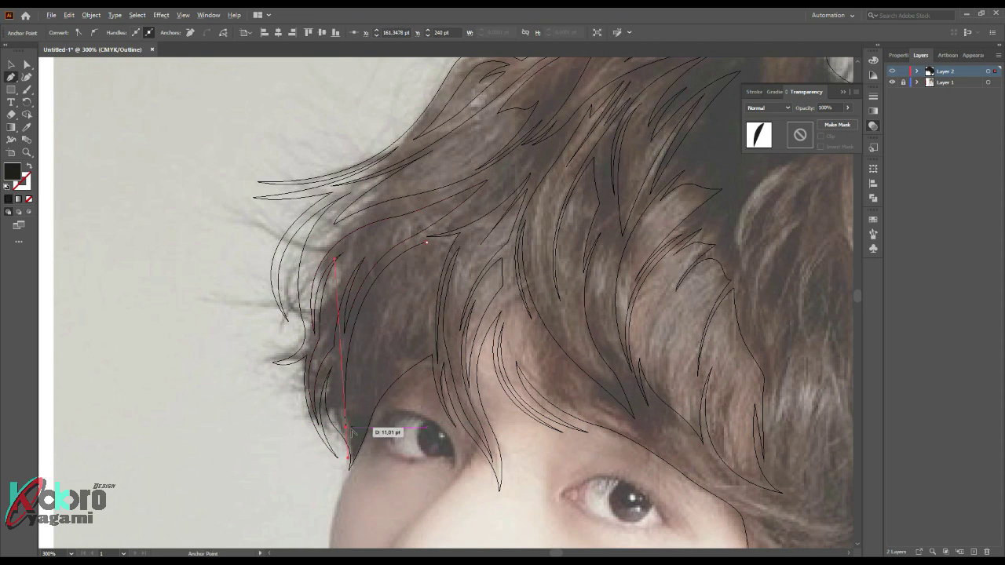
{"action": "left_click_drag", "start_coordinate": [417, 286], "coordinate": [462, 240]}
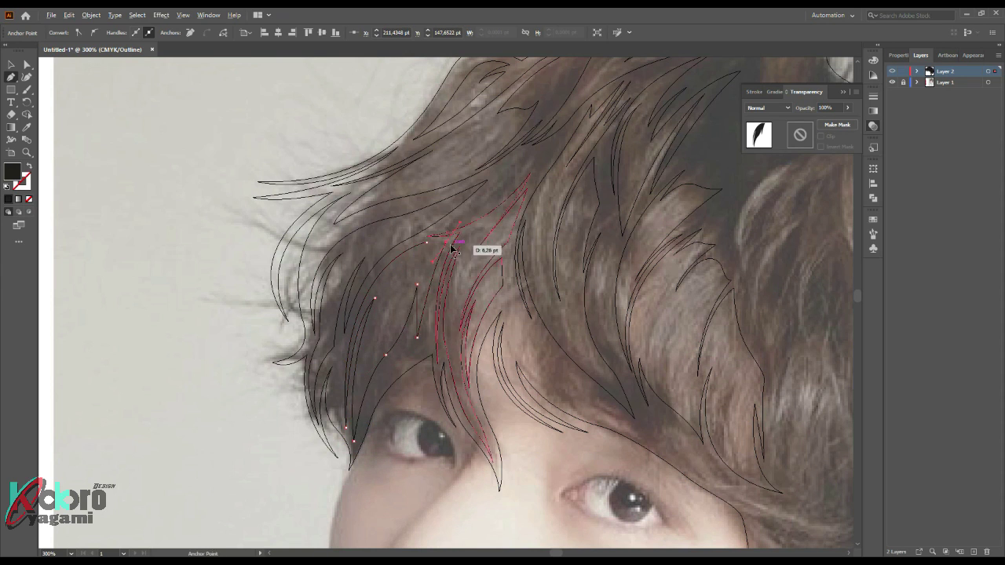
Step: Preview the filled artwork zoomed out and deselect the finished strand path
{"action": "key", "text": "ctrl+y"}
{"action": "key", "text": "ctrl+minus"}
{"action": "key", "text": "ctrl+minus"}
{"action": "key", "text": "ctrl+minus"}
{"action": "key", "text": "ctrl+shift+a"}
{"action": "left_click_drag", "start_coordinate": [748, 144], "coordinate": [673, 195]}
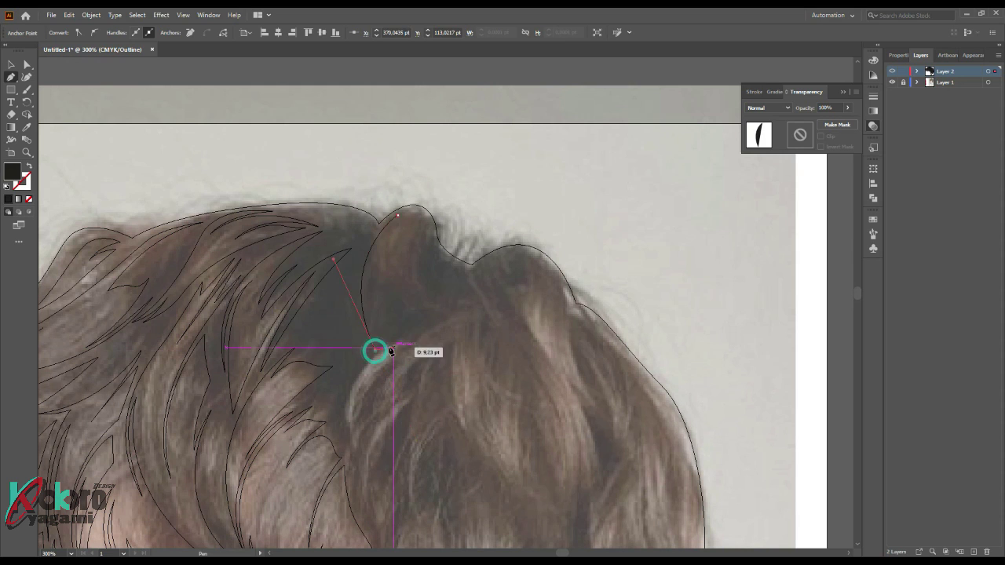
Step: Trace and close a curved strand outline over the lower hair
{"action": "left_click", "coordinate": [373, 269]}
{"action": "left_click_drag", "start_coordinate": [443, 312], "coordinate": [440, 322]}
{"action": "left_click_drag", "start_coordinate": [421, 248], "coordinate": [411, 227]}
{"action": "left_click_drag", "start_coordinate": [412, 280], "coordinate": [444, 317]}
{"action": "left_click_drag", "start_coordinate": [397, 213], "coordinate": [399, 220]}
{"action": "scroll", "coordinate": [399, 220], "scroll_direction": "down", "scroll_amount": 3}
{"action": "left_click", "coordinate": [402, 227]}
Step: Outline another pointed strand curving along the crown
{"action": "left_click", "coordinate": [356, 355]}
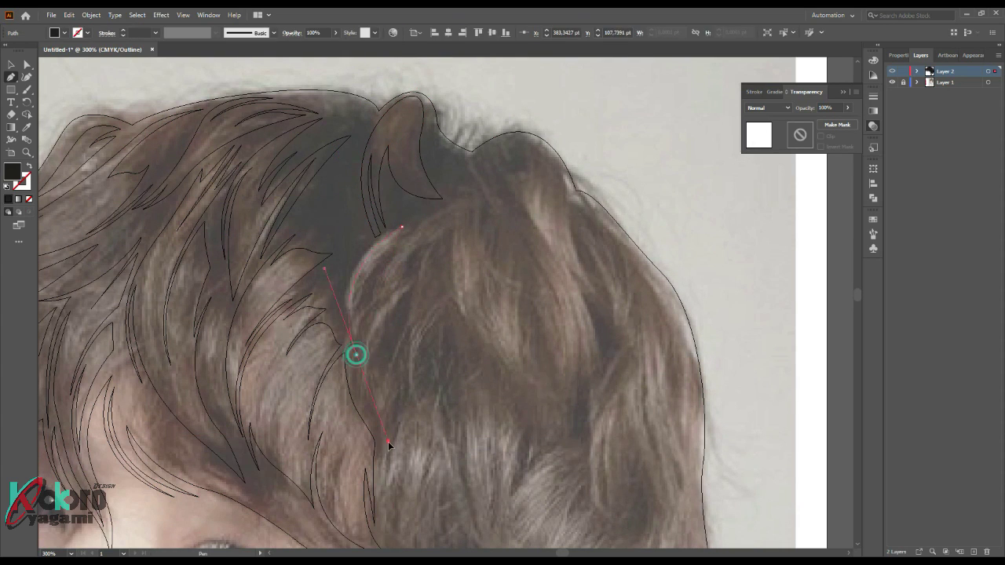
{"action": "left_click_drag", "start_coordinate": [357, 306], "coordinate": [378, 268]}
{"action": "scroll", "coordinate": [370, 291], "scroll_direction": "down", "scroll_amount": 2}
{"action": "left_click", "coordinate": [381, 399]}
{"action": "left_click_drag", "start_coordinate": [408, 312], "coordinate": [412, 314]}
{"action": "left_click_drag", "start_coordinate": [407, 224], "coordinate": [439, 233]}
{"action": "scroll", "coordinate": [440, 233], "scroll_direction": "up", "scroll_amount": 2}
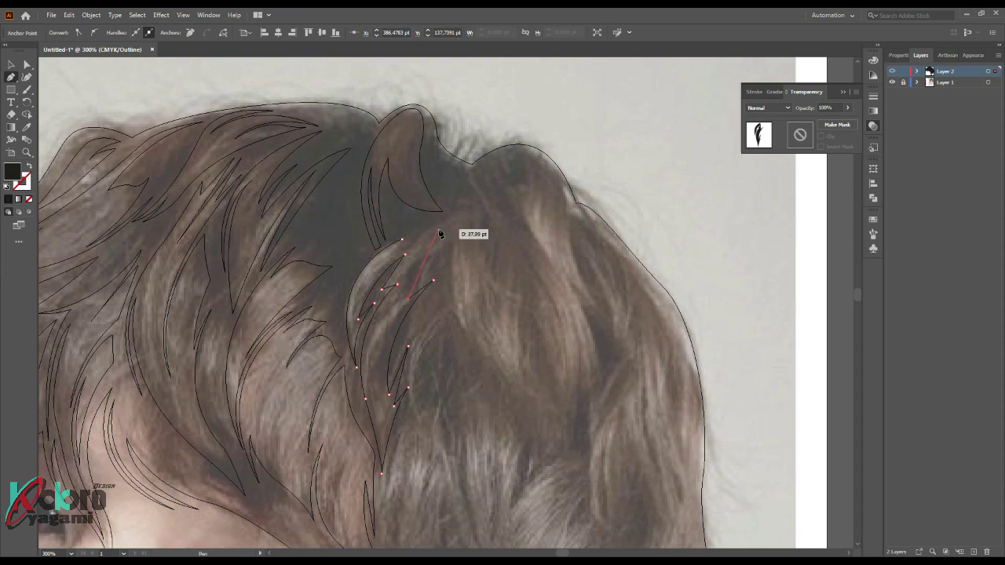
{"action": "scroll", "coordinate": [426, 317], "scroll_direction": "down", "scroll_amount": 2}
Step: Add a short strand path on the crown and close it
{"action": "left_click", "coordinate": [415, 299]}
{"action": "scroll", "coordinate": [415, 299], "scroll_direction": "up", "scroll_amount": 2}
{"action": "left_click", "coordinate": [391, 265]}
{"action": "scroll", "coordinate": [597, 403], "scroll_direction": "down", "scroll_amount": 2}
{"action": "scroll", "coordinate": [490, 459], "scroll_direction": "up", "scroll_amount": 2}
{"action": "left_click", "coordinate": [490, 460]}
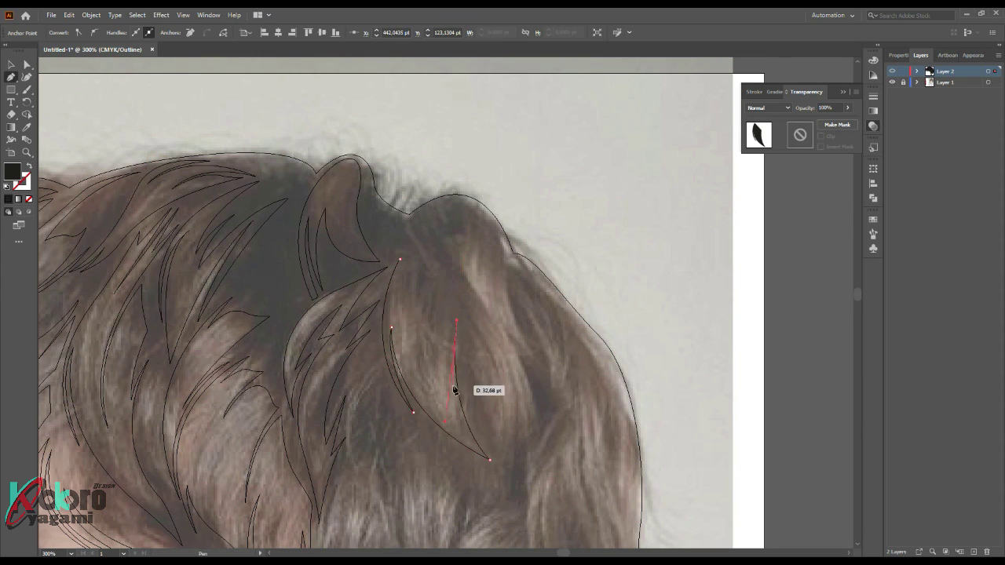
{"action": "left_click", "coordinate": [416, 264]}
Step: Place points for a further strand running down through the hair
{"action": "left_click", "coordinate": [407, 231]}
{"action": "scroll", "coordinate": [408, 232], "scroll_direction": "down", "scroll_amount": 2}
{"action": "scroll", "coordinate": [364, 303], "scroll_direction": "up", "scroll_amount": 2}
{"action": "left_click", "coordinate": [366, 378]}
{"action": "scroll", "coordinate": [377, 377], "scroll_direction": "up", "scroll_amount": 2}
{"action": "left_click", "coordinate": [366, 321]}
Step: Draw a strand beside the eye curving up toward the crown
{"action": "left_click", "coordinate": [381, 393]}
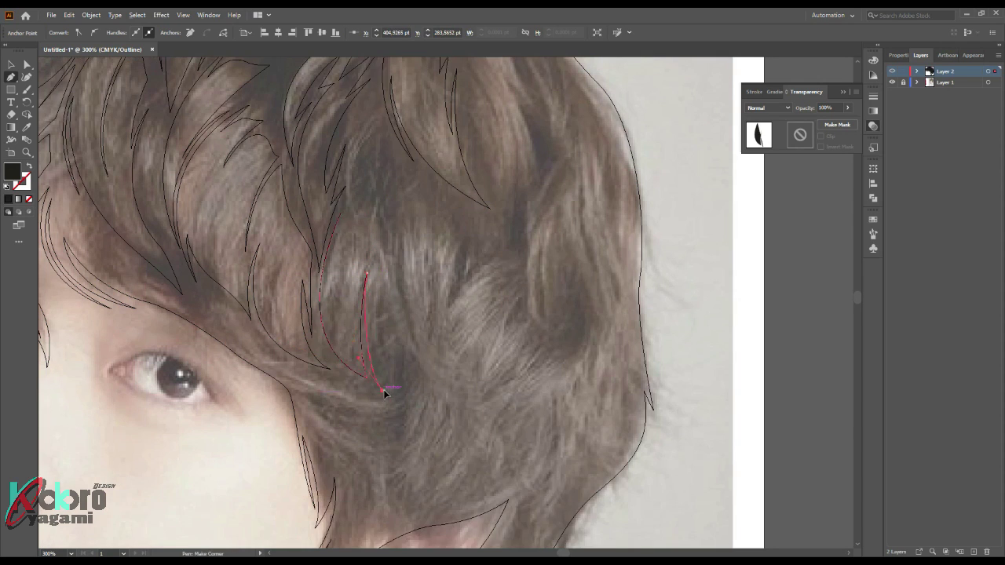
{"action": "scroll", "coordinate": [382, 393], "scroll_direction": "up", "scroll_amount": 3}
{"action": "left_click_drag", "start_coordinate": [385, 330], "coordinate": [408, 236]}
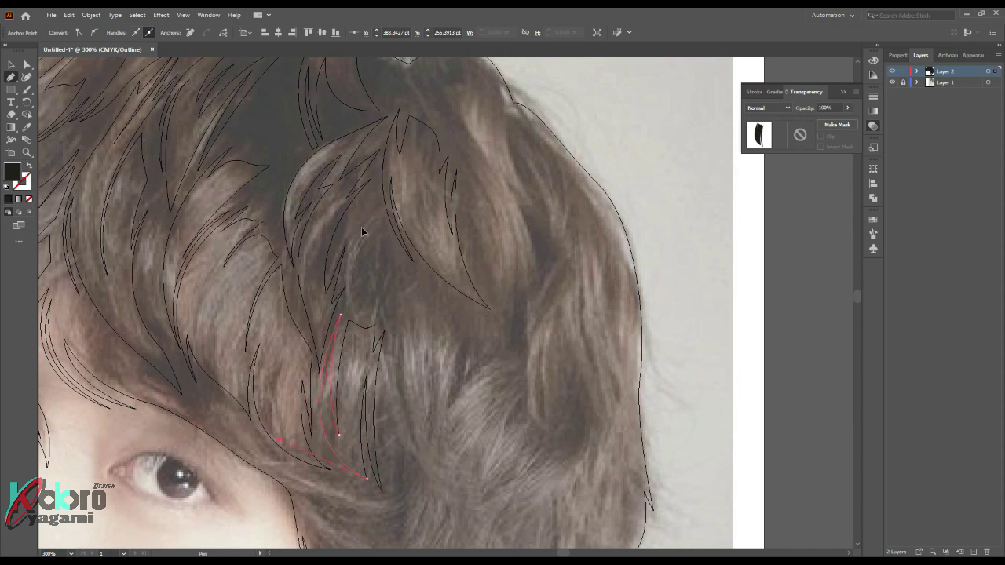
{"action": "scroll", "coordinate": [361, 231], "scroll_direction": "up", "scroll_amount": 1}
{"action": "left_click_drag", "start_coordinate": [383, 336], "coordinate": [380, 251]}
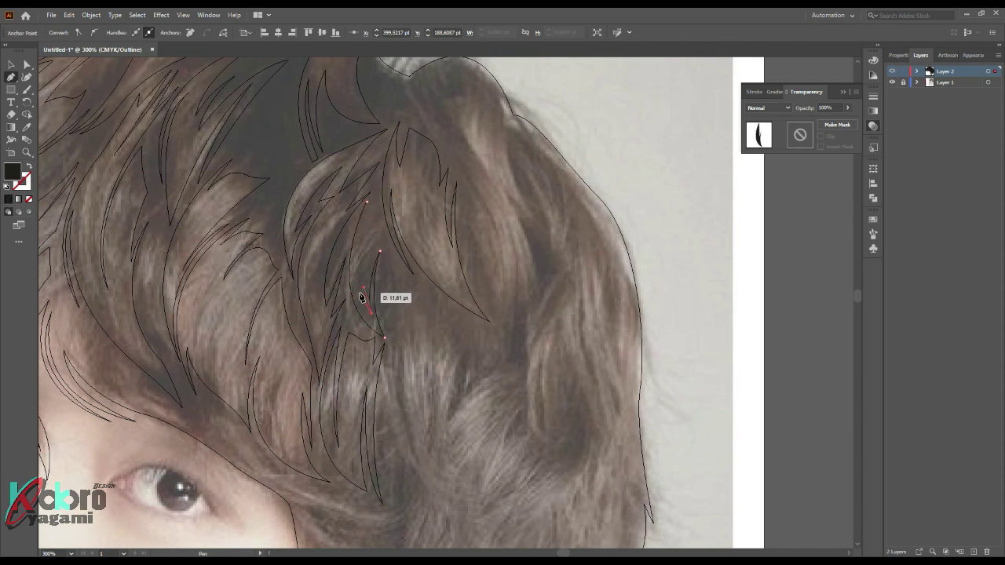
{"action": "scroll", "coordinate": [378, 243], "scroll_direction": "down", "scroll_amount": 3}
{"action": "scroll", "coordinate": [639, 420], "scroll_direction": "down", "scroll_amount": 3}
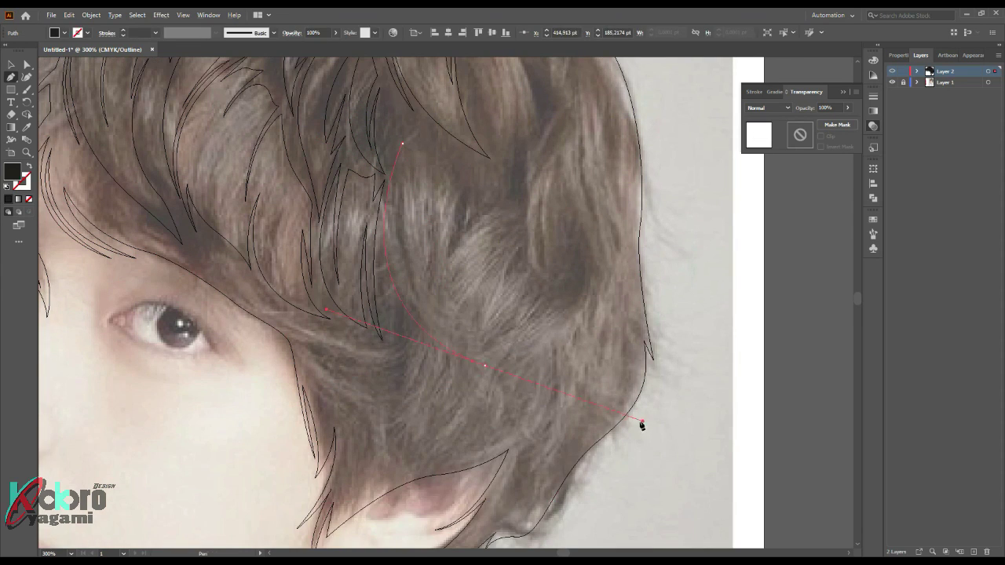
{"action": "scroll", "coordinate": [427, 252], "scroll_direction": "up", "scroll_amount": 2}
Step: Shape a strand curving across the side hair
{"action": "left_click_drag", "start_coordinate": [393, 314], "coordinate": [394, 323]}
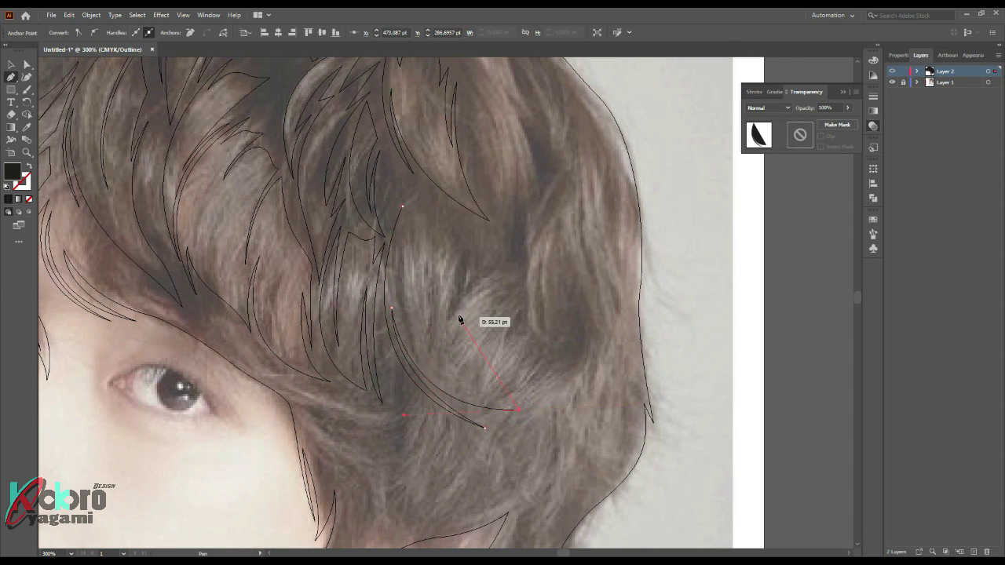
{"action": "left_click_drag", "start_coordinate": [466, 242], "coordinate": [448, 359]}
{"action": "left_click_drag", "start_coordinate": [424, 215], "coordinate": [455, 231]}
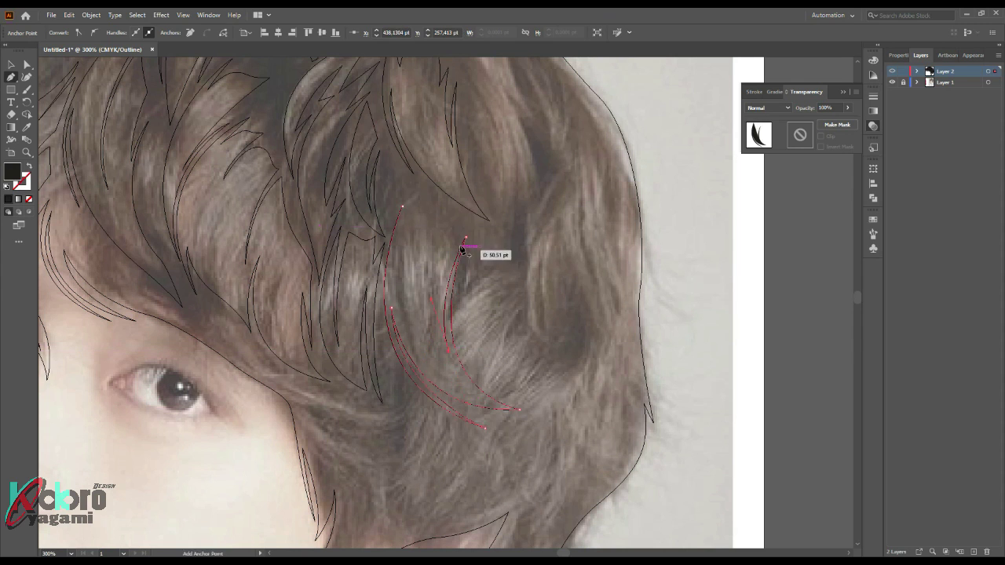
{"action": "scroll", "coordinate": [404, 204], "scroll_direction": "down", "scroll_amount": 3}
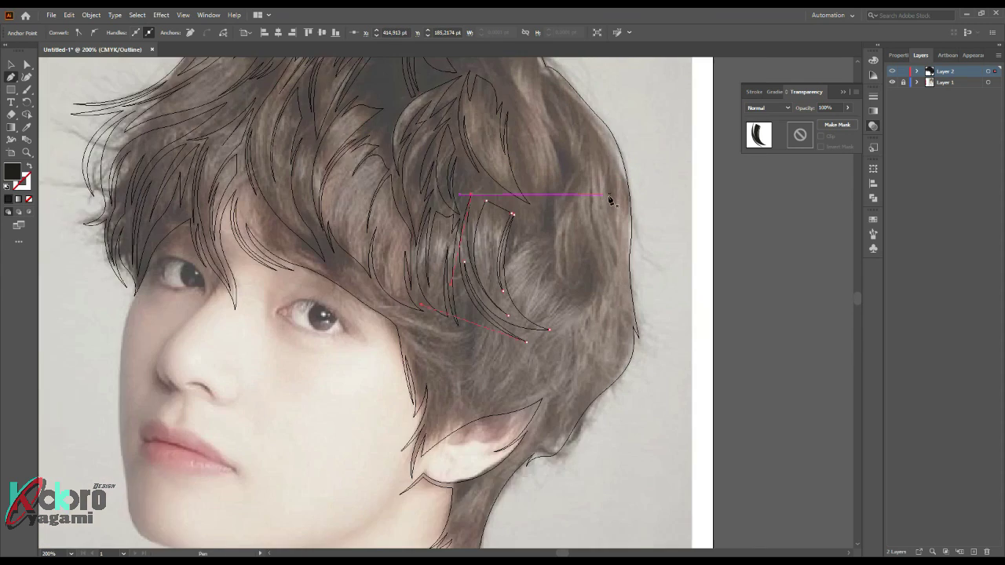
{"action": "scroll", "coordinate": [356, 170], "scroll_direction": "up", "scroll_amount": 3}
Step: Trace a curved strand path along the hair's top edge
{"action": "left_click", "coordinate": [354, 165]}
{"action": "left_click", "coordinate": [450, 207]}
{"action": "left_click_drag", "start_coordinate": [448, 283], "coordinate": [484, 317]}
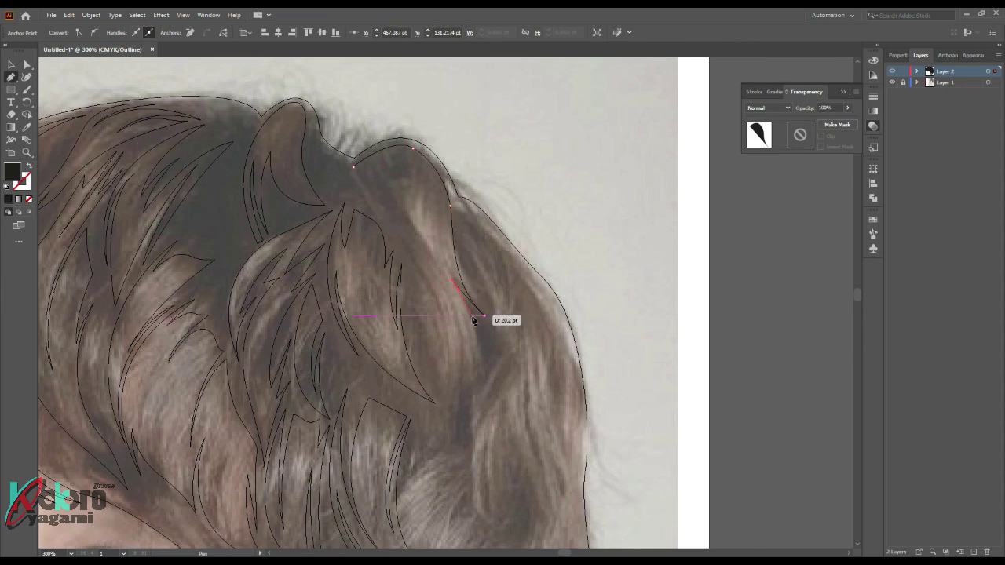
{"action": "scroll", "coordinate": [474, 321], "scroll_direction": "down", "scroll_amount": 2}
{"action": "left_click_drag", "start_coordinate": [442, 385], "coordinate": [442, 389]}
{"action": "scroll", "coordinate": [408, 369], "scroll_direction": "up", "scroll_amount": 2}
{"action": "left_click_drag", "start_coordinate": [392, 352], "coordinate": [455, 352]}
{"action": "scroll", "coordinate": [400, 346], "scroll_direction": "up", "scroll_amount": 3}
{"action": "mouse_move", "coordinate": [407, 391]}
{"action": "left_mouse_down"}
{"action": "mouse_move", "coordinate": [398, 332]}
{"action": "mouse_move", "coordinate": [425, 363]}
{"action": "mouse_move", "coordinate": [429, 347]}
{"action": "left_mouse_up"}
{"action": "left_click", "coordinate": [381, 302]}
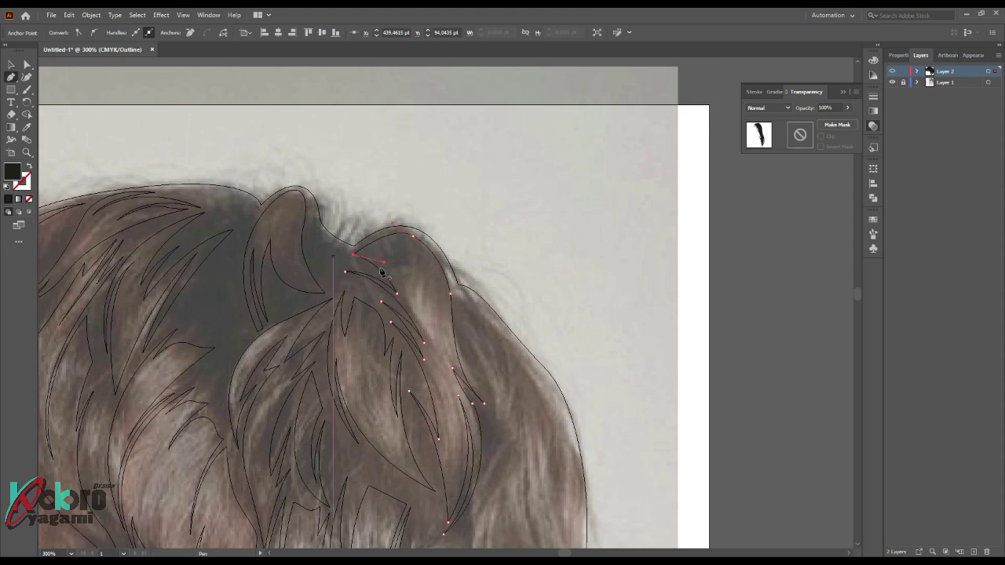
{"action": "scroll", "coordinate": [416, 283], "scroll_direction": "down", "scroll_amount": 8}
Step: Outline and close a small strand near the eye
{"action": "left_click", "coordinate": [456, 237]}
{"action": "left_click_drag", "start_coordinate": [403, 284], "coordinate": [402, 289]}
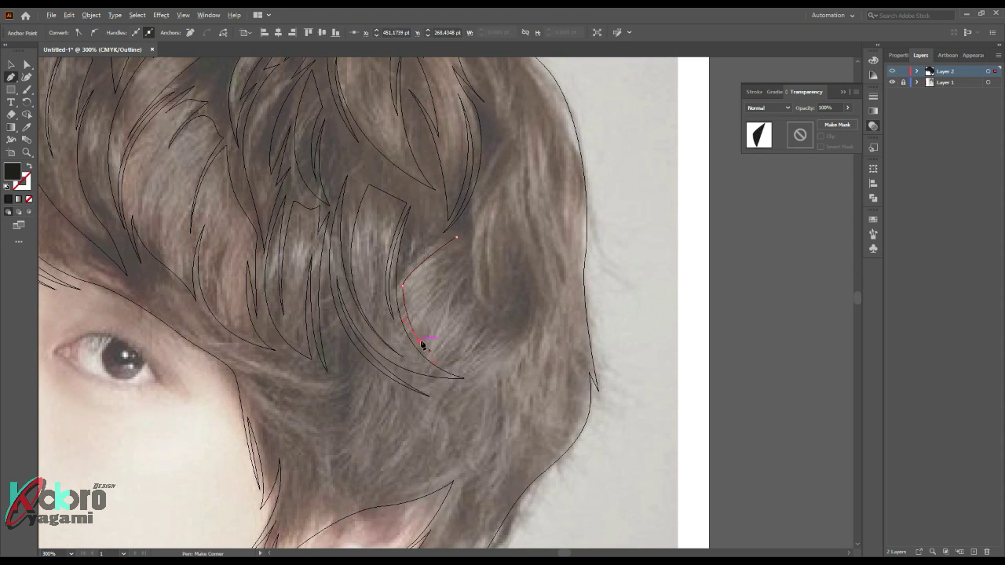
{"action": "left_click", "coordinate": [452, 253]}
{"action": "scroll", "coordinate": [437, 307], "scroll_direction": "down", "scroll_amount": 1}
Step: Outline and close a pointed strand over the side hair
{"action": "left_click", "coordinate": [158, 224]}
{"action": "left_click", "coordinate": [348, 314]}
{"action": "left_click", "coordinate": [277, 313]}
{"action": "left_click", "coordinate": [358, 318]}
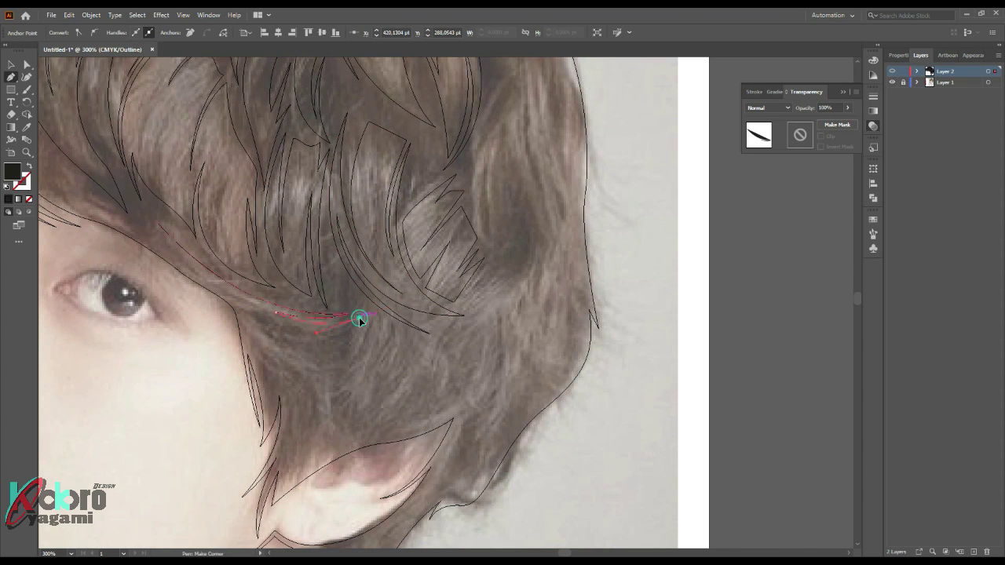
{"action": "scroll", "coordinate": [358, 318], "scroll_direction": "down", "scroll_amount": 1}
{"action": "left_click", "coordinate": [288, 278]}
{"action": "left_click_drag", "start_coordinate": [357, 296], "coordinate": [369, 304]}
{"action": "left_click", "coordinate": [277, 250]}
Step: Start a strand path running down toward the ear and back up
{"action": "left_click", "coordinate": [312, 318]}
{"action": "left_click", "coordinate": [318, 355]}
{"action": "left_click", "coordinate": [290, 402]}
{"action": "left_click", "coordinate": [267, 444]}
{"action": "left_click", "coordinate": [291, 412]}
{"action": "left_click_drag", "start_coordinate": [249, 259], "coordinate": [241, 250]}
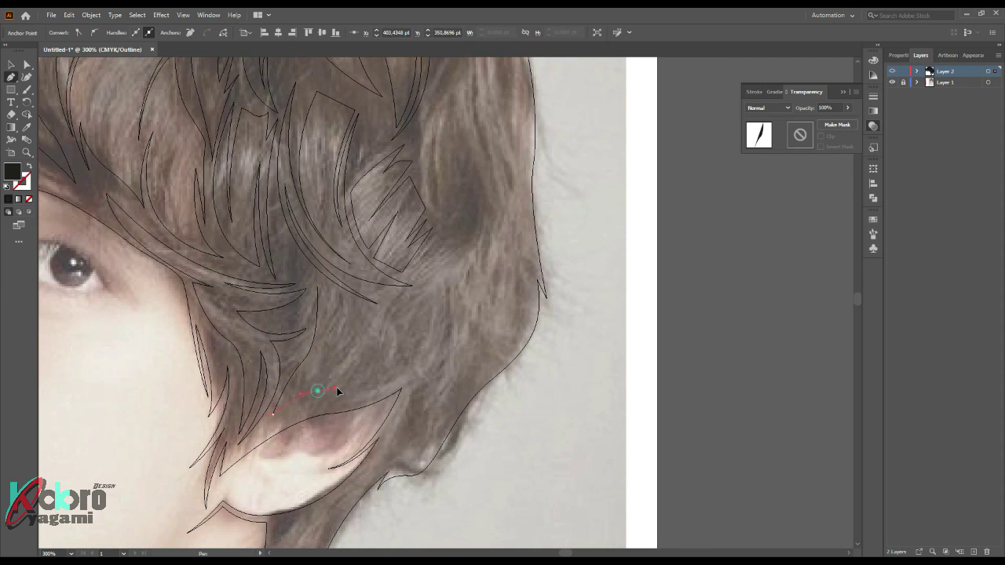
Step: Finish curving the last points of the strand near the ear
{"action": "left_click_drag", "start_coordinate": [342, 403], "coordinate": [406, 362]}
{"action": "scroll", "coordinate": [406, 362], "scroll_direction": "up", "scroll_amount": 1}
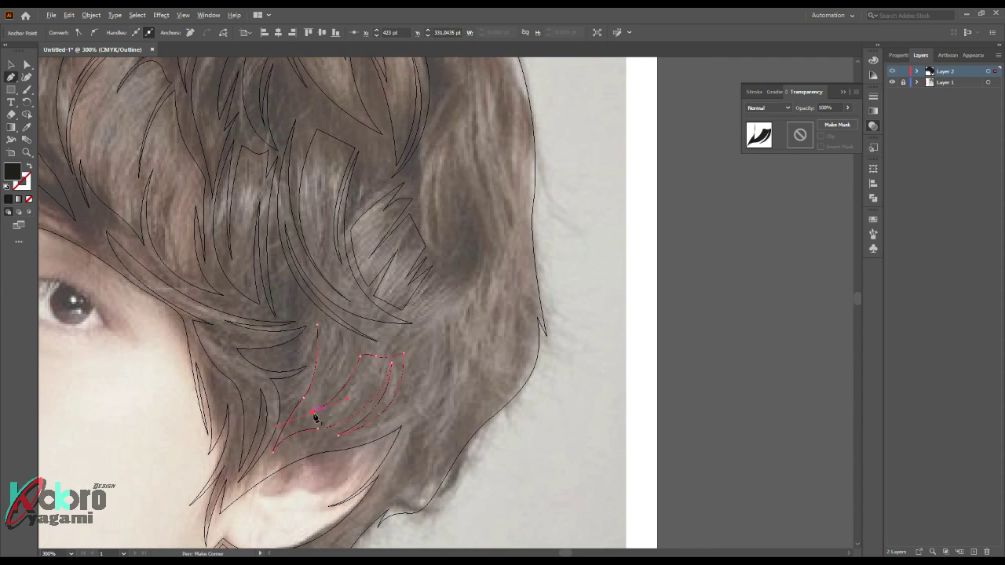
{"action": "left_click", "coordinate": [354, 350]}
{"action": "scroll", "coordinate": [354, 351], "scroll_direction": "up", "scroll_amount": 1}
Step: Trace strand paths on the upper right hair
{"action": "left_click", "coordinate": [423, 300]}
{"action": "scroll", "coordinate": [460, 287], "scroll_direction": "up", "scroll_amount": 3}
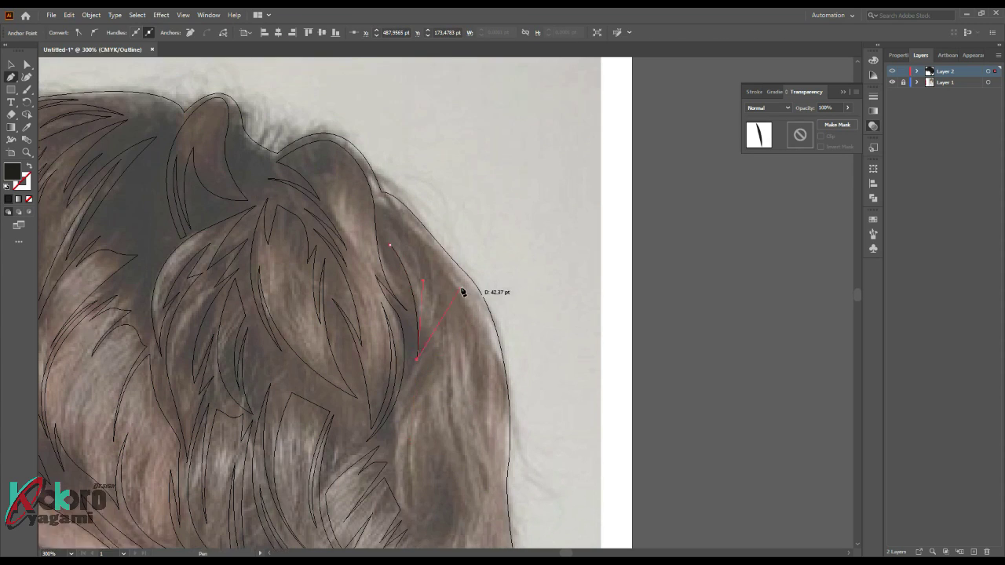
{"action": "left_click_drag", "start_coordinate": [400, 266], "coordinate": [315, 220]}
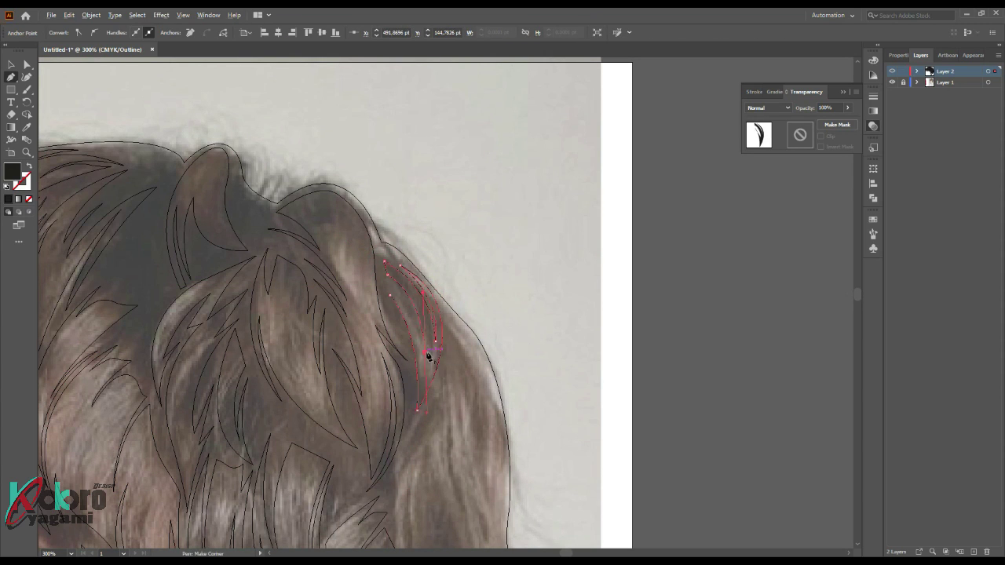
{"action": "scroll", "coordinate": [428, 356], "scroll_direction": "down", "scroll_amount": 3}
{"action": "scroll", "coordinate": [428, 356], "scroll_direction": "down", "scroll_amount": 5}
{"action": "left_click", "coordinate": [422, 396]}
{"action": "left_click_drag", "start_coordinate": [417, 411], "coordinate": [419, 414]}
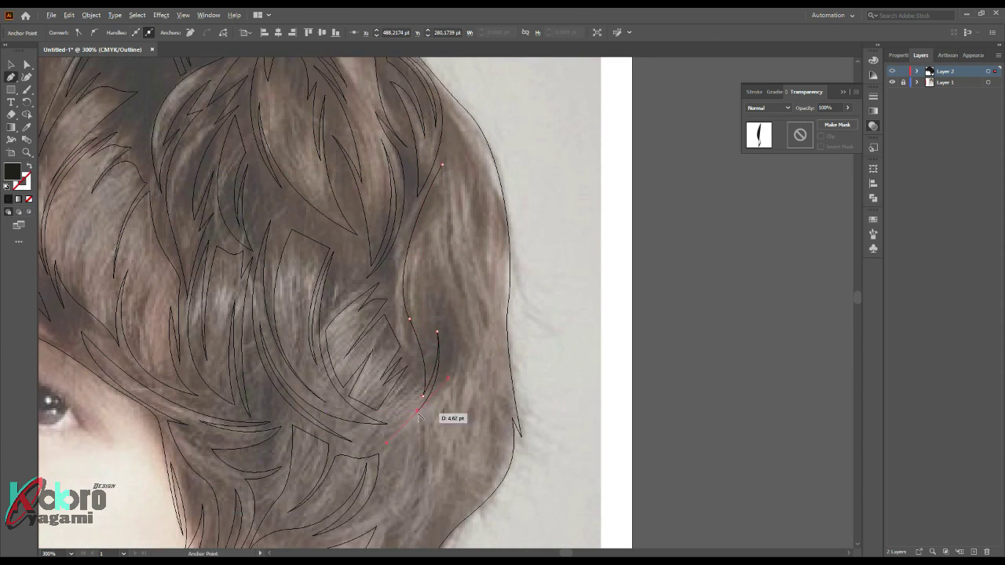
{"action": "scroll", "coordinate": [458, 282], "scroll_direction": "up", "scroll_amount": 3}
{"action": "scroll", "coordinate": [462, 396], "scroll_direction": "down", "scroll_amount": 2}
{"action": "scroll", "coordinate": [461, 381], "scroll_direction": "up", "scroll_amount": 1}
Step: Outline a strand following the hair's right edge
{"action": "left_click", "coordinate": [471, 456]}
{"action": "left_click_drag", "start_coordinate": [501, 326], "coordinate": [495, 274]}
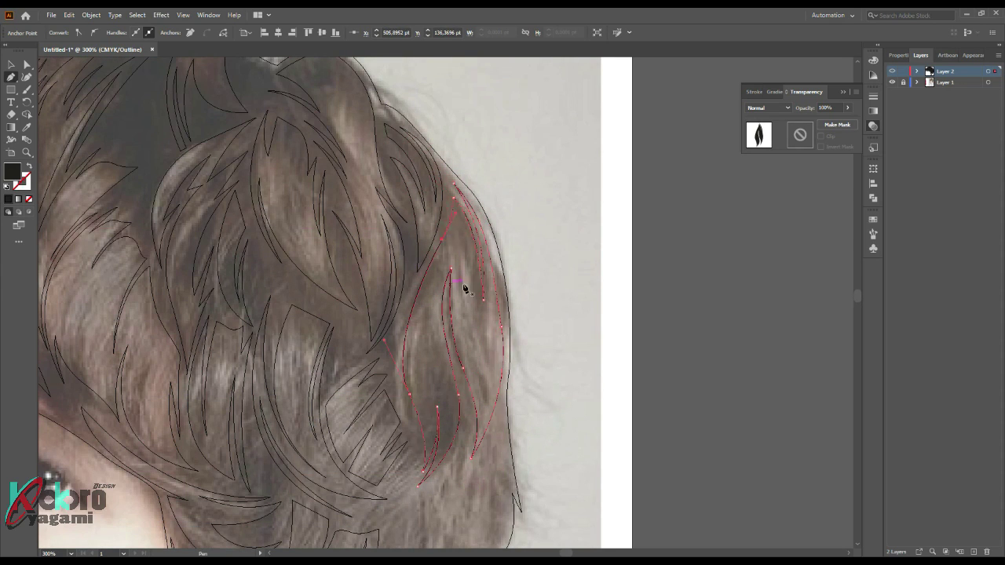
{"action": "scroll", "coordinate": [464, 289], "scroll_direction": "down", "scroll_amount": 5}
{"action": "left_click", "coordinate": [457, 253]}
{"action": "left_click", "coordinate": [425, 292]}
{"action": "left_click", "coordinate": [397, 334]}
{"action": "left_click_drag", "start_coordinate": [381, 389], "coordinate": [377, 396]}
{"action": "scroll", "coordinate": [396, 398], "scroll_direction": "up", "scroll_amount": 1}
{"action": "mouse_move", "coordinate": [445, 343]}
{"action": "left_mouse_down"}
{"action": "mouse_move", "coordinate": [449, 285]}
{"action": "mouse_move", "coordinate": [458, 300]}
{"action": "left_mouse_up"}
{"action": "scroll", "coordinate": [455, 298], "scroll_direction": "down", "scroll_amount": 2}
Step: Trace a strand down the nape hair where it meets the neck
{"action": "left_click", "coordinate": [388, 352]}
{"action": "scroll", "coordinate": [388, 353], "scroll_direction": "up", "scroll_amount": 1}
{"action": "scroll", "coordinate": [462, 332], "scroll_direction": "down", "scroll_amount": 1}
{"action": "left_click", "coordinate": [382, 404]}
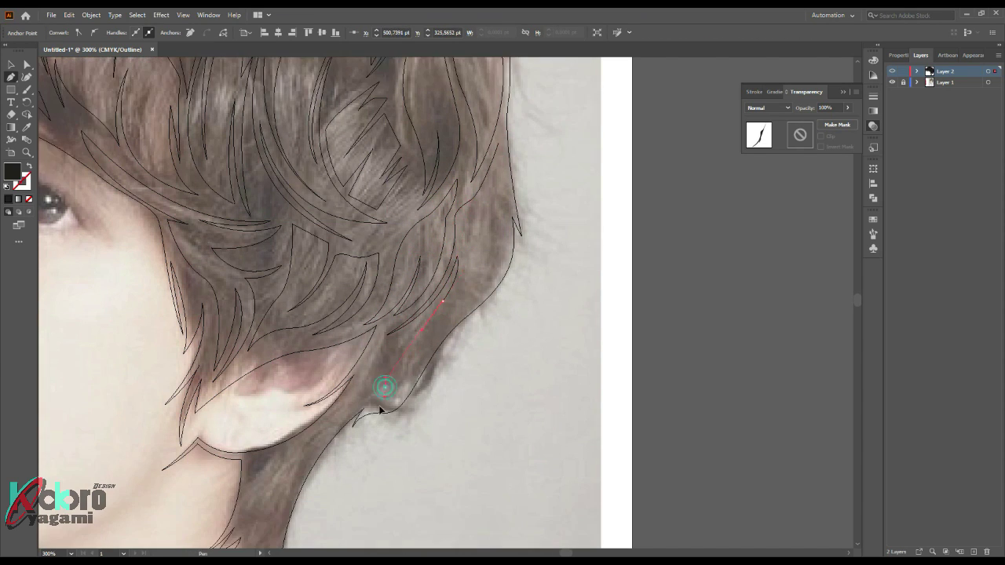
{"action": "scroll", "coordinate": [466, 311], "scroll_direction": "up", "scroll_amount": 2}
{"action": "scroll", "coordinate": [377, 320], "scroll_direction": "down", "scroll_amount": 3}
{"action": "mouse_move", "coordinate": [241, 473]}
{"action": "left_mouse_down"}
{"action": "mouse_move", "coordinate": [234, 511]}
{"action": "mouse_move", "coordinate": [242, 505]}
{"action": "left_mouse_up"}
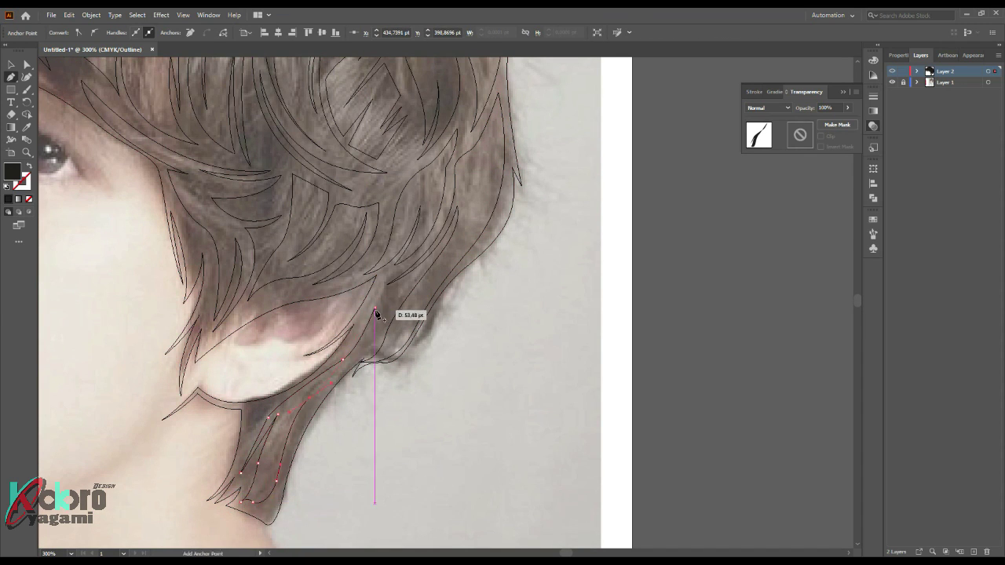
{"action": "scroll", "coordinate": [376, 314], "scroll_direction": "down", "scroll_amount": 4}
{"action": "scroll", "coordinate": [537, 322], "scroll_direction": "up", "scroll_amount": 2}
Step: Switch to full Preview and select all the hair shapes
{"action": "scroll", "coordinate": [424, 332], "scroll_direction": "down", "scroll_amount": 1}
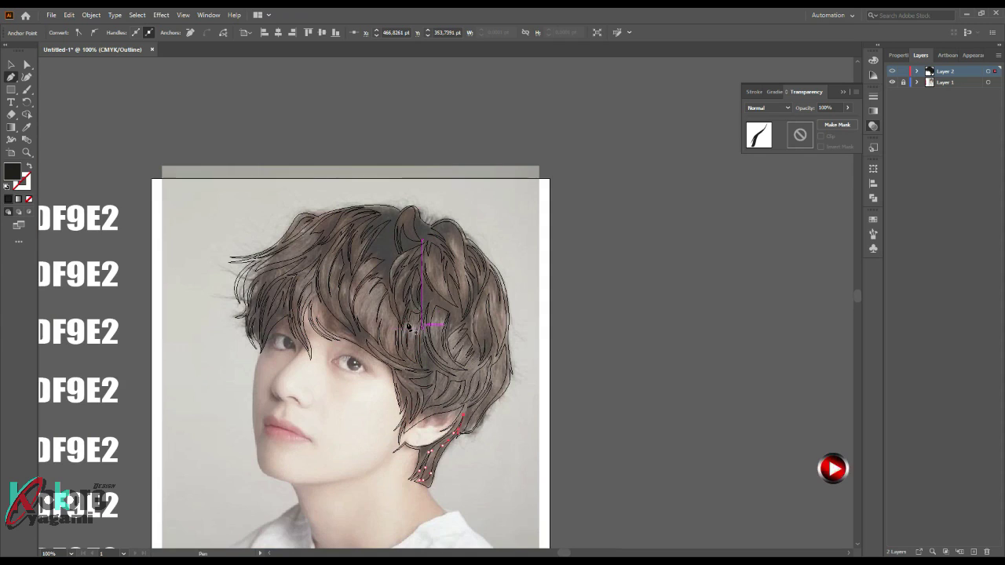
{"action": "key", "text": "ctrl+y"}
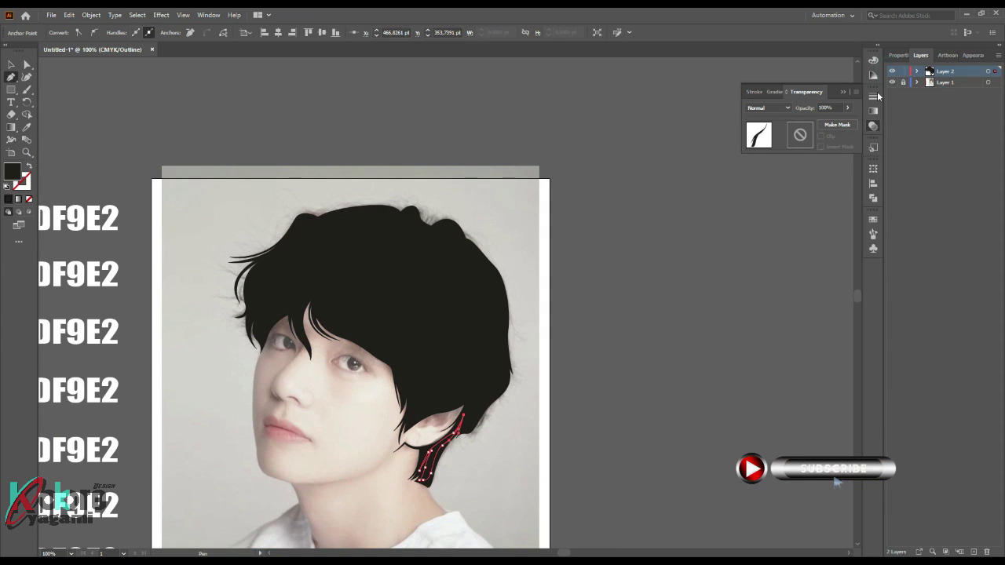
{"action": "scroll", "coordinate": [563, 228], "scroll_direction": "down", "scroll_amount": 1}
{"action": "scroll", "coordinate": [563, 228], "scroll_direction": "down", "scroll_amount": 1}
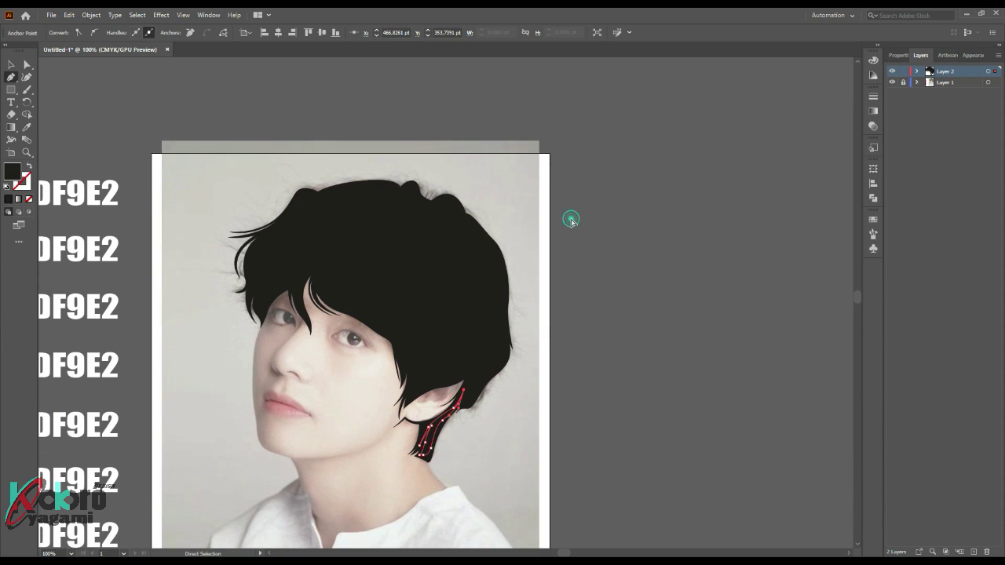
{"action": "left_click", "coordinate": [569, 218], "text": "ctrl"}
{"action": "key", "text": "ctrl+a"}
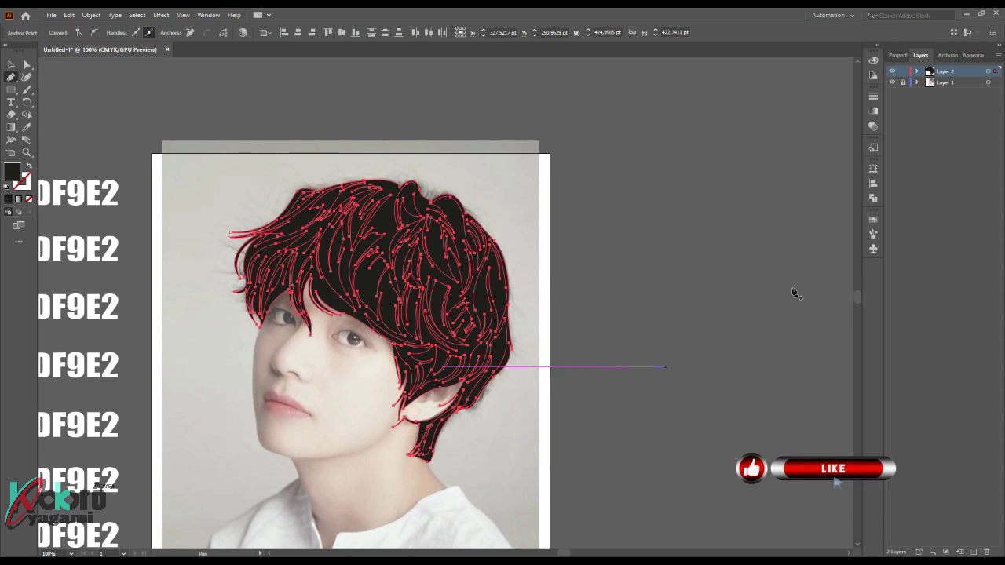
Step: Cut the strands out with Pathfinder Minus Front, then toggle Layer 1 visibility to check
{"action": "left_click", "coordinate": [874, 198]}
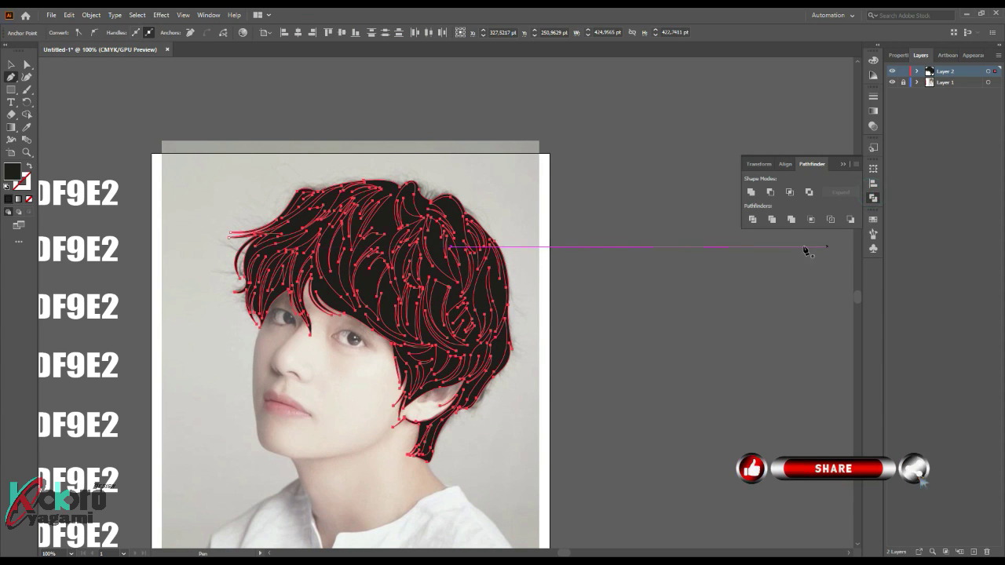
{"action": "left_click", "coordinate": [770, 192]}
{"action": "left_click", "coordinate": [599, 233]}
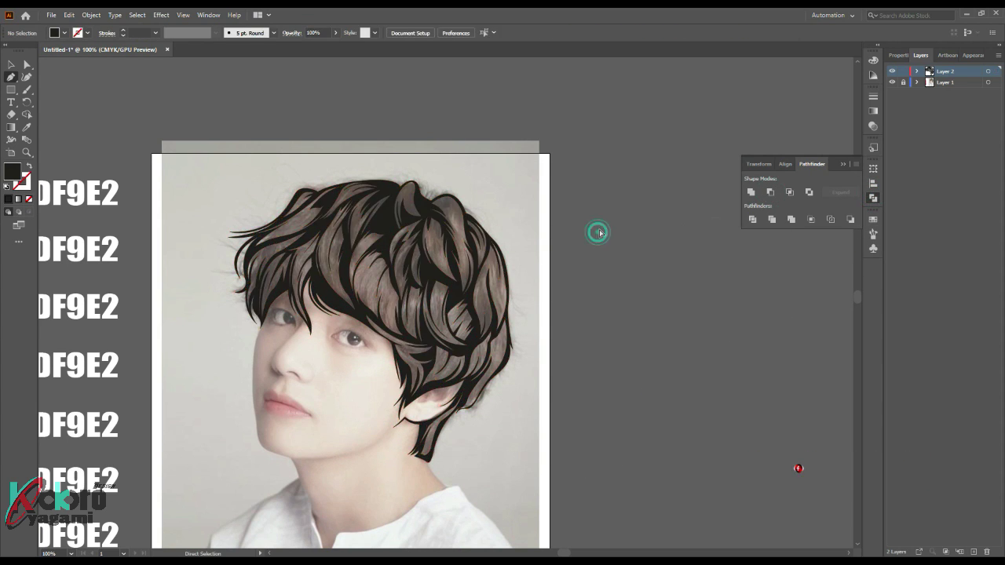
{"action": "left_click", "coordinate": [842, 165]}
{"action": "left_click", "coordinate": [892, 82]}
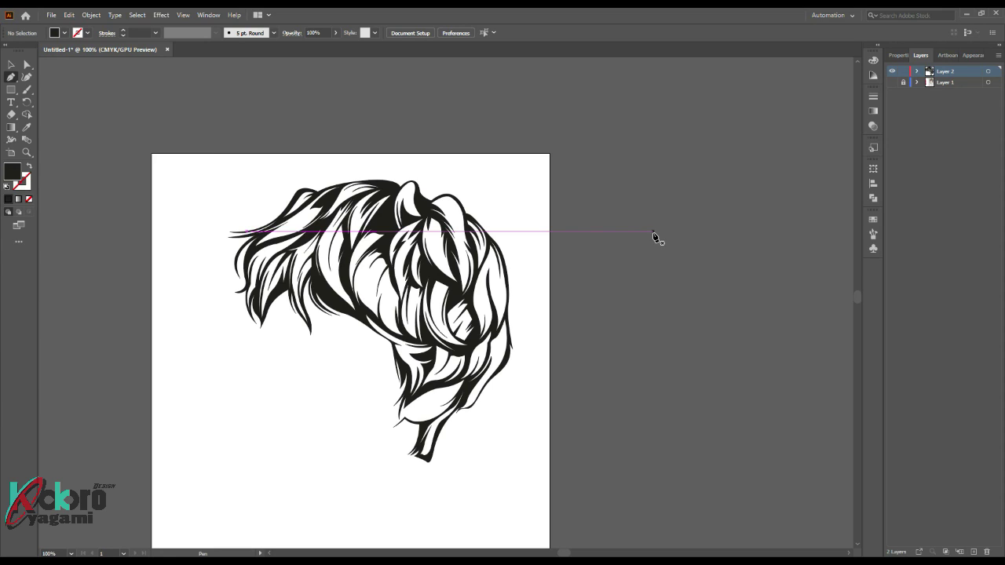
{"action": "left_click", "coordinate": [892, 82]}
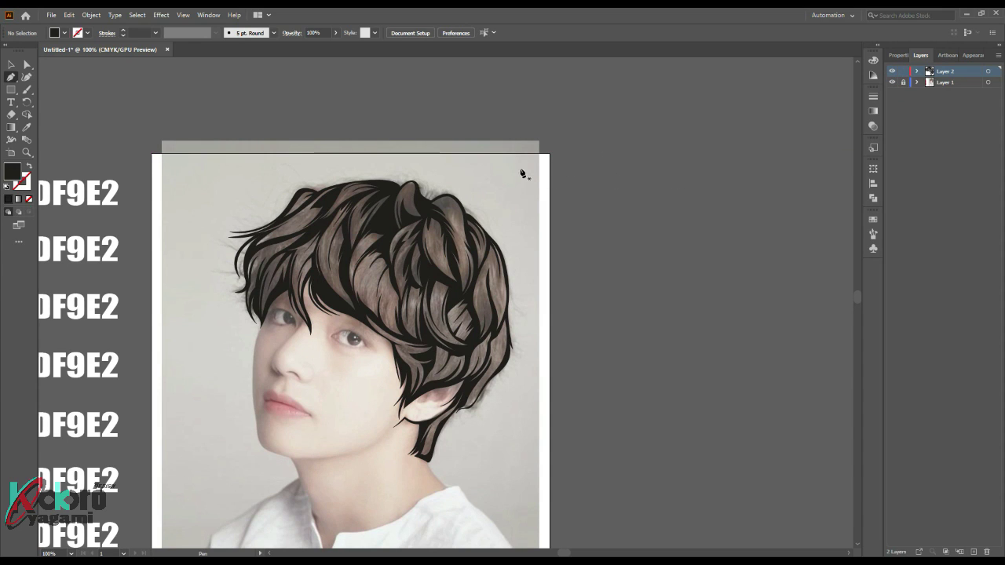
Step: Swap to a black stroke with no fill for the new outlines
{"action": "scroll", "coordinate": [281, 247], "scroll_direction": "down", "scroll_amount": 3}
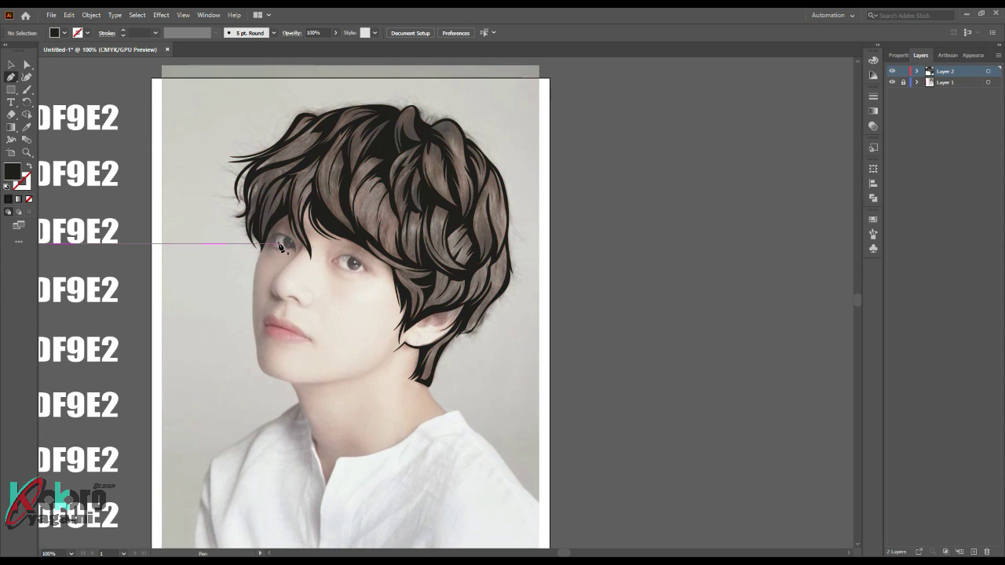
{"action": "scroll", "coordinate": [281, 247], "scroll_direction": "up", "scroll_amount": 3, "text": "alt"}
{"action": "scroll", "coordinate": [269, 247], "scroll_direction": "up", "scroll_amount": 2, "text": "alt"}
{"action": "scroll", "coordinate": [329, 232], "scroll_direction": "up", "scroll_amount": 1}
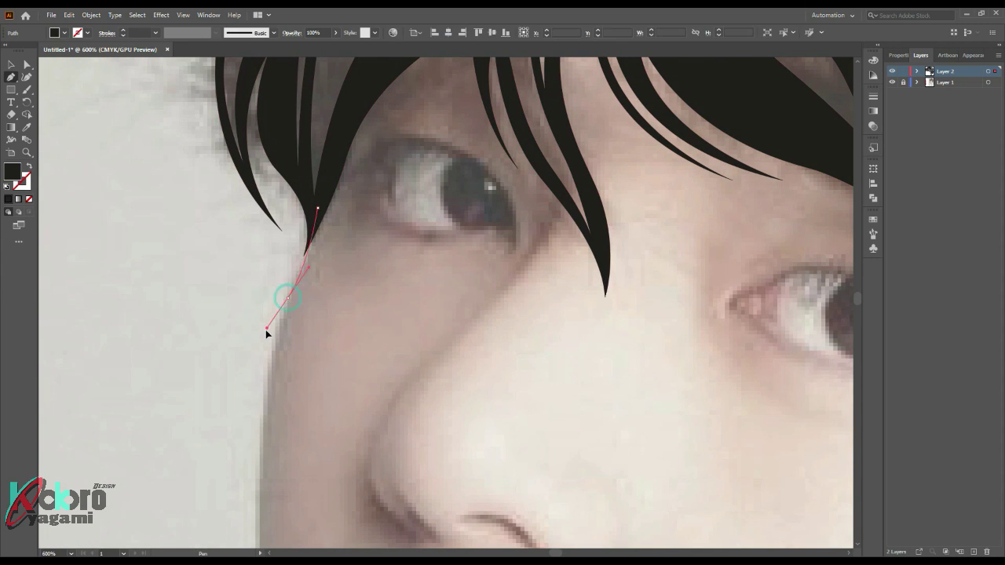
{"action": "key", "text": "ctrl+0"}
{"action": "scroll", "coordinate": [337, 259], "scroll_direction": "up", "scroll_amount": 4, "text": "alt"}
{"action": "key", "text": "shift+x"}
{"action": "scroll", "coordinate": [314, 304], "scroll_direction": "down", "scroll_amount": 2}
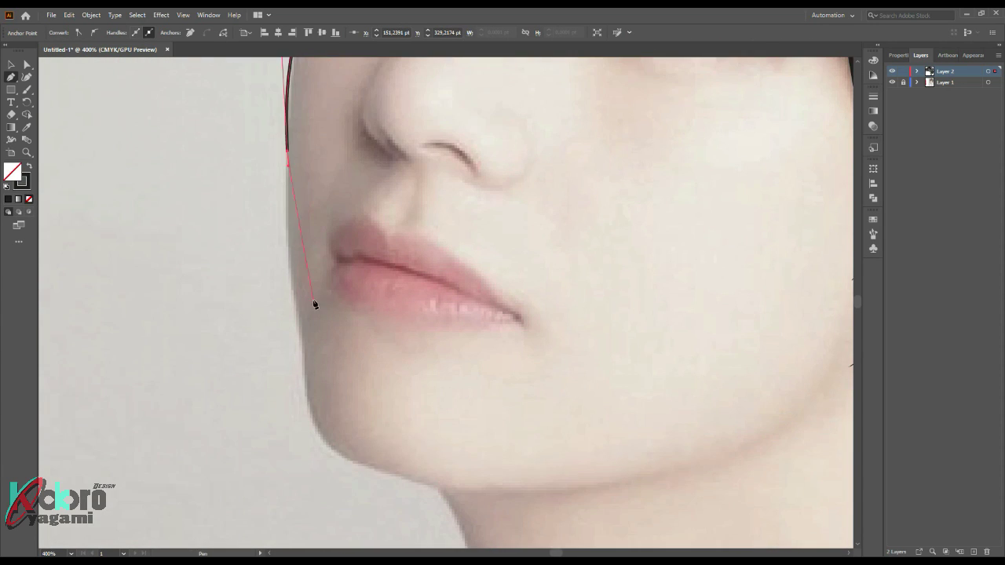
Step: Trace a curved black jawline running toward the chin
{"action": "left_click", "coordinate": [298, 301]}
{"action": "scroll", "coordinate": [306, 298], "scroll_direction": "down", "scroll_amount": 3}
{"action": "left_click_drag", "start_coordinate": [657, 337], "coordinate": [767, 320]}
{"action": "key", "text": "ctrl+0"}
{"action": "scroll", "coordinate": [511, 355], "scroll_direction": "up", "scroll_amount": 4, "text": "alt"}
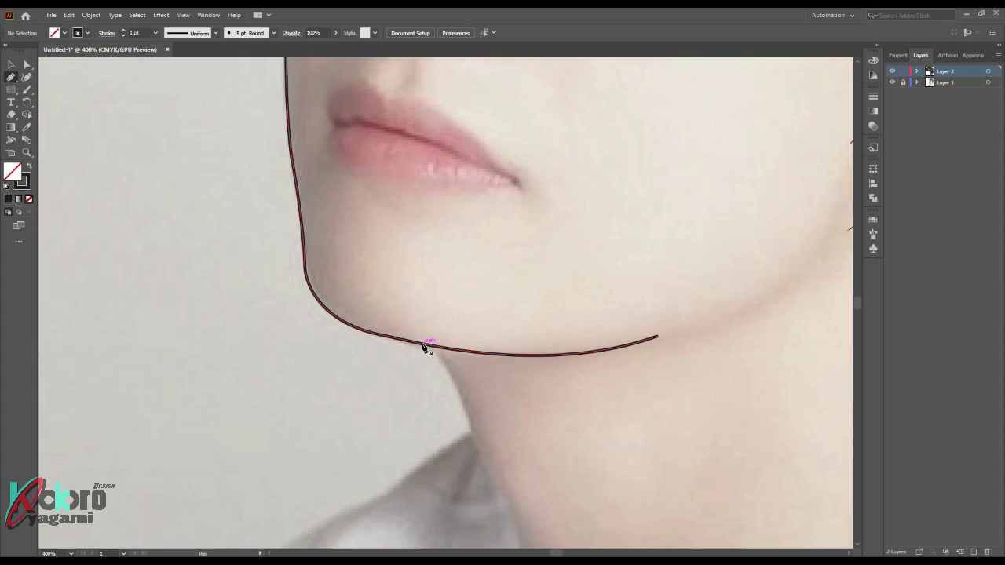
Step: Trace the neck line from the jaw down toward the collar
{"action": "left_click", "coordinate": [424, 346]}
{"action": "scroll", "coordinate": [500, 370], "scroll_direction": "down", "scroll_amount": 3}
{"action": "left_click", "coordinate": [500, 370]}
{"action": "scroll", "coordinate": [539, 370], "scroll_direction": "down", "scroll_amount": 4}
{"action": "left_click", "coordinate": [539, 370]}
{"action": "scroll", "coordinate": [577, 430], "scroll_direction": "down", "scroll_amount": 1}
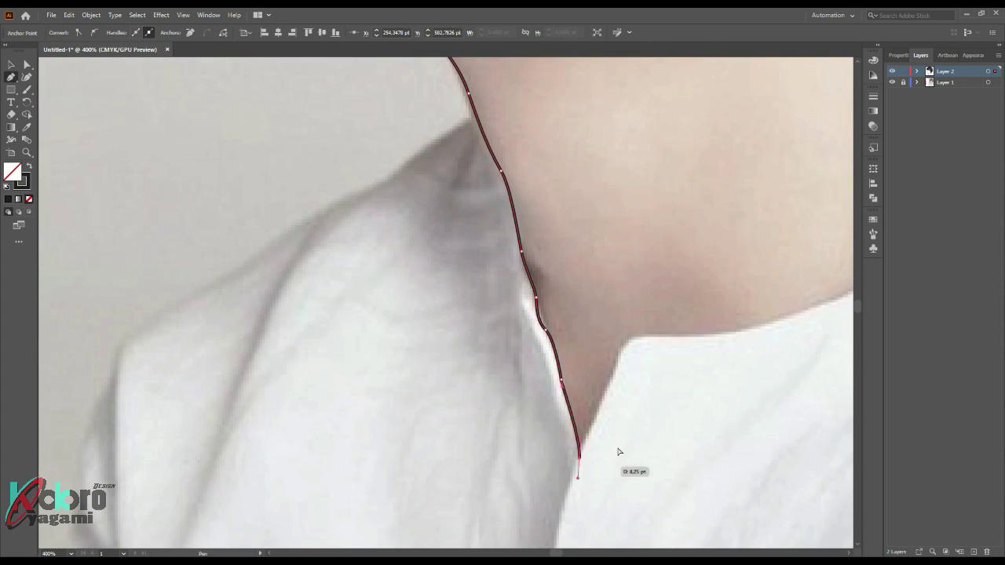
{"action": "scroll", "coordinate": [619, 451], "scroll_direction": "down", "scroll_amount": 2}
{"action": "left_click", "coordinate": [532, 314]}
Step: Trace the left shoulder line and the edge of the shirt's arm
{"action": "left_click", "coordinate": [511, 337]}
{"action": "scroll", "coordinate": [442, 393], "scroll_direction": "down", "scroll_amount": 2}
{"action": "left_click", "coordinate": [336, 393]}
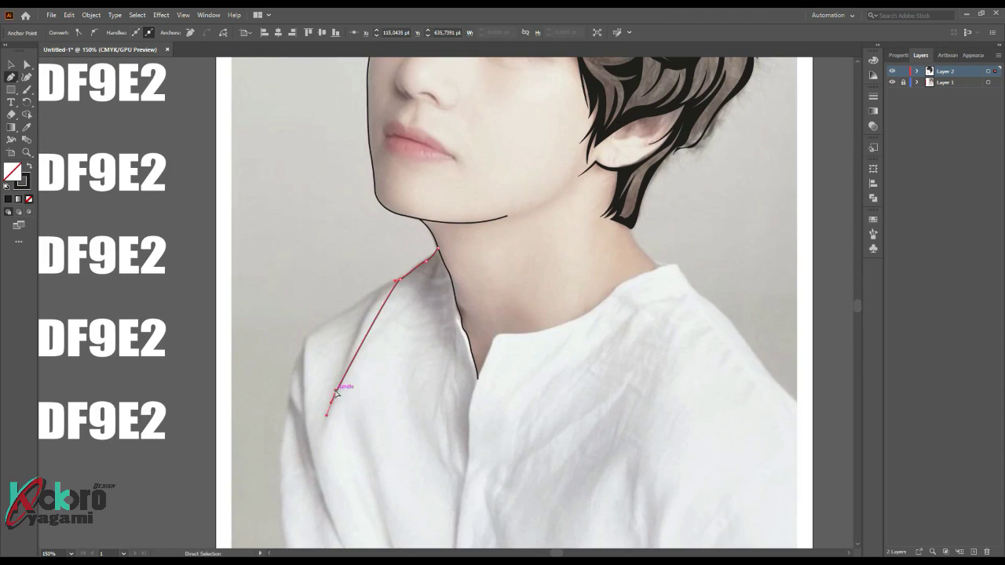
{"action": "scroll", "coordinate": [336, 392], "scroll_direction": "up", "scroll_amount": 3, "text": "alt"}
{"action": "left_click", "coordinate": [448, 154]}
{"action": "left_click", "coordinate": [370, 179]}
{"action": "scroll", "coordinate": [285, 251], "scroll_direction": "down", "scroll_amount": 2, "text": "alt"}
{"action": "left_click", "coordinate": [336, 258]}
{"action": "scroll", "coordinate": [336, 259], "scroll_direction": "down", "scroll_amount": 2}
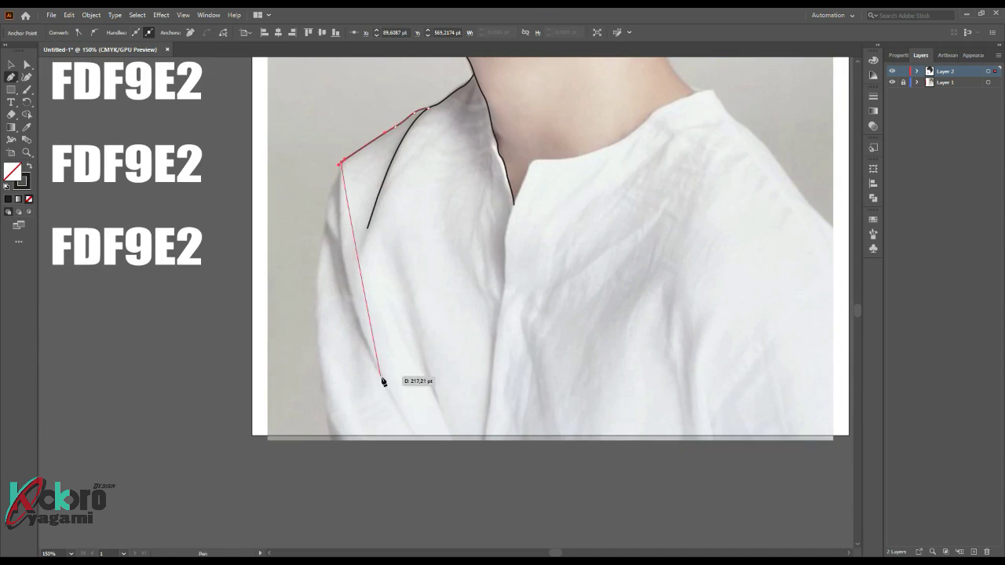
{"action": "left_click", "coordinate": [383, 381]}
{"action": "scroll", "coordinate": [383, 382], "scroll_direction": "up", "scroll_amount": 2, "text": "alt"}
Step: Trace the right shoulder line from where the neck meets it
{"action": "left_click", "coordinate": [359, 314]}
{"action": "scroll", "coordinate": [343, 223], "scroll_direction": "down", "scroll_amount": 3, "text": "alt"}
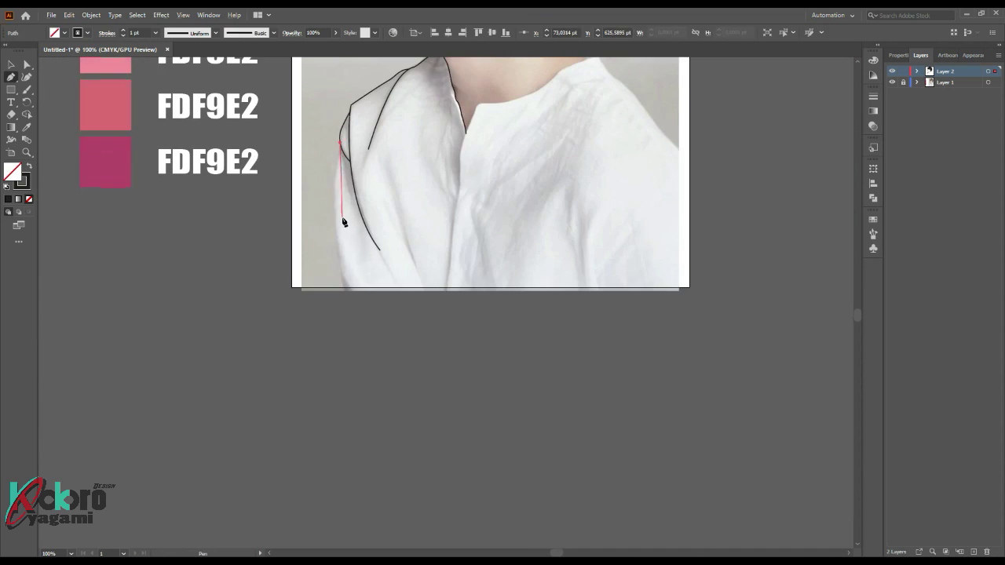
{"action": "scroll", "coordinate": [343, 222], "scroll_direction": "up", "scroll_amount": 1}
{"action": "scroll", "coordinate": [489, 265], "scroll_direction": "up", "scroll_amount": 3, "text": "alt"}
{"action": "left_click", "coordinate": [551, 285]}
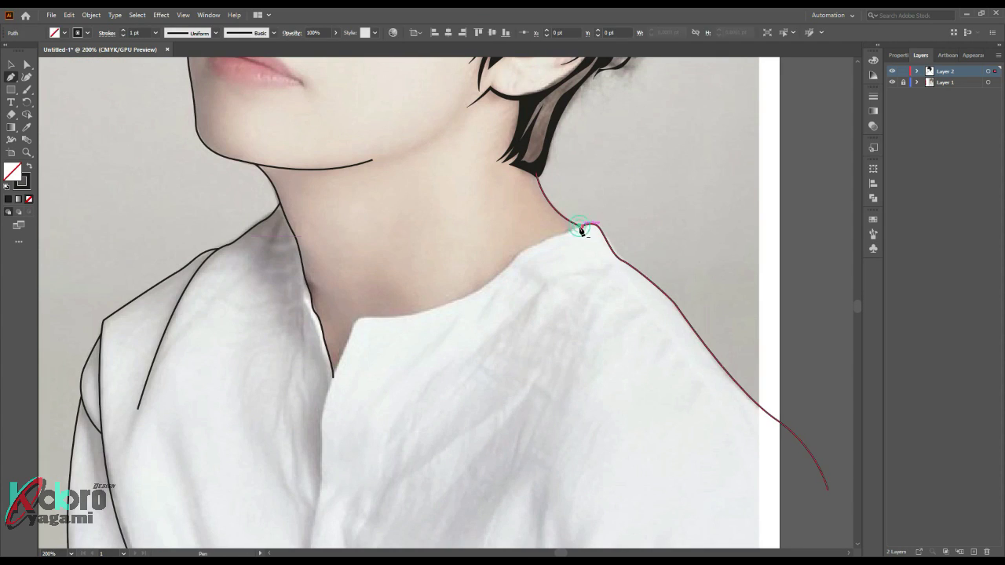
{"action": "left_click", "coordinate": [581, 230]}
Step: Begin tracing the shirt collar edge
{"action": "left_click", "coordinate": [381, 319]}
{"action": "scroll", "coordinate": [382, 330], "scroll_direction": "down", "scroll_amount": 2}
{"action": "scroll", "coordinate": [337, 346], "scroll_direction": "down", "scroll_amount": 3}
{"action": "left_click", "coordinate": [318, 283]}
{"action": "scroll", "coordinate": [315, 361], "scroll_direction": "down", "scroll_amount": 3}
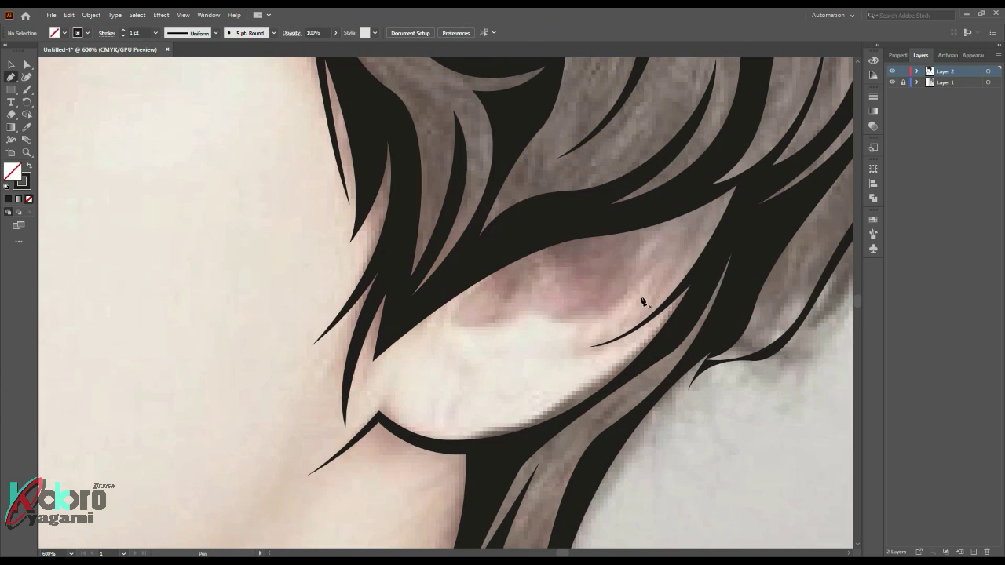
Step: Outline the inner ear and trace the curved outline of the right eye
{"action": "left_click", "coordinate": [644, 278]}
{"action": "left_click_drag", "start_coordinate": [549, 315], "coordinate": [526, 306]}
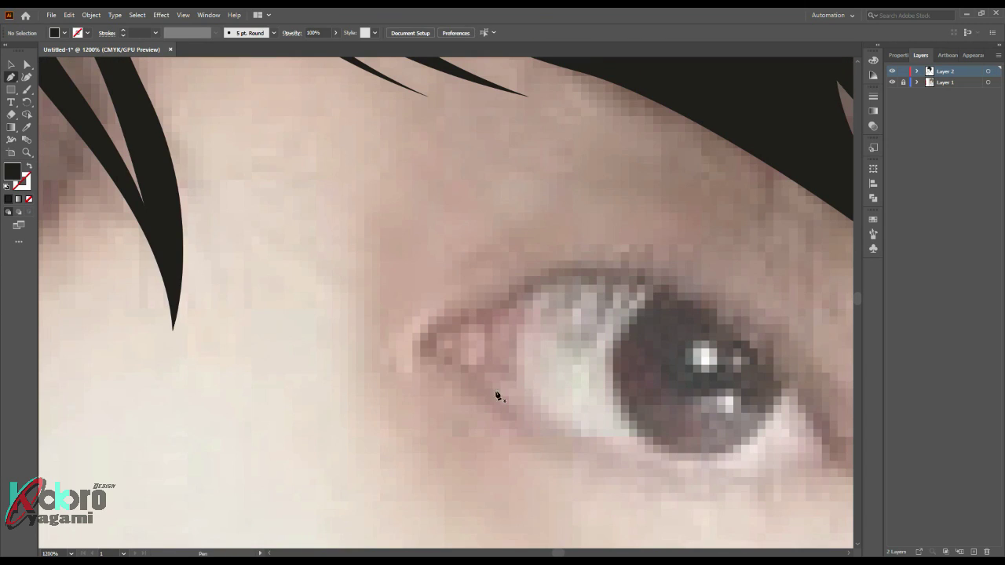
{"action": "left_click", "coordinate": [497, 405]}
{"action": "mouse_move", "coordinate": [450, 364]}
{"action": "left_mouse_down"}
{"action": "mouse_move", "coordinate": [431, 362]}
{"action": "mouse_move", "coordinate": [561, 273]}
{"action": "left_mouse_up"}
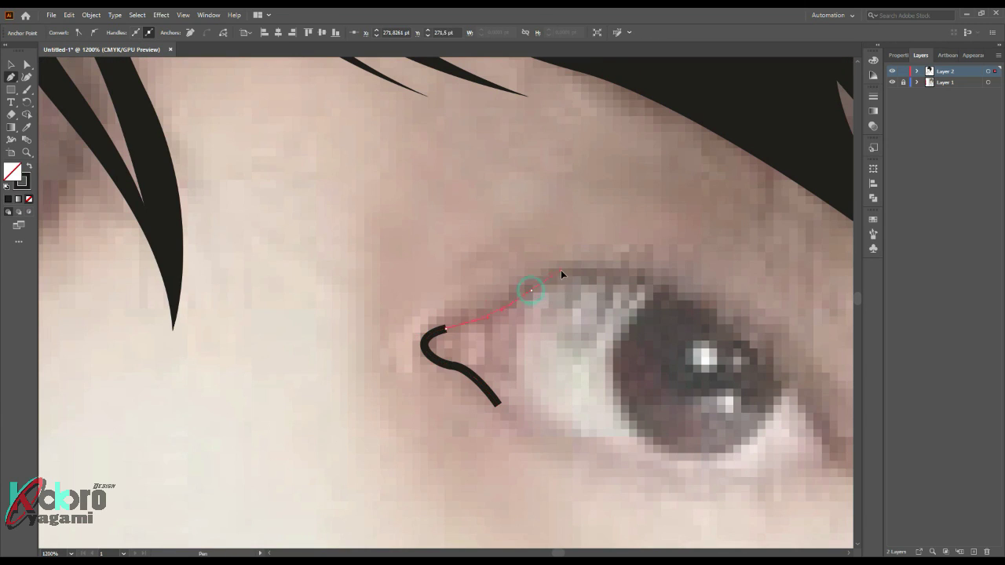
{"action": "scroll", "coordinate": [620, 338], "scroll_direction": "right", "scroll_amount": 3}
{"action": "left_click_drag", "start_coordinate": [673, 415], "coordinate": [714, 422]}
{"action": "left_click_drag", "start_coordinate": [688, 481], "coordinate": [751, 503]}
{"action": "left_click", "coordinate": [597, 384]}
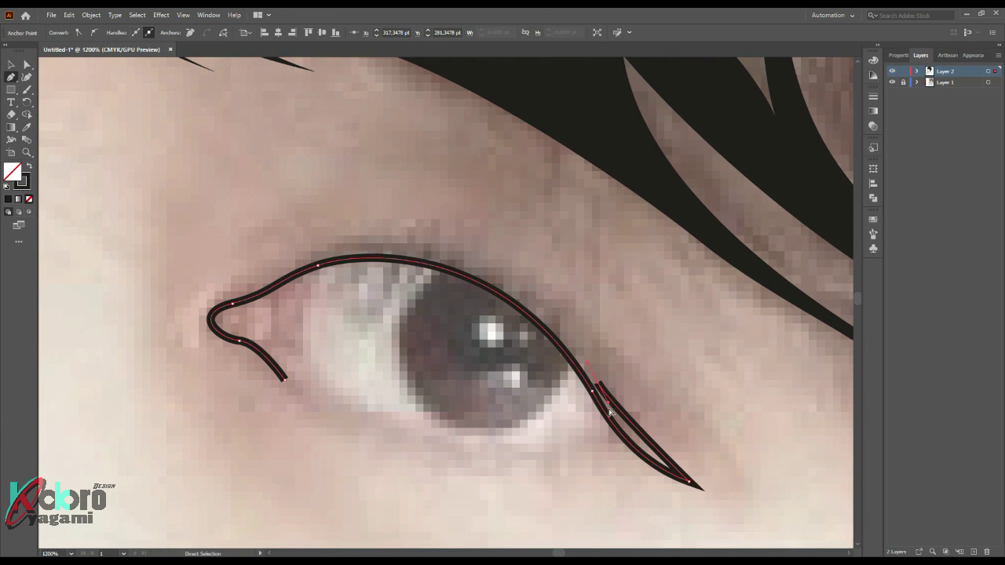
{"action": "mouse_move", "coordinate": [329, 251]}
{"action": "left_mouse_down"}
{"action": "mouse_move", "coordinate": [514, 230]}
{"action": "mouse_move", "coordinate": [224, 287]}
{"action": "left_mouse_up"}
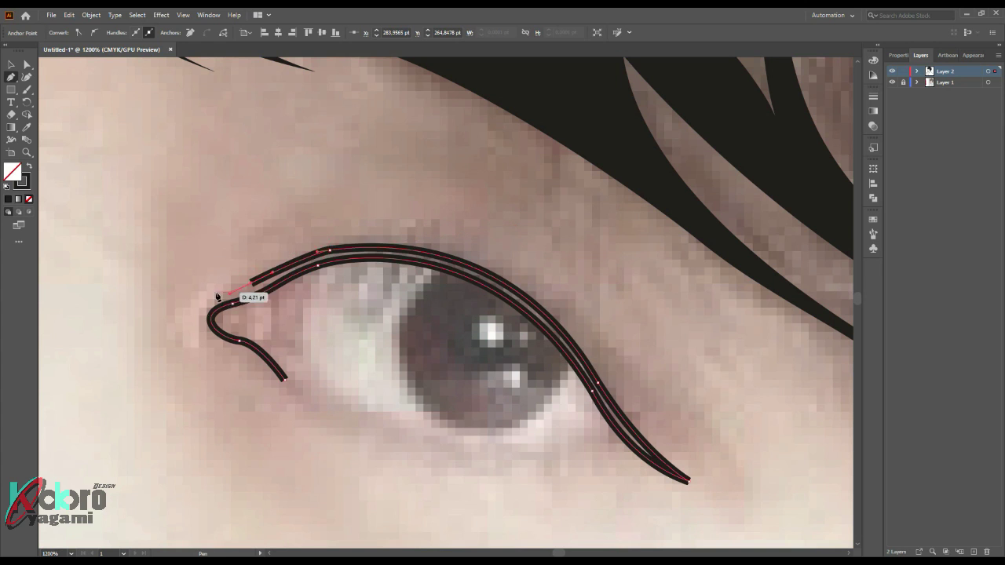
Step: Trace and close the left eye outline as a black-stroked path
{"action": "key", "text": "ctrl+minus"}
{"action": "scroll", "coordinate": [332, 341], "scroll_direction": "left", "scroll_amount": 5}
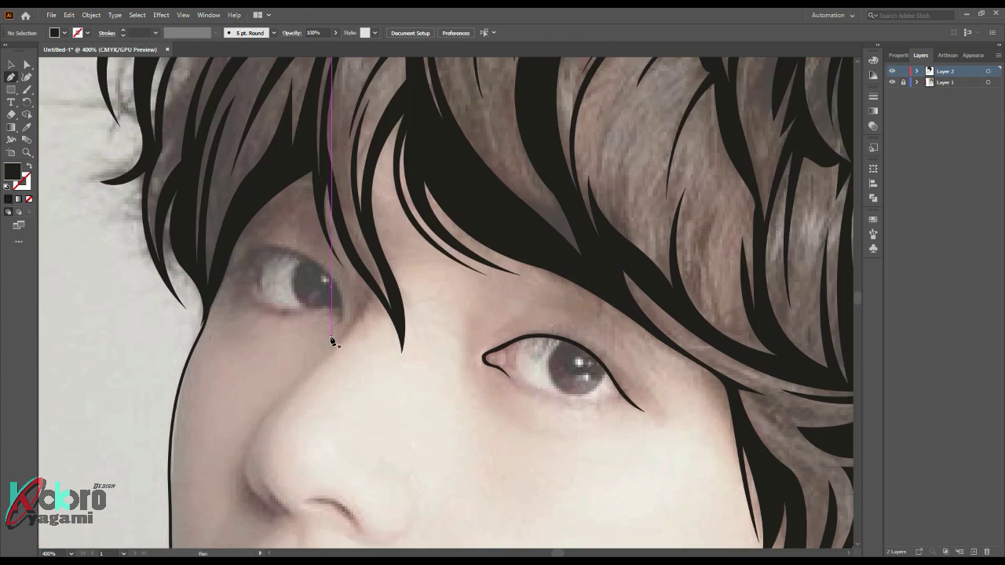
{"action": "scroll", "coordinate": [411, 344], "scroll_direction": "up", "scroll_amount": 3}
{"action": "scroll", "coordinate": [412, 305], "scroll_direction": "up", "scroll_amount": 1}
{"action": "left_click", "coordinate": [412, 304]}
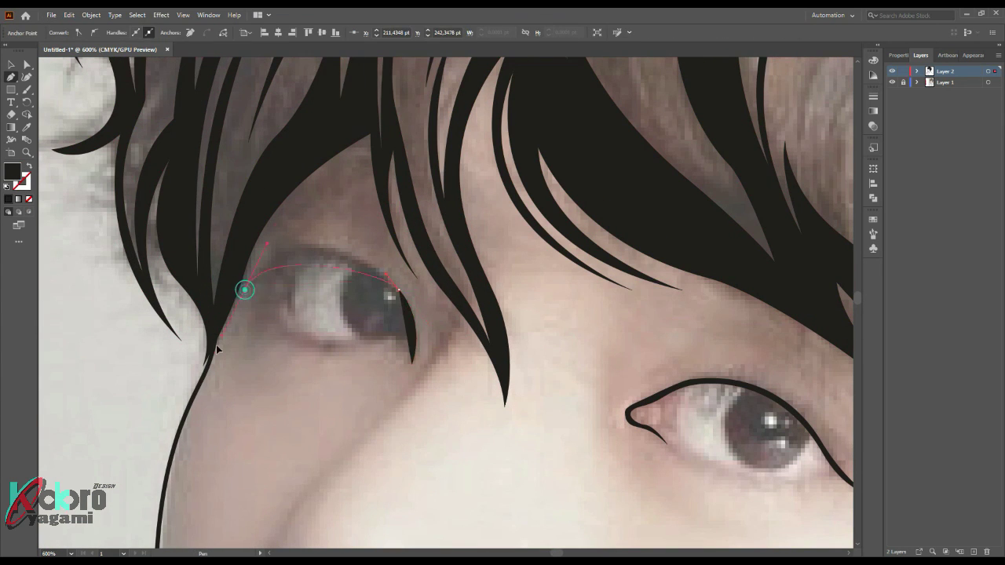
{"action": "key", "text": "shift+x"}
{"action": "left_click_drag", "start_coordinate": [291, 267], "coordinate": [292, 286]}
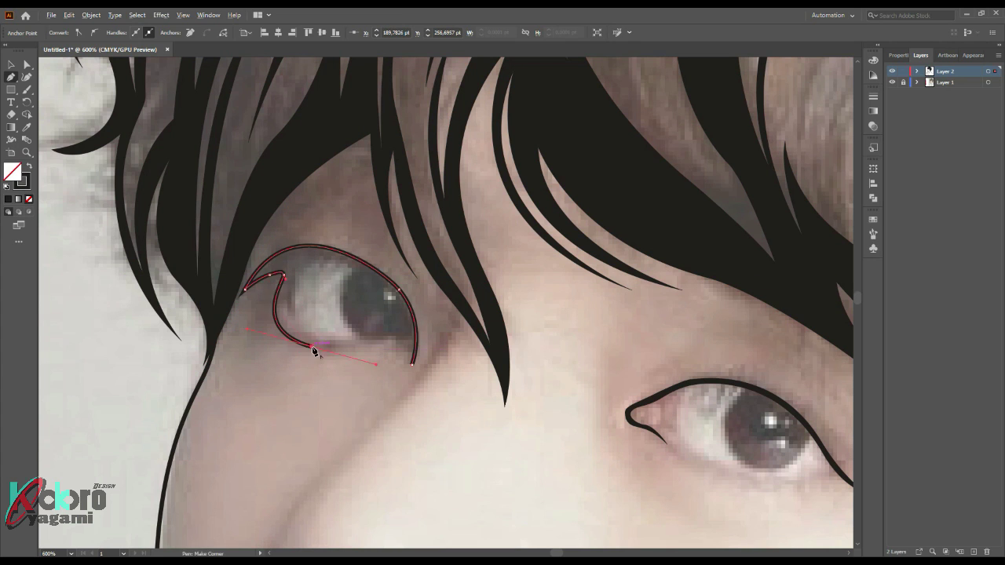
{"action": "left_click_drag", "start_coordinate": [301, 322], "coordinate": [299, 323]}
{"action": "left_click", "coordinate": [311, 261]}
{"action": "left_click", "coordinate": [381, 284]}
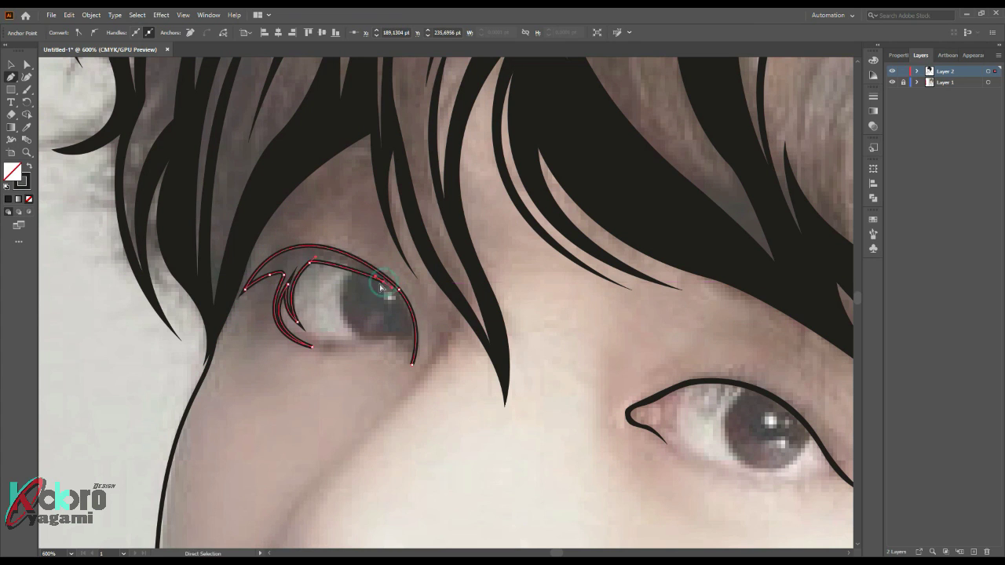
{"action": "left_click", "coordinate": [412, 367]}
Step: Draw a closed crescent beside the nose and fill it solid black
{"action": "scroll", "coordinate": [459, 366], "scroll_direction": "down", "scroll_amount": 5}
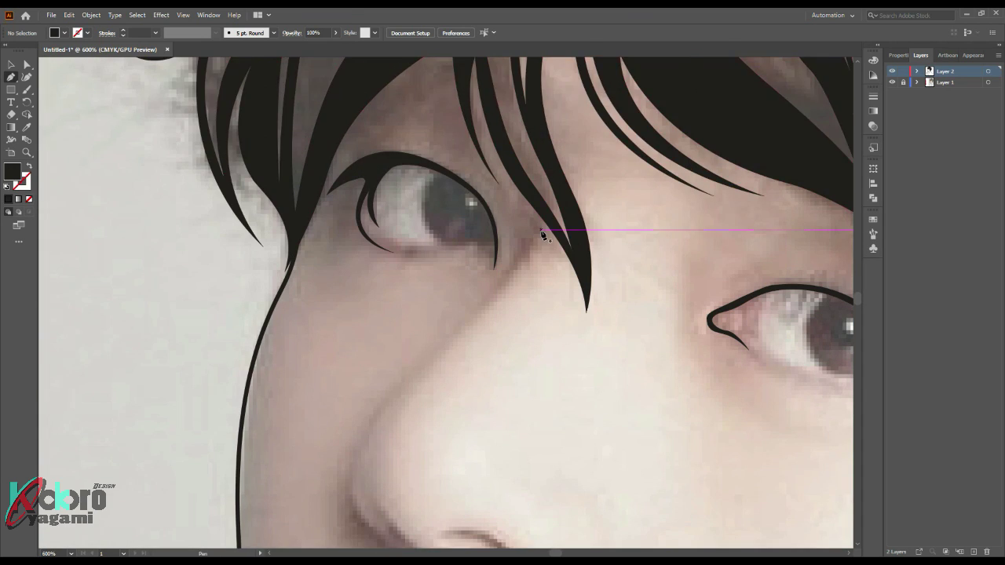
{"action": "left_click", "coordinate": [432, 347]}
{"action": "left_click_drag", "start_coordinate": [495, 357], "coordinate": [480, 317]}
{"action": "scroll", "coordinate": [529, 390], "scroll_direction": "up", "scroll_amount": 3}
{"action": "left_click", "coordinate": [514, 400]}
{"action": "left_click", "coordinate": [445, 320]}
{"action": "left_click", "coordinate": [369, 271]}
{"action": "left_click", "coordinate": [269, 261]}
{"action": "key", "text": "shift+x"}
Step: Draw a closed, filled nostril shape
{"action": "scroll", "coordinate": [522, 192], "scroll_direction": "down", "scroll_amount": 2}
{"action": "left_click", "coordinate": [505, 380]}
{"action": "left_click_drag", "start_coordinate": [459, 329], "coordinate": [458, 322]}
{"action": "scroll", "coordinate": [516, 403], "scroll_direction": "up", "scroll_amount": 1}
{"action": "left_click", "coordinate": [448, 388]}
{"action": "left_click_drag", "start_coordinate": [417, 278], "coordinate": [395, 309]}
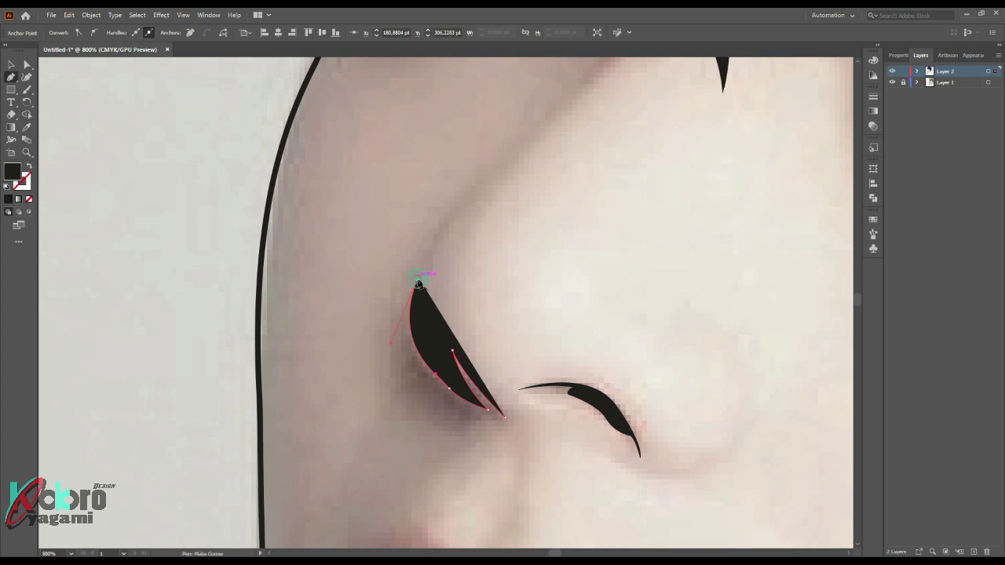
{"action": "left_click", "coordinate": [414, 368]}
{"action": "left_click", "coordinate": [448, 416]}
{"action": "left_click", "coordinate": [505, 421]}
Step: Trace the line between the lips from the left to the right mouth corner
{"action": "scroll", "coordinate": [506, 422], "scroll_direction": "down", "scroll_amount": 3}
{"action": "scroll", "coordinate": [354, 285], "scroll_direction": "up", "scroll_amount": 3}
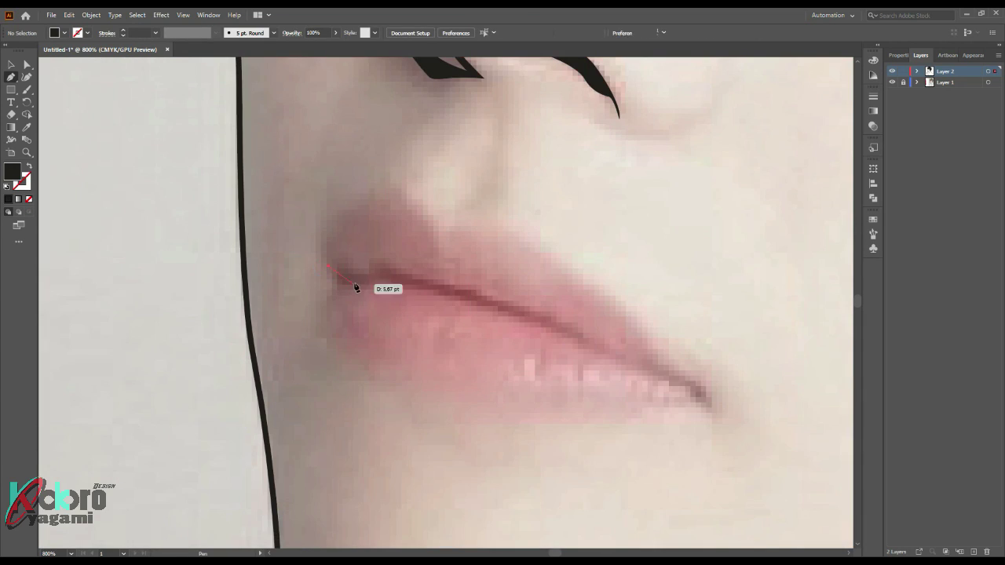
{"action": "left_click", "coordinate": [354, 285]}
{"action": "scroll", "coordinate": [574, 294], "scroll_direction": "down", "scroll_amount": 1}
{"action": "left_click", "coordinate": [677, 357]}
{"action": "left_click_drag", "start_coordinate": [701, 380], "coordinate": [710, 386]}
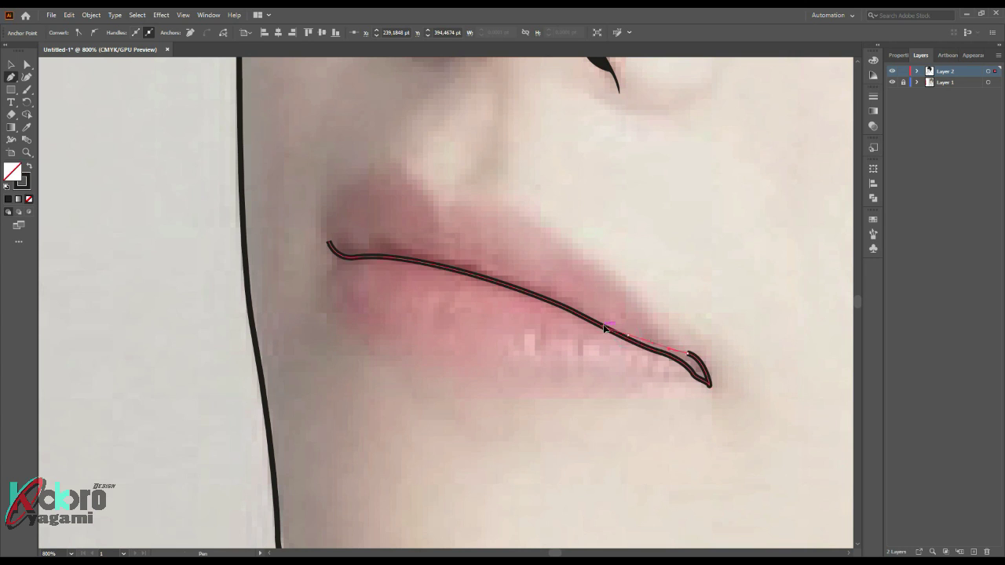
Step: Close the lip shape and hide the photo to check the line art
{"action": "left_click", "coordinate": [328, 242]}
{"action": "scroll", "coordinate": [449, 195], "scroll_direction": "down", "scroll_amount": 3}
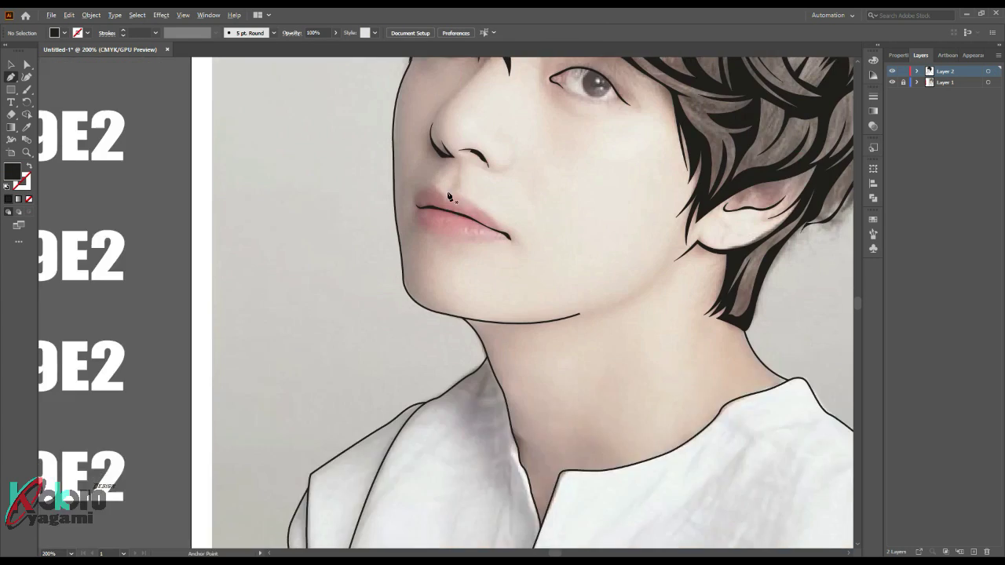
{"action": "scroll", "coordinate": [448, 196], "scroll_direction": "down", "scroll_amount": 2}
{"action": "left_click", "coordinate": [892, 81]}
{"action": "scroll", "coordinate": [620, 227], "scroll_direction": "up", "scroll_amount": 1}
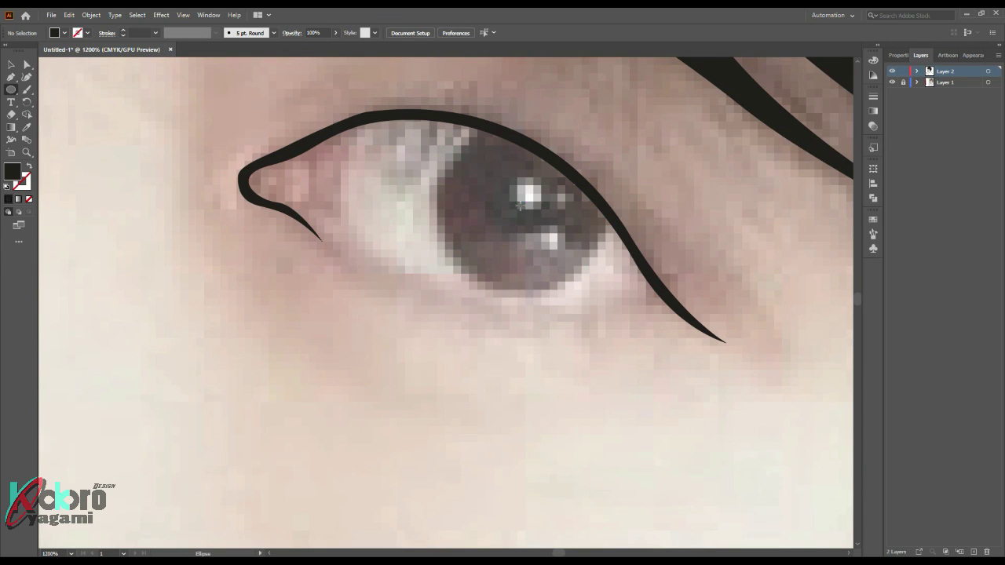
Step: Draw a black-outlined iris circle and copy the iris ring and pupil onto the left eye
{"action": "mouse_move", "coordinate": [520, 206]}
{"action": "left_mouse_down"}
{"action": "mouse_move", "coordinate": [611, 117]}
{"action": "mouse_move", "coordinate": [603, 122]}
{"action": "left_mouse_up"}
{"action": "key", "text": "shift+x"}
{"action": "key", "text": "v"}
{"action": "left_click", "coordinate": [641, 158]}
{"action": "key", "text": "ctrl+minus"}
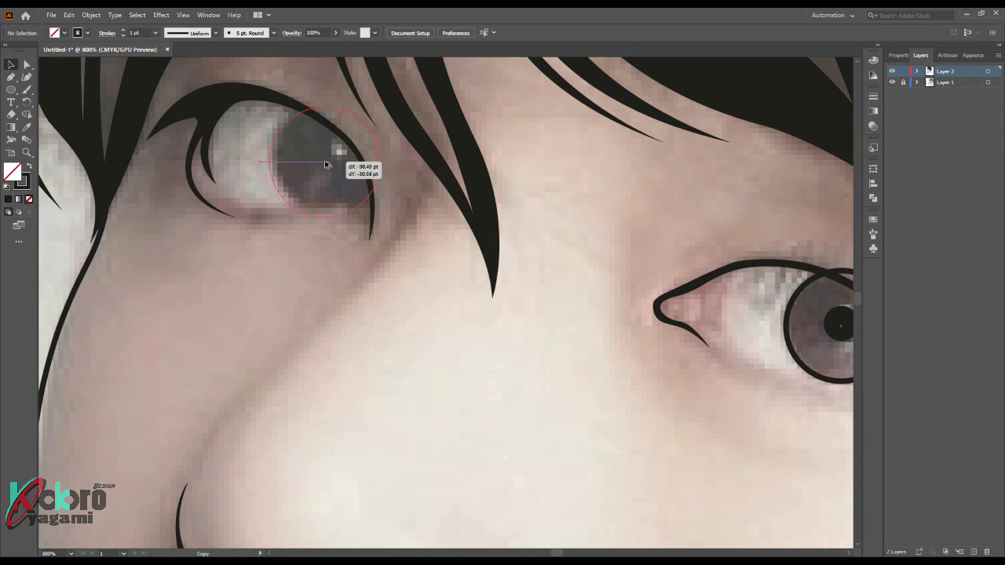
{"action": "left_click_drag", "start_coordinate": [328, 161], "coordinate": [328, 161]}
{"action": "scroll", "coordinate": [328, 161], "scroll_direction": "right", "scroll_amount": 2}
{"action": "left_click_drag", "start_coordinate": [791, 323], "coordinate": [282, 157]}
{"action": "scroll", "coordinate": [283, 157], "scroll_direction": "right", "scroll_amount": 3}
Step: Select all the line art and group it
{"action": "key", "text": "ctrl+a"}
{"action": "left_click", "coordinate": [92, 14]}
{"action": "left_click", "coordinate": [110, 74]}
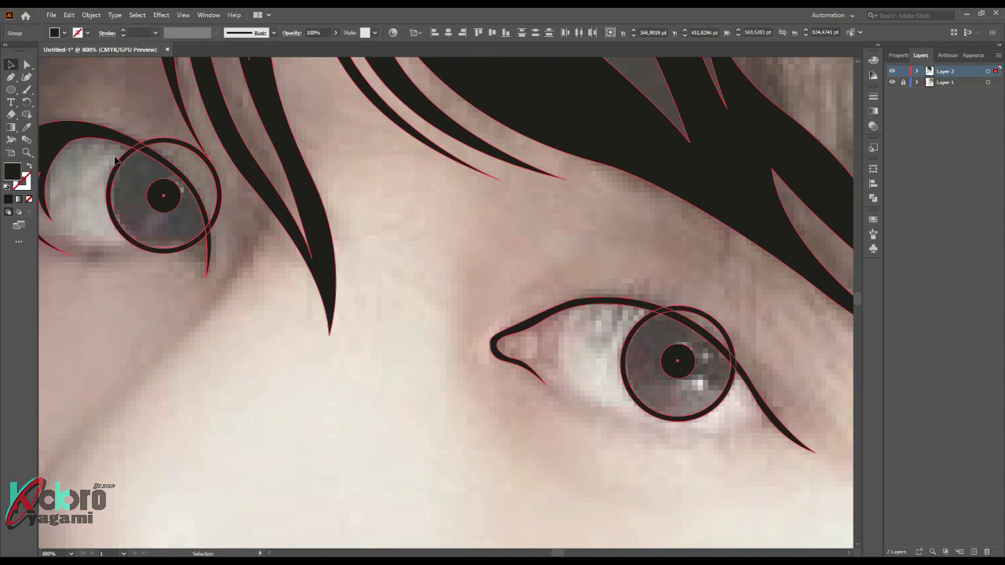
{"action": "key", "text": "shift+m"}
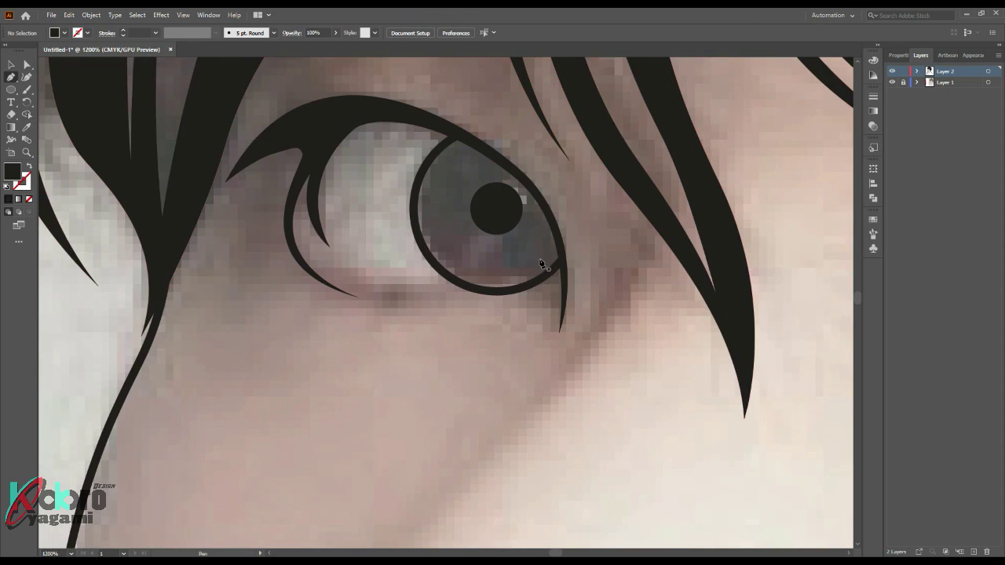
Step: Pen a cutting line under the left iris and set its stroke to none
{"action": "scroll", "coordinate": [542, 265], "scroll_direction": "up", "scroll_amount": 2, "text": "alt"}
{"action": "left_click", "coordinate": [576, 283]}
{"action": "left_click_drag", "start_coordinate": [500, 272], "coordinate": [465, 280]}
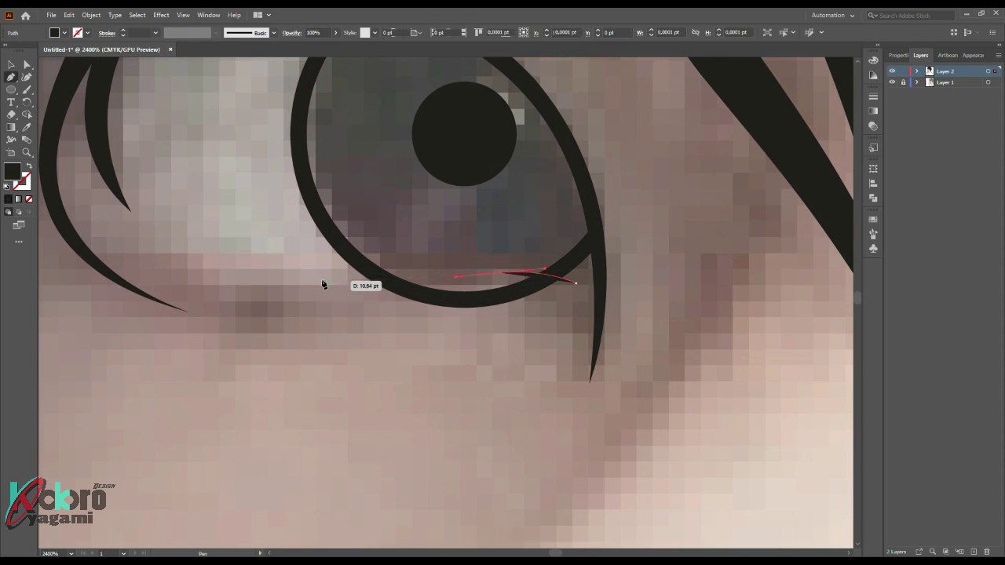
{"action": "left_click_drag", "start_coordinate": [371, 280], "coordinate": [288, 280]}
{"action": "key", "text": "shift+x"}
{"action": "left_click", "coordinate": [21, 182]}
{"action": "key", "text": "slash"}
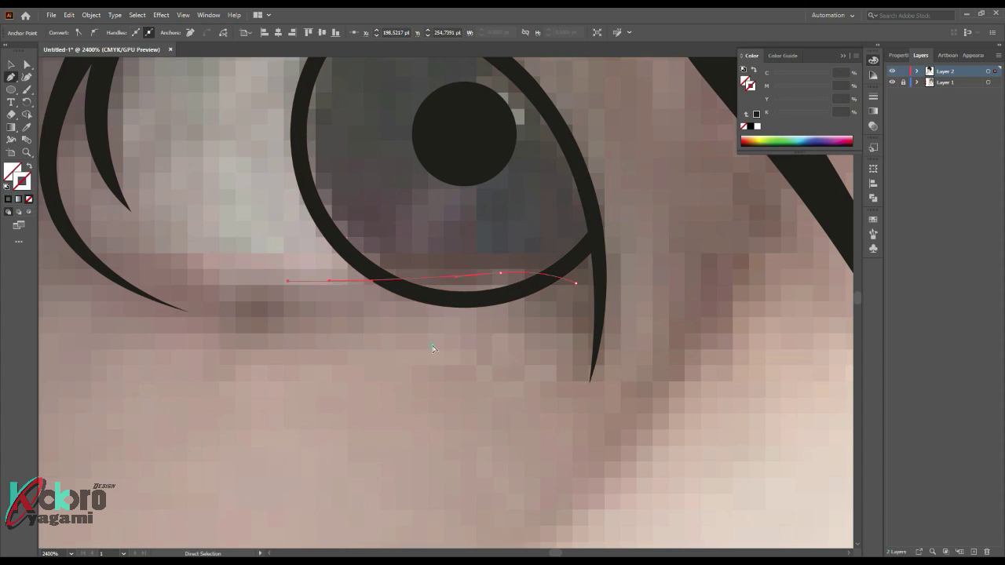
Step: Divide the iris ring along the cutting line, then undo the result
{"action": "left_click", "coordinate": [873, 198]}
{"action": "left_click", "coordinate": [752, 219]}
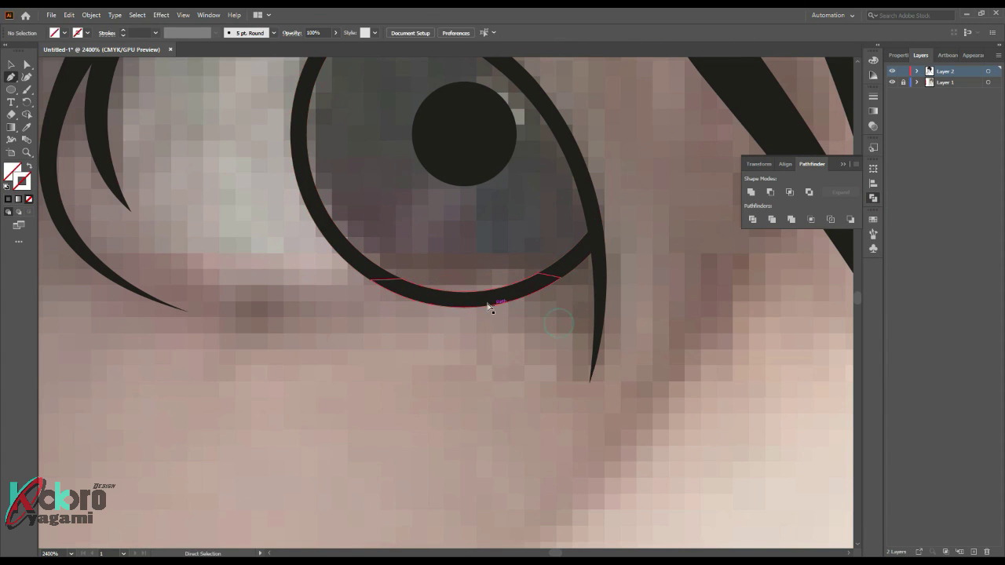
{"action": "key", "text": "ctrl+z"}
{"action": "key", "text": "ctrl+z"}
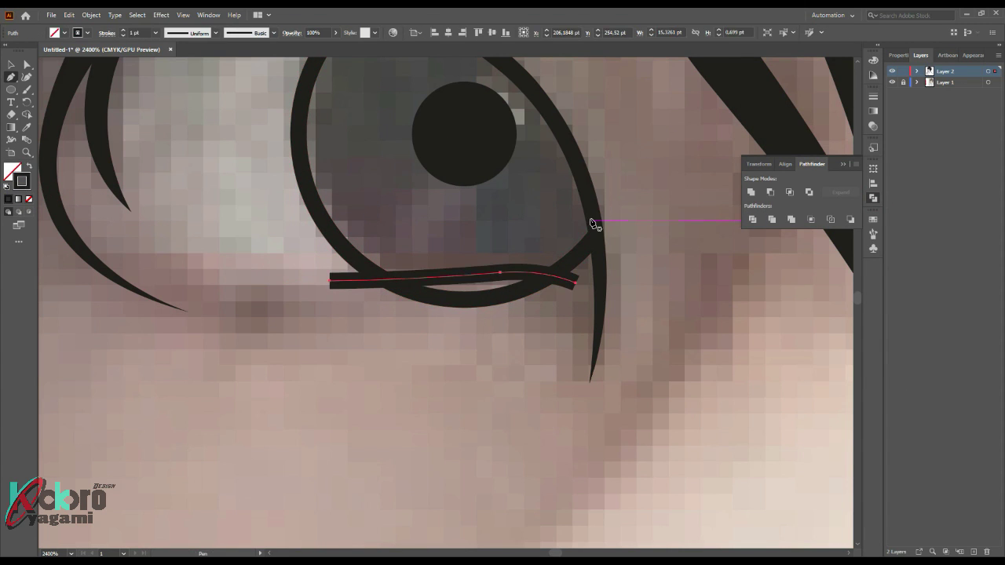
{"action": "key", "text": "ctrl+z"}
{"action": "scroll", "coordinate": [547, 278], "scroll_direction": "down", "scroll_amount": 5}
{"action": "scroll", "coordinate": [644, 274], "scroll_direction": "up", "scroll_amount": 5}
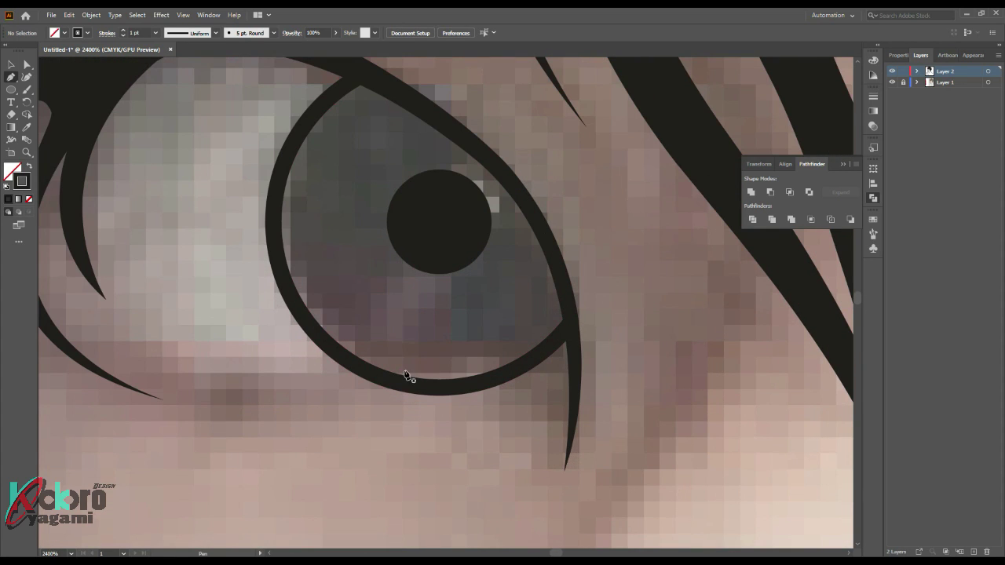
{"action": "scroll", "coordinate": [464, 369], "scroll_direction": "up", "scroll_amount": 1}
Step: Draw a lower-lid line, divide it with the iris ring, and delete the arc below the lid
{"action": "left_click", "coordinate": [548, 380]}
{"action": "left_click_drag", "start_coordinate": [464, 376], "coordinate": [425, 379]}
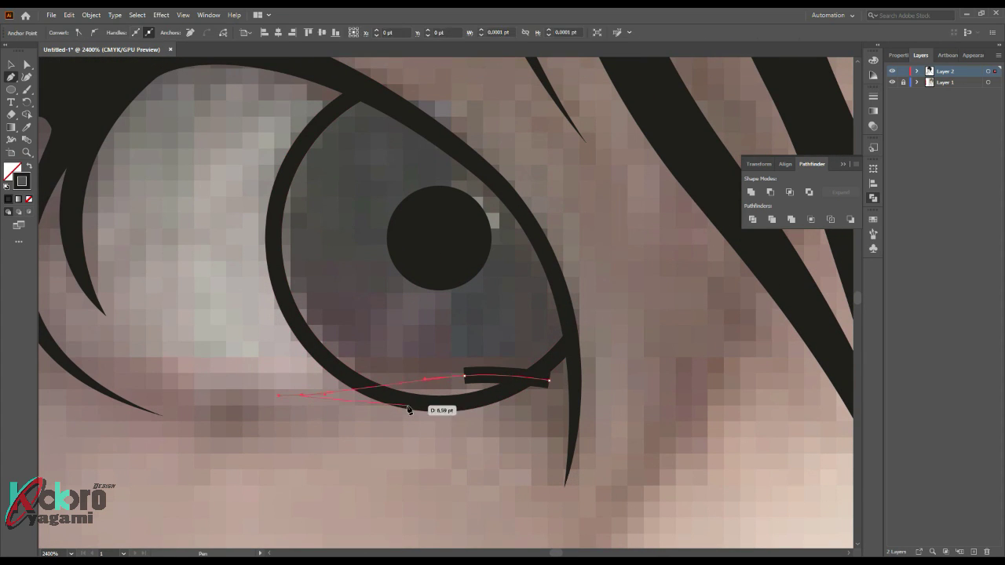
{"action": "left_click_drag", "start_coordinate": [325, 393], "coordinate": [385, 413]}
{"action": "left_click_drag", "start_coordinate": [284, 289], "coordinate": [186, 209]}
{"action": "key", "text": "ctrl+a"}
{"action": "left_click", "coordinate": [754, 223]}
{"action": "left_click", "coordinate": [460, 401], "text": "ctrl"}
{"action": "key", "text": "Delete"}
Step: Draw a dark, tapered, filled lower-eyelid shape under the left eye
{"action": "left_click", "coordinate": [354, 388]}
{"action": "left_click", "coordinate": [401, 387]}
{"action": "left_click", "coordinate": [430, 385]}
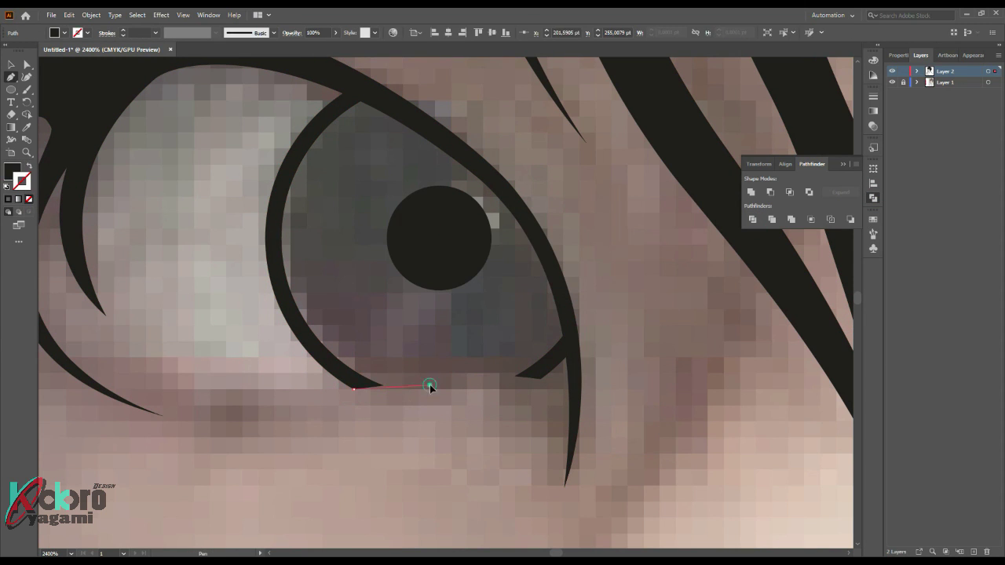
{"action": "left_click", "coordinate": [548, 383]}
{"action": "left_click", "coordinate": [515, 377]}
{"action": "left_click_drag", "start_coordinate": [382, 385], "coordinate": [322, 409]}
{"action": "left_click", "coordinate": [355, 388]}
{"action": "scroll", "coordinate": [522, 375], "scroll_direction": "down", "scroll_amount": 5}
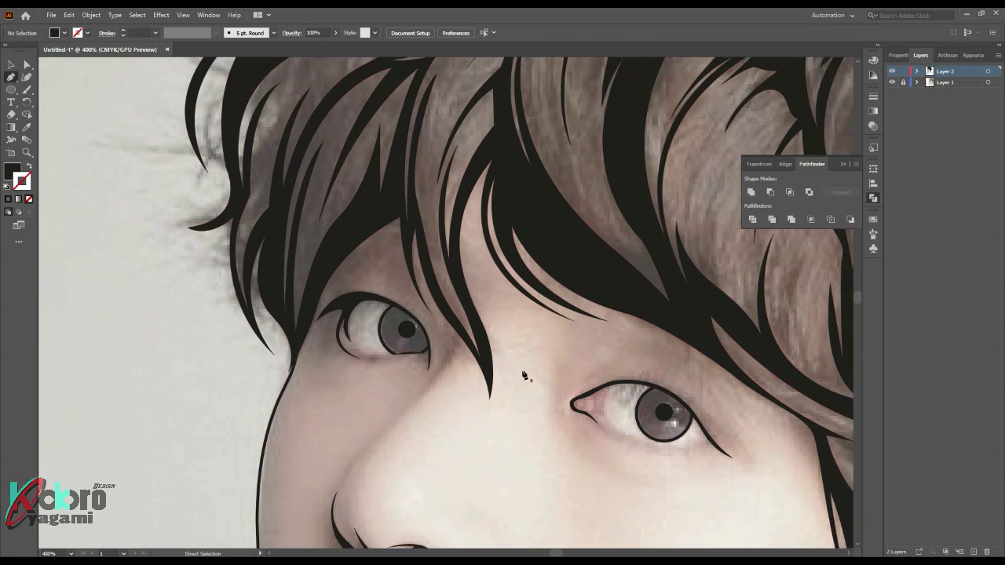
{"action": "scroll", "coordinate": [523, 374], "scroll_direction": "down", "scroll_amount": 2}
Step: Hide the photo layer to check the traced line art
{"action": "left_click", "coordinate": [891, 81]}
{"action": "scroll", "coordinate": [672, 310], "scroll_direction": "down", "scroll_amount": 3}
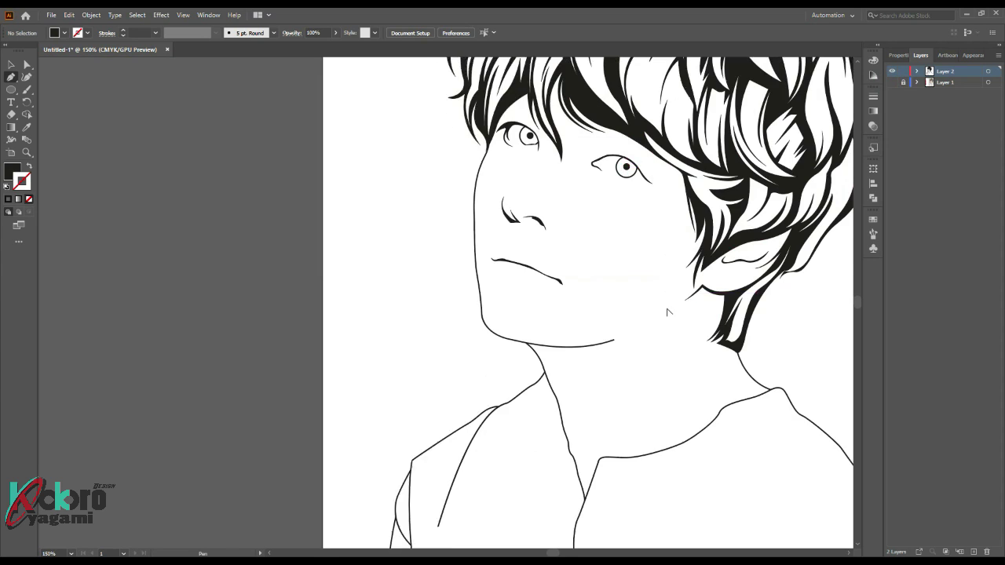
{"action": "scroll", "coordinate": [672, 310], "scroll_direction": "down", "scroll_amount": 1}
{"action": "scroll", "coordinate": [544, 349], "scroll_direction": "up", "scroll_amount": 4}
{"action": "scroll", "coordinate": [544, 349], "scroll_direction": "up", "scroll_amount": 2}
{"action": "scroll", "coordinate": [520, 352], "scroll_direction": "up", "scroll_amount": 2}
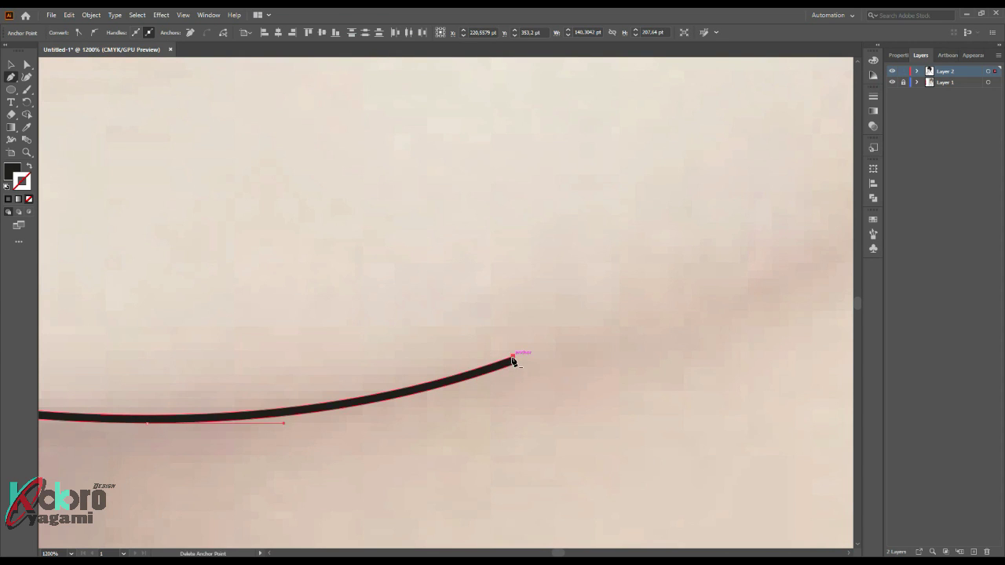
Step: Reshape the jaw line's end anchor and bend the neck curve to follow the photo
{"action": "left_click", "coordinate": [513, 356]}
{"action": "left_click_drag", "start_coordinate": [287, 422], "coordinate": [369, 427]}
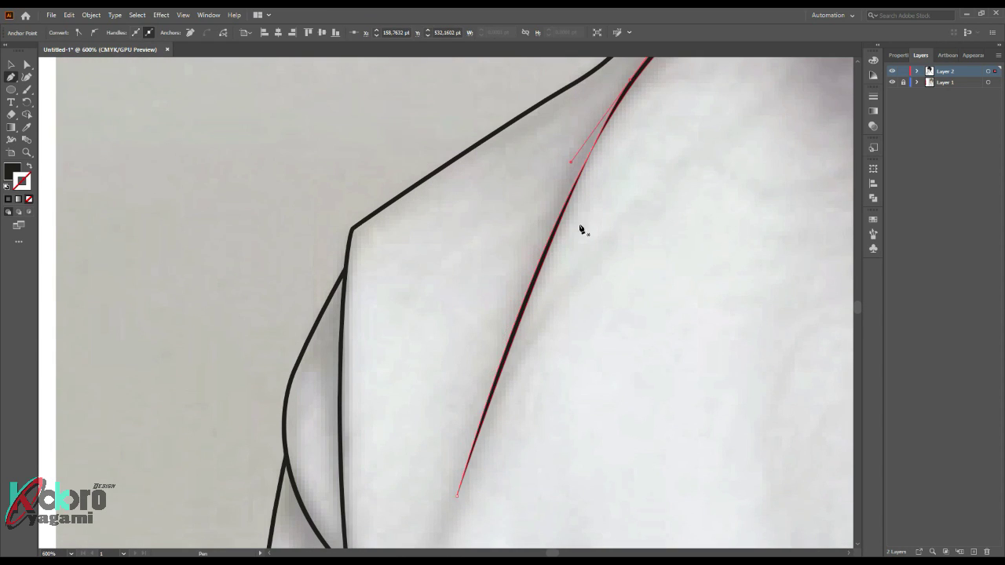
{"action": "left_click_drag", "start_coordinate": [509, 276], "coordinate": [504, 253]}
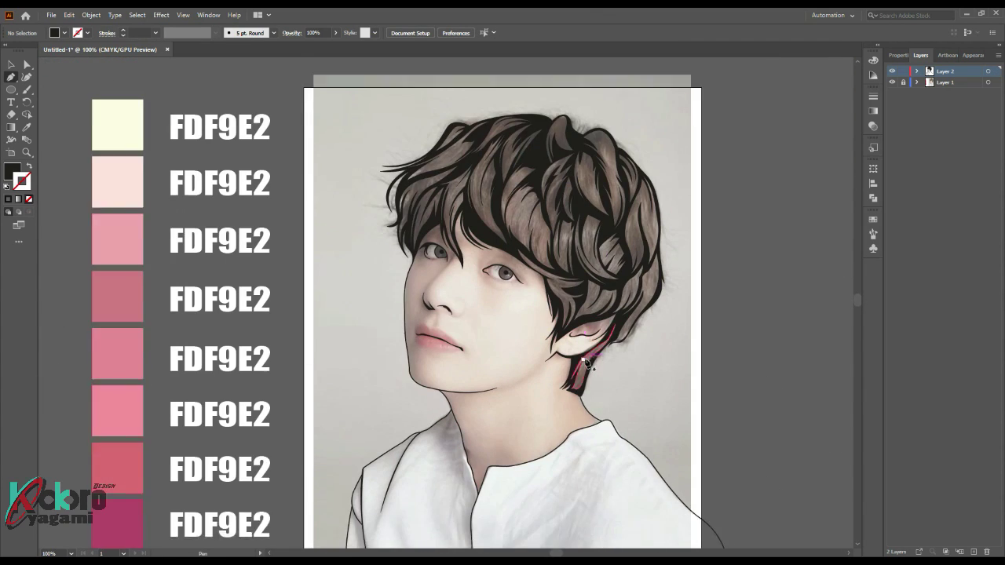
Step: Extend the shirt's bottom-edge path to the lower right corner and select all artwork
{"action": "scroll", "coordinate": [582, 350], "scroll_direction": "down", "scroll_amount": 5}
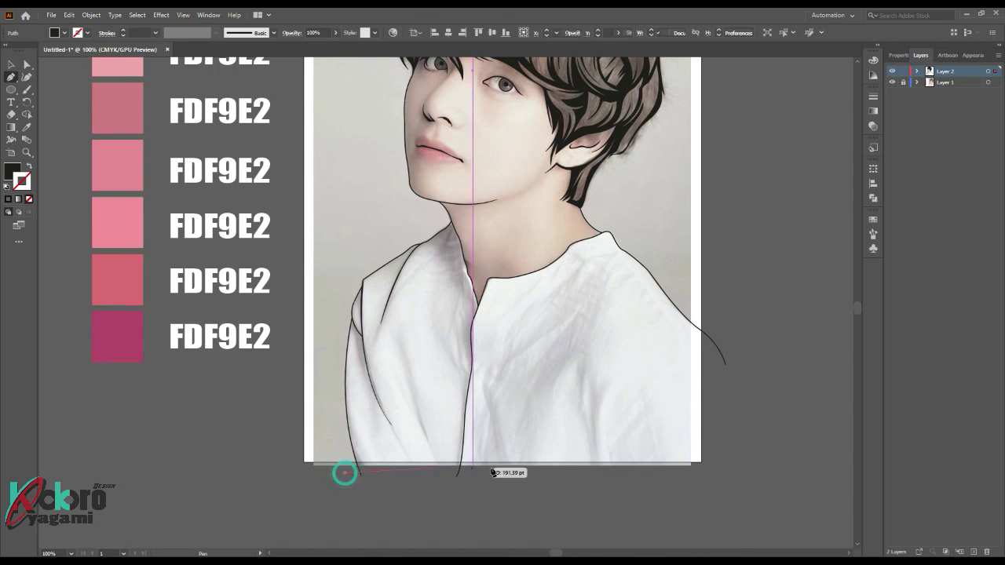
{"action": "left_click", "coordinate": [607, 472]}
{"action": "left_click", "coordinate": [720, 466]}
{"action": "left_click", "coordinate": [709, 293]}
{"action": "key", "text": "ctrl+a"}
{"action": "left_click", "coordinate": [91, 15]}
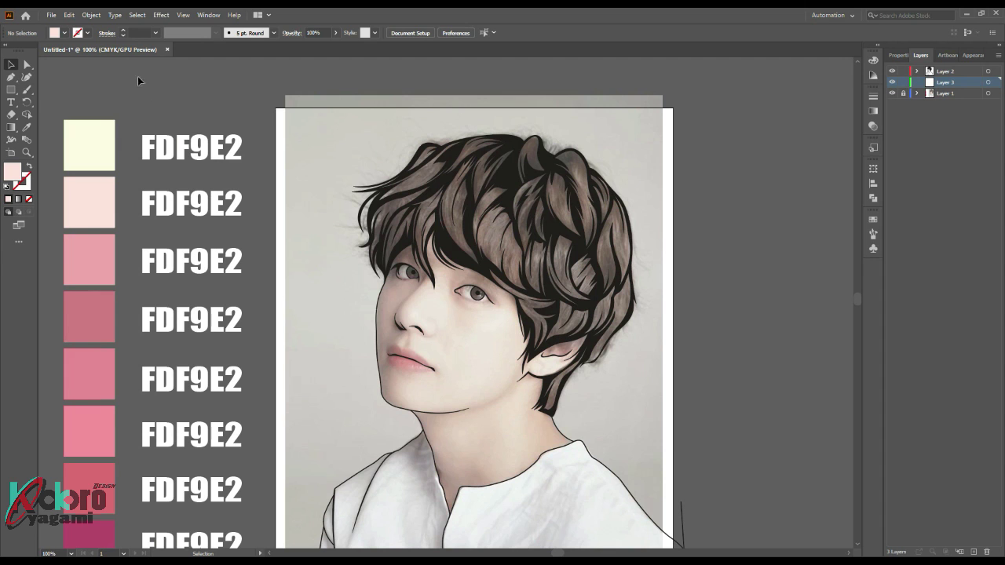
Step: Draw a pink rectangle over the head, then select all hair shapes via Layer 2's target
{"action": "left_click", "coordinate": [945, 71]}
{"action": "left_click_drag", "start_coordinate": [328, 122], "coordinate": [661, 427]}
{"action": "key", "text": "shift+m"}
{"action": "key", "text": "ctrl+a"}
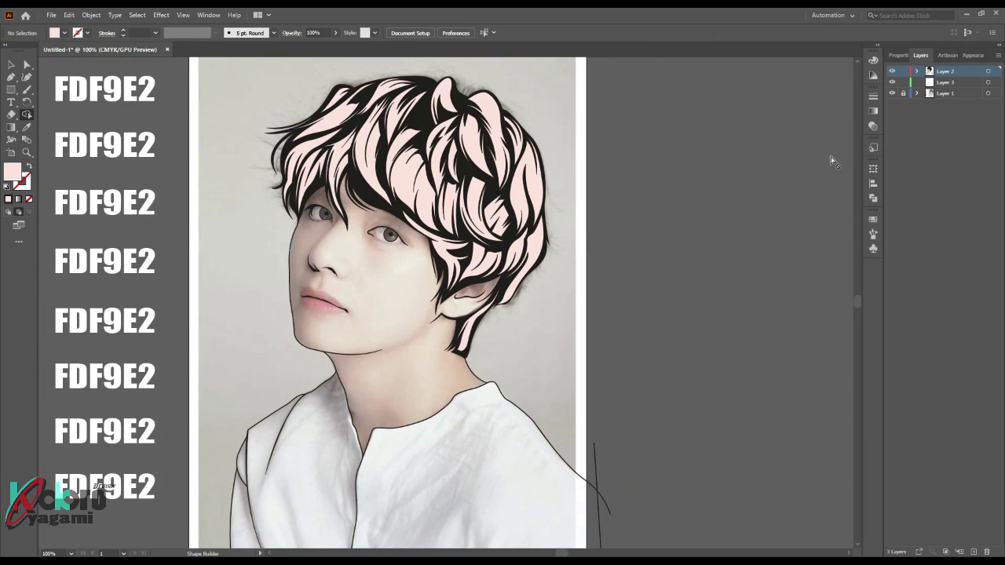
{"action": "left_click", "coordinate": [917, 70]}
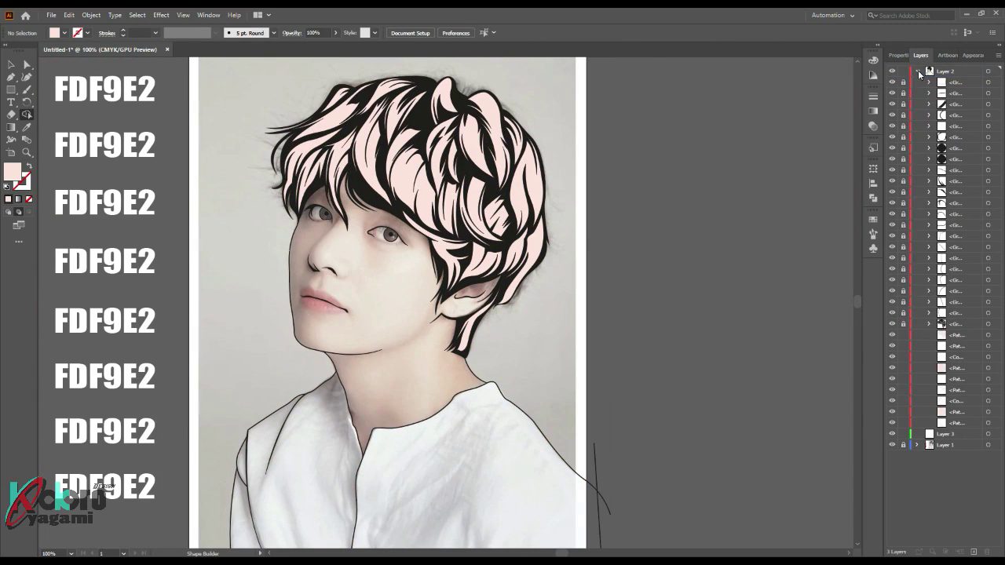
{"action": "left_click", "coordinate": [917, 70]}
{"action": "left_click", "coordinate": [988, 70]}
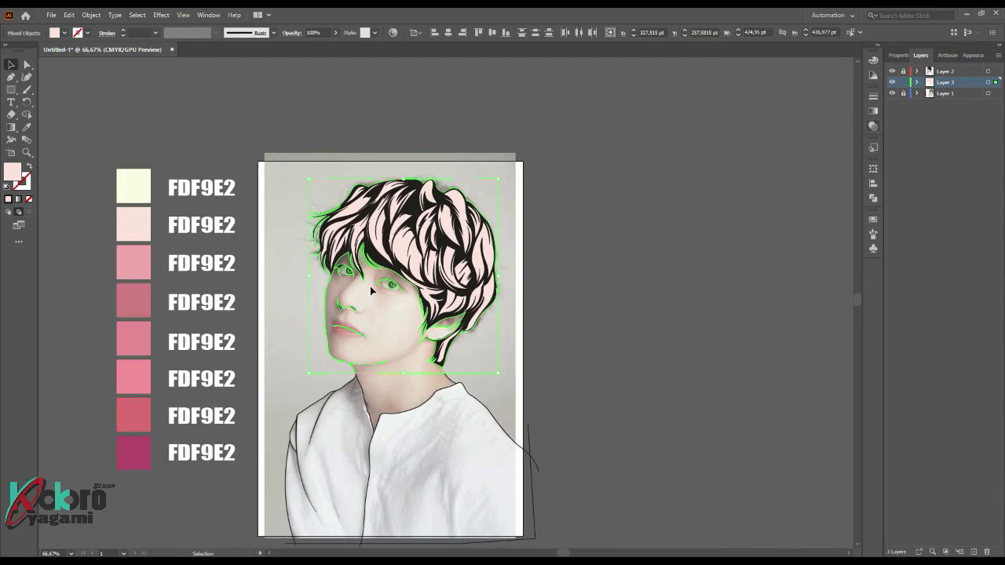
Step: Recolour the selected hair fill to dark brown (about 6D4535) in the Color Picker
{"action": "key", "text": "i"}
{"action": "key", "text": "ctrl+equal"}
{"action": "key", "text": "ctrl+equal"}
{"action": "double_click", "coordinate": [11, 172]}
{"action": "left_click", "coordinate": [607, 181]}
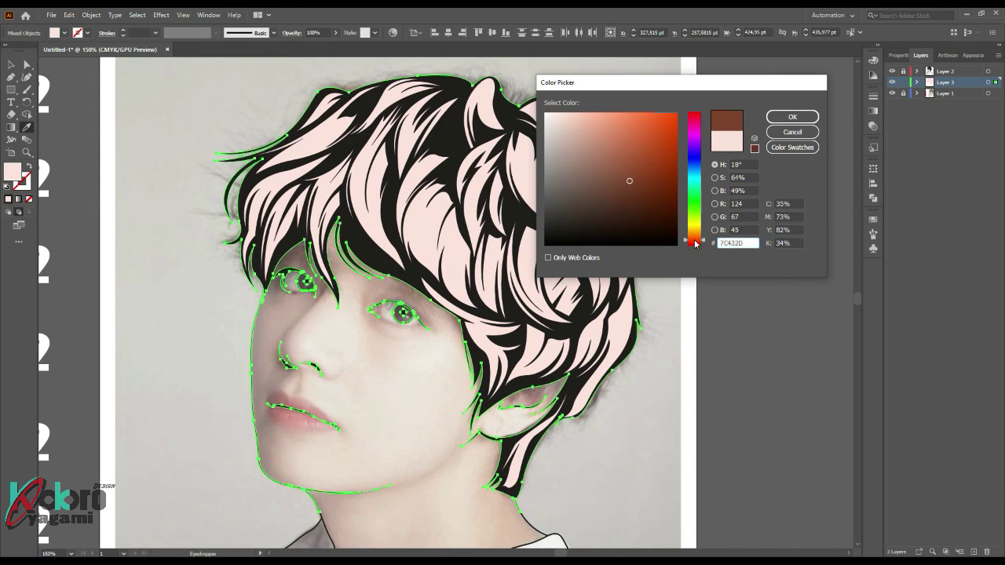
{"action": "key", "text": "Return"}
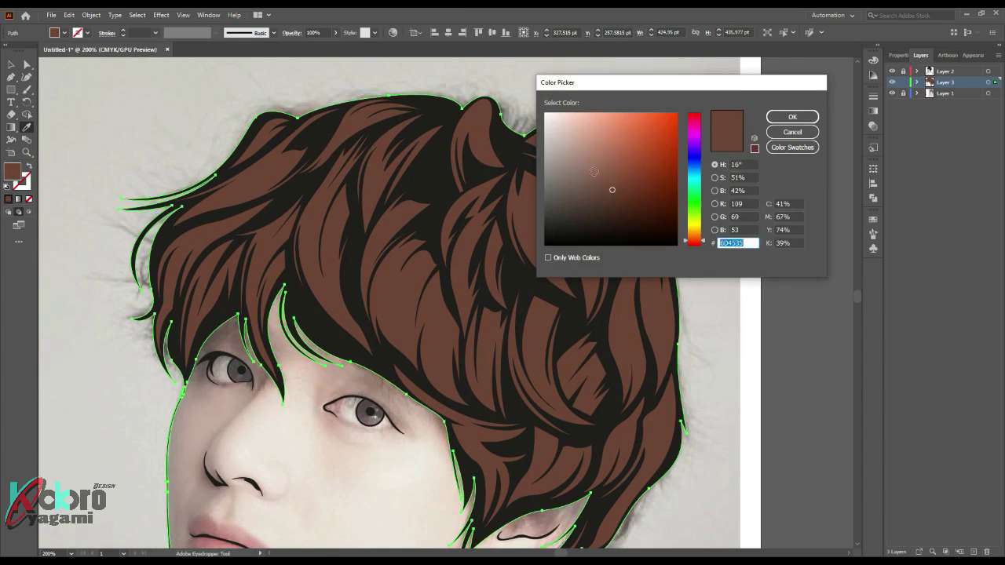
{"action": "key", "text": "ctrl+minus"}
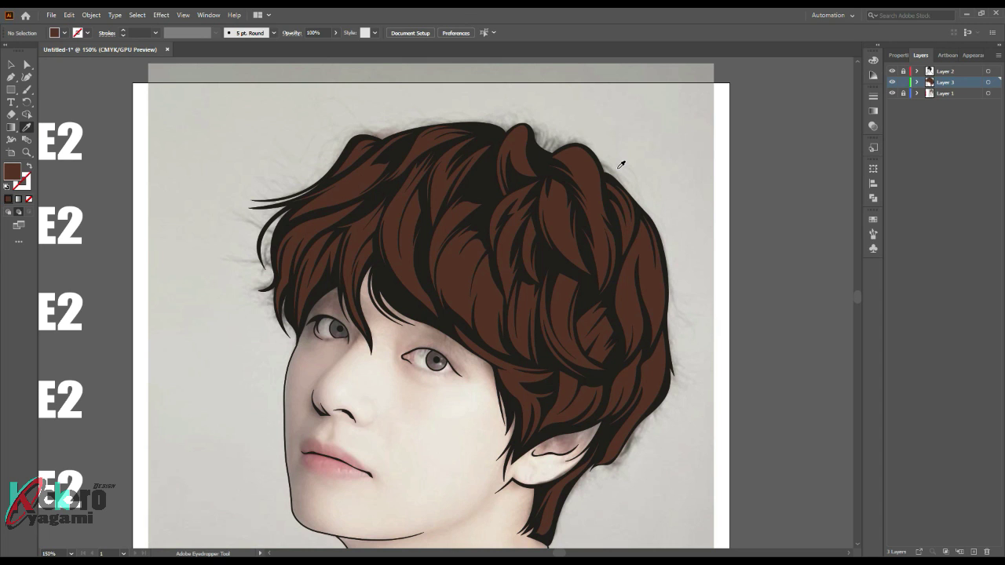
Step: Draw a long thin brown ellipse above the hair and select it
{"action": "scroll", "coordinate": [218, 138], "scroll_direction": "up", "scroll_amount": 2}
{"action": "left_click", "coordinate": [12, 90]}
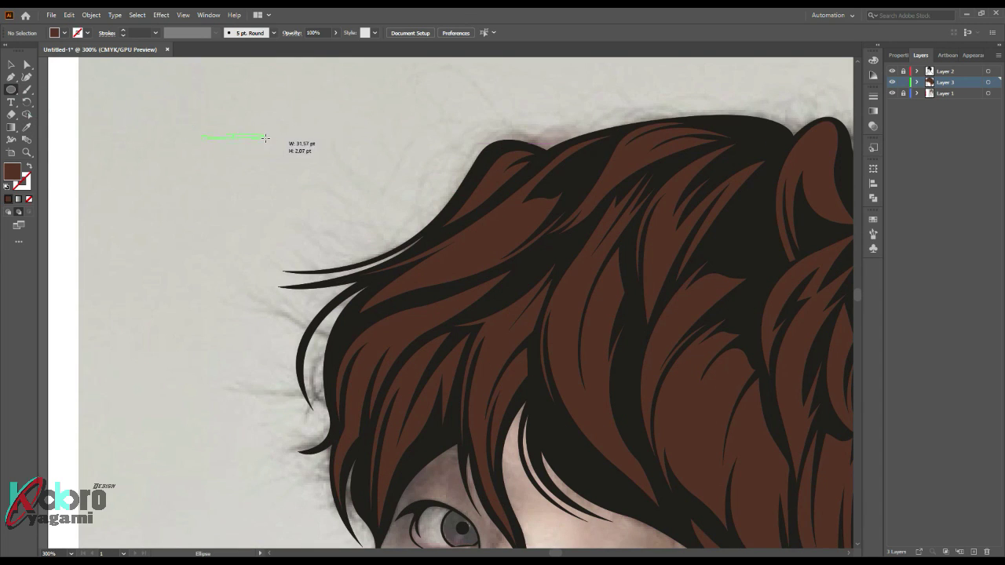
{"action": "left_click_drag", "start_coordinate": [275, 139], "coordinate": [275, 139]}
{"action": "scroll", "coordinate": [264, 141], "scroll_direction": "up", "scroll_amount": 3}
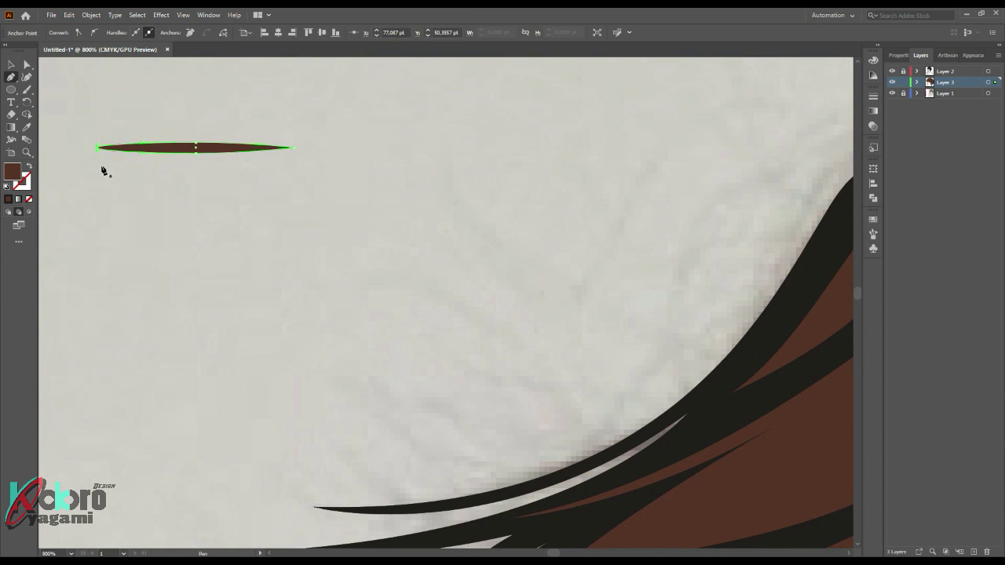
{"action": "double_click", "coordinate": [12, 171]}
{"action": "left_click", "coordinate": [789, 116]}
{"action": "left_click", "coordinate": [166, 103], "text": "ctrl"}
{"action": "left_click", "coordinate": [196, 147]}
Step: Define a new Art Brush from the ellipse, then delete the template ellipse
{"action": "left_click", "coordinate": [274, 33]}
{"action": "left_click", "coordinate": [248, 114]}
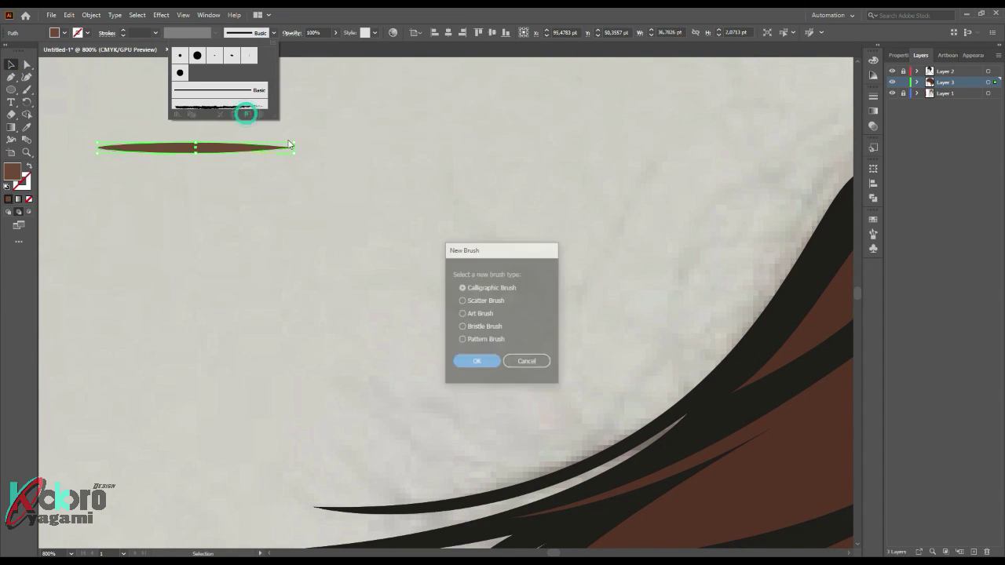
{"action": "left_click", "coordinate": [460, 312]}
{"action": "left_click", "coordinate": [471, 359]}
{"action": "left_click", "coordinate": [583, 424]}
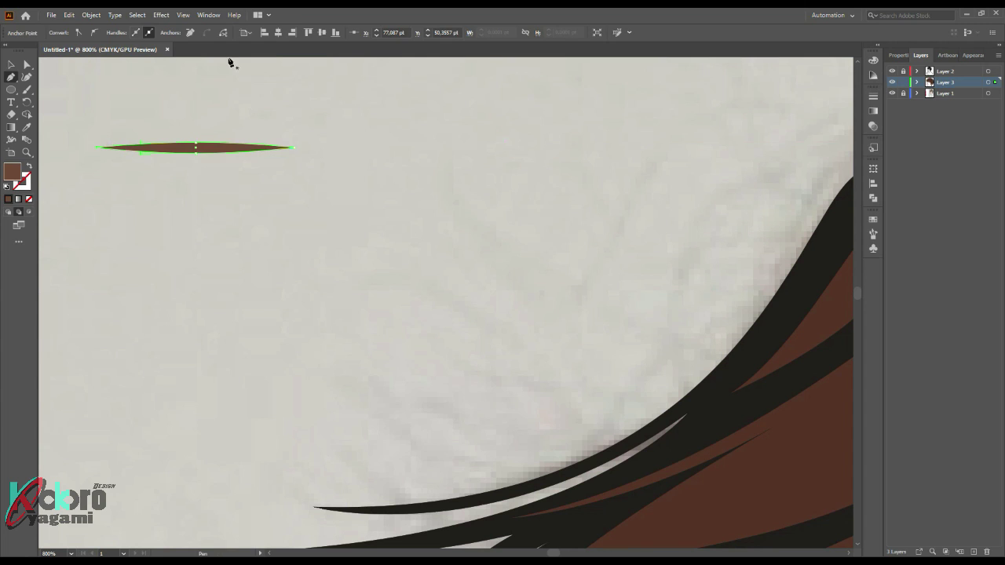
{"action": "left_click", "coordinate": [274, 32]}
{"action": "left_click", "coordinate": [248, 113]}
{"action": "left_click", "coordinate": [483, 363]}
{"action": "key", "text": "Return"}
{"action": "key", "text": "Delete"}
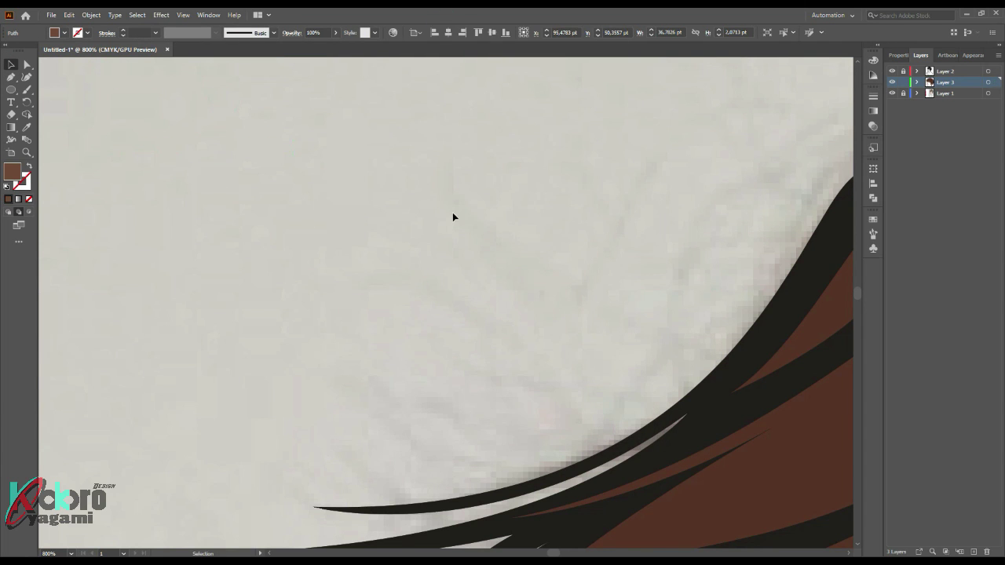
{"action": "key", "text": "ctrl+minus"}
Step: Paint light-brown highlight strands across the upper and lower-left hair with the brush
{"action": "key", "text": "b"}
{"action": "scroll", "coordinate": [622, 226], "scroll_direction": "up", "scroll_amount": 1}
{"action": "left_click_drag", "start_coordinate": [438, 293], "coordinate": [436, 295]}
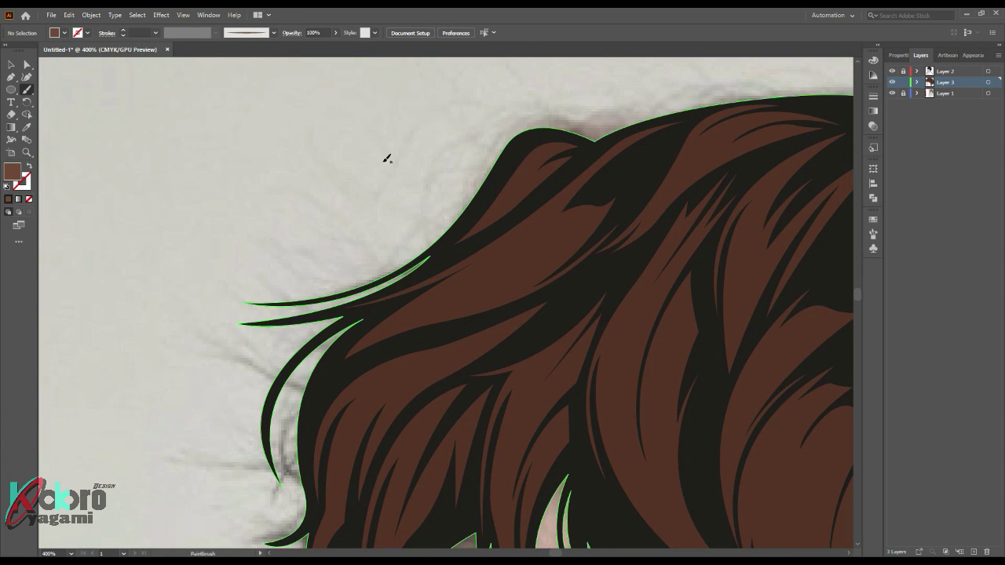
{"action": "left_click_drag", "start_coordinate": [552, 206], "coordinate": [471, 258]}
{"action": "mouse_move", "coordinate": [557, 217]}
{"action": "left_mouse_down"}
{"action": "mouse_move", "coordinate": [385, 328]}
{"action": "mouse_move", "coordinate": [606, 216]}
{"action": "left_mouse_up"}
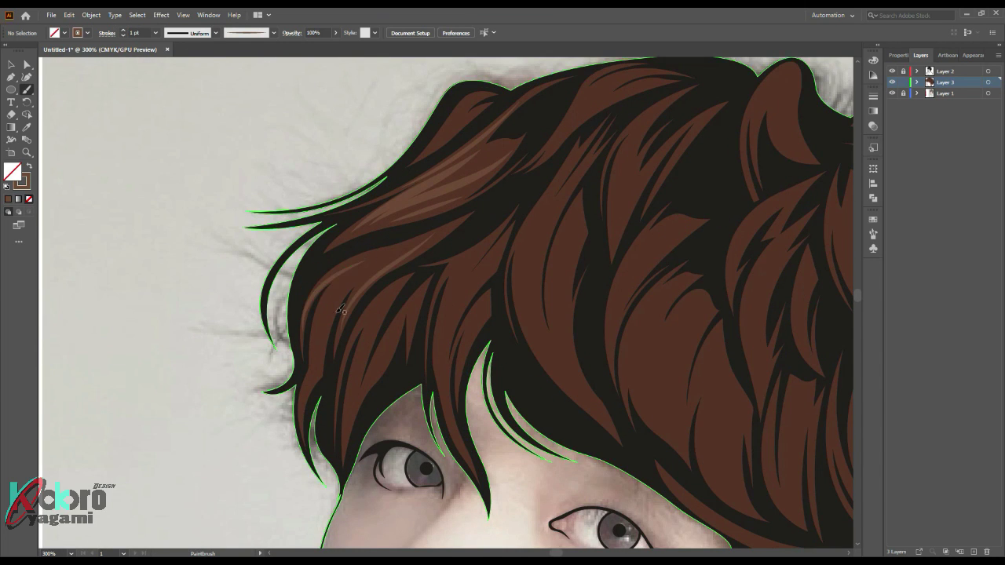
{"action": "left_click_drag", "start_coordinate": [342, 288], "coordinate": [315, 375]}
{"action": "mouse_move", "coordinate": [398, 287]}
{"action": "left_mouse_down"}
{"action": "mouse_move", "coordinate": [347, 430]}
{"action": "mouse_move", "coordinate": [394, 296]}
{"action": "left_mouse_up"}
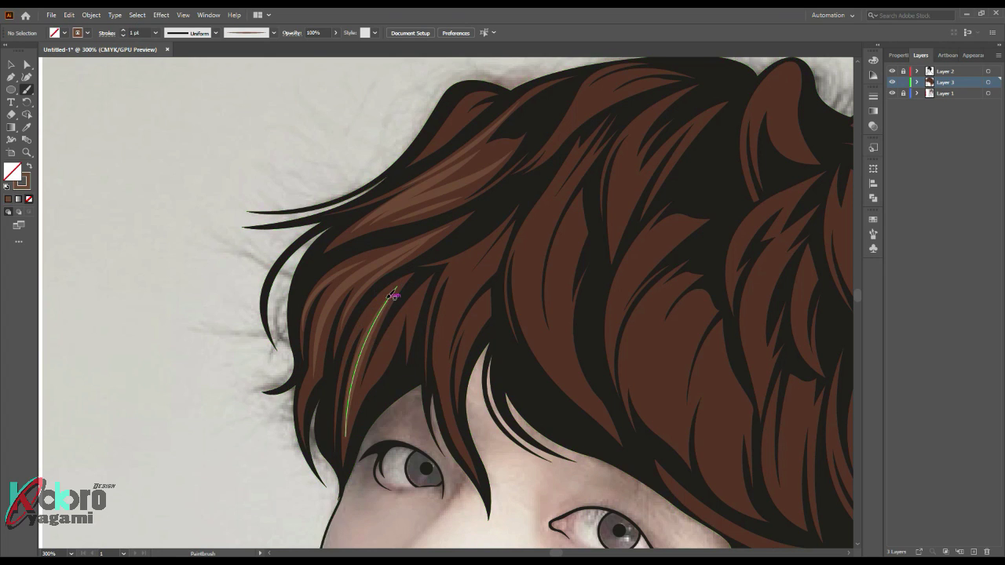
{"action": "left_click", "coordinate": [503, 249], "text": "ctrl"}
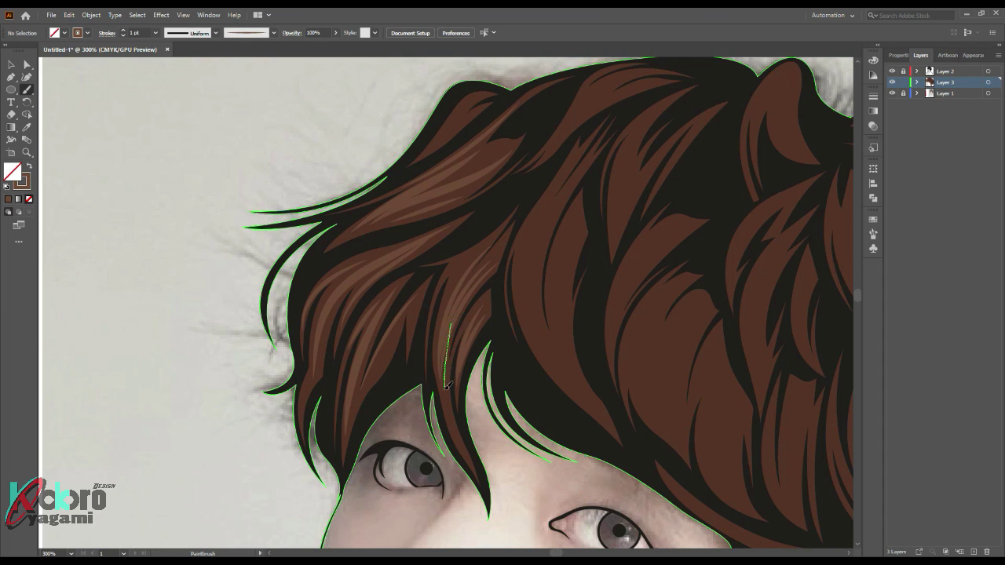
{"action": "scroll", "coordinate": [576, 201], "scroll_direction": "down", "scroll_amount": 5}
{"action": "scroll", "coordinate": [437, 128], "scroll_direction": "up", "scroll_amount": 5}
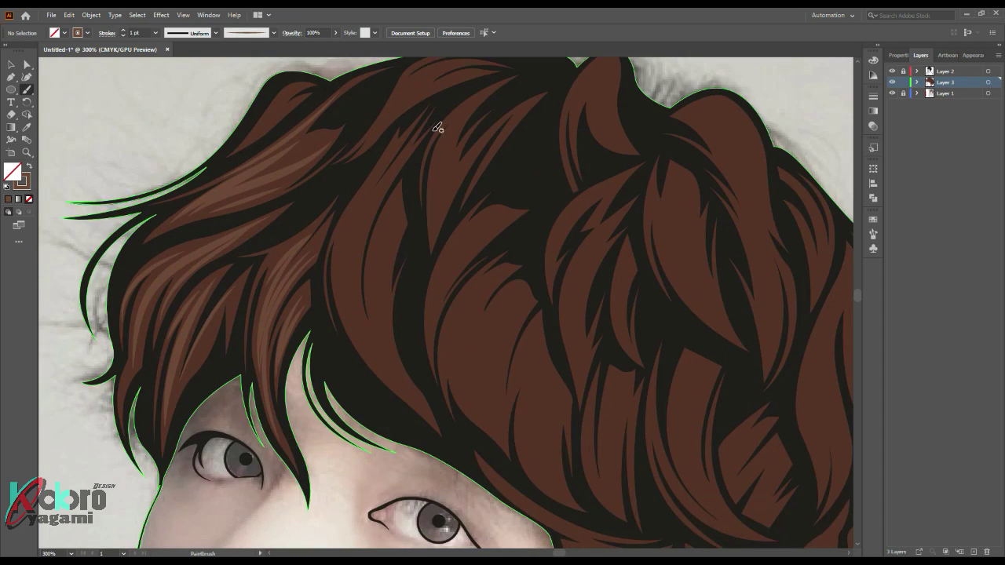
Step: Paint more lighter-brown strands, including the right-side hair, switching brush size between 1 and 2 pt
{"action": "left_click_drag", "start_coordinate": [391, 178], "coordinate": [360, 330]}
{"action": "left_click_drag", "start_coordinate": [391, 199], "coordinate": [387, 337]}
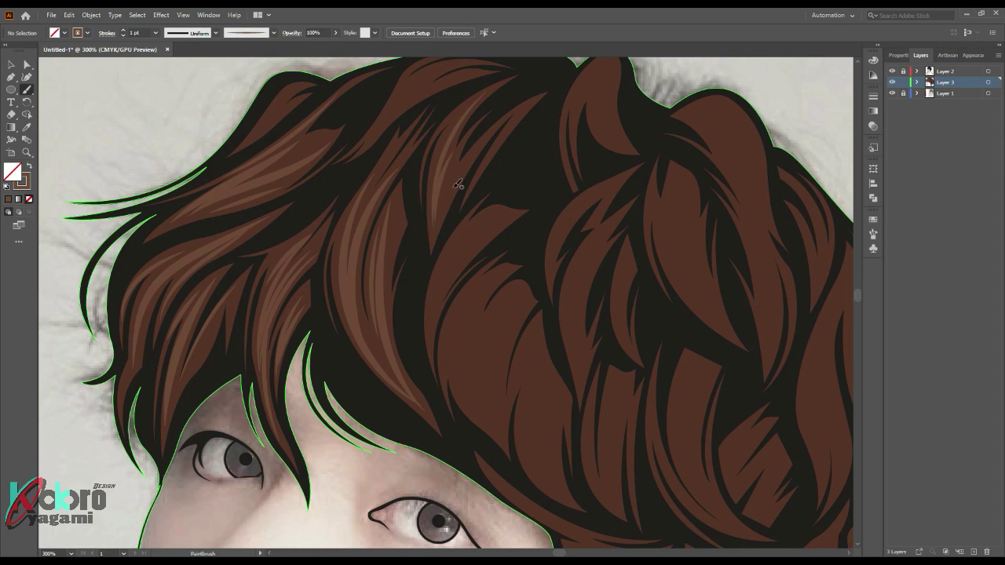
{"action": "scroll", "coordinate": [284, 191], "scroll_direction": "up", "scroll_amount": 3}
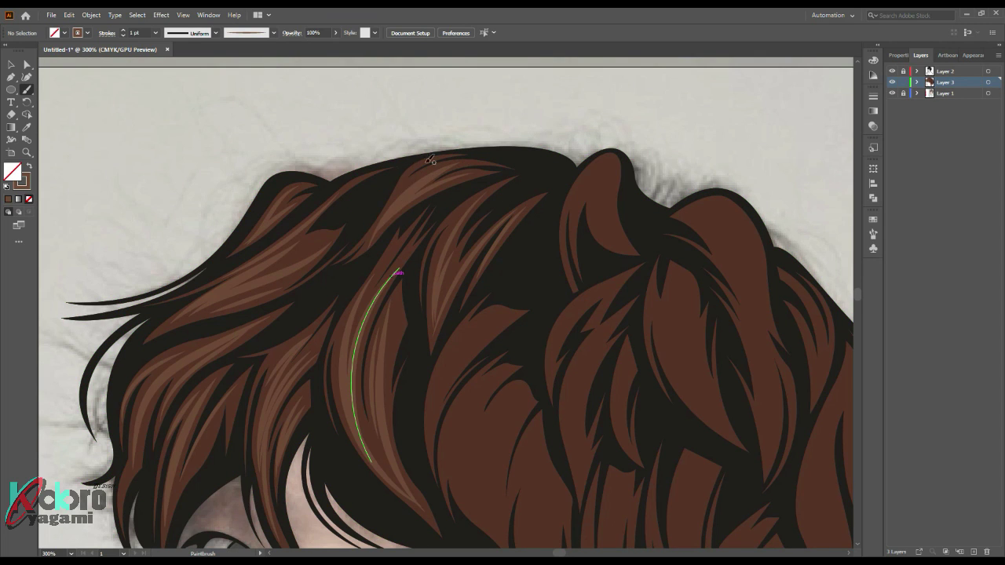
{"action": "left_click_drag", "start_coordinate": [505, 321], "coordinate": [381, 241]}
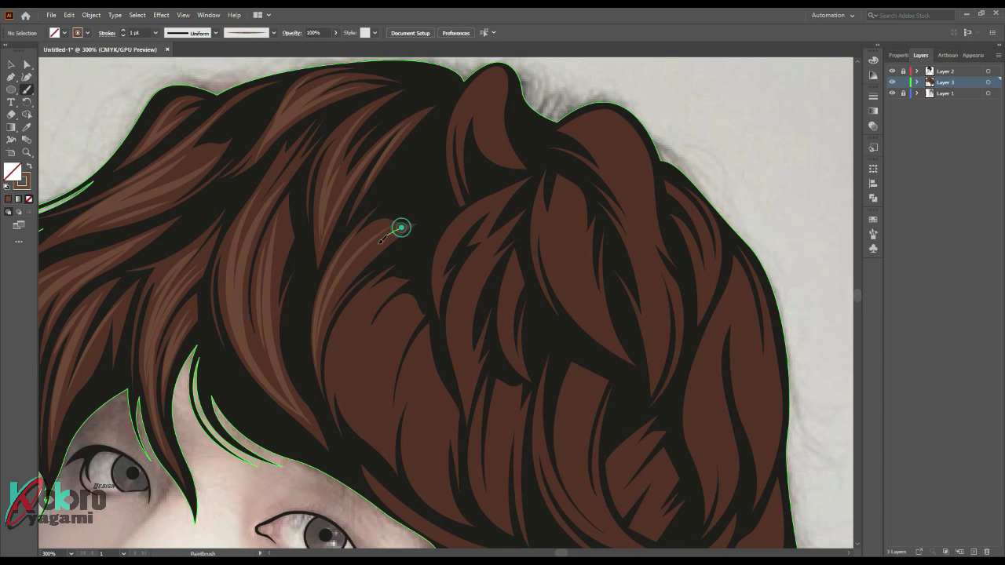
{"action": "left_click_drag", "start_coordinate": [351, 399], "coordinate": [350, 400]}
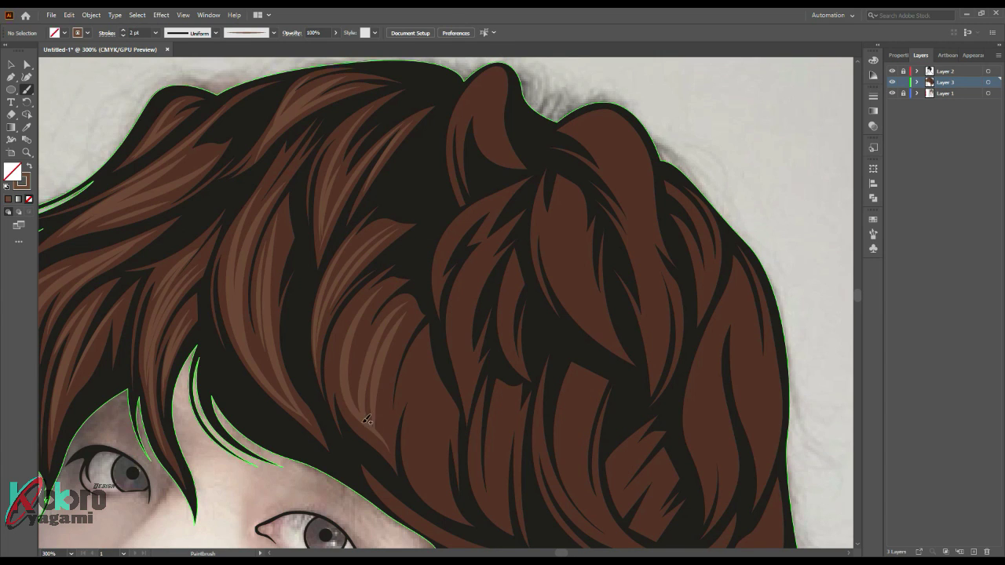
{"action": "key", "text": "ctrl+minus"}
{"action": "key", "text": "ctrl+minus"}
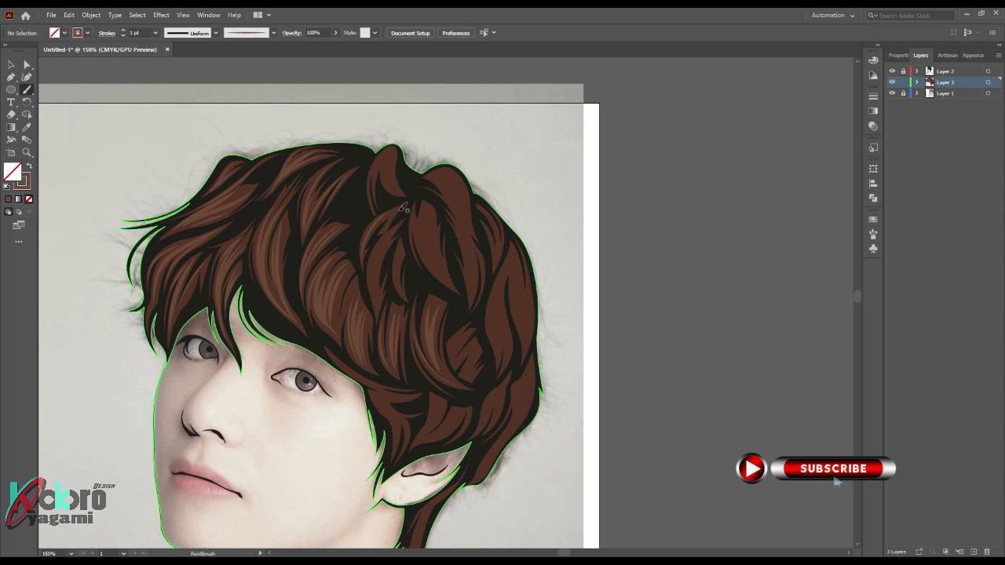
{"action": "key", "text": "bracketright"}
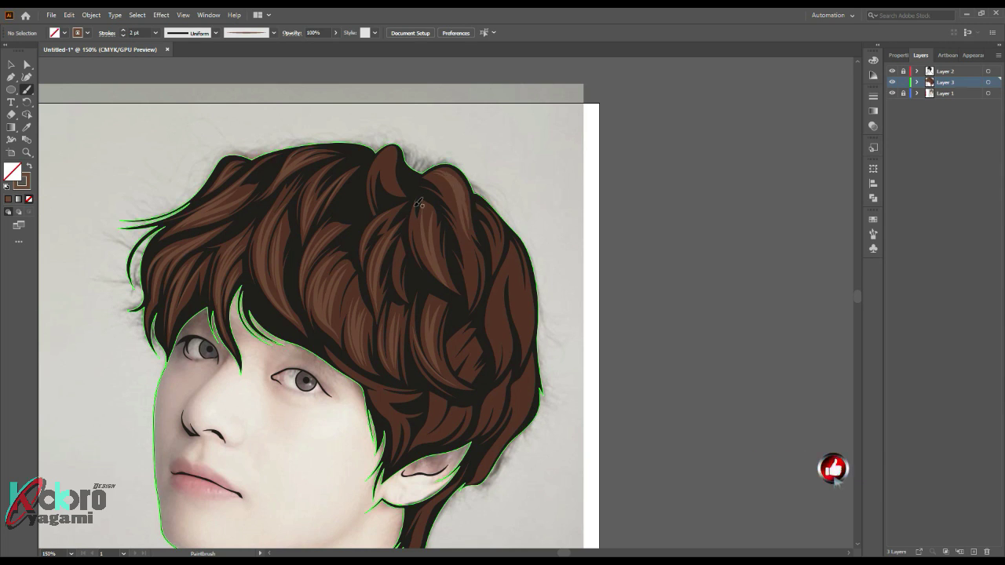
{"action": "key", "text": "bracketleft"}
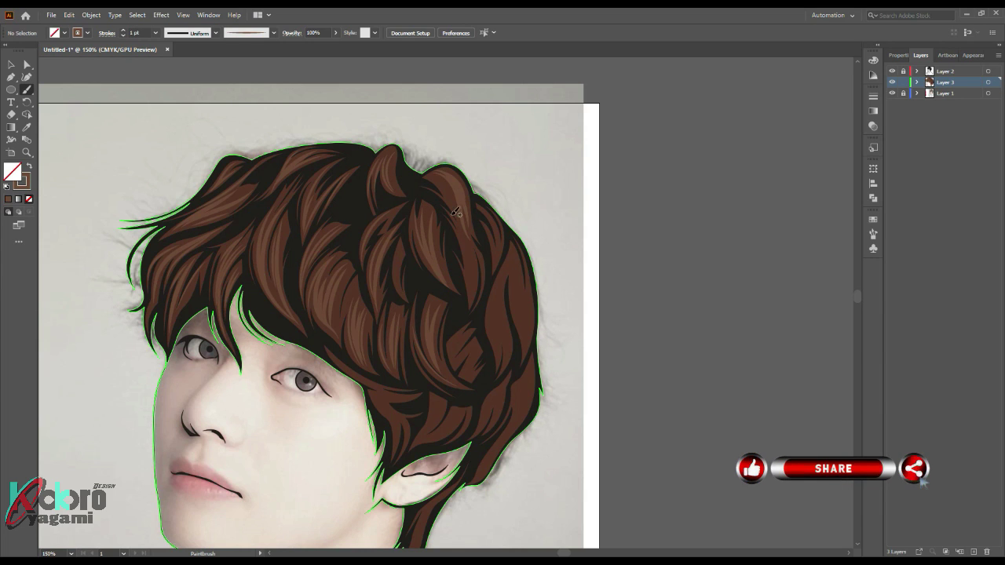
{"action": "left_click_drag", "start_coordinate": [498, 339], "coordinate": [494, 306]}
{"action": "key", "text": "bracketright"}
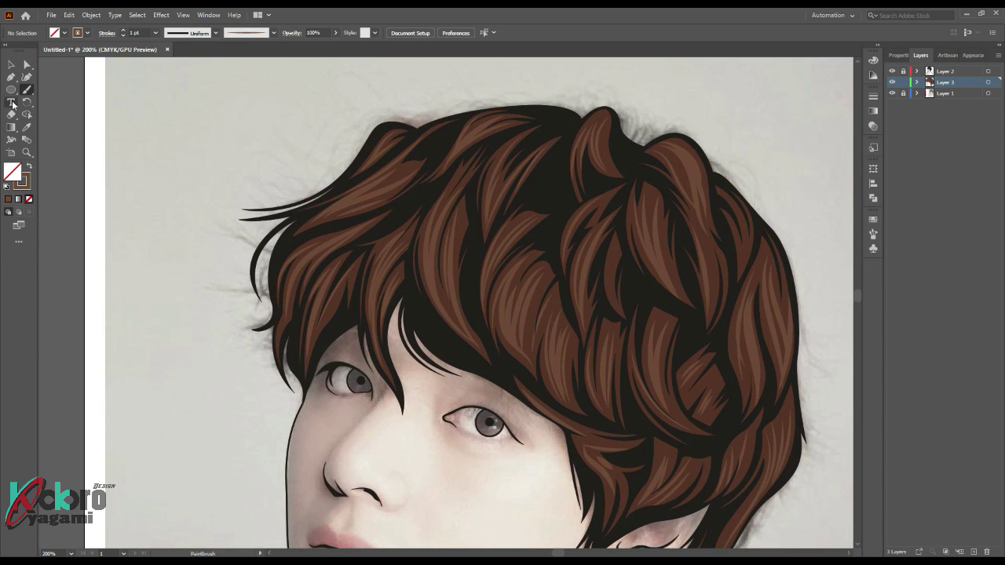
Step: Draw a second thin ellipse and define another Art Brush from it
{"action": "key", "text": "l"}
{"action": "left_click_drag", "start_coordinate": [160, 120], "coordinate": [249, 132]}
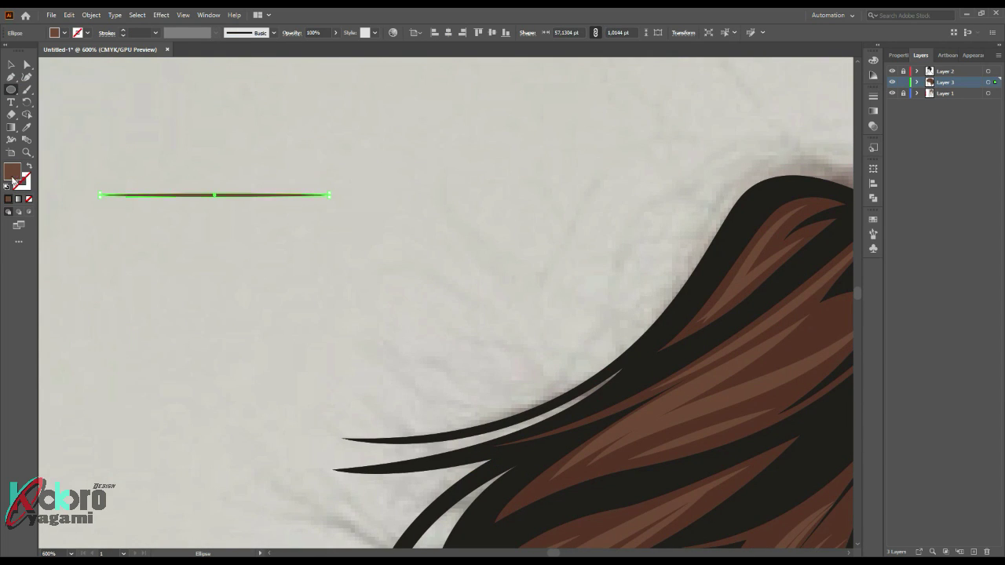
{"action": "left_click", "coordinate": [792, 117]}
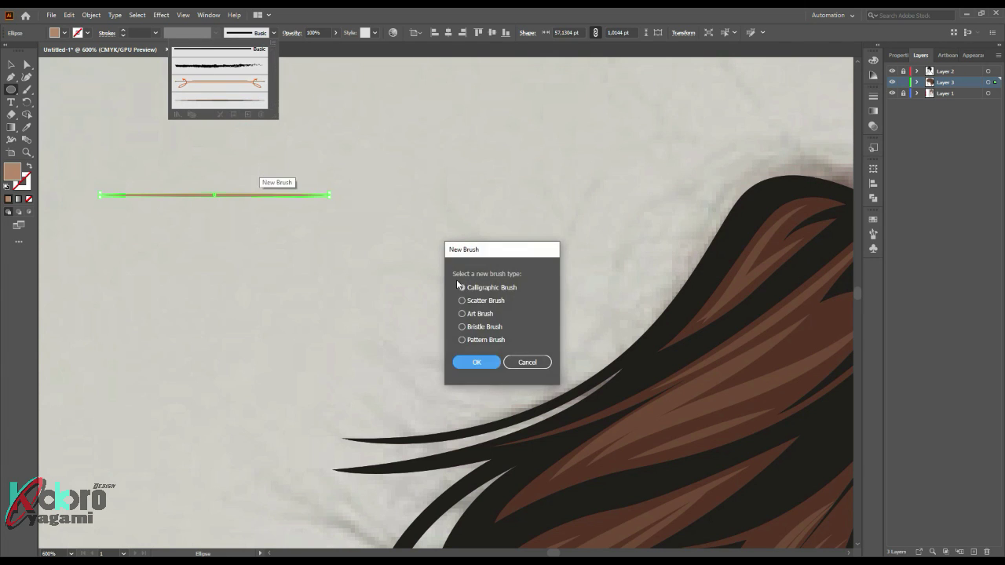
{"action": "left_click", "coordinate": [471, 361]}
{"action": "left_click", "coordinate": [578, 427]}
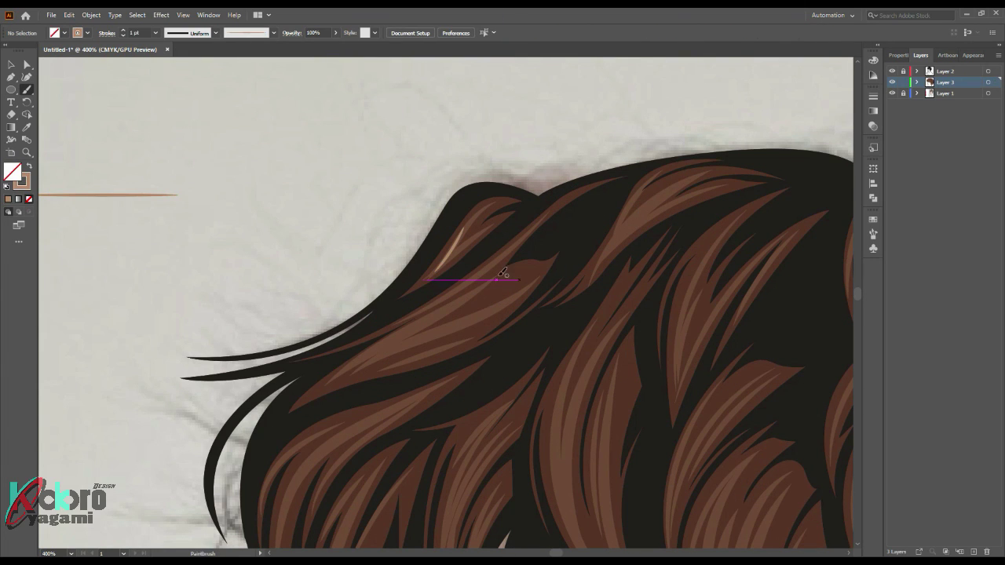
Step: Paint pale highlight strands on the upper hair, zoom out to review, and select all artwork
{"action": "left_click_drag", "start_coordinate": [468, 282], "coordinate": [493, 278]}
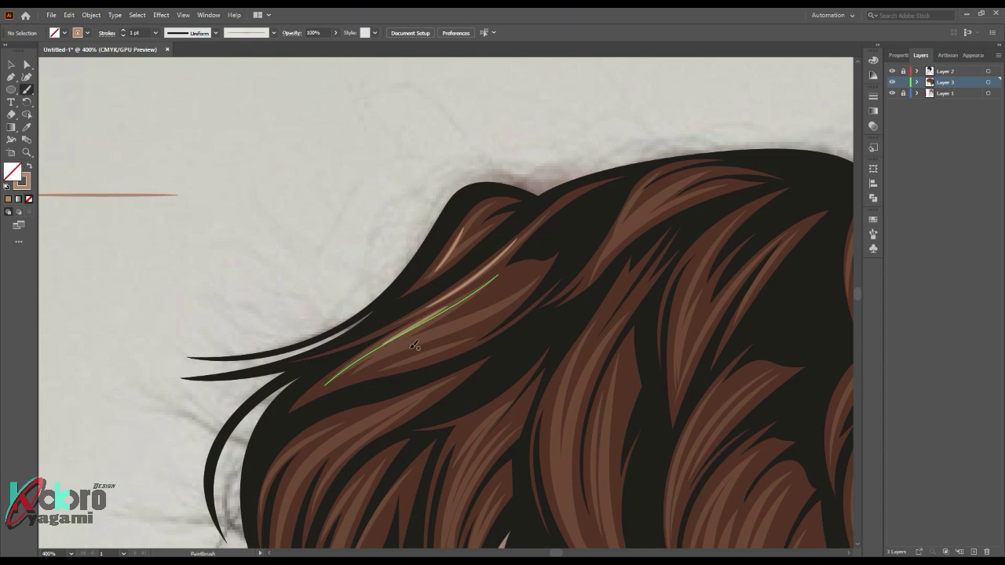
{"action": "key", "text": "ctrl+minus"}
{"action": "scroll", "coordinate": [219, 355], "scroll_direction": "up", "scroll_amount": 2}
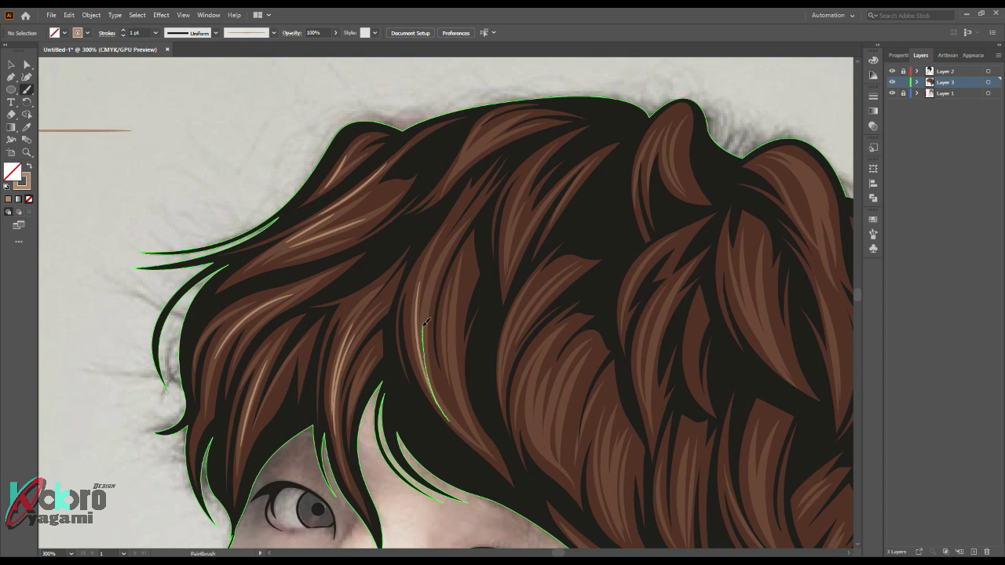
{"action": "left_click_drag", "start_coordinate": [444, 190], "coordinate": [450, 176]}
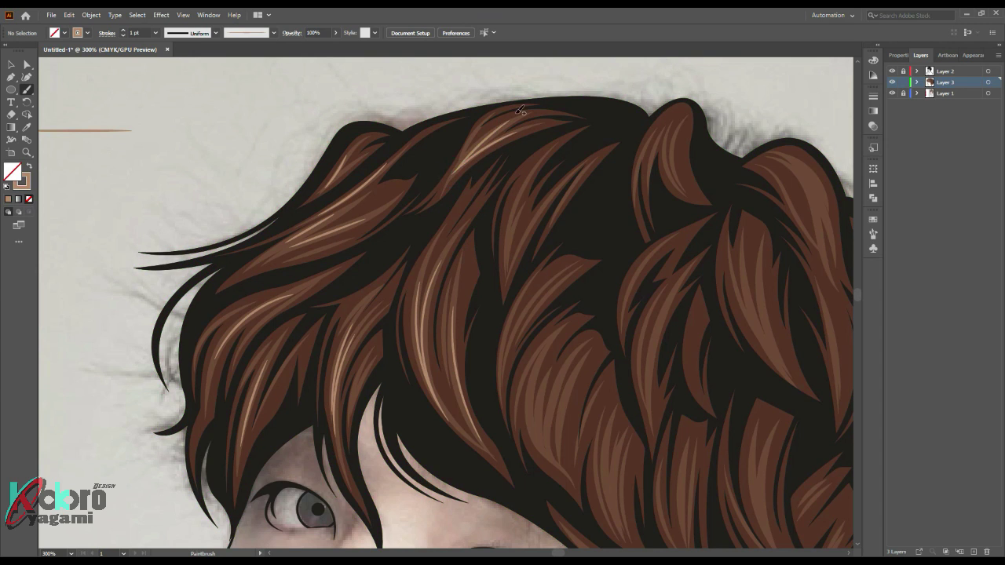
{"action": "key", "text": "ctrl+0"}
{"action": "scroll", "coordinate": [594, 124], "scroll_direction": "up", "scroll_amount": 3}
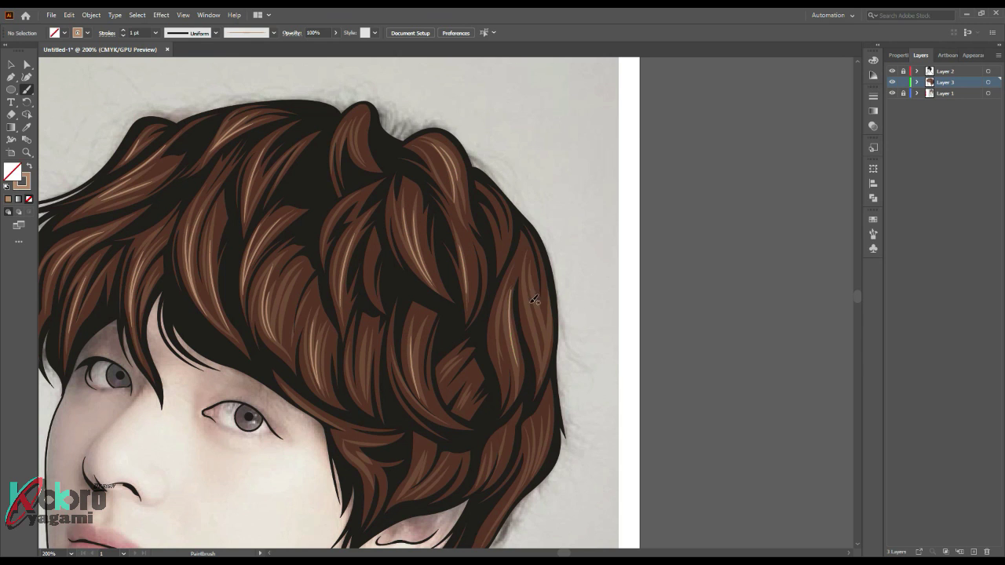
{"action": "key", "text": "ctrl+minus"}
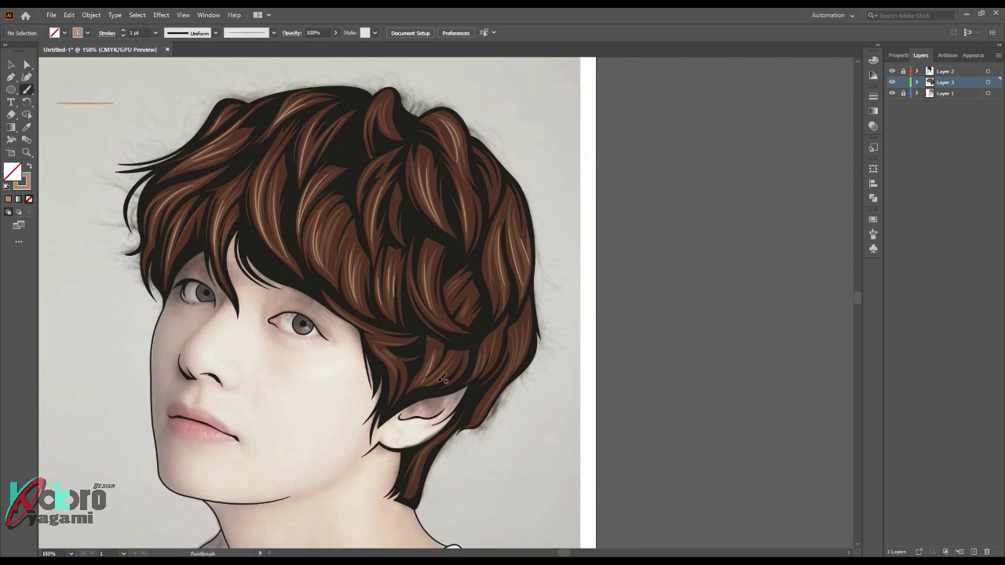
{"action": "scroll", "coordinate": [261, 220], "scroll_direction": "up", "scroll_amount": 2}
{"action": "scroll", "coordinate": [261, 219], "scroll_direction": "right", "scroll_amount": 2}
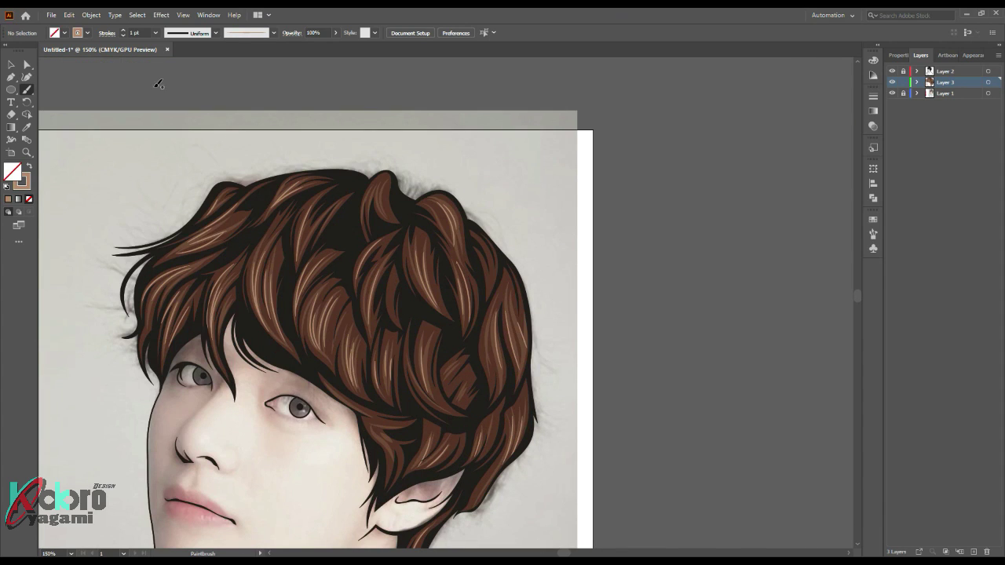
{"action": "key", "text": "ctrl+a"}
Step: In Edit > Edit Colors > Recolor Artwork, adjust the highlight colour's hue, saturation and brightness
{"action": "left_click", "coordinate": [91, 15]}
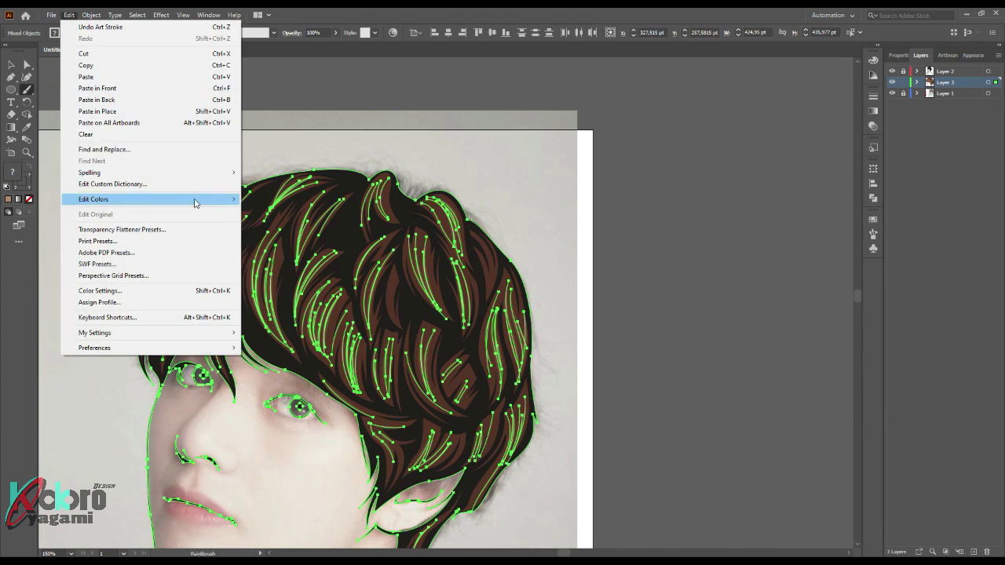
{"action": "left_click", "coordinate": [283, 203]}
{"action": "left_click", "coordinate": [628, 238]}
{"action": "left_click_drag", "start_coordinate": [624, 363], "coordinate": [613, 363]}
{"action": "left_click_drag", "start_coordinate": [587, 327], "coordinate": [614, 327]}
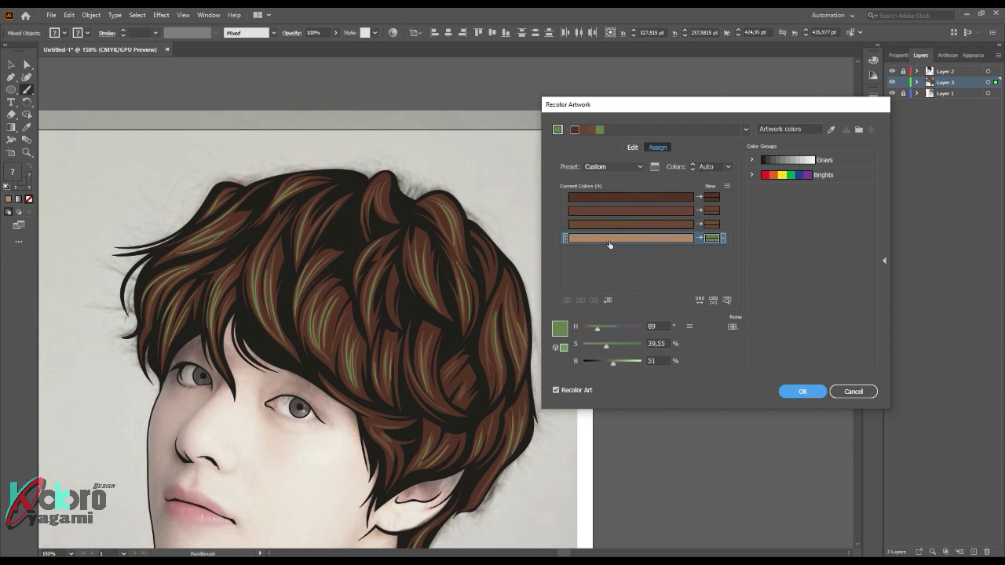
{"action": "mouse_move", "coordinate": [632, 363]}
{"action": "left_mouse_down"}
{"action": "mouse_move", "coordinate": [644, 363]}
{"action": "mouse_move", "coordinate": [616, 363]}
{"action": "left_mouse_up"}
{"action": "left_click_drag", "start_coordinate": [586, 327], "coordinate": [617, 362]}
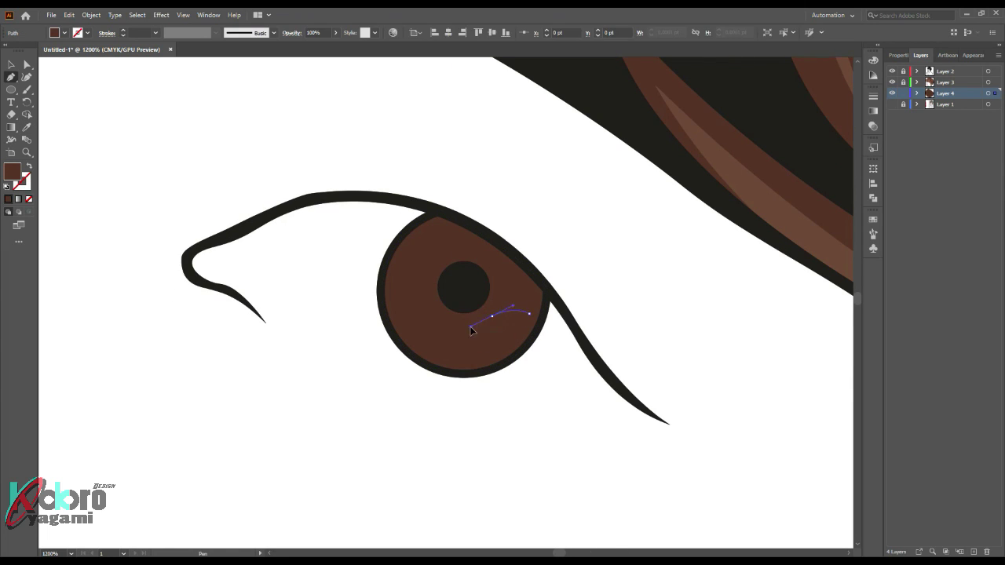
Step: Trace a shading shape along the right iris and fill it lighter brown
{"action": "left_click", "coordinate": [421, 283]}
{"action": "left_click", "coordinate": [402, 256]}
{"action": "left_click", "coordinate": [379, 288]}
{"action": "left_click", "coordinate": [407, 337]}
{"action": "left_click_drag", "start_coordinate": [530, 315], "coordinate": [561, 307]}
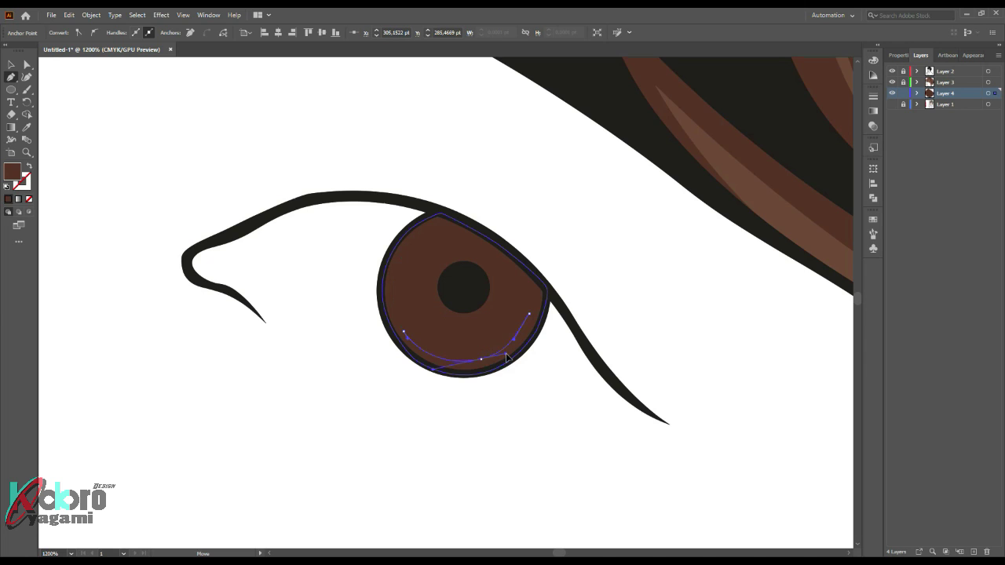
{"action": "double_click", "coordinate": [12, 171]}
{"action": "key", "text": "Return"}
Step: Recheck the iris shading fill and adjust its anchor points
{"action": "key", "text": "ctrl+minus"}
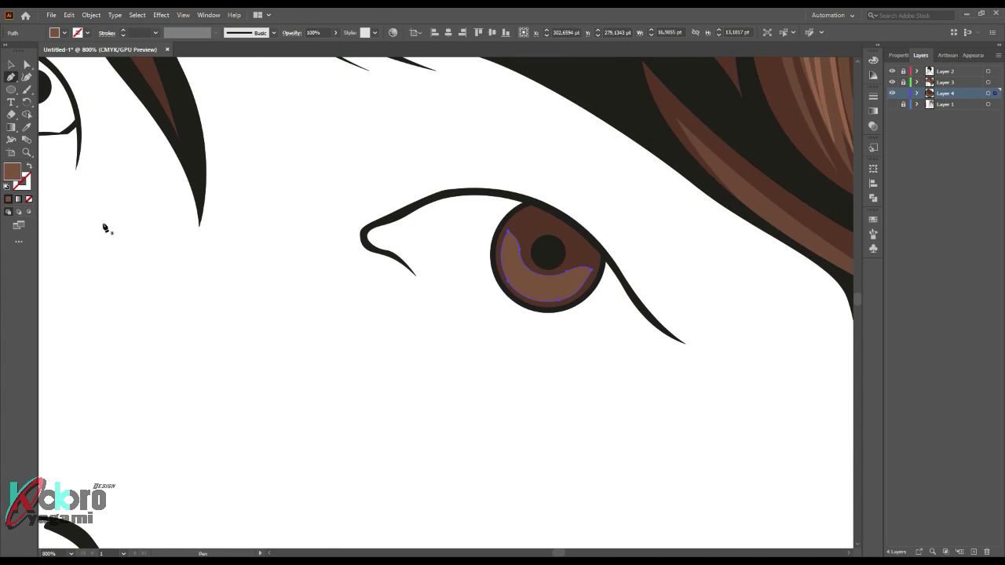
{"action": "double_click", "coordinate": [11, 171]}
{"action": "key", "text": "Return"}
{"action": "key", "text": "ctrl+minus"}
{"action": "left_click_drag", "start_coordinate": [704, 254], "coordinate": [655, 293]}
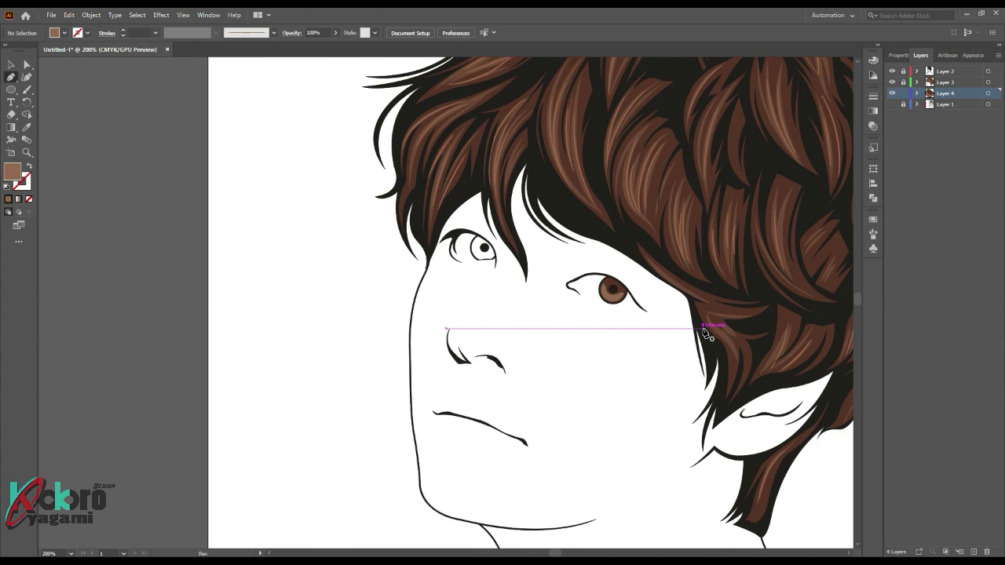
{"action": "scroll", "coordinate": [616, 303], "scroll_direction": "up", "scroll_amount": 5}
{"action": "key", "text": "a"}
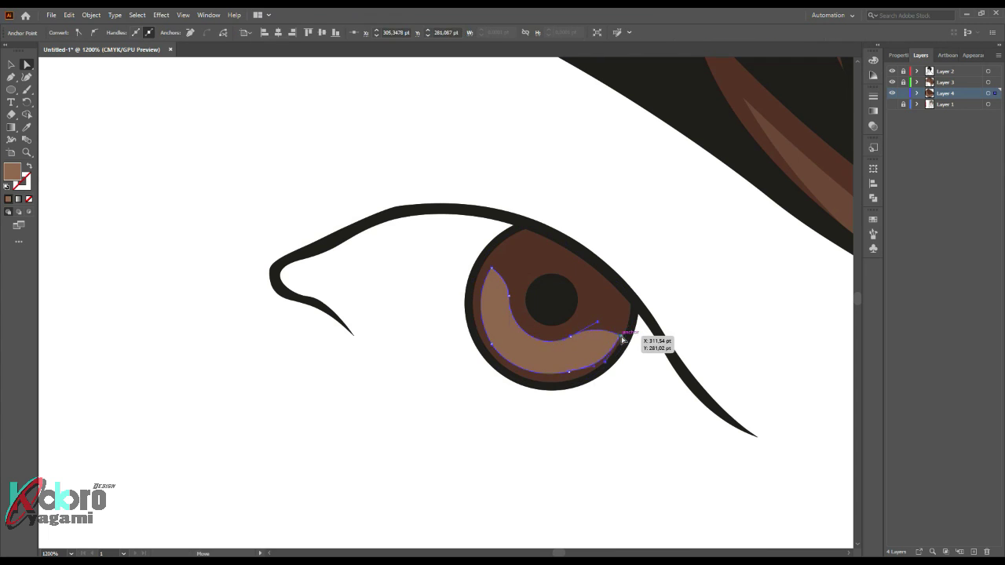
{"action": "key", "text": "ctrl+shift+a"}
{"action": "scroll", "coordinate": [605, 367], "scroll_direction": "down", "scroll_amount": 3}
{"action": "scroll", "coordinate": [572, 339], "scroll_direction": "up", "scroll_amount": 2}
Step: Add a small cream highlight circle on the right iris
{"action": "key", "text": "l"}
{"action": "left_click_drag", "start_coordinate": [573, 340], "coordinate": [635, 372]}
{"action": "double_click", "coordinate": [13, 171]}
{"action": "left_click", "coordinate": [790, 117]}
{"action": "key", "text": "ctrl+shift+a"}
{"action": "scroll", "coordinate": [629, 366], "scroll_direction": "down", "scroll_amount": 3}
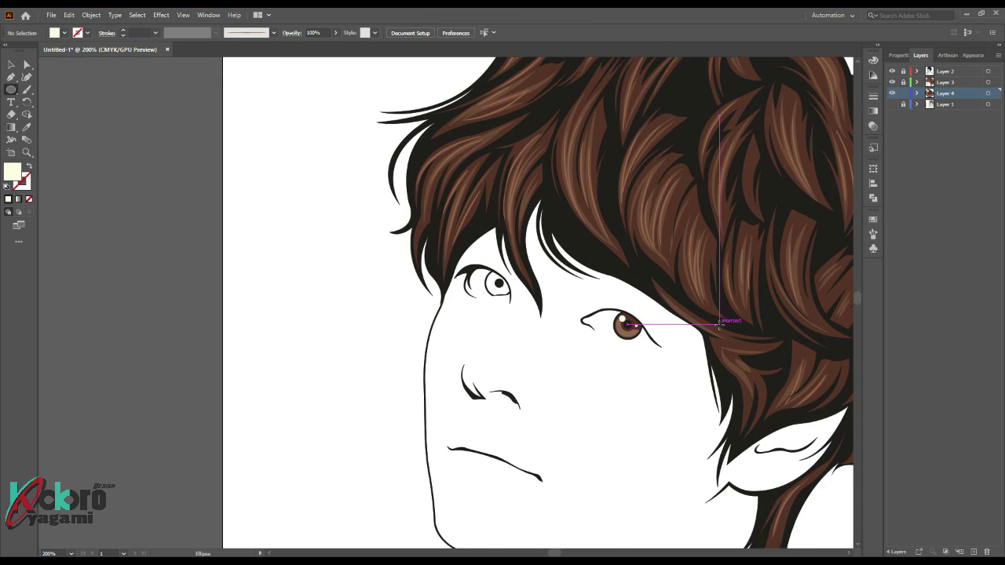
{"action": "scroll", "coordinate": [458, 296], "scroll_direction": "up", "scroll_amount": 3}
Step: Trace a curved shape under the lower lid and give it a brown fill
{"action": "key", "text": "p"}
{"action": "scroll", "coordinate": [458, 297], "scroll_direction": "up", "scroll_amount": 3}
{"action": "left_click_drag", "start_coordinate": [359, 308], "coordinate": [394, 306]}
{"action": "scroll", "coordinate": [394, 308], "scroll_direction": "up", "scroll_amount": 2}
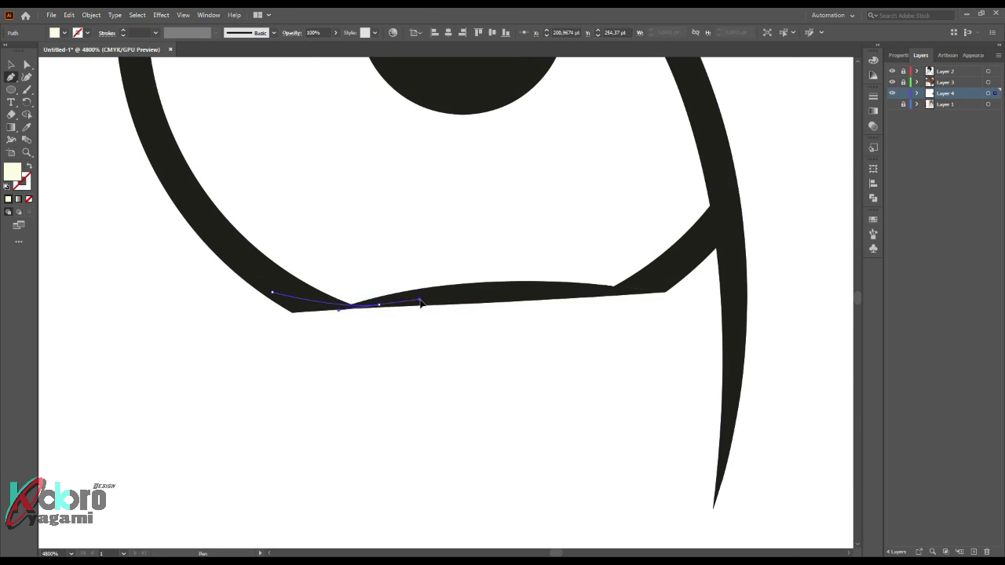
{"action": "scroll", "coordinate": [421, 303], "scroll_direction": "down", "scroll_amount": 2}
{"action": "left_click", "coordinate": [718, 205]}
{"action": "scroll", "coordinate": [707, 220], "scroll_direction": "down", "scroll_amount": 2}
{"action": "scroll", "coordinate": [691, 228], "scroll_direction": "down", "scroll_amount": 2}
{"action": "left_click", "coordinate": [387, 299]}
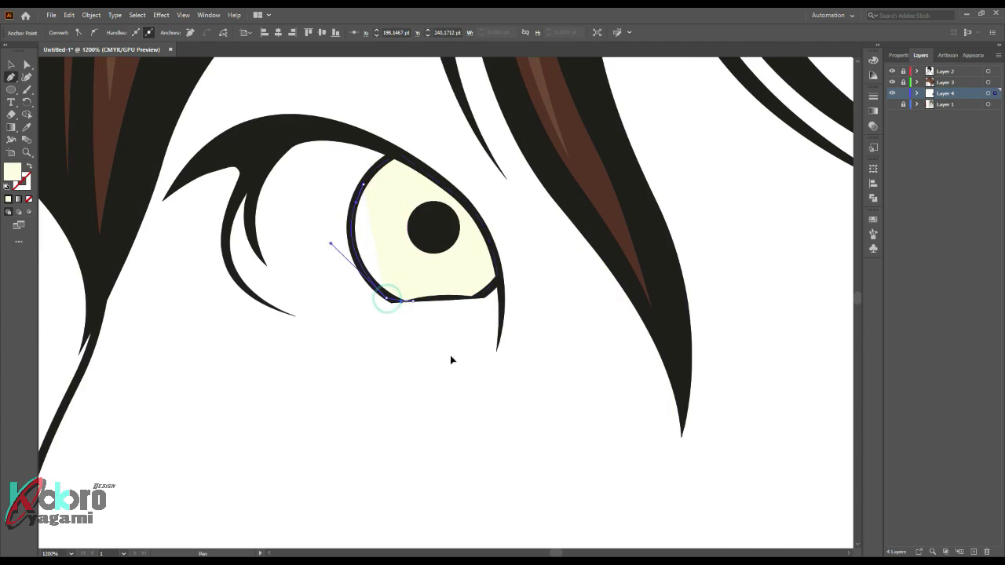
{"action": "scroll", "coordinate": [452, 360], "scroll_direction": "down", "scroll_amount": 5}
{"action": "key", "text": "i"}
{"action": "left_click", "coordinate": [633, 322]}
{"action": "scroll", "coordinate": [632, 322], "scroll_direction": "up", "scroll_amount": 2}
{"action": "scroll", "coordinate": [215, 231], "scroll_direction": "up", "scroll_amount": 3}
Step: Trace lighter brown shading along the other eye's lower iris
{"action": "key", "text": "p"}
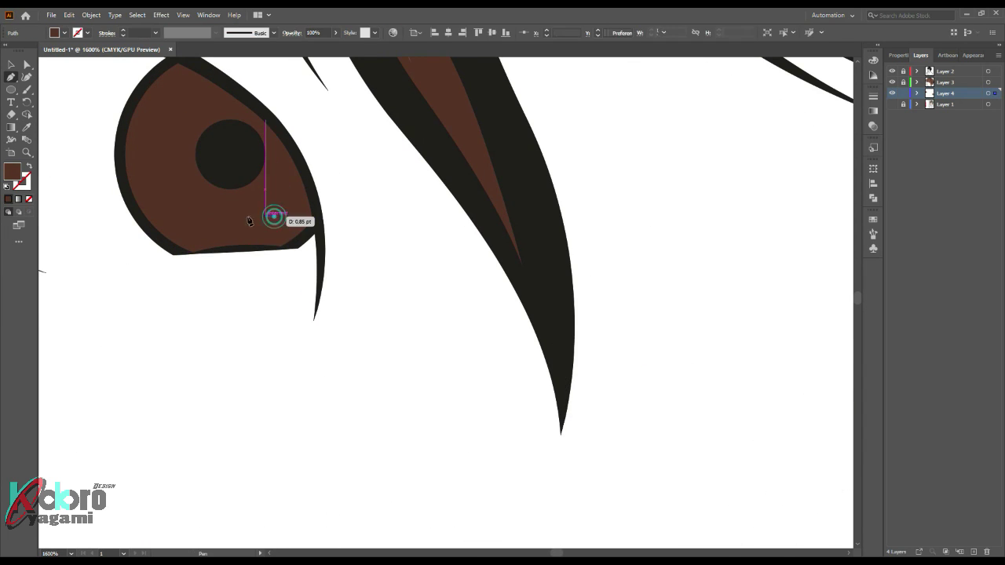
{"action": "left_click", "coordinate": [154, 96]}
{"action": "left_click", "coordinate": [150, 214]}
{"action": "left_click", "coordinate": [100, 164]}
{"action": "left_click", "coordinate": [274, 218]}
{"action": "scroll", "coordinate": [274, 217], "scroll_direction": "down", "scroll_amount": 5}
{"action": "key", "text": "i"}
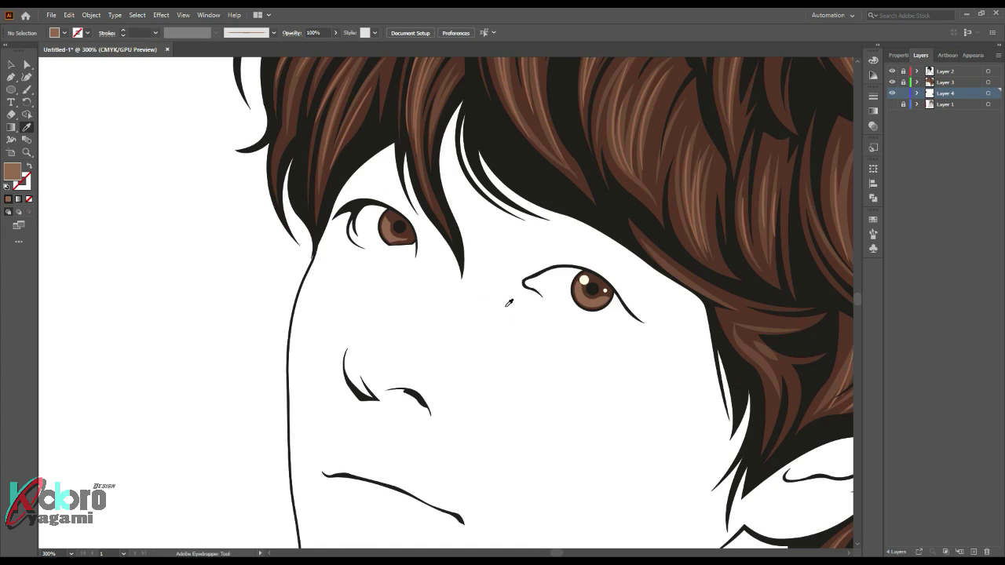
Step: Add a cream highlight circle on the left eye
{"action": "key", "text": "l"}
{"action": "left_click_drag", "start_coordinate": [298, 153], "coordinate": [339, 191]}
{"action": "scroll", "coordinate": [339, 191], "scroll_direction": "down", "scroll_amount": 4}
{"action": "key", "text": "i"}
{"action": "left_click", "coordinate": [662, 312]}
{"action": "scroll", "coordinate": [452, 250], "scroll_direction": "up", "scroll_amount": 4}
{"action": "key", "text": "l"}
{"action": "scroll", "coordinate": [471, 274], "scroll_direction": "down", "scroll_amount": 6}
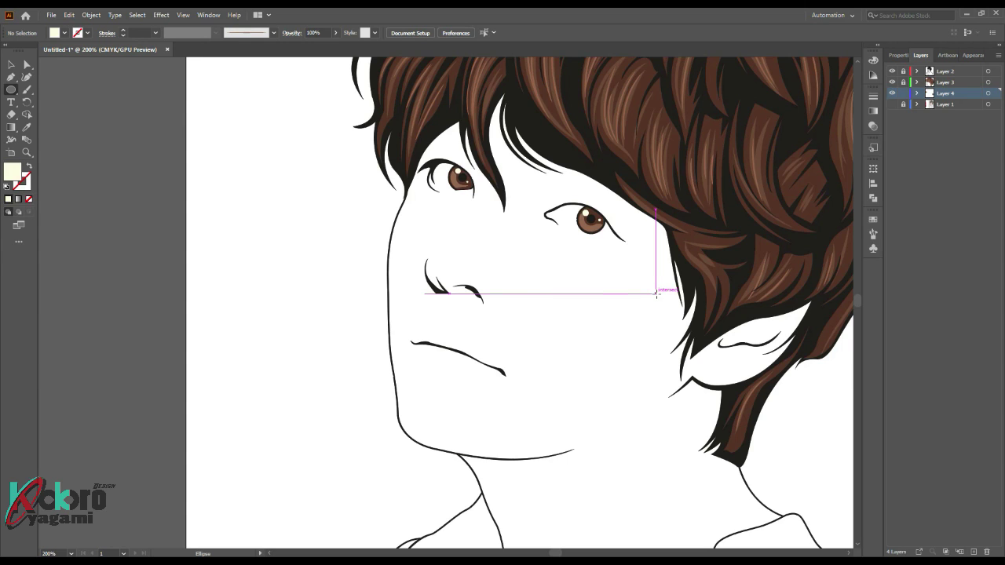
{"action": "scroll", "coordinate": [656, 294], "scroll_direction": "up", "scroll_amount": 3}
{"action": "scroll", "coordinate": [436, 249], "scroll_direction": "up", "scroll_amount": 3}
Step: Trace the right eye-white shape along both eyelids
{"action": "left_click", "coordinate": [401, 209]}
{"action": "left_click", "coordinate": [460, 196]}
{"action": "left_click_drag", "start_coordinate": [428, 293], "coordinate": [444, 311]}
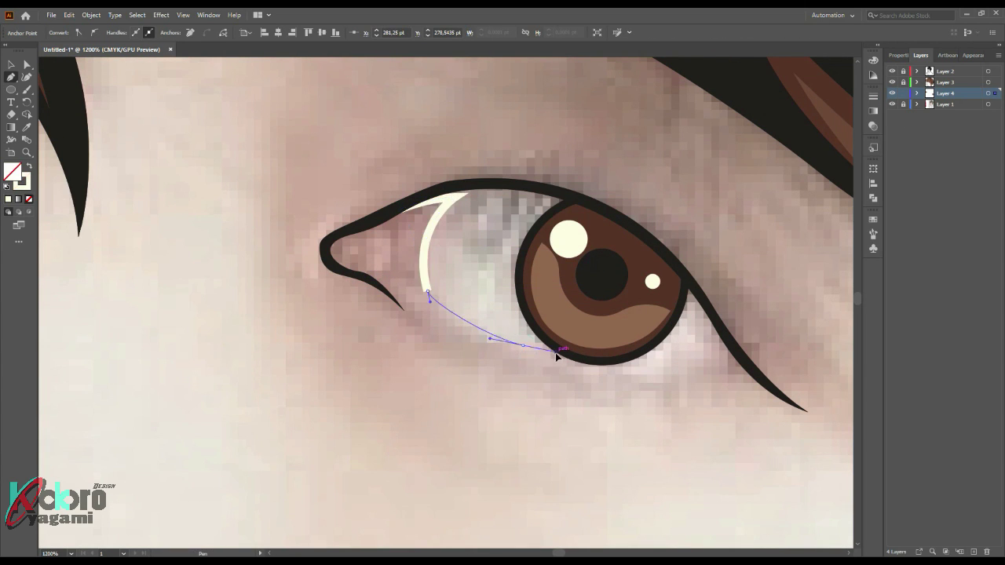
{"action": "left_click_drag", "start_coordinate": [738, 358], "coordinate": [572, 394]}
{"action": "left_click", "coordinate": [707, 304]}
{"action": "left_click", "coordinate": [656, 242]}
{"action": "left_click", "coordinate": [587, 194]}
{"action": "left_click", "coordinate": [507, 183]}
{"action": "left_click_drag", "start_coordinate": [400, 209], "coordinate": [437, 172]}
Step: Send the eye white behind the iris and fill it pale blue
{"action": "key", "text": "shift+x"}
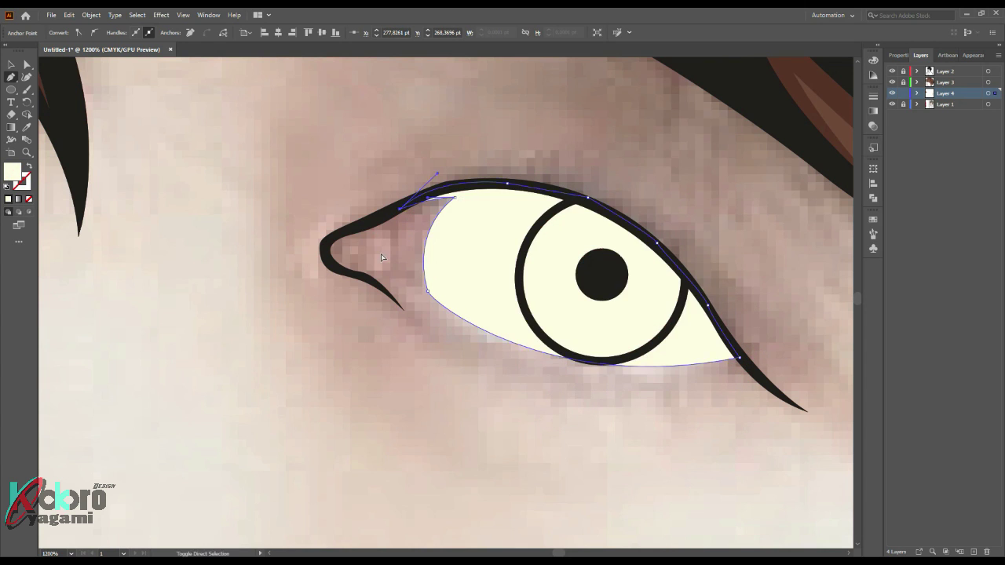
{"action": "key", "text": "ctrl+shift+bracketleft"}
{"action": "key", "text": "ctrl+minus"}
{"action": "double_click", "coordinate": [12, 171]}
{"action": "left_click", "coordinate": [694, 164]}
{"action": "left_click", "coordinate": [558, 123]}
{"action": "key", "text": "Return"}
{"action": "key", "text": "ctrl+minus"}
{"action": "key", "text": "ctrl+minus"}
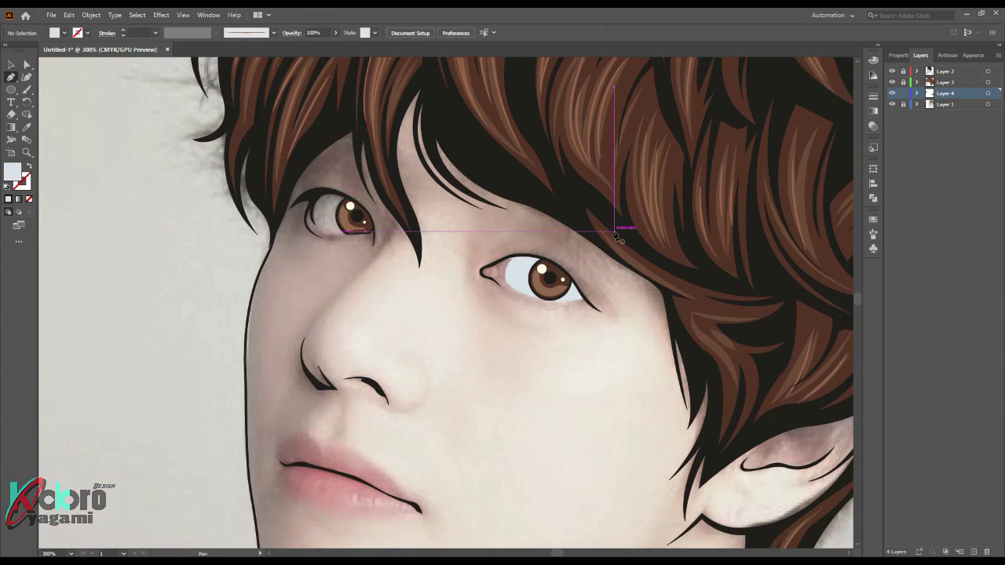
{"action": "scroll", "coordinate": [526, 273], "scroll_direction": "up", "scroll_amount": 2}
{"action": "scroll", "coordinate": [519, 273], "scroll_direction": "up", "scroll_amount": 1}
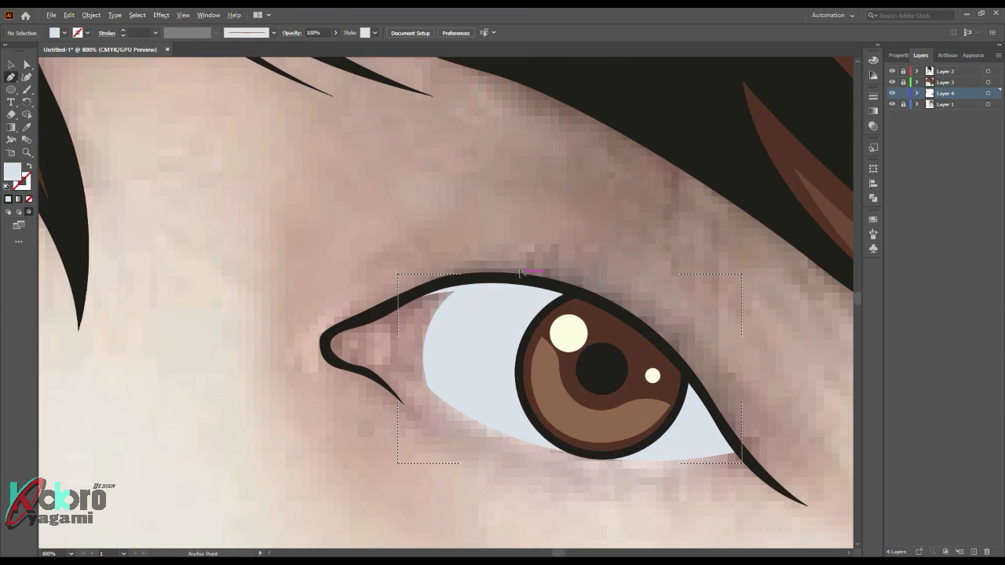
Step: Draw a grey shadow shape inside the right eye white
{"action": "left_click", "coordinate": [435, 408]}
{"action": "left_click_drag", "start_coordinate": [500, 303], "coordinate": [588, 280]}
{"action": "mouse_move", "coordinate": [476, 332]}
{"action": "left_mouse_down"}
{"action": "mouse_move", "coordinate": [588, 336]}
{"action": "mouse_move", "coordinate": [690, 415]}
{"action": "mouse_move", "coordinate": [646, 478]}
{"action": "left_mouse_up"}
{"action": "left_click", "coordinate": [757, 465]}
{"action": "left_click", "coordinate": [688, 325]}
{"action": "left_click", "coordinate": [472, 241]}
{"action": "left_click", "coordinate": [372, 331]}
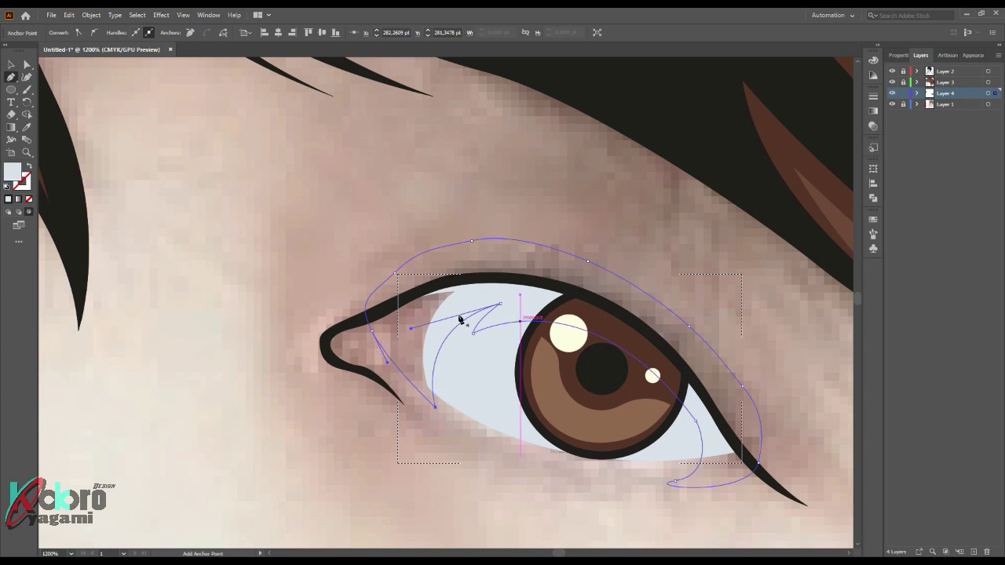
{"action": "double_click", "coordinate": [12, 171]}
{"action": "left_click", "coordinate": [793, 116]}
{"action": "scroll", "coordinate": [595, 281], "scroll_direction": "down", "scroll_amount": 4}
{"action": "scroll", "coordinate": [408, 260], "scroll_direction": "up", "scroll_amount": 3}
Step: Trace the white of the left eye
{"action": "left_click", "coordinate": [390, 281]}
{"action": "left_click", "coordinate": [384, 246]}
{"action": "left_click", "coordinate": [323, 185]}
{"action": "left_click", "coordinate": [270, 177]}
{"action": "left_click", "coordinate": [241, 213]}
{"action": "mouse_move", "coordinate": [265, 286]}
{"action": "left_mouse_down"}
{"action": "mouse_move", "coordinate": [346, 290]}
{"action": "mouse_move", "coordinate": [332, 291]}
{"action": "left_mouse_up"}
{"action": "left_click", "coordinate": [390, 281]}
{"action": "key", "text": "ctrl+shift+a"}
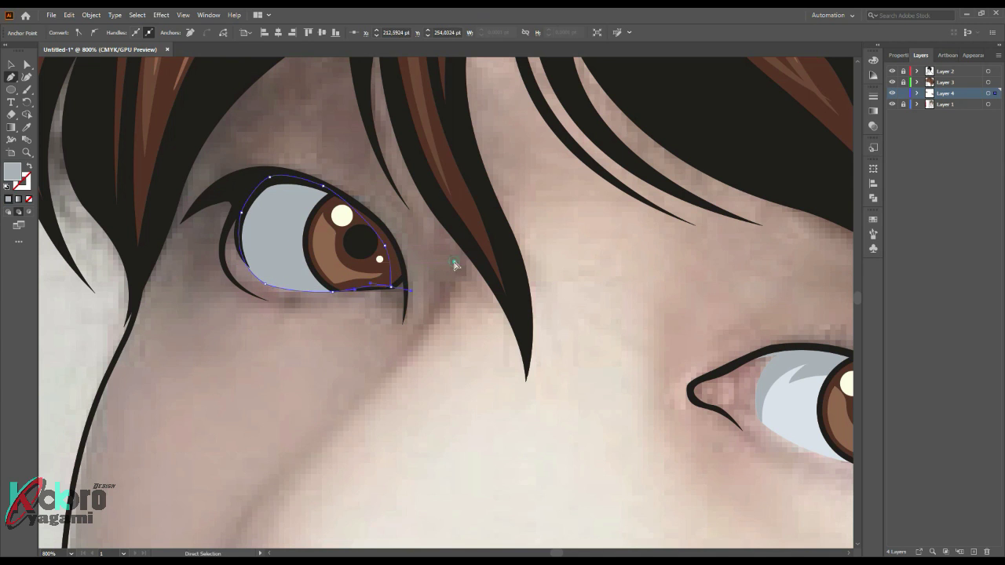
{"action": "scroll", "coordinate": [456, 265], "scroll_direction": "down", "scroll_amount": 3}
{"action": "scroll", "coordinate": [628, 314], "scroll_direction": "up", "scroll_amount": 4}
Step: Draw a left-eye shadow shape and sample the grey shadow colour onto it
{"action": "left_click", "coordinate": [380, 320]}
{"action": "mouse_move", "coordinate": [423, 215]}
{"action": "left_mouse_down"}
{"action": "mouse_move", "coordinate": [515, 202]}
{"action": "mouse_move", "coordinate": [471, 206]}
{"action": "left_mouse_up"}
{"action": "left_click_drag", "start_coordinate": [381, 258], "coordinate": [382, 277]}
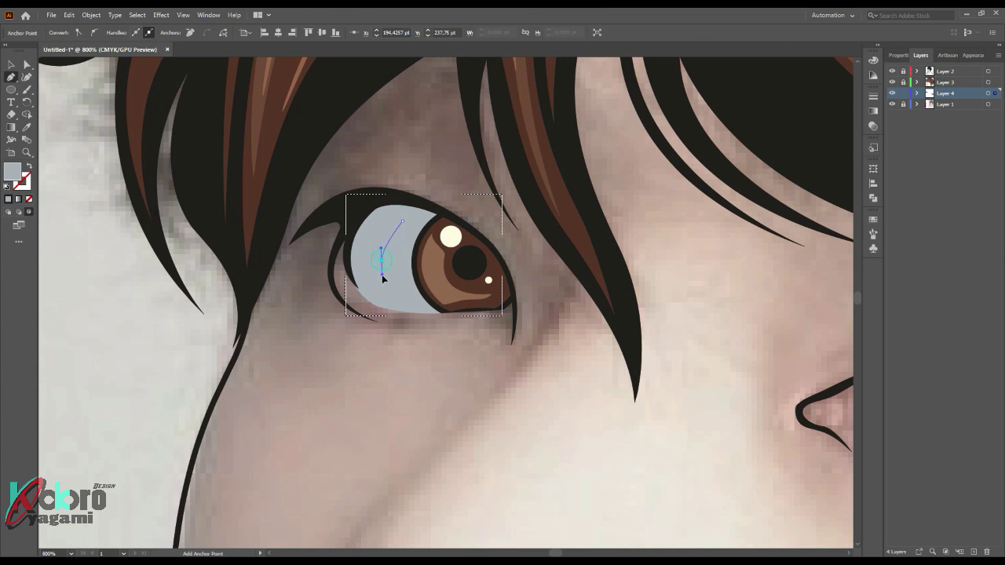
{"action": "left_click", "coordinate": [431, 191]}
{"action": "scroll", "coordinate": [471, 267], "scroll_direction": "down", "scroll_amount": 2}
{"action": "key", "text": "i"}
{"action": "left_click", "coordinate": [722, 330]}
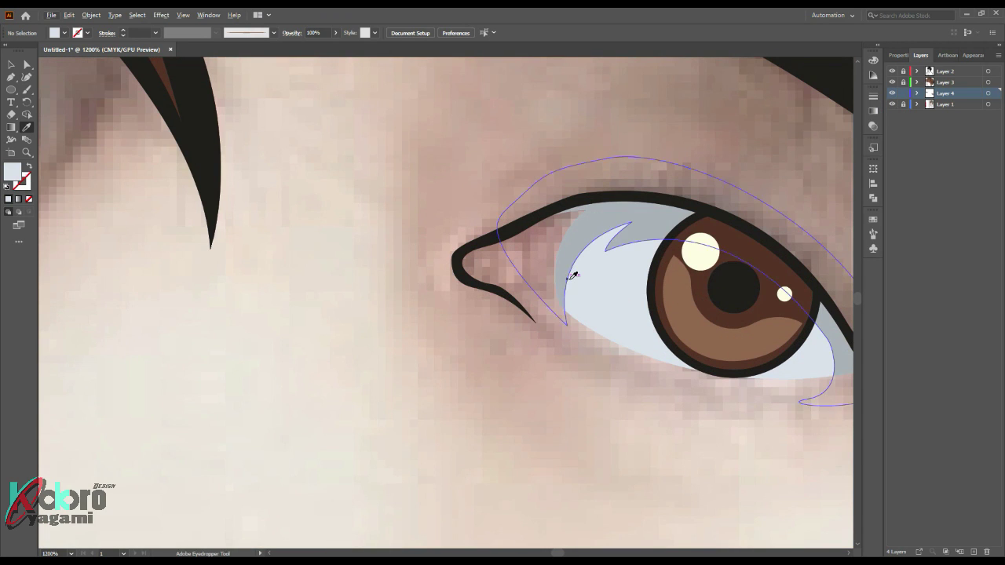
Step: Outline the right eye's inner corner and fill it soft pink
{"action": "left_click", "coordinate": [568, 312]}
{"action": "left_click", "coordinate": [611, 199]}
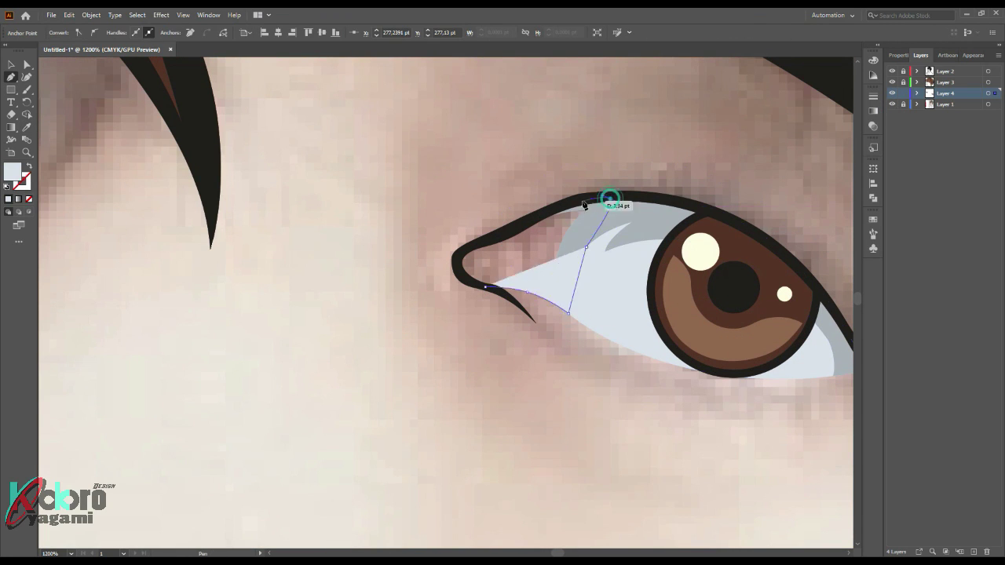
{"action": "left_click", "coordinate": [873, 219]}
{"action": "left_click", "coordinate": [830, 247]}
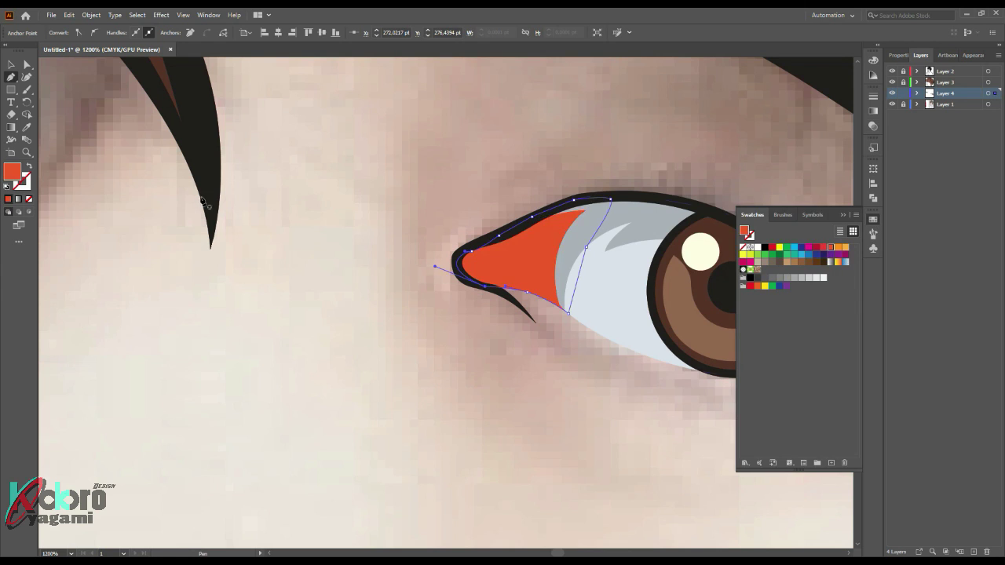
{"action": "double_click", "coordinate": [12, 171]}
{"action": "left_click", "coordinate": [601, 124]}
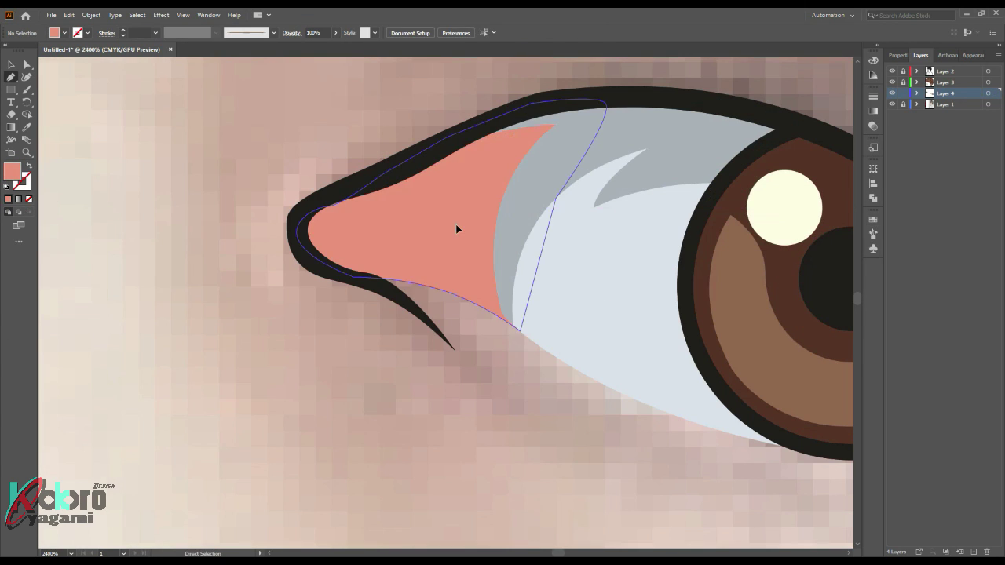
Step: Outline the tip of the inner eye corner and open its fill colour
{"action": "left_click", "coordinate": [402, 215]}
{"action": "left_click", "coordinate": [399, 255]}
{"action": "left_click", "coordinate": [381, 299]}
{"action": "left_click", "coordinate": [270, 226]}
{"action": "left_click", "coordinate": [428, 153]}
{"action": "double_click", "coordinate": [12, 171]}
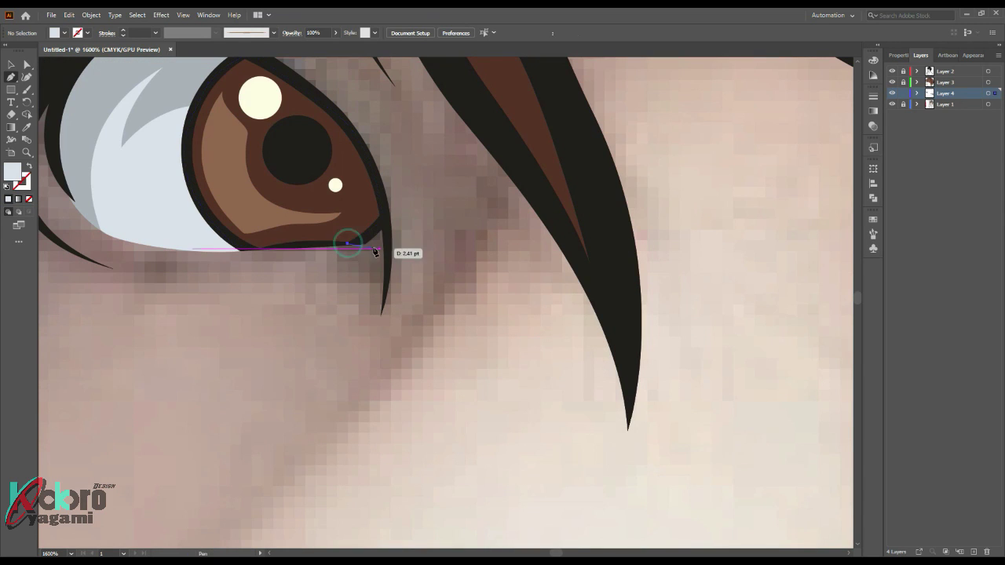
Step: Trace the upper lip shape with curved anchors
{"action": "left_click_drag", "start_coordinate": [358, 239], "coordinate": [361, 247]}
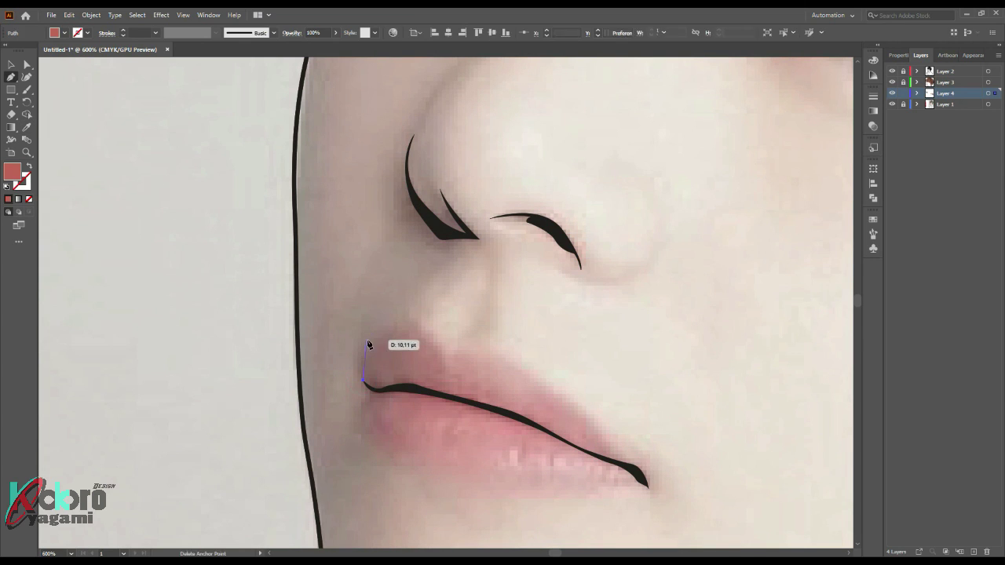
{"action": "left_click_drag", "start_coordinate": [361, 380], "coordinate": [360, 338]}
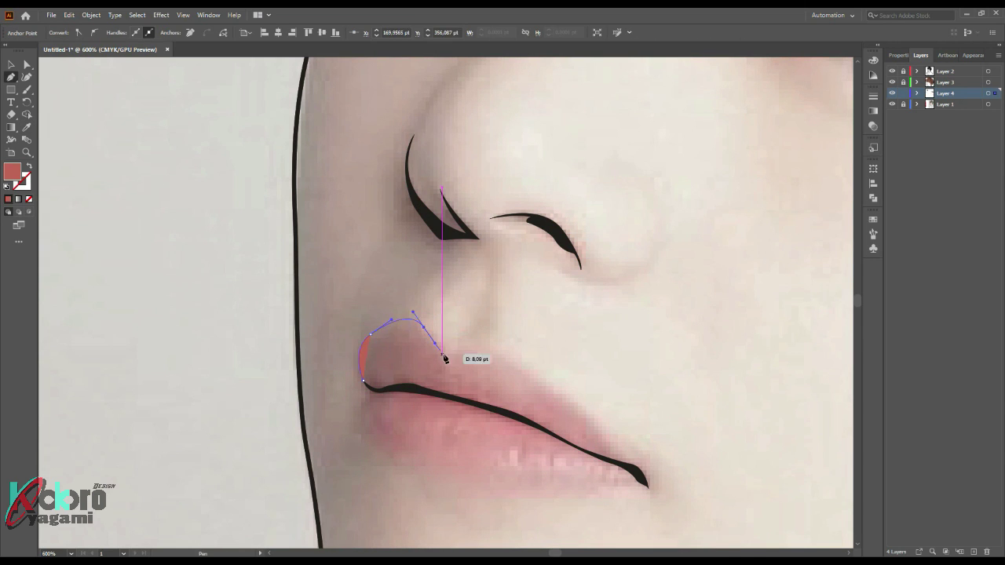
{"action": "left_click_drag", "start_coordinate": [454, 349], "coordinate": [467, 347]}
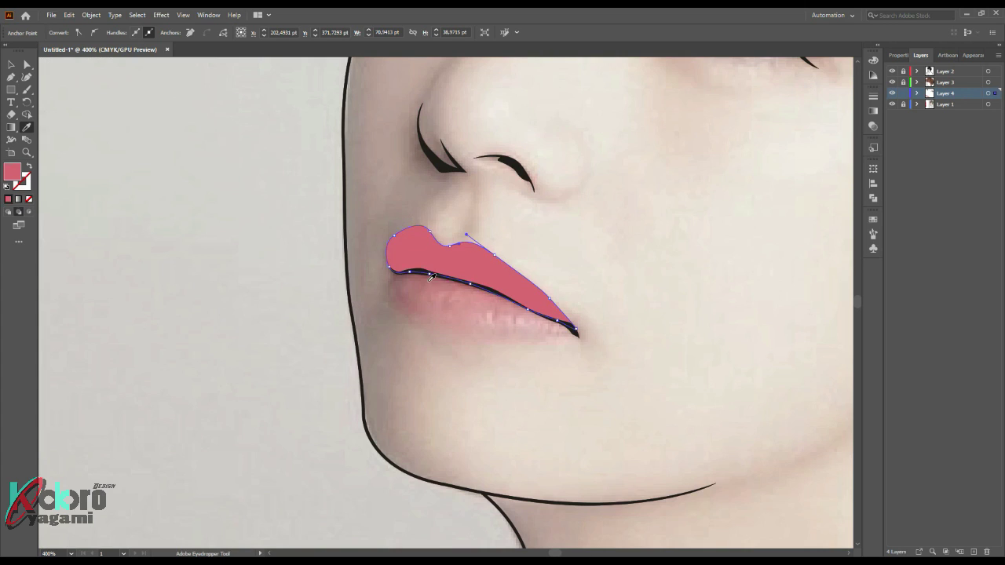
{"action": "key", "text": "p"}
{"action": "left_click", "coordinate": [384, 265]}
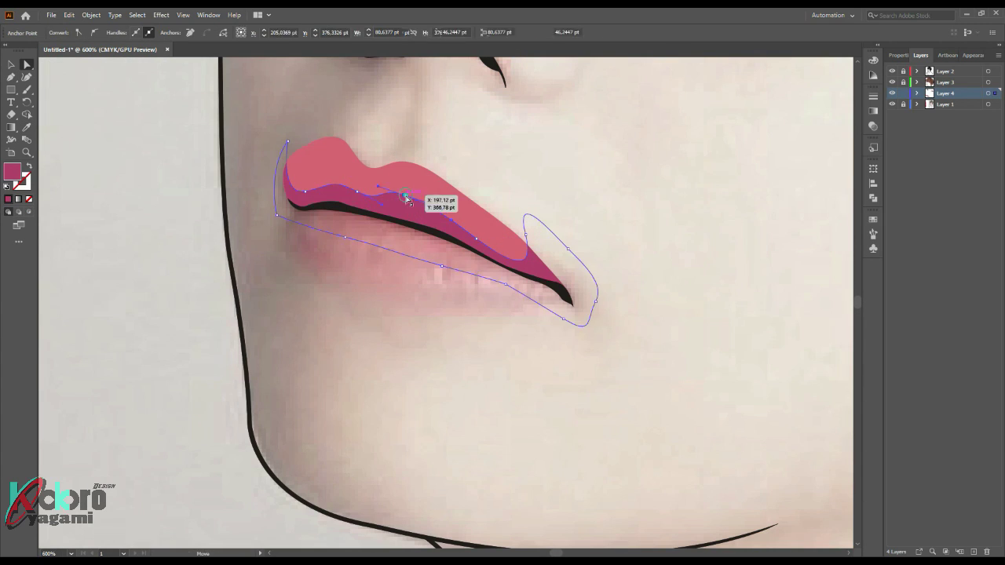
{"action": "left_click_drag", "start_coordinate": [405, 197], "coordinate": [306, 194]}
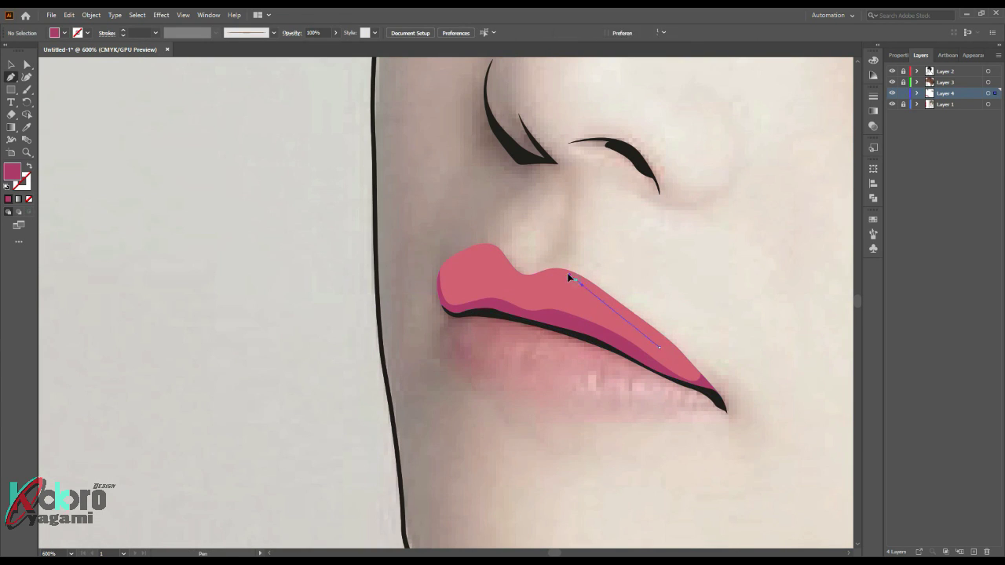
{"action": "left_click_drag", "start_coordinate": [568, 275], "coordinate": [535, 287]}
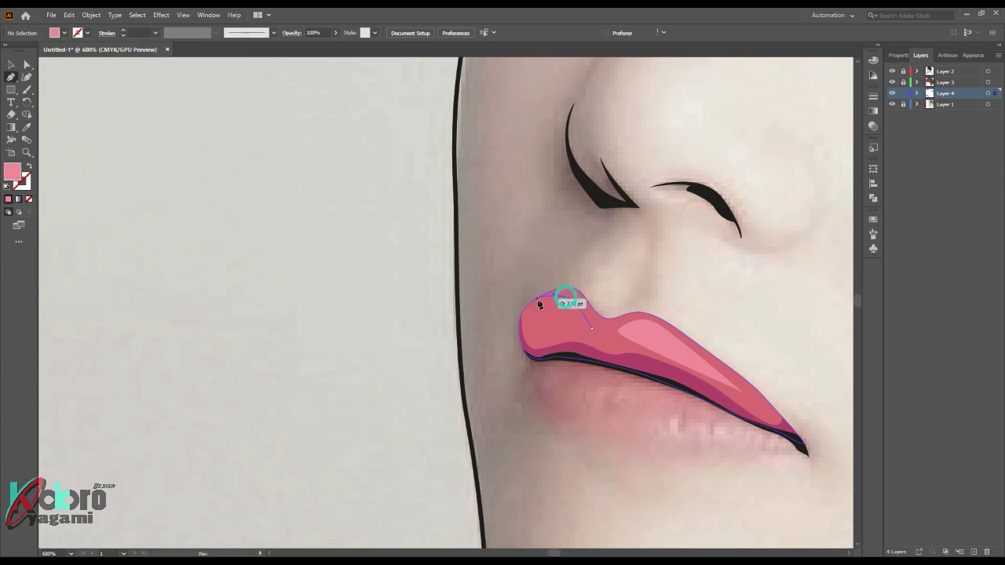
{"action": "left_click_drag", "start_coordinate": [539, 304], "coordinate": [541, 310]}
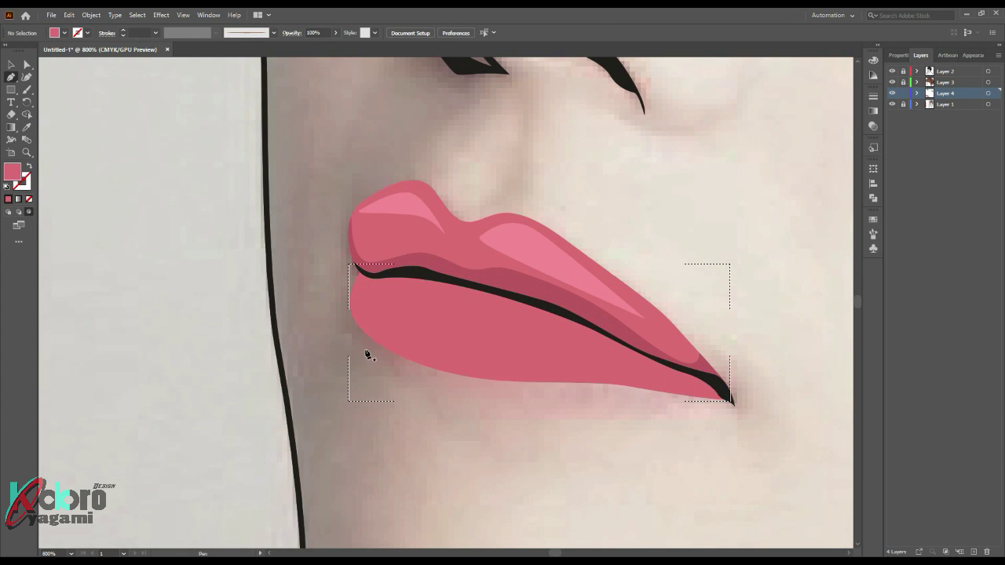
Step: Trace a curved shading shape along the lower lip
{"action": "left_click_drag", "start_coordinate": [365, 350], "coordinate": [368, 295]}
{"action": "left_click_drag", "start_coordinate": [480, 302], "coordinate": [518, 314]}
{"action": "left_click_drag", "start_coordinate": [611, 350], "coordinate": [635, 358]}
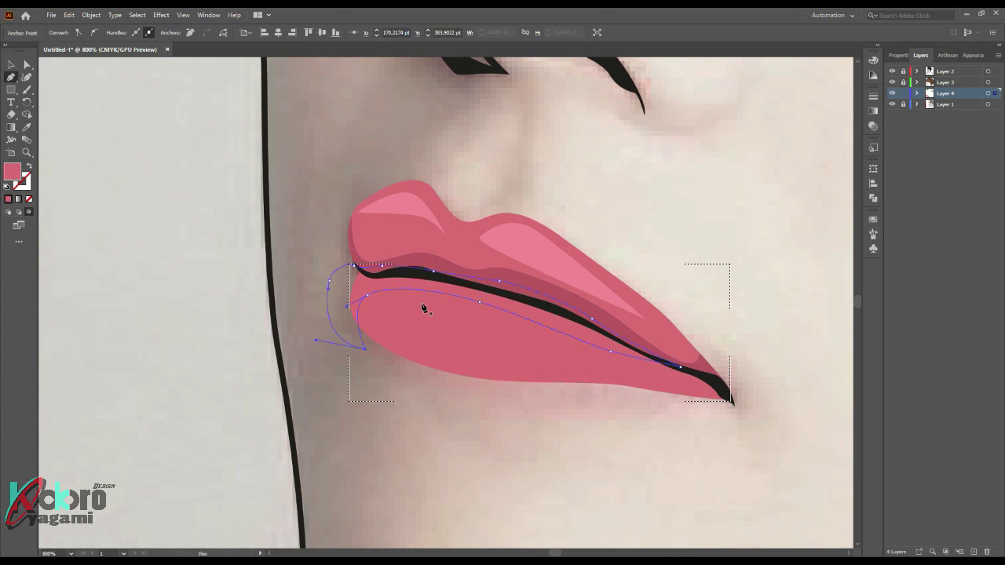
{"action": "left_click", "coordinate": [473, 356]}
{"action": "left_click", "coordinate": [566, 358]}
{"action": "left_click", "coordinate": [532, 332]}
{"action": "left_click", "coordinate": [508, 332]}
{"action": "left_click", "coordinate": [485, 330]}
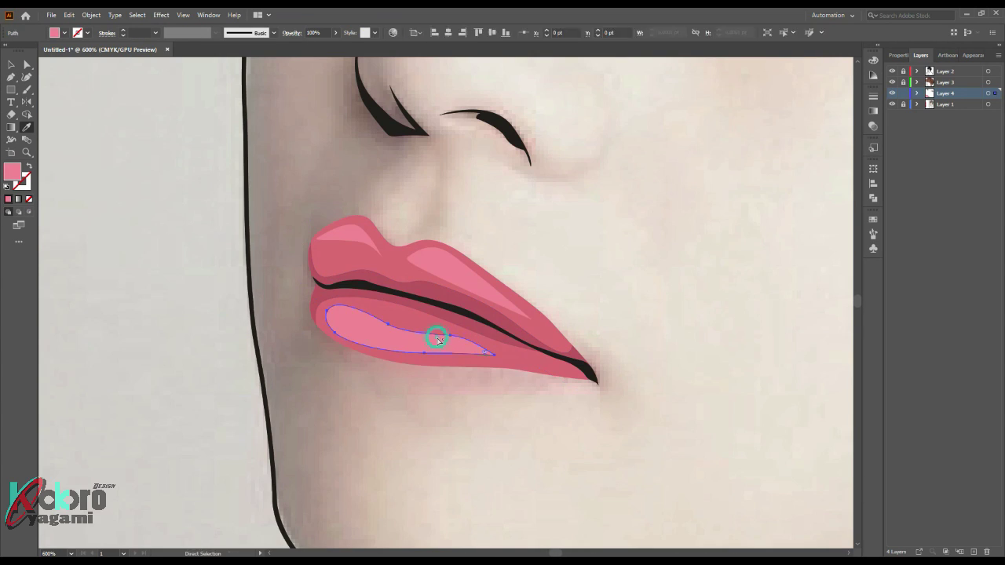
Step: Reshape the lower-lip highlight by moving its anchor points with Direct Selection
{"action": "key", "text": "a"}
{"action": "left_click_drag", "start_coordinate": [424, 353], "coordinate": [429, 358]}
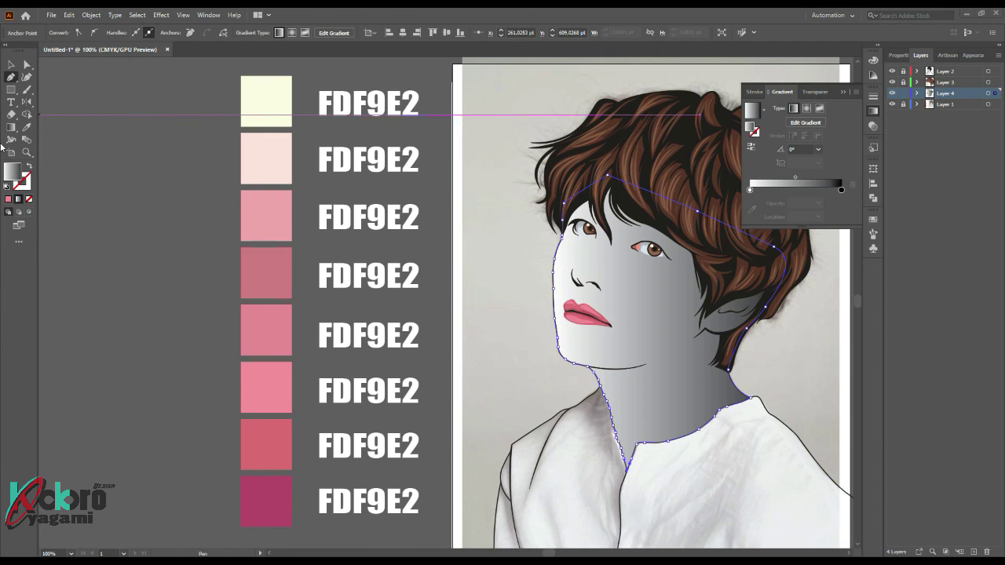
{"action": "scroll", "coordinate": [552, 99], "scroll_direction": "right", "scroll_amount": 2}
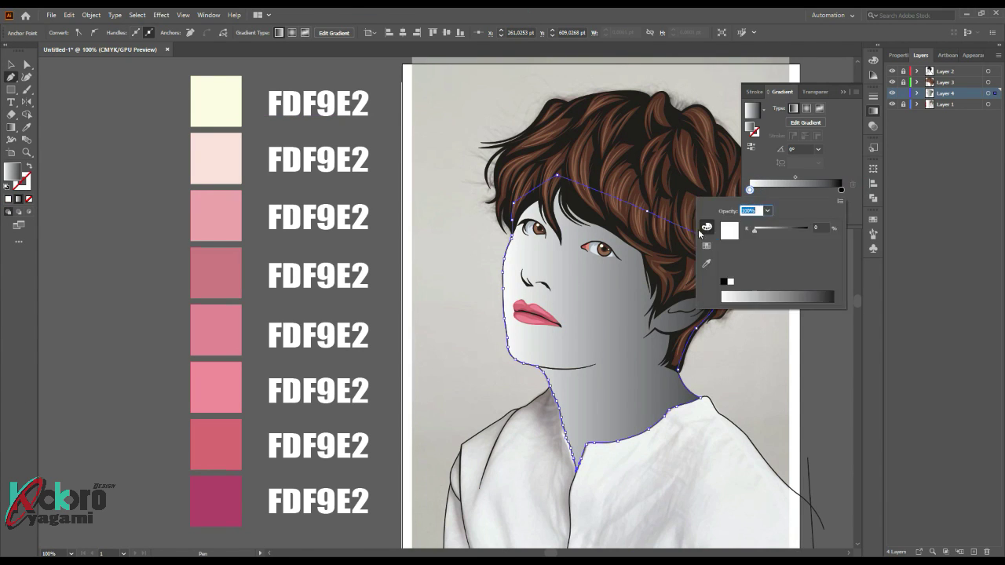
Step: Fill the face with a diagonal gradient from pink at top-left to cream skin
{"action": "key", "text": "g"}
{"action": "double_click", "coordinate": [841, 177]}
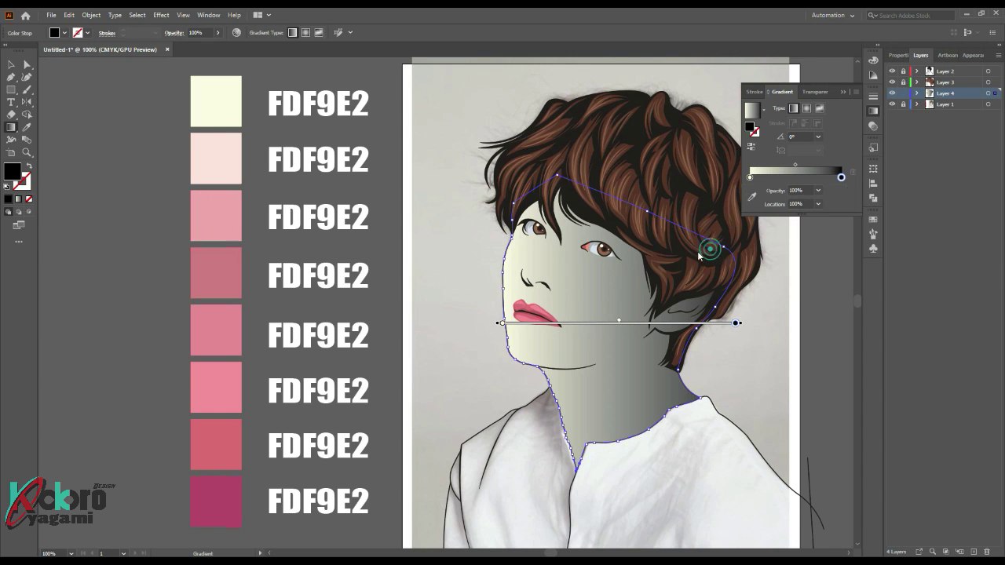
{"action": "left_click", "coordinate": [223, 288]}
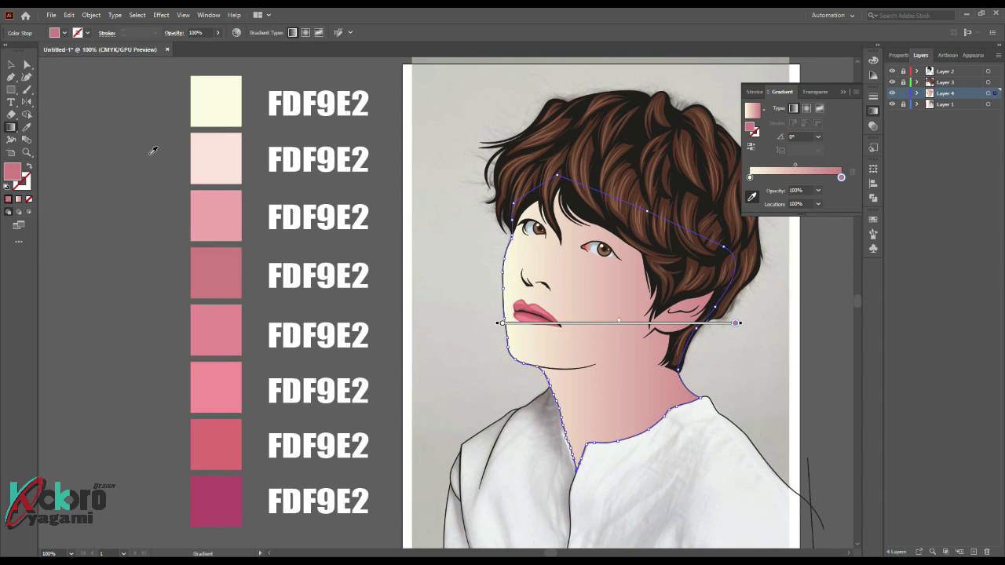
{"action": "left_click", "coordinate": [273, 89], "text": "ctrl"}
{"action": "left_click", "coordinate": [510, 261]}
{"action": "left_click_drag", "start_coordinate": [728, 427], "coordinate": [452, 186]}
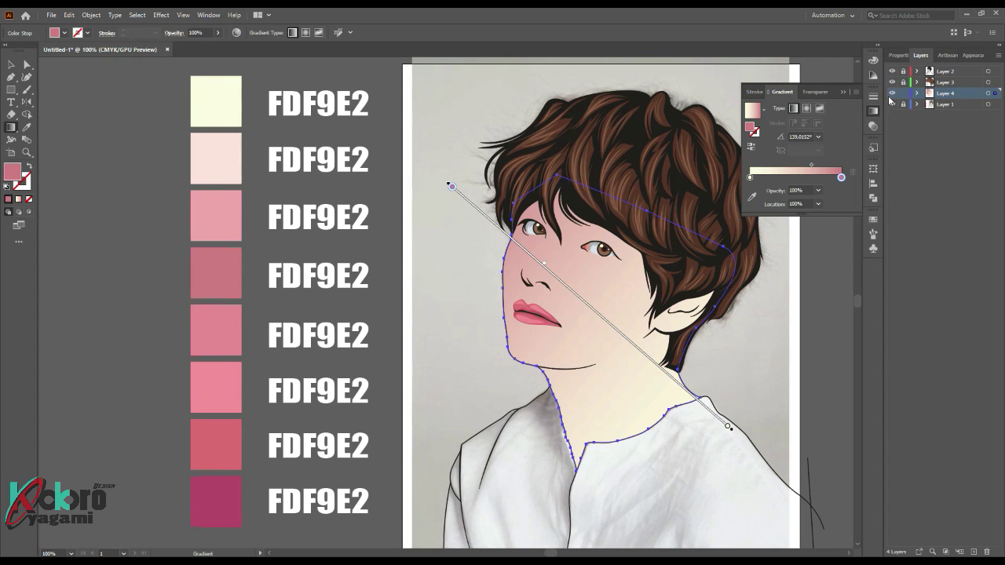
{"action": "mouse_move", "coordinate": [842, 178]}
{"action": "left_mouse_down"}
{"action": "mouse_move", "coordinate": [778, 177]}
{"action": "mouse_move", "coordinate": [803, 185]}
{"action": "left_mouse_up"}
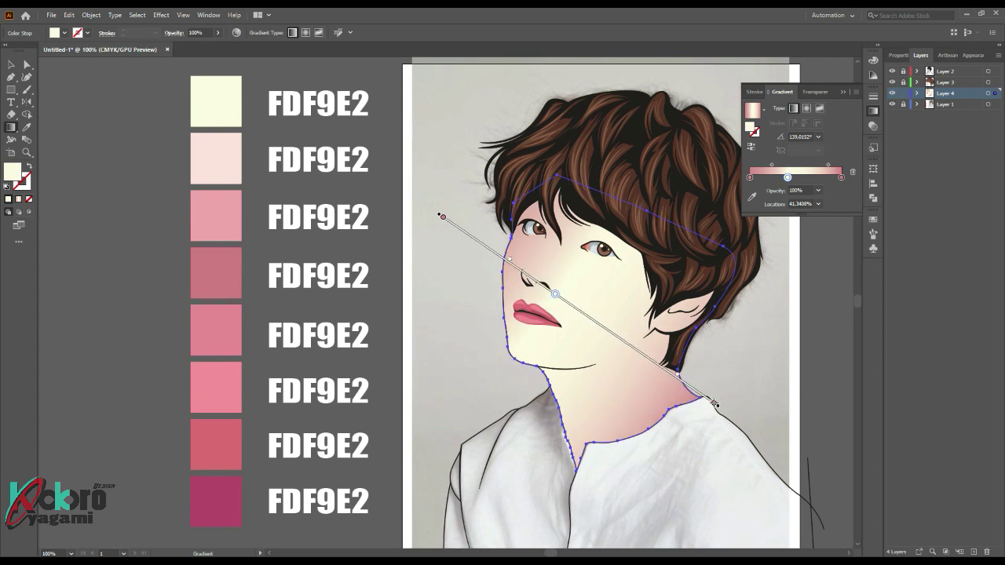
{"action": "left_click_drag", "start_coordinate": [488, 196], "coordinate": [728, 436]}
Step: Hide the background photo layer and zoom out to view the whole portrait
{"action": "left_click", "coordinate": [469, 325]}
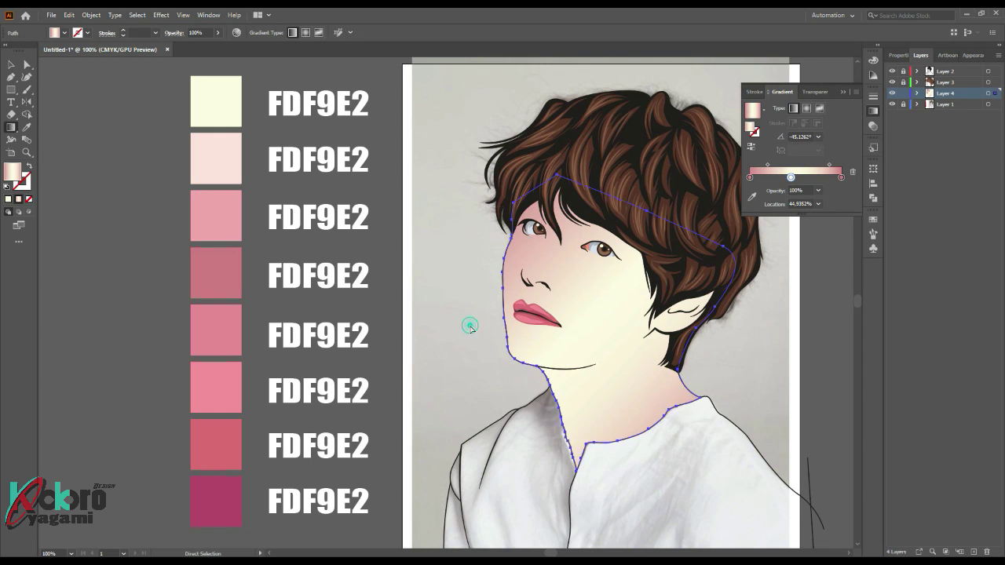
{"action": "key", "text": "ctrl+minus"}
{"action": "left_click", "coordinate": [892, 103]}
{"action": "key", "text": "ctrl+minus"}
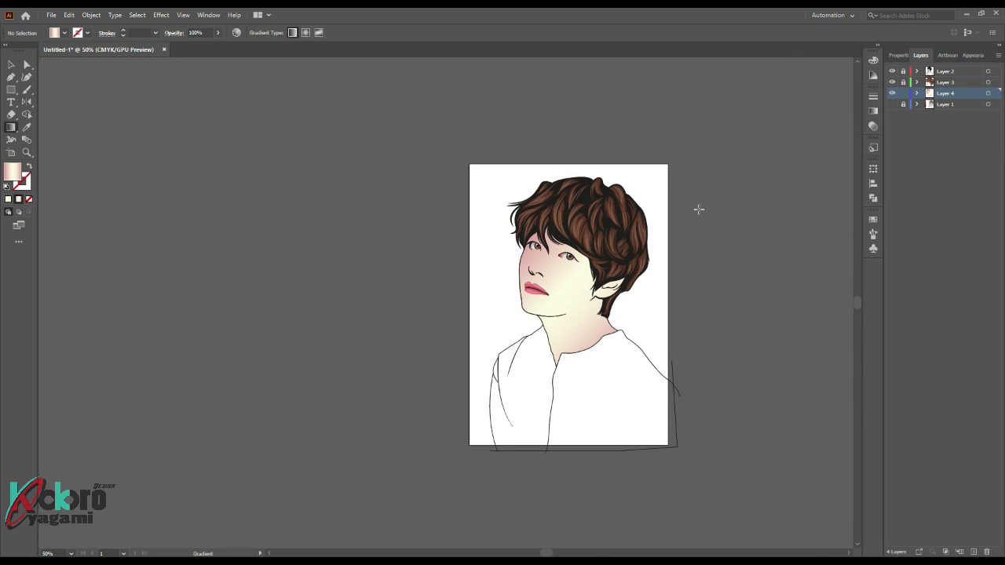
Step: Zoom in on the face and show the background photo layer again
{"action": "key", "text": "ctrl+plus"}
{"action": "key", "text": "ctrl+plus"}
{"action": "key", "text": "ctrl+plus"}
{"action": "key", "text": "ctrl+y"}
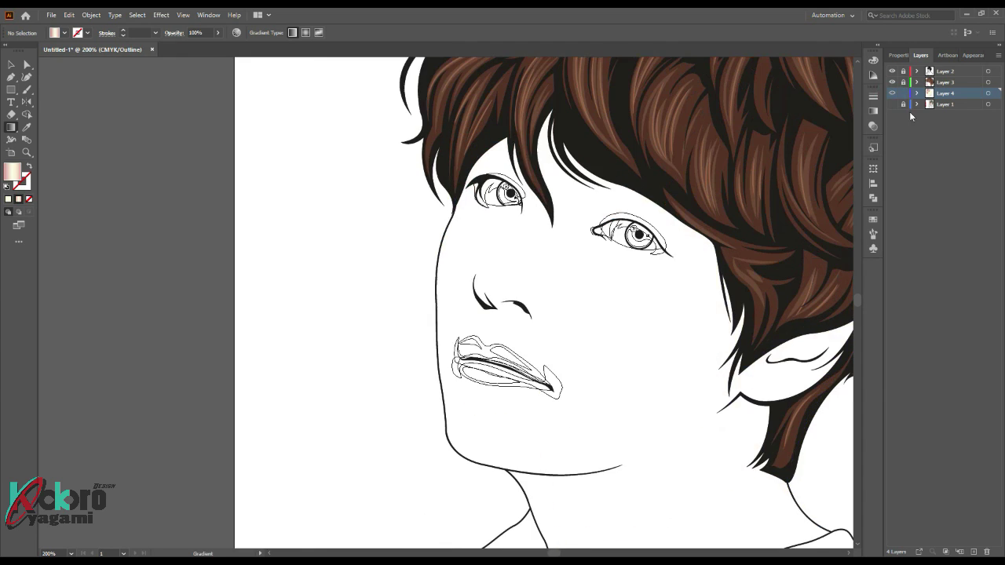
{"action": "left_click", "coordinate": [892, 104]}
{"action": "key", "text": "ctrl+y"}
{"action": "scroll", "coordinate": [640, 285], "scroll_direction": "down", "scroll_amount": 1}
Step: Create a new layer, Layer 5, for the facial shading
{"action": "key", "text": "ctrl+l"}
{"action": "left_click_drag", "start_coordinate": [411, 118], "coordinate": [832, 527]}
{"action": "key", "text": "ctrl+shift+a"}
{"action": "scroll", "coordinate": [570, 288], "scroll_direction": "up", "scroll_amount": 1}
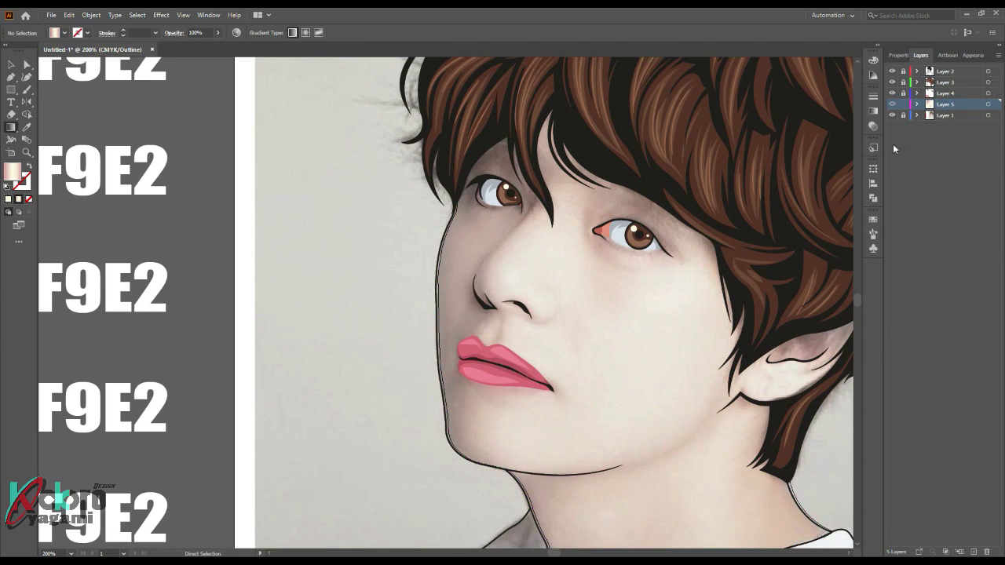
{"action": "scroll", "coordinate": [476, 275], "scroll_direction": "up", "scroll_amount": 3}
{"action": "scroll", "coordinate": [511, 259], "scroll_direction": "down", "scroll_amount": 2}
{"action": "scroll", "coordinate": [505, 258], "scroll_direction": "up", "scroll_amount": 1}
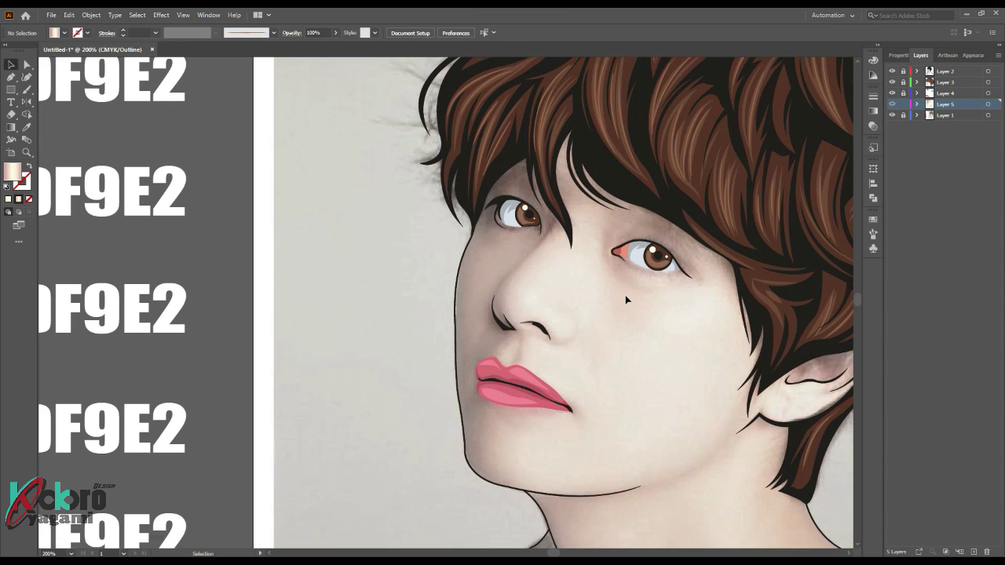
{"action": "scroll", "coordinate": [495, 201], "scroll_direction": "up", "scroll_amount": 1}
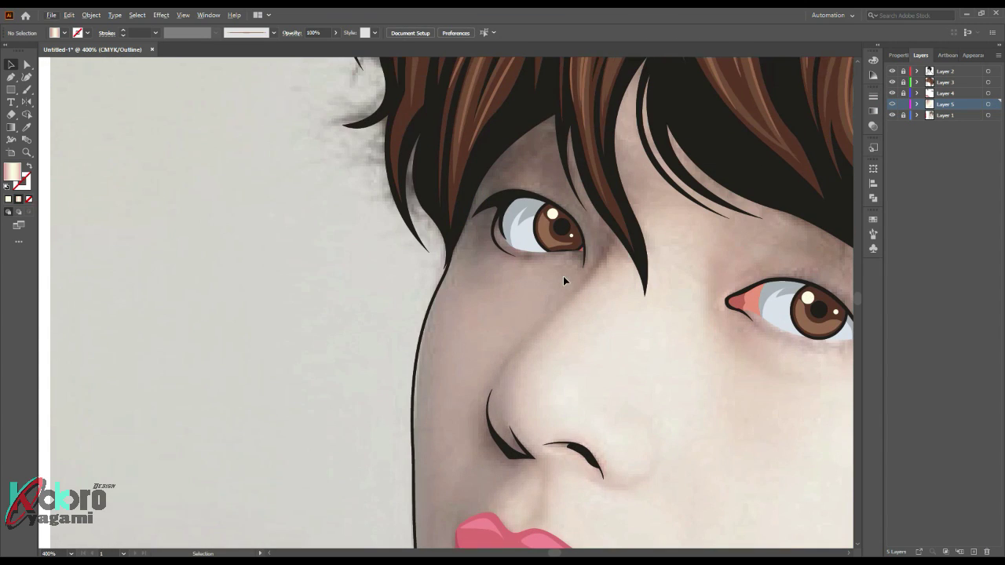
Step: Start the nose-shadow path down the nose side and around its bottom
{"action": "left_click", "coordinate": [606, 204]}
{"action": "left_click_drag", "start_coordinate": [487, 421], "coordinate": [488, 394]}
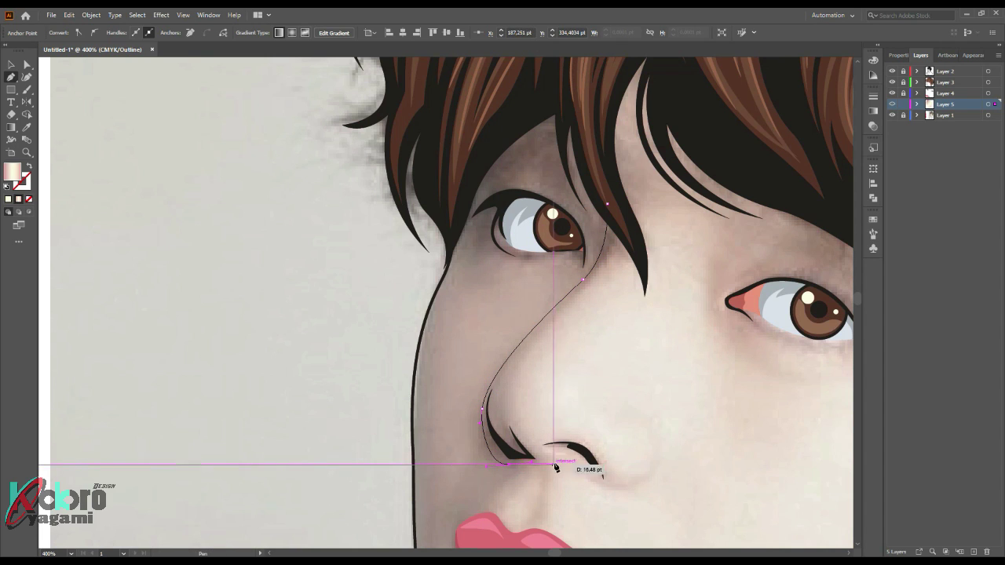
{"action": "left_click_drag", "start_coordinate": [655, 464], "coordinate": [666, 423]}
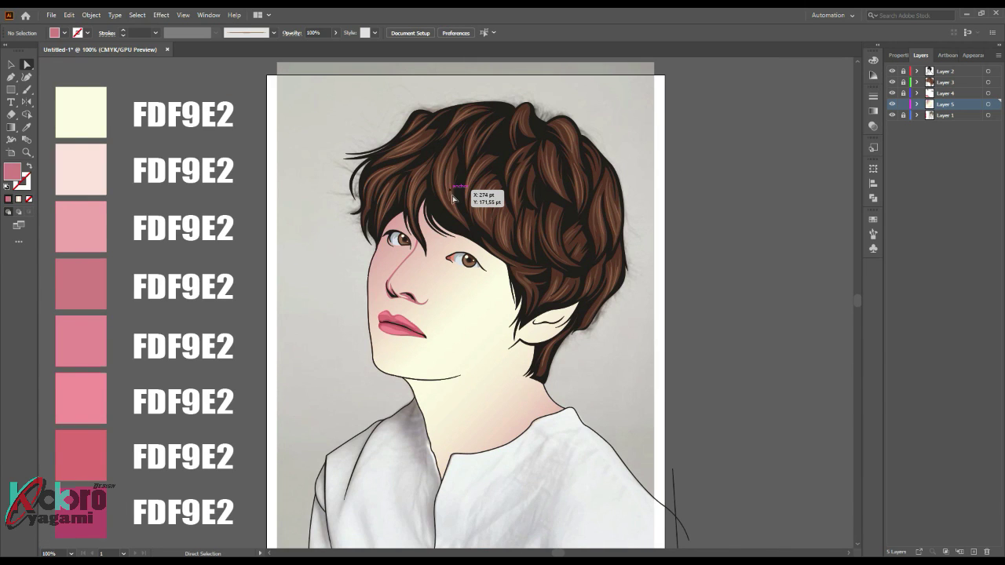
Step: Draw a shading path above the left eye and select the nose shading shape
{"action": "scroll", "coordinate": [453, 198], "scroll_direction": "up", "scroll_amount": 2}
{"action": "scroll", "coordinate": [424, 228], "scroll_direction": "up", "scroll_amount": 1}
{"action": "scroll", "coordinate": [395, 263], "scroll_direction": "up", "scroll_amount": 1}
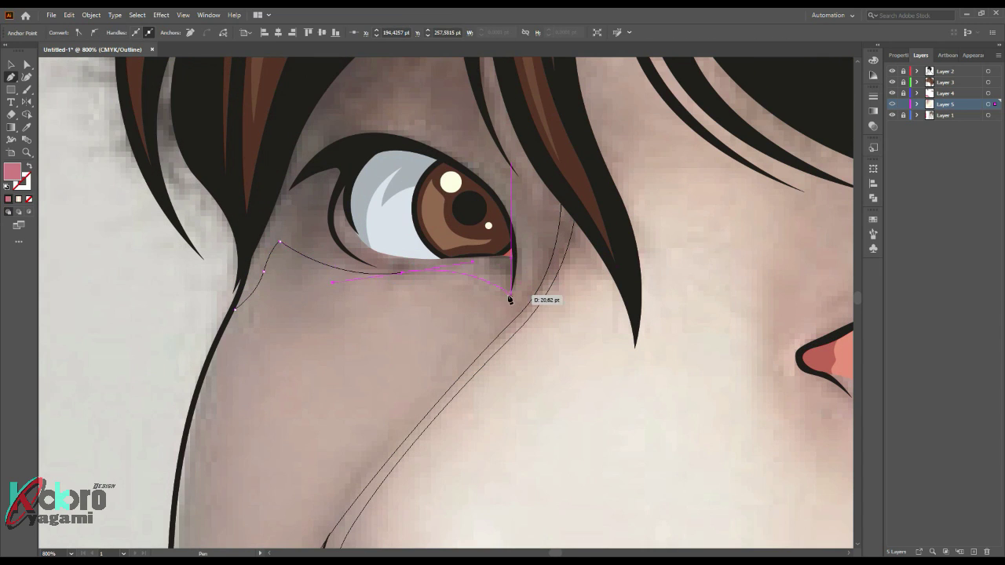
{"action": "scroll", "coordinate": [505, 191], "scroll_direction": "up", "scroll_amount": 3}
{"action": "left_click_drag", "start_coordinate": [364, 273], "coordinate": [467, 161]}
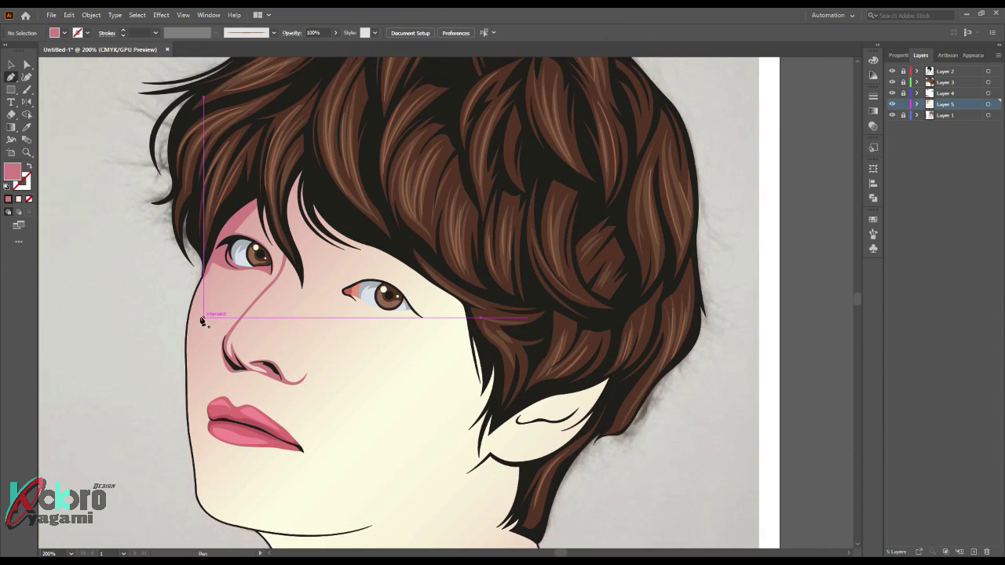
{"action": "scroll", "coordinate": [203, 320], "scroll_direction": "down", "scroll_amount": 1}
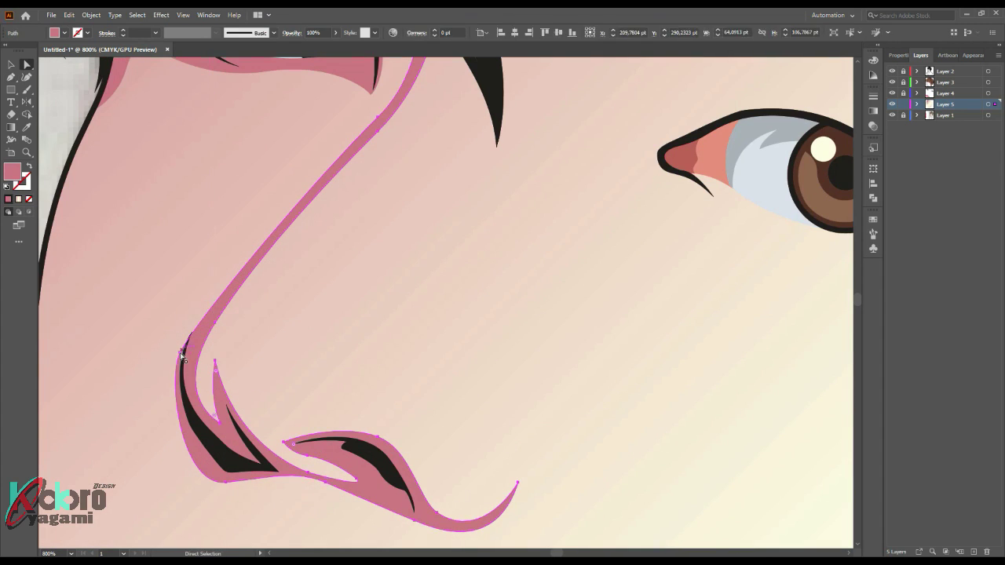
{"action": "left_click", "coordinate": [180, 352], "text": "ctrl"}
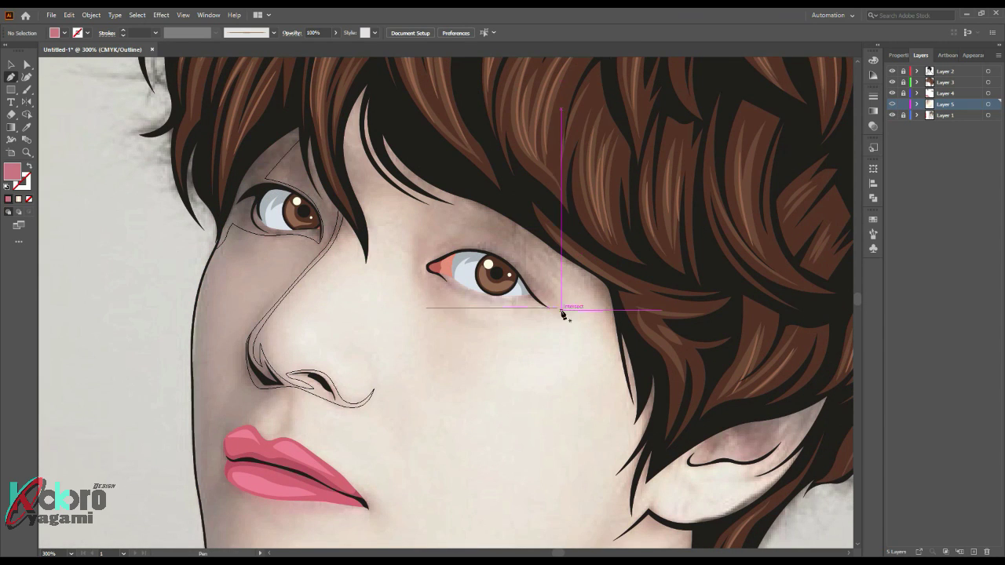
Step: Trace pink shading from the eye's inner corner and inside the ear
{"action": "left_click", "coordinate": [562, 309]}
{"action": "left_click", "coordinate": [449, 250]}
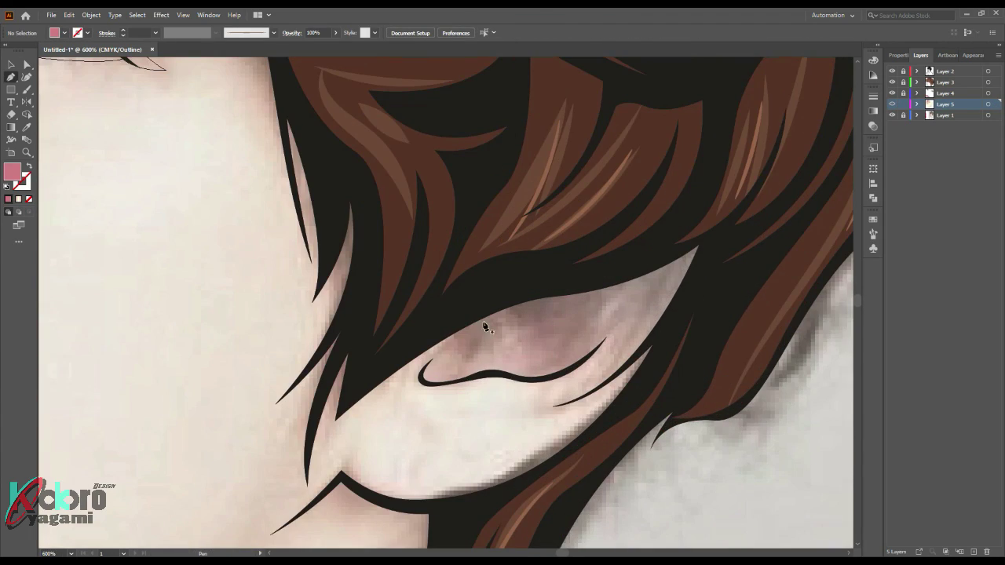
{"action": "left_click_drag", "start_coordinate": [422, 381], "coordinate": [511, 385]}
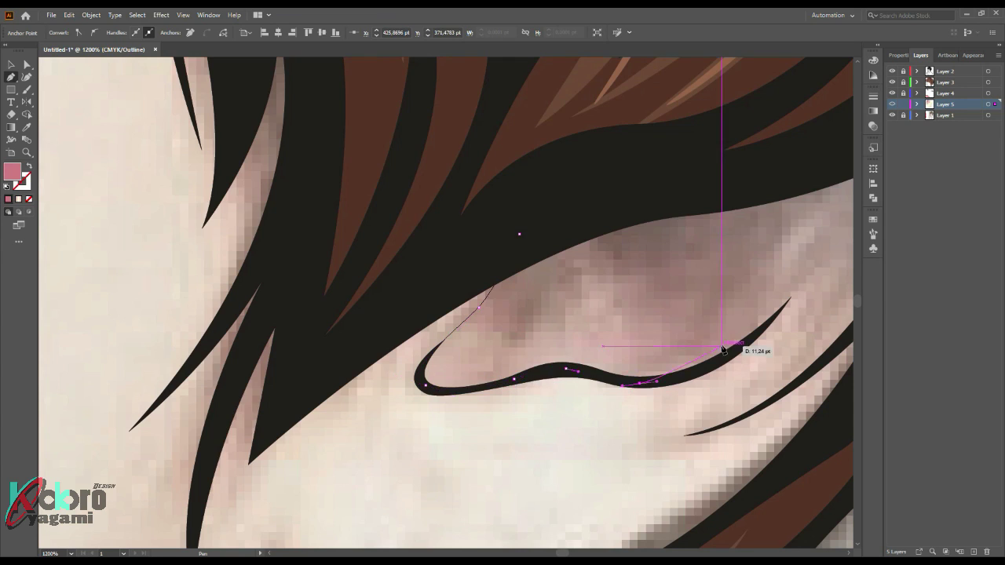
{"action": "key", "text": "ctrl+minus"}
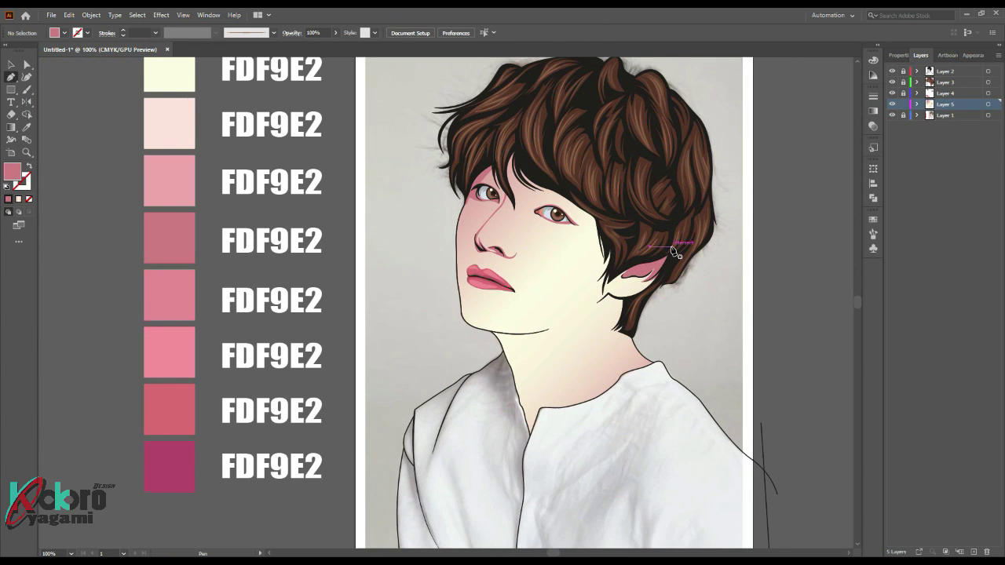
{"action": "key", "text": "ctrl+plus"}
{"action": "key", "text": "ctrl+plus"}
{"action": "key", "text": "ctrl+plus"}
{"action": "key", "text": "ctrl+plus"}
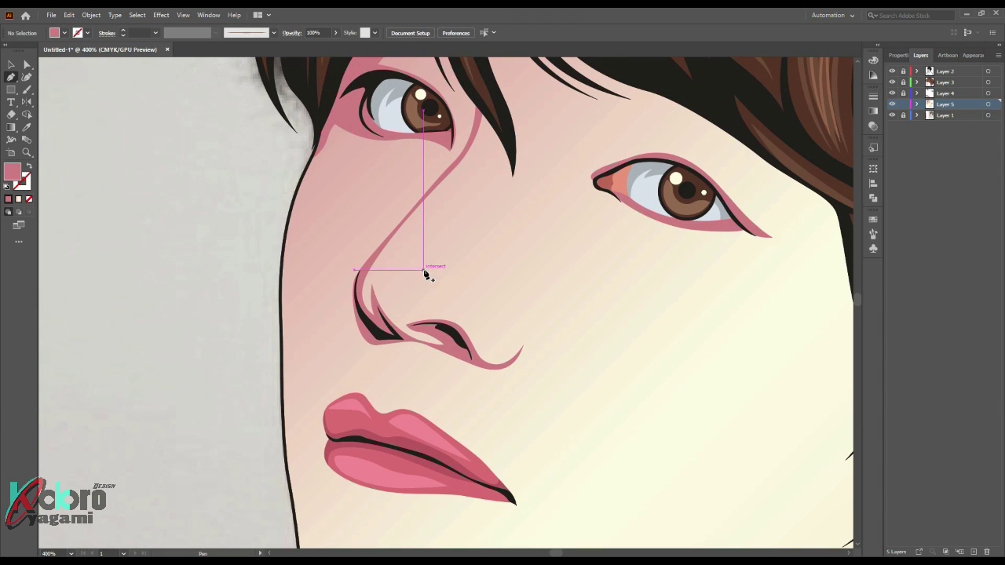
{"action": "key", "text": "ctrl+minus"}
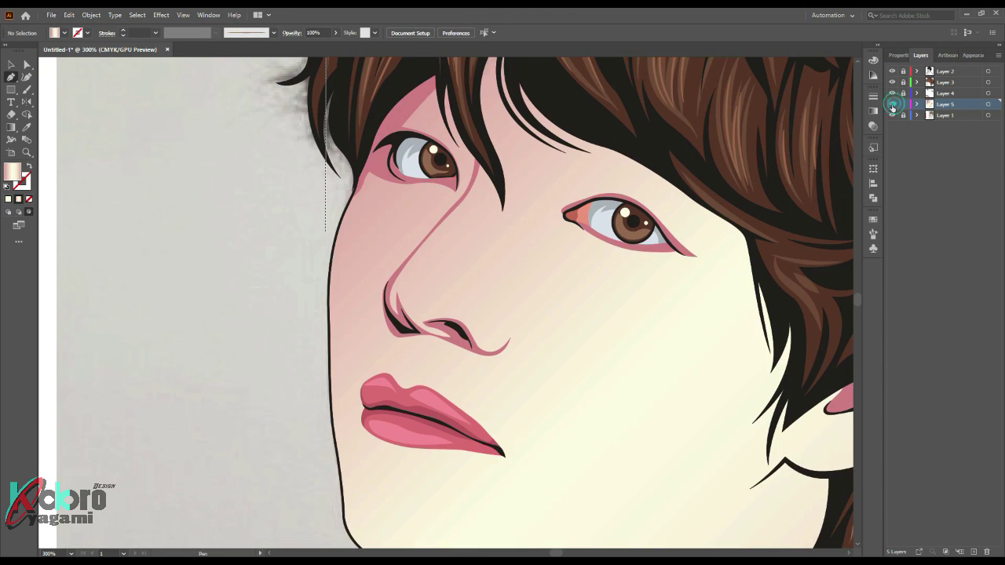
Step: Show the artwork as outlines over the photo and zoom in on the nose
{"action": "left_click", "coordinate": [892, 104], "text": "ctrl"}
{"action": "left_click", "coordinate": [492, 161]}
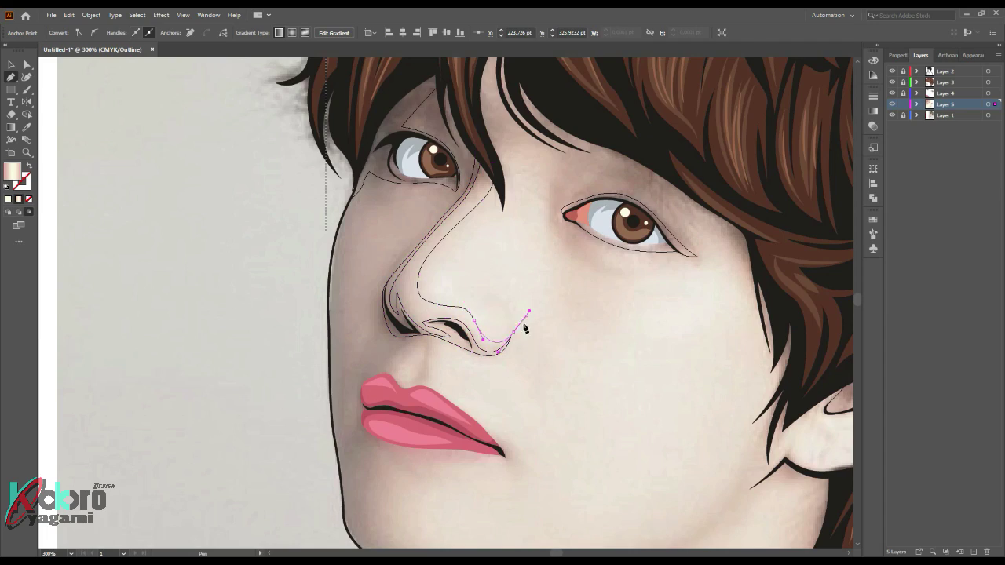
{"action": "key", "text": "ctrl+plus"}
{"action": "key", "text": "ctrl+plus"}
{"action": "key", "text": "ctrl+plus"}
{"action": "key", "text": "ctrl+plus"}
{"action": "key", "text": "ctrl+plus"}
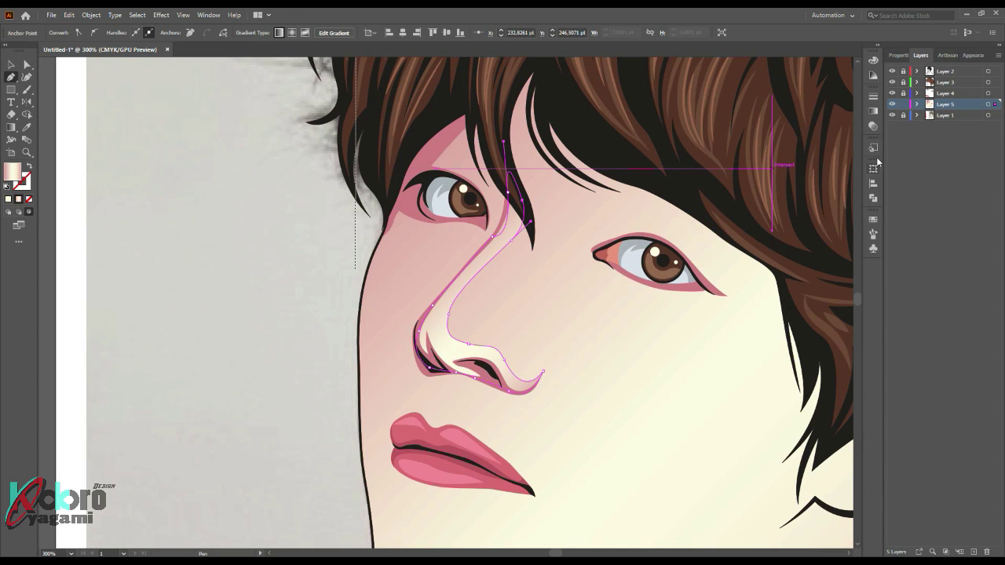
Step: Give the nose shape a pink gradient fading to 0% opacity toward the cheek
{"action": "left_click", "coordinate": [873, 111]}
{"action": "left_click", "coordinate": [751, 191]}
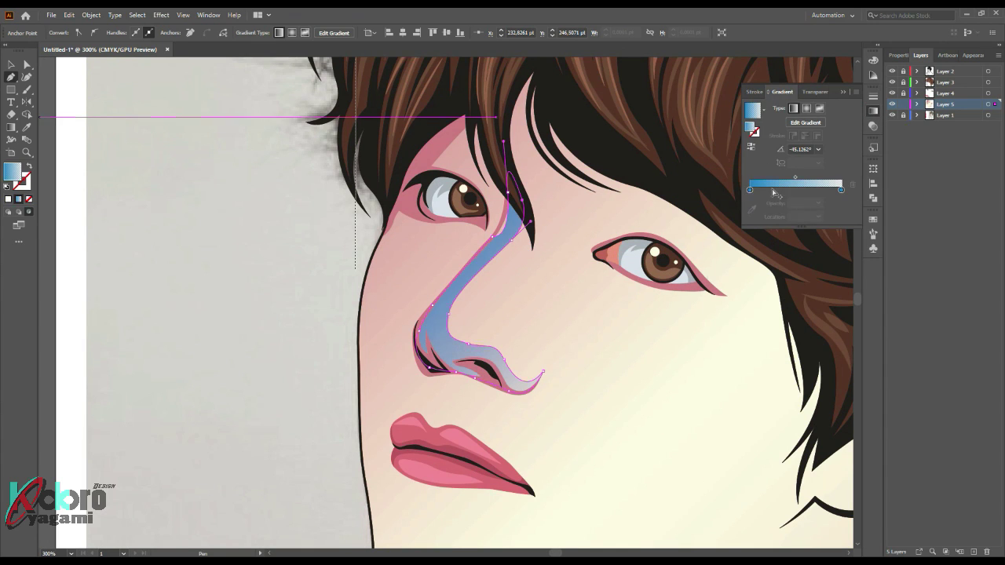
{"action": "left_click", "coordinate": [752, 208]}
{"action": "left_click", "coordinate": [424, 209]}
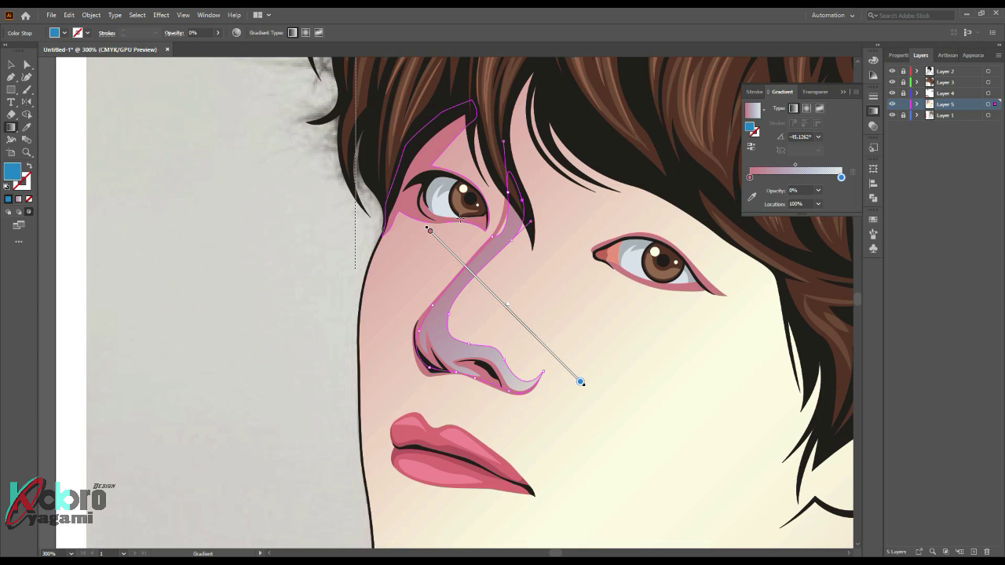
{"action": "left_click", "coordinate": [467, 222]}
{"action": "left_click", "coordinate": [818, 190]}
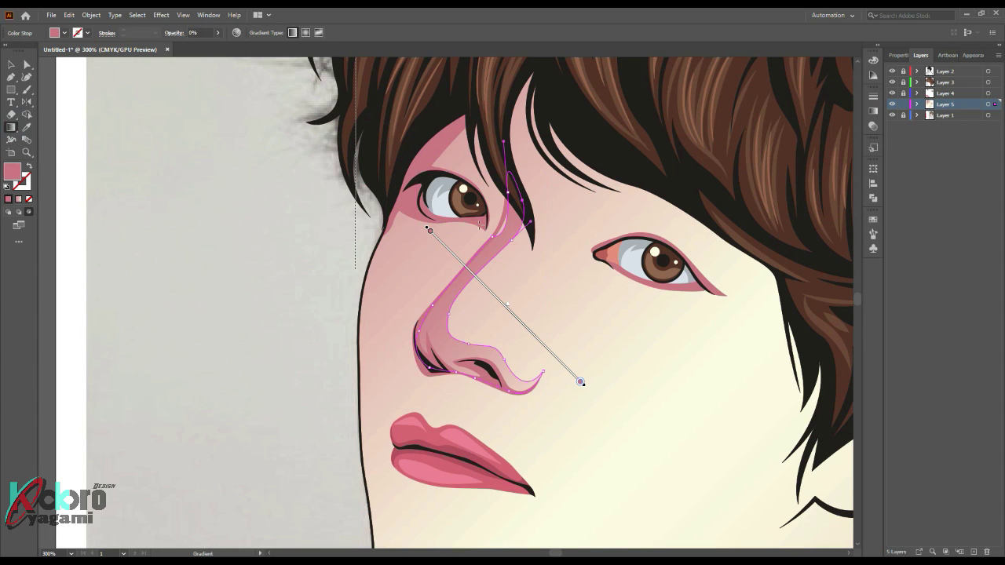
{"action": "left_click_drag", "start_coordinate": [432, 273], "coordinate": [528, 357]}
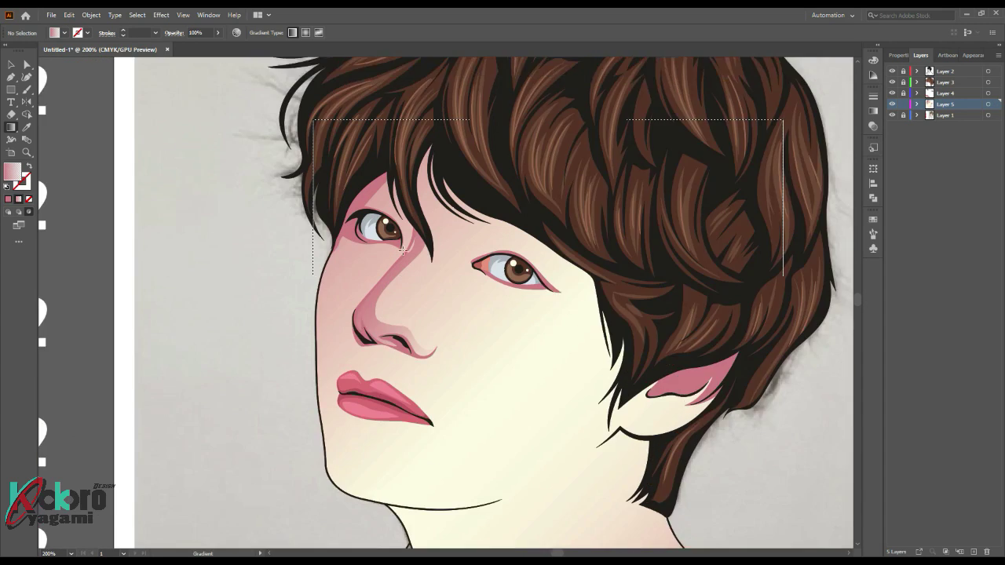
Step: Select the nose shape with Direct Selection to check its anchor points
{"action": "scroll", "coordinate": [402, 249], "scroll_direction": "up", "scroll_amount": 2}
{"action": "key", "text": "a"}
{"action": "left_click", "coordinate": [433, 287]}
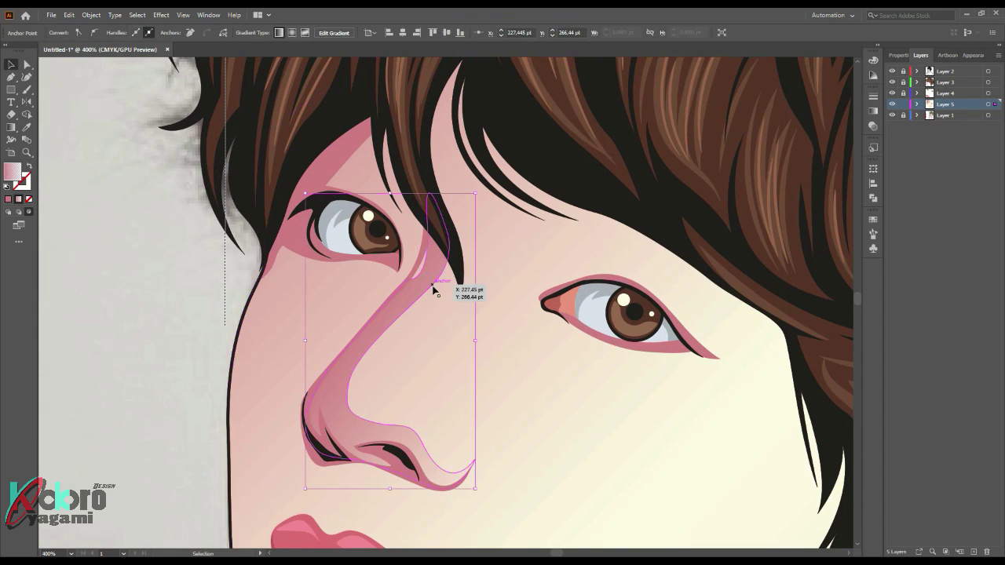
{"action": "scroll", "coordinate": [431, 165], "scroll_direction": "up", "scroll_amount": 4}
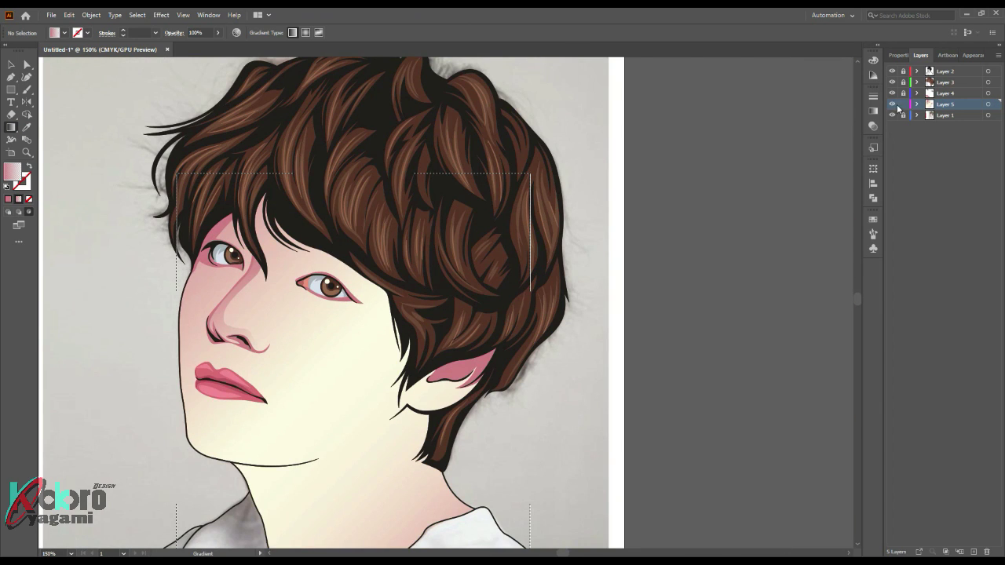
Step: Show outlines over the photo and start the face-side shadow path along jaw and nose
{"action": "left_click", "coordinate": [892, 104], "text": "ctrl"}
{"action": "left_click", "coordinate": [568, 411]}
{"action": "left_click_drag", "start_coordinate": [312, 518], "coordinate": [307, 524]}
{"action": "left_click_drag", "start_coordinate": [209, 422], "coordinate": [236, 425]}
{"action": "left_click_drag", "start_coordinate": [274, 344], "coordinate": [267, 314]}
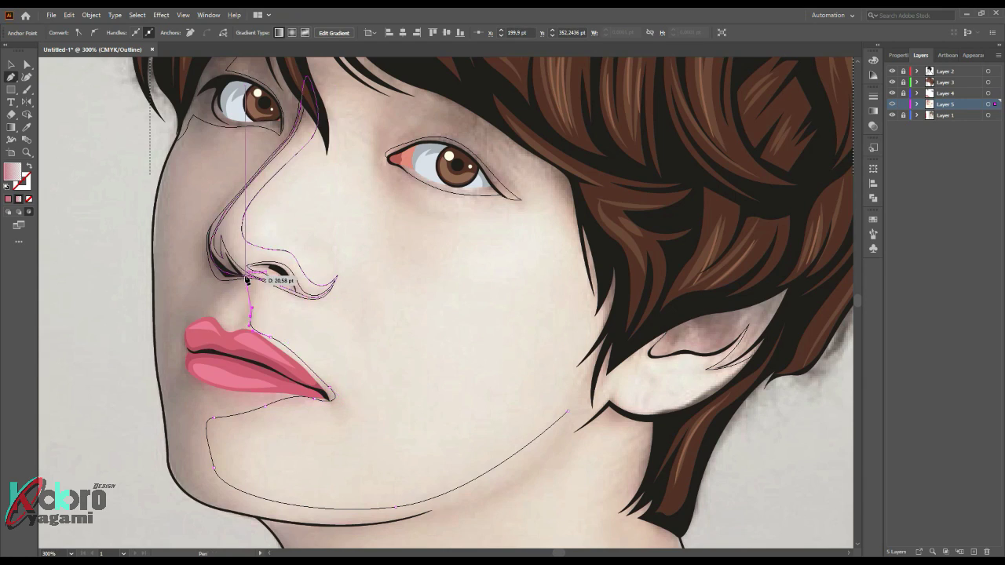
{"action": "scroll", "coordinate": [283, 290], "scroll_direction": "up", "scroll_amount": 3}
{"action": "scroll", "coordinate": [193, 331], "scroll_direction": "down", "scroll_amount": 5}
{"action": "scroll", "coordinate": [194, 361], "scroll_direction": "up", "scroll_amount": 4}
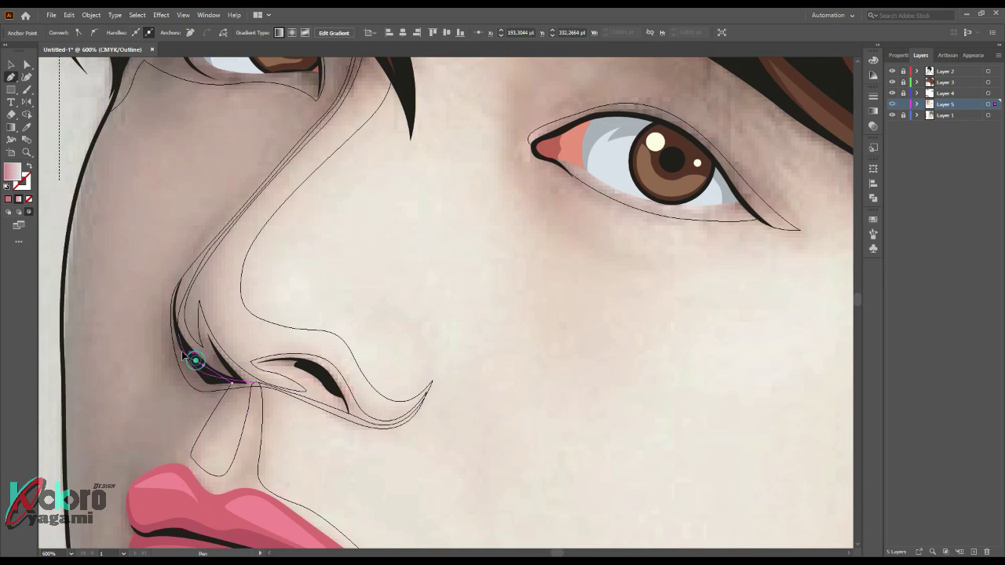
{"action": "scroll", "coordinate": [200, 264], "scroll_direction": "down", "scroll_amount": 2}
Step: Continue the shadow path past the nostril and eye, finishing at the chin
{"action": "left_click_drag", "start_coordinate": [135, 385], "coordinate": [110, 326]}
{"action": "left_click_drag", "start_coordinate": [185, 205], "coordinate": [314, 218]}
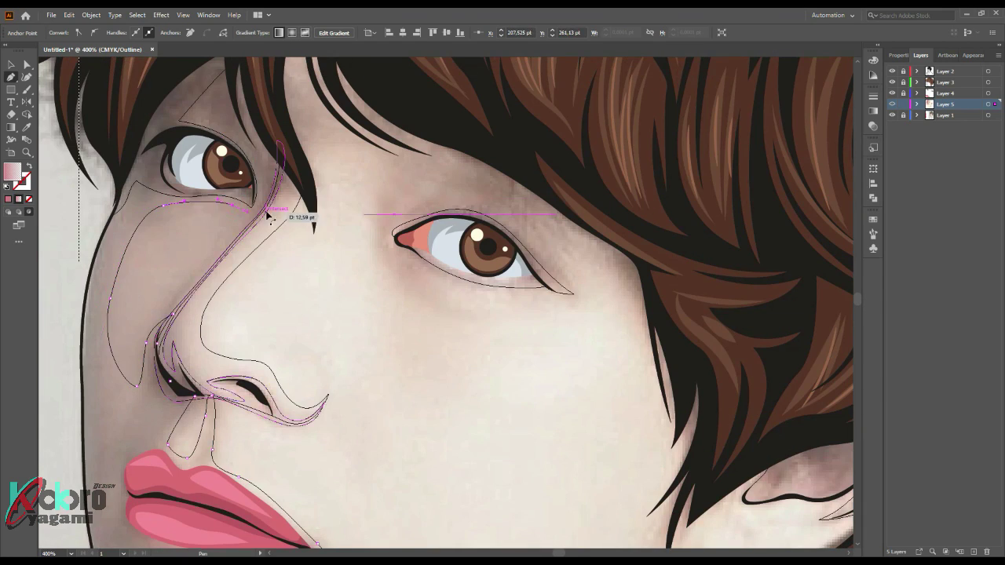
{"action": "scroll", "coordinate": [314, 218], "scroll_direction": "up", "scroll_amount": 2}
{"action": "scroll", "coordinate": [285, 157], "scroll_direction": "down", "scroll_amount": 4}
{"action": "scroll", "coordinate": [196, 297], "scroll_direction": "up", "scroll_amount": 3}
{"action": "scroll", "coordinate": [197, 297], "scroll_direction": "up", "scroll_amount": 2}
{"action": "left_click_drag", "start_coordinate": [196, 297], "coordinate": [162, 290]}
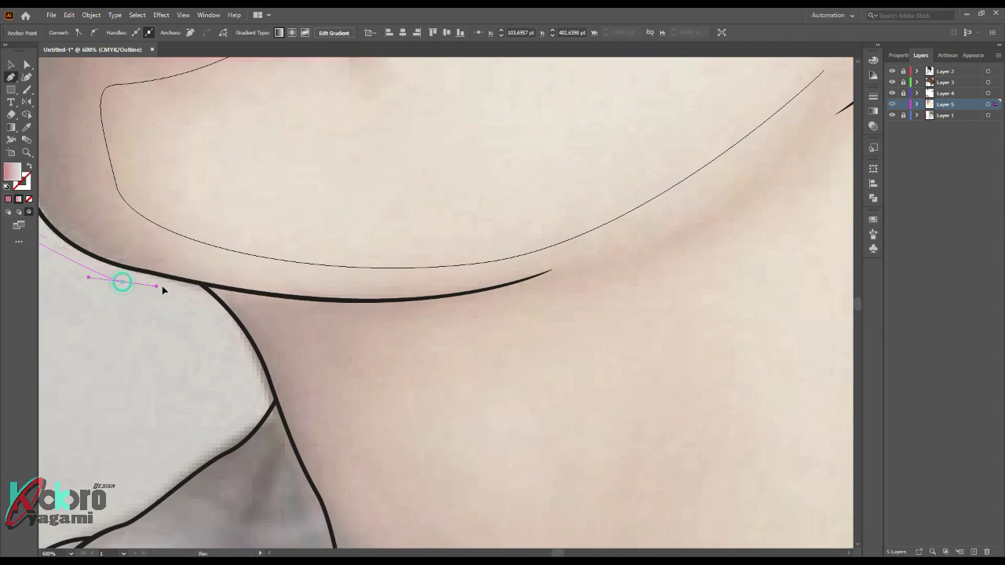
{"action": "mouse_move", "coordinate": [636, 251]}
{"action": "left_mouse_down"}
{"action": "mouse_move", "coordinate": [363, 334]}
{"action": "mouse_move", "coordinate": [402, 331]}
{"action": "left_mouse_up"}
Step: Redrag the ear's pink gradient and deselect the ear shape
{"action": "scroll", "coordinate": [556, 168], "scroll_direction": "down", "scroll_amount": 2}
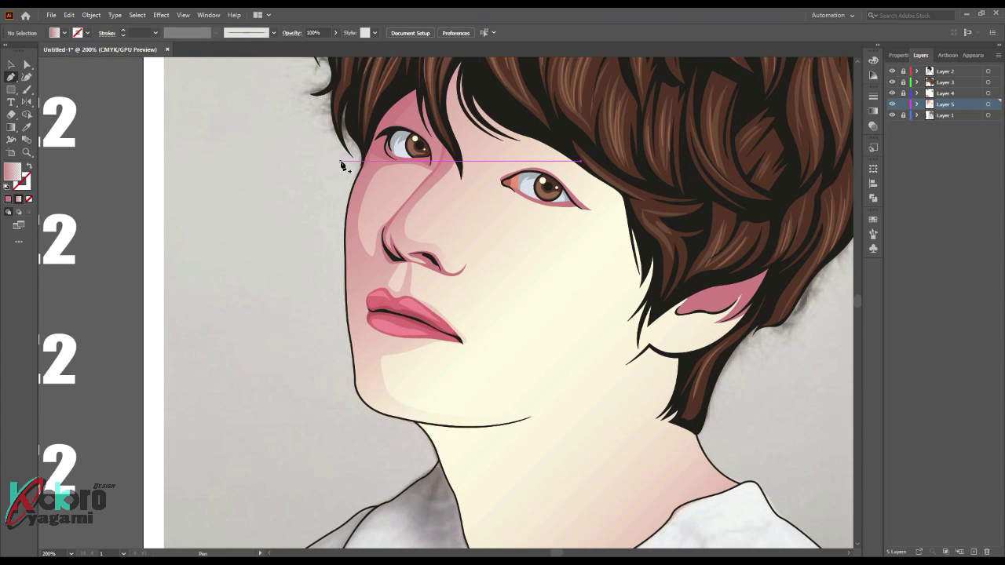
{"action": "scroll", "coordinate": [343, 165], "scroll_direction": "down", "scroll_amount": 2}
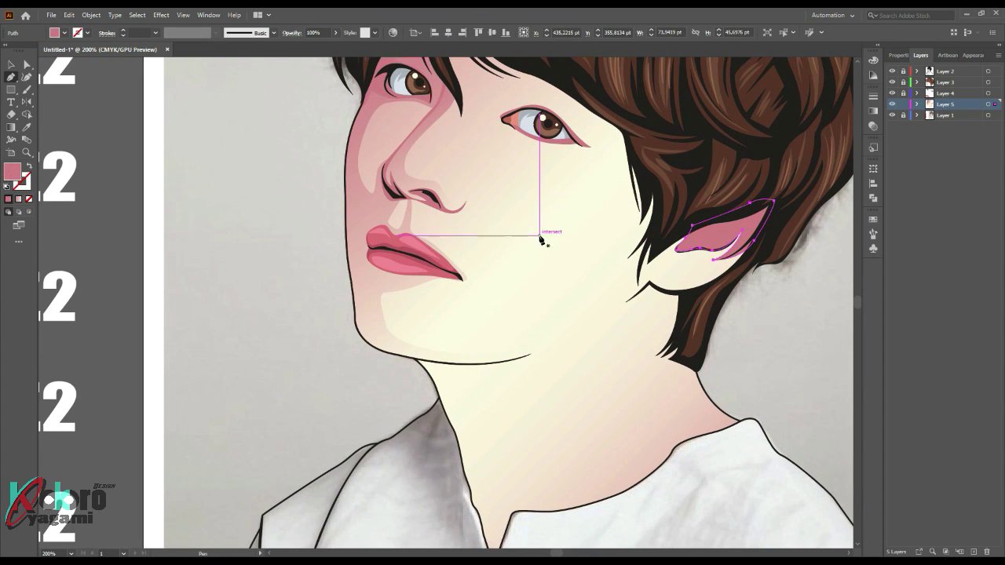
{"action": "left_click_drag", "start_coordinate": [674, 230], "coordinate": [775, 229]}
{"action": "key", "text": "ctrl+shift+a"}
{"action": "scroll", "coordinate": [659, 292], "scroll_direction": "down", "scroll_amount": 1}
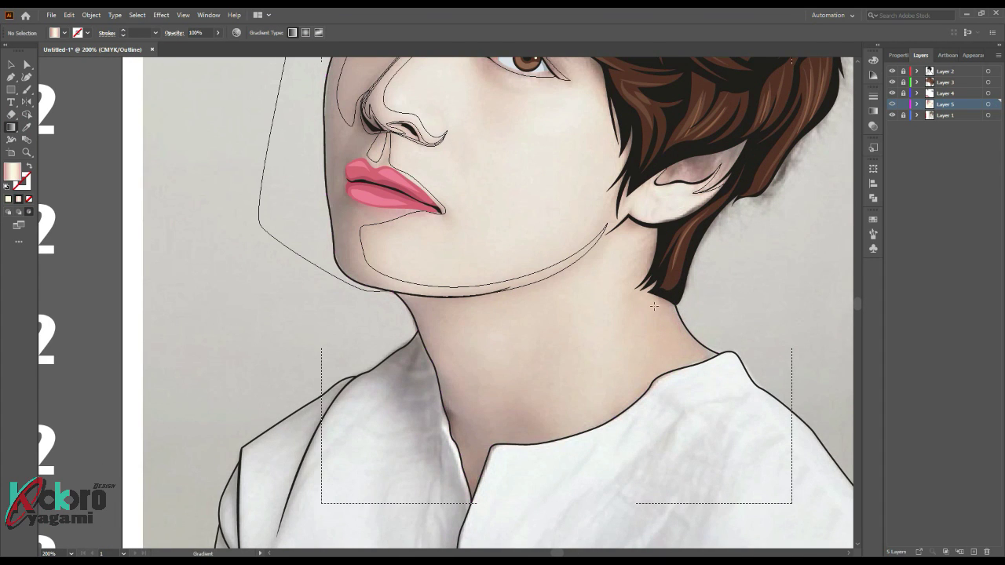
Step: Trace the first neck shadow outline with the Pen tool
{"action": "key", "text": "p"}
{"action": "left_click", "coordinate": [444, 287]}
{"action": "left_click", "coordinate": [496, 386]}
{"action": "left_click", "coordinate": [524, 373]}
{"action": "left_click", "coordinate": [601, 415]}
{"action": "key", "text": "ctrl+plus"}
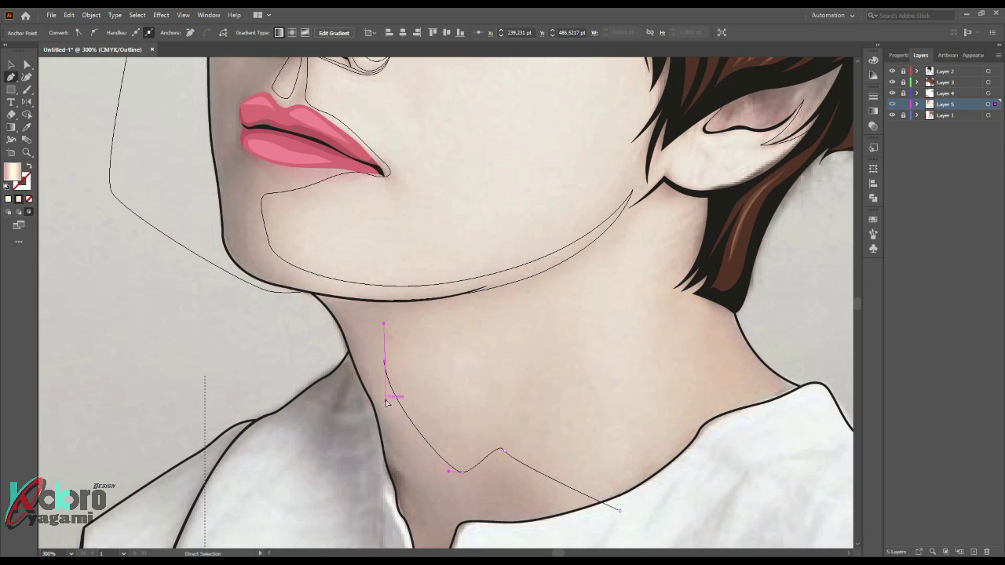
Step: Draw and close a curved shadow shape under the jawline
{"action": "left_click_drag", "start_coordinate": [594, 237], "coordinate": [623, 201]}
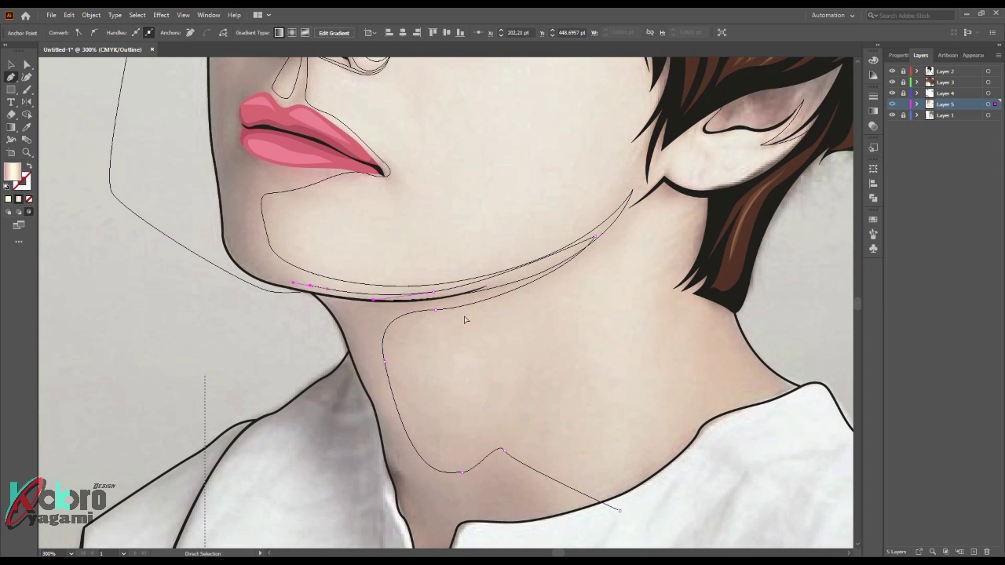
{"action": "scroll", "coordinate": [389, 308], "scroll_direction": "up", "scroll_amount": 2}
{"action": "left_click", "coordinate": [390, 296]}
{"action": "key", "text": "ctrl+y"}
{"action": "key", "text": "ctrl+minus"}
{"action": "key", "text": "ctrl+minus"}
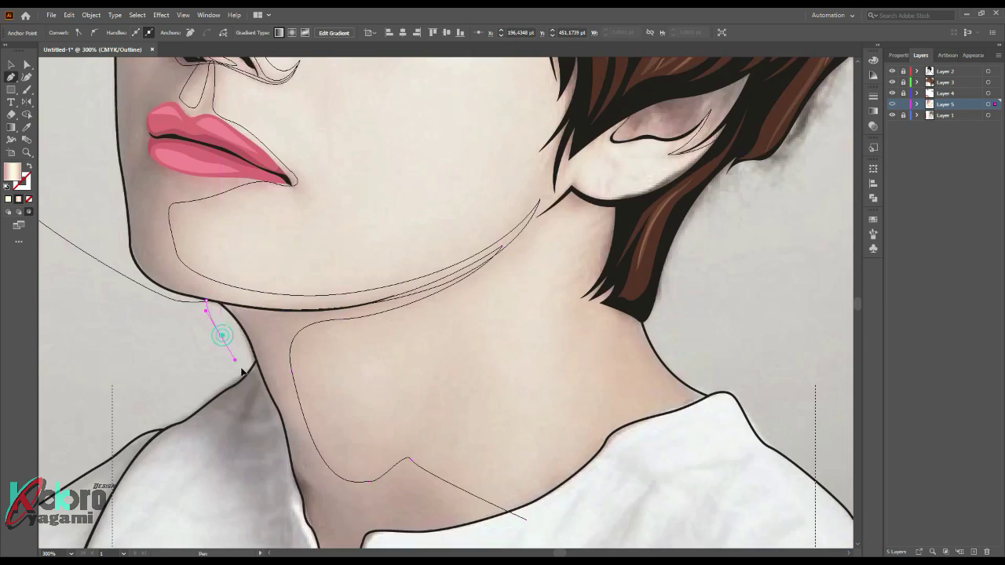
{"action": "key", "text": "ctrl+minus"}
{"action": "key", "text": "ctrl+minus"}
Step: Run a pink gradient across the neck shadow, adjusting where it fades out
{"action": "key", "text": "g"}
{"action": "left_click_drag", "start_coordinate": [228, 280], "coordinate": [399, 444]}
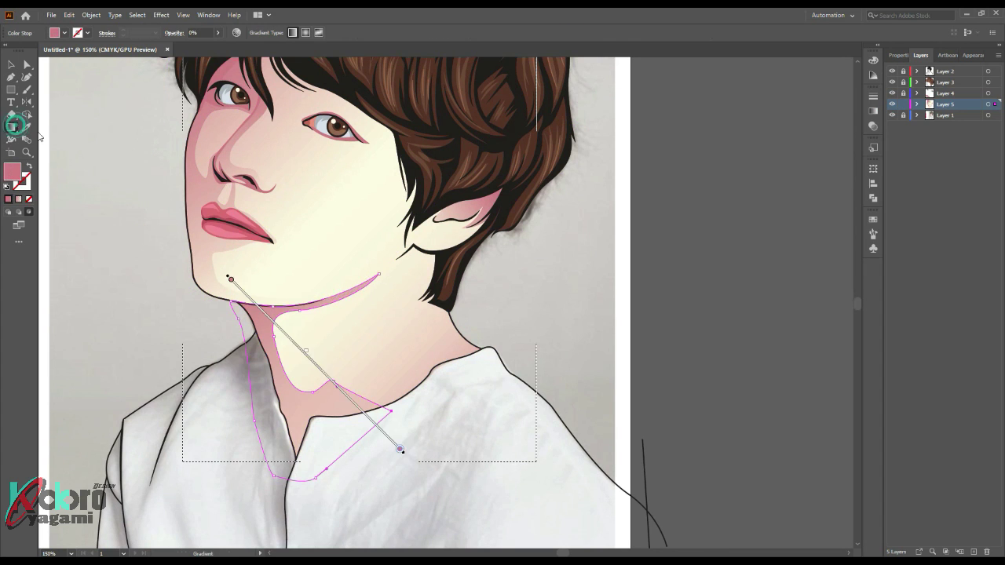
{"action": "left_click_drag", "start_coordinate": [227, 311], "coordinate": [374, 367]}
{"action": "key", "text": "ctrl+minus"}
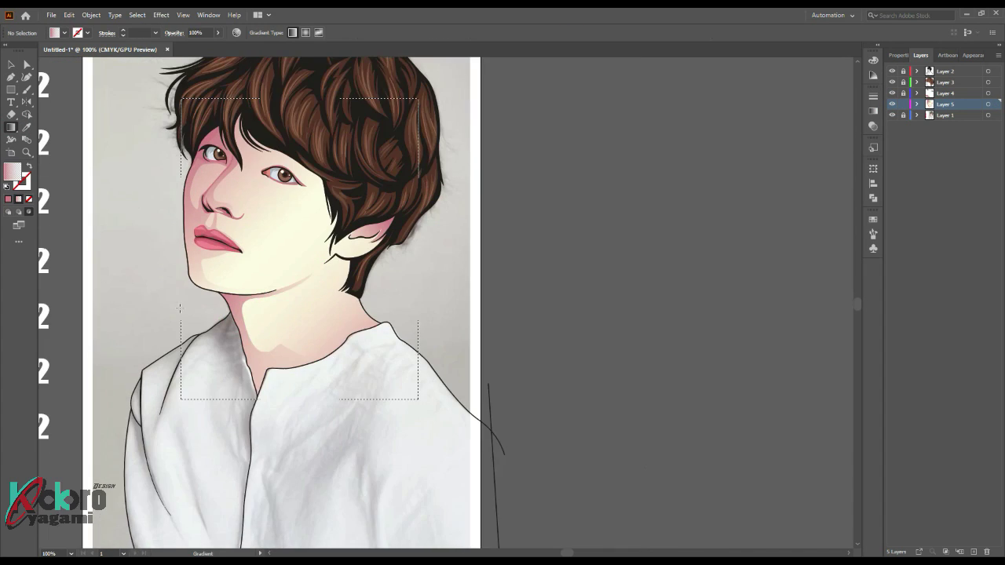
{"action": "key", "text": "ctrl+plus"}
{"action": "key", "text": "ctrl+plus"}
Step: Draw a second neck shadow shape and apply a pink gradient across it
{"action": "key", "text": "p"}
{"action": "left_click_drag", "start_coordinate": [337, 409], "coordinate": [469, 409]}
{"action": "left_click", "coordinate": [530, 235]}
{"action": "left_click", "coordinate": [567, 227]}
{"action": "left_click", "coordinate": [599, 337]}
{"action": "left_click", "coordinate": [455, 411]}
{"action": "key", "text": "g"}
{"action": "left_click_drag", "start_coordinate": [468, 309], "coordinate": [640, 349]}
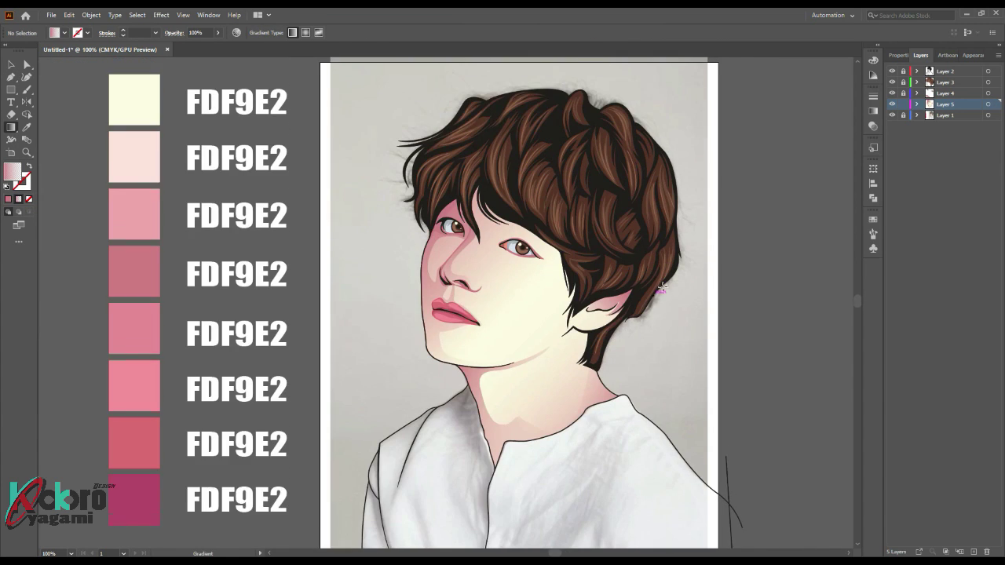
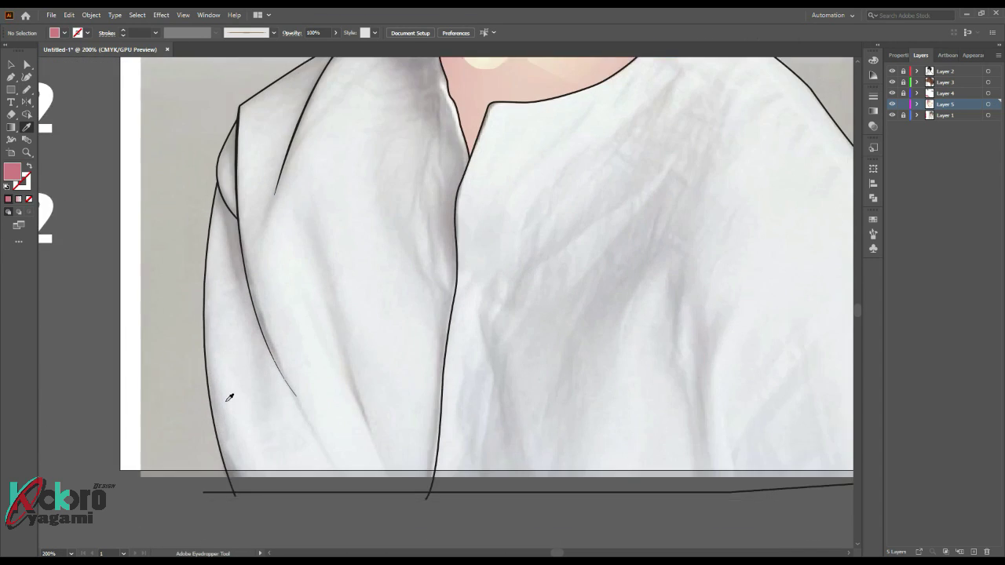
Step: On Layer 2, draw a pink rectangle over the shirt, trim it to the shirt outline, then delete it
{"action": "scroll", "coordinate": [228, 387], "scroll_direction": "up", "scroll_amount": 1}
{"action": "scroll", "coordinate": [623, 320], "scroll_direction": "down", "scroll_amount": 1}
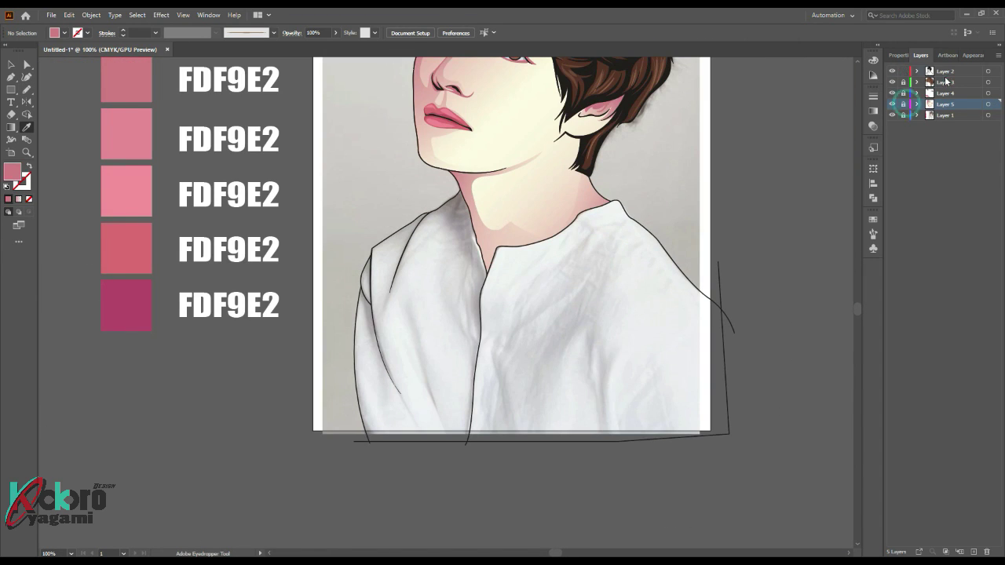
{"action": "left_click", "coordinate": [945, 71]}
{"action": "key", "text": "m"}
{"action": "left_click_drag", "start_coordinate": [334, 137], "coordinate": [754, 464]}
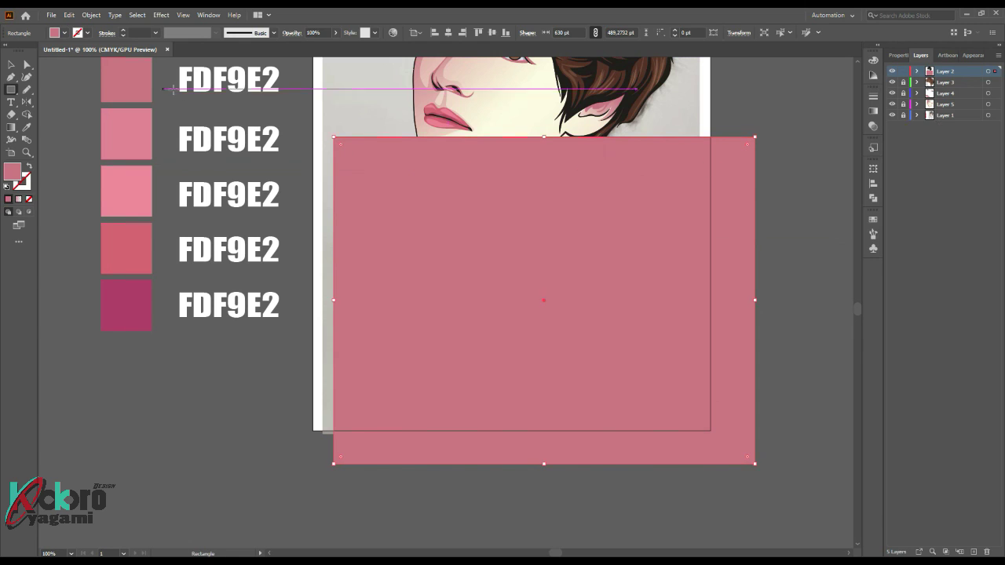
{"action": "left_click", "coordinate": [520, 140]}
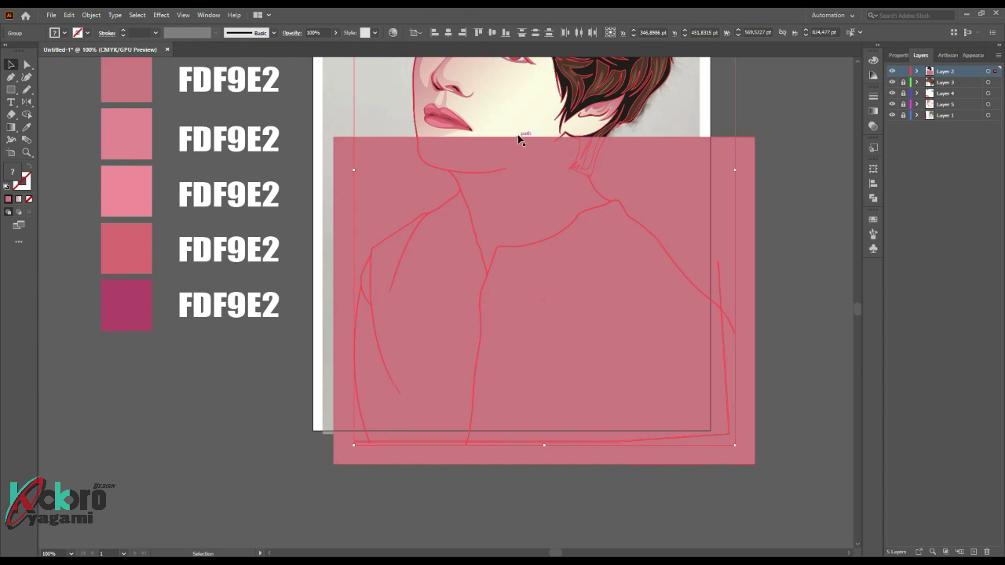
{"action": "left_click", "coordinate": [523, 145]}
{"action": "left_click_drag", "start_coordinate": [523, 145], "coordinate": [526, 192]}
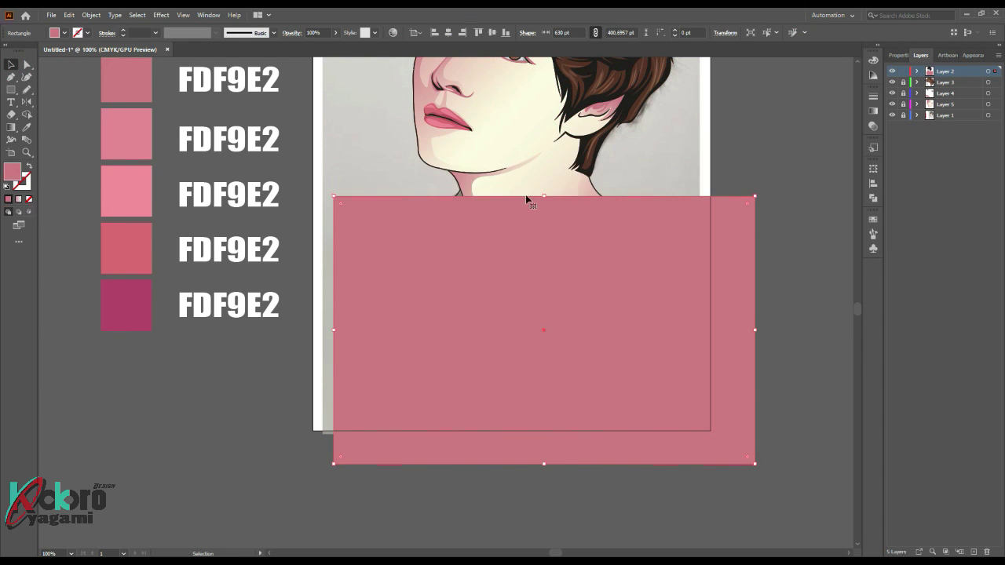
{"action": "left_click", "coordinate": [388, 190], "text": "shift"}
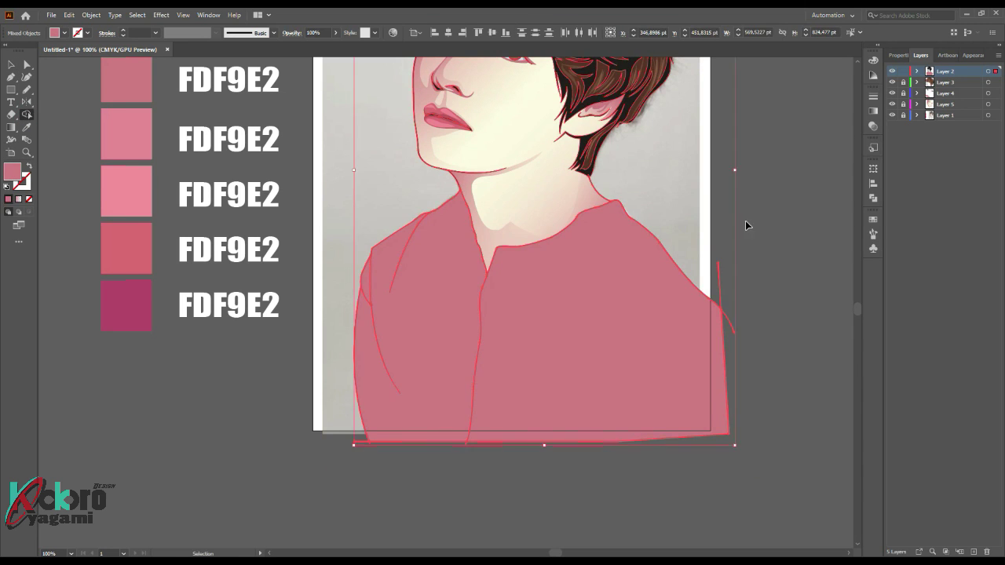
{"action": "left_click", "coordinate": [465, 319]}
{"action": "key", "text": "Delete"}
Step: Add a new shading layer and fill the shirt fold paths with a sampled grey
{"action": "left_click", "coordinate": [974, 552]}
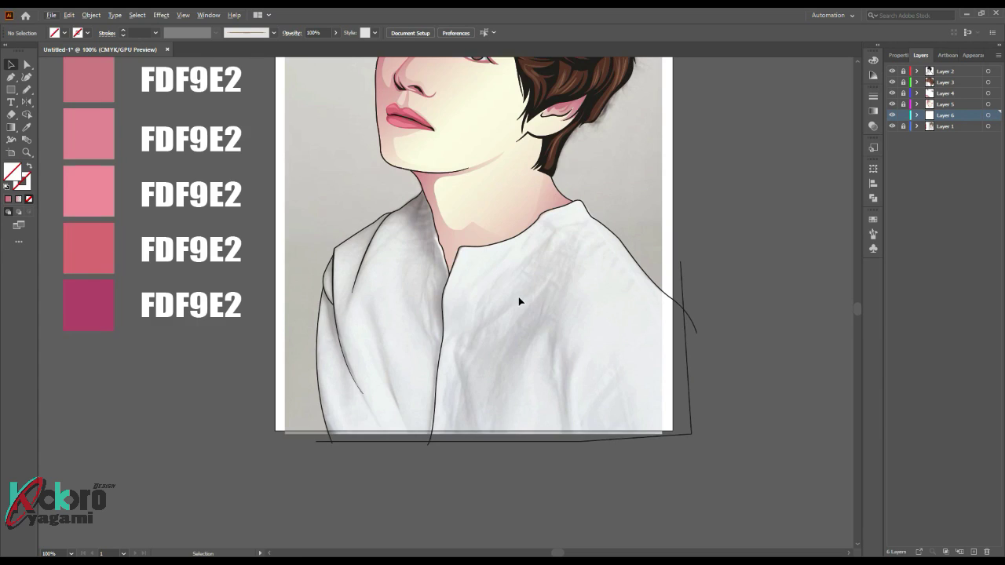
{"action": "key", "text": "ctrl+plus"}
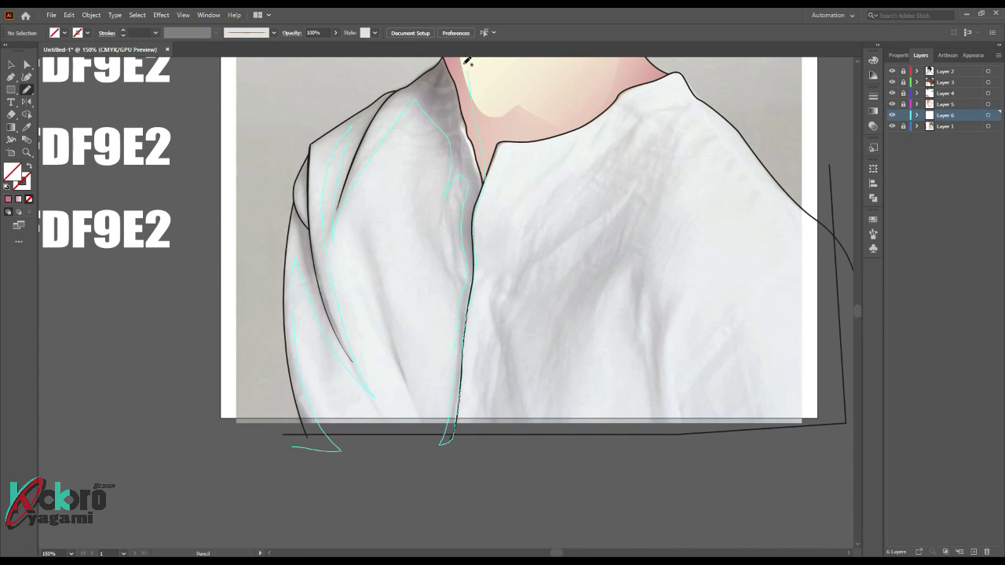
{"action": "key", "text": "ctrl+a"}
{"action": "scroll", "coordinate": [354, 382], "scroll_direction": "up", "scroll_amount": 1}
{"action": "key", "text": "i"}
{"action": "left_click", "coordinate": [393, 197]}
{"action": "double_click", "coordinate": [12, 171]}
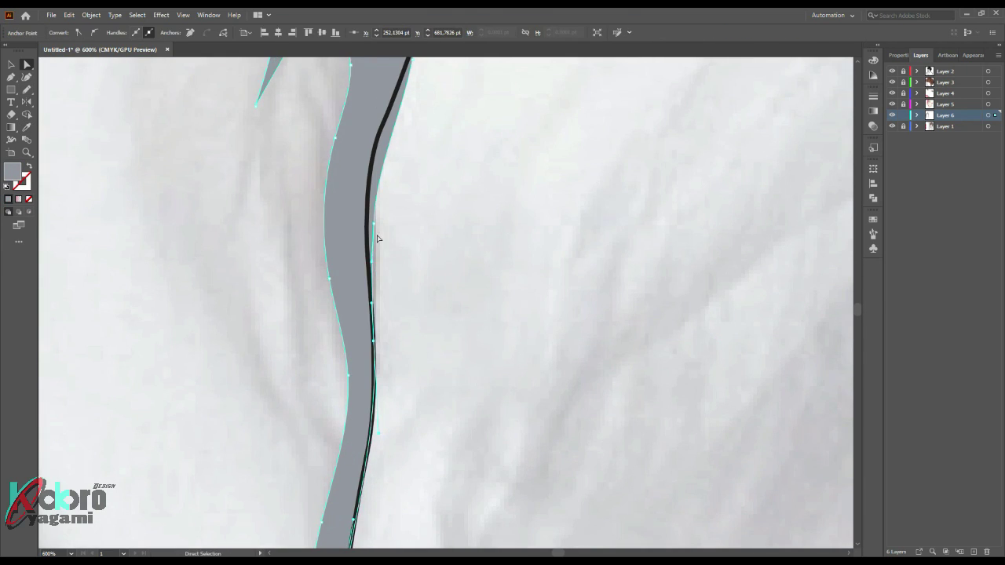
Step: Reshape a fold's upper anchor, add another fold shadow, and draw a grey rectangle covering the shirt
{"action": "scroll", "coordinate": [380, 316], "scroll_direction": "up", "scroll_amount": 2}
{"action": "left_click_drag", "start_coordinate": [409, 118], "coordinate": [410, 114]}
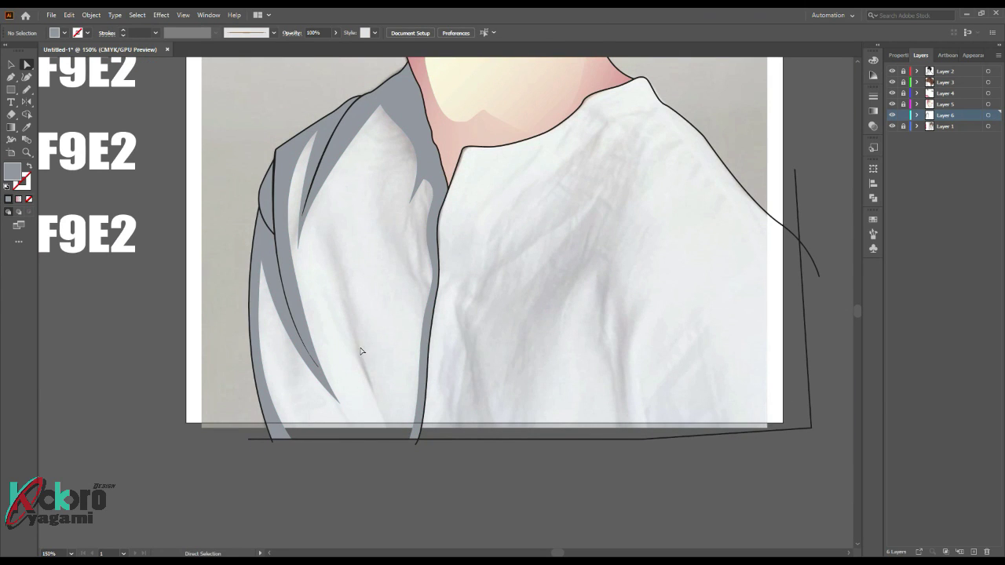
{"action": "left_click_drag", "start_coordinate": [346, 299], "coordinate": [336, 277]}
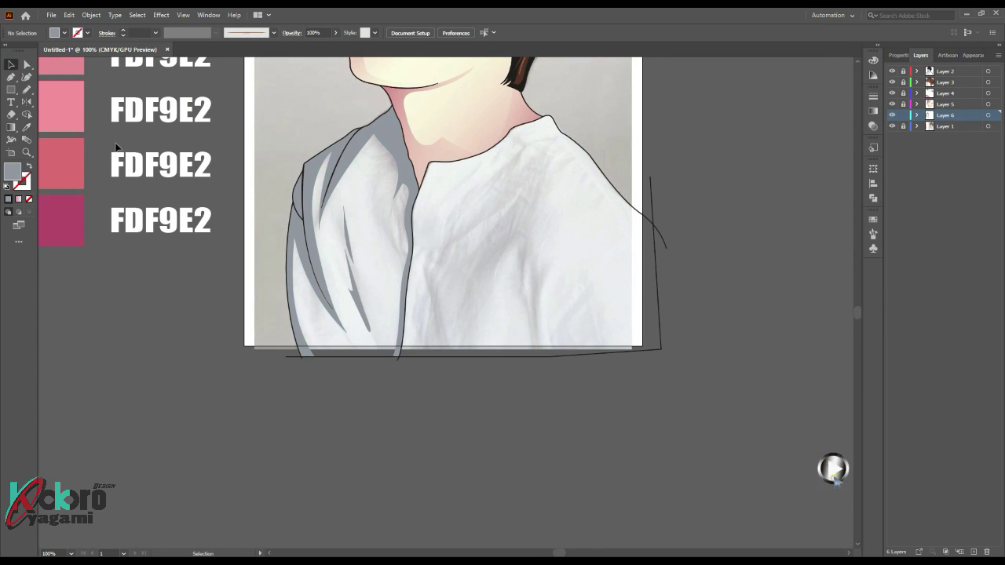
{"action": "left_click_drag", "start_coordinate": [272, 92], "coordinate": [703, 404]}
Step: Give the shirt rectangle a lighter blue-grey fill and apply a linear gradient preset
{"action": "double_click", "coordinate": [12, 171]}
{"action": "left_click", "coordinate": [788, 118]}
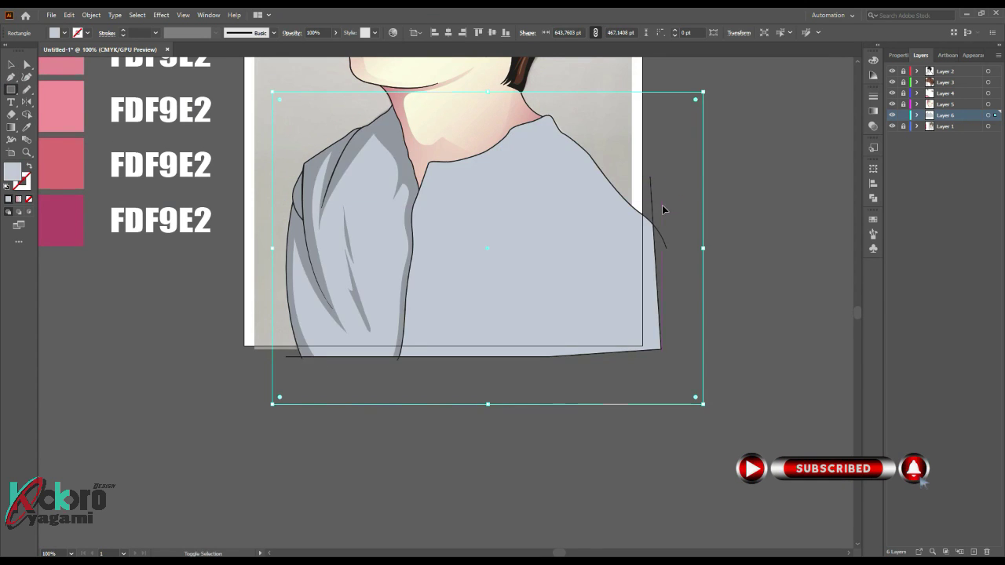
{"action": "key", "text": "v"}
{"action": "left_click", "coordinate": [592, 341]}
{"action": "left_click", "coordinate": [873, 111]}
{"action": "left_click", "coordinate": [763, 111]}
{"action": "left_click", "coordinate": [705, 134]}
Step: Set the shirt gradient to a lavender-grey start and a slightly darker end, then redraw its direction
{"action": "double_click", "coordinate": [750, 190]}
{"action": "left_click", "coordinate": [760, 255]}
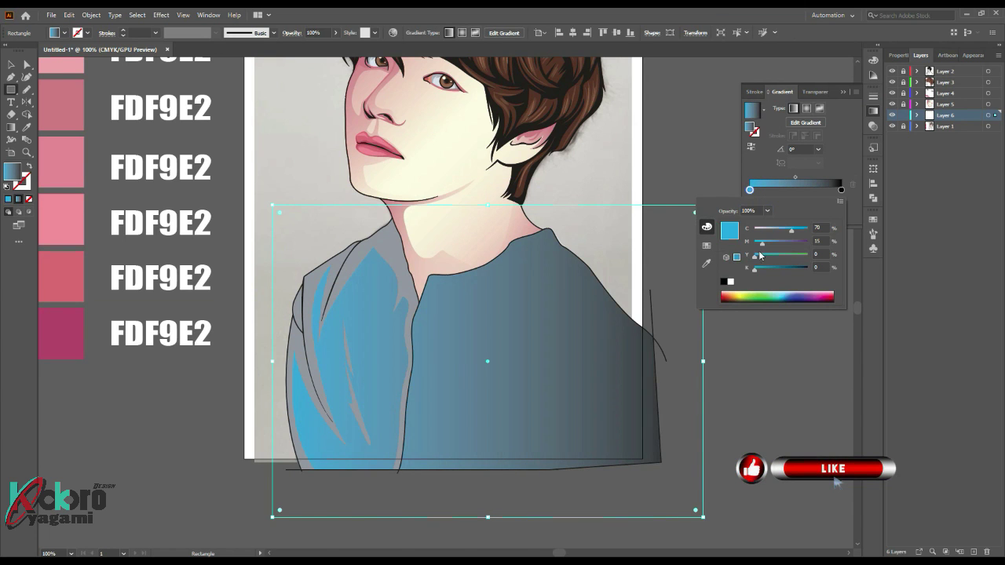
{"action": "mouse_move", "coordinate": [778, 231]}
{"action": "left_mouse_down"}
{"action": "mouse_move", "coordinate": [765, 230]}
{"action": "mouse_move", "coordinate": [758, 269]}
{"action": "mouse_move", "coordinate": [760, 245]}
{"action": "left_mouse_up"}
{"action": "left_click", "coordinate": [836, 165]}
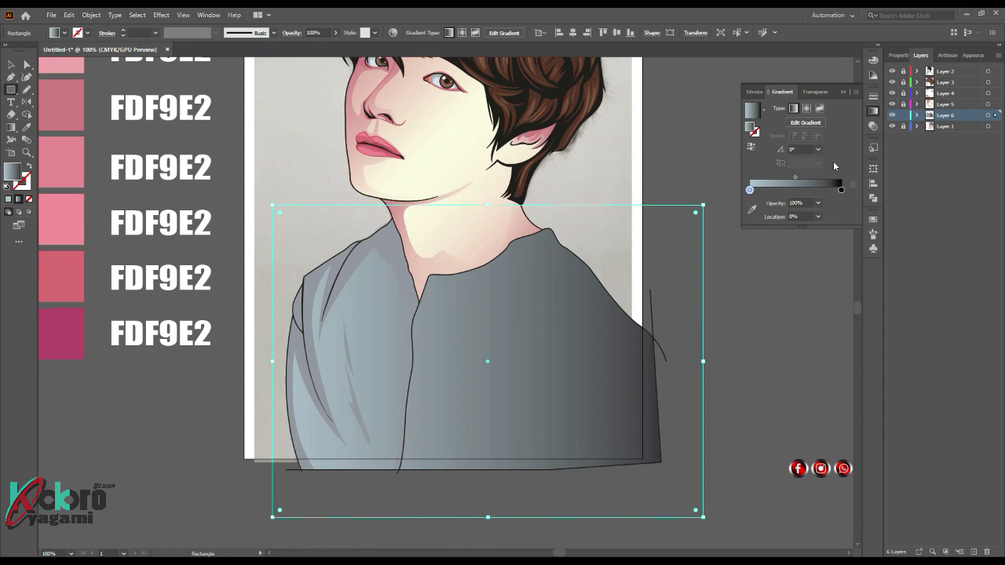
{"action": "left_click_drag", "start_coordinate": [853, 190], "coordinate": [841, 190]}
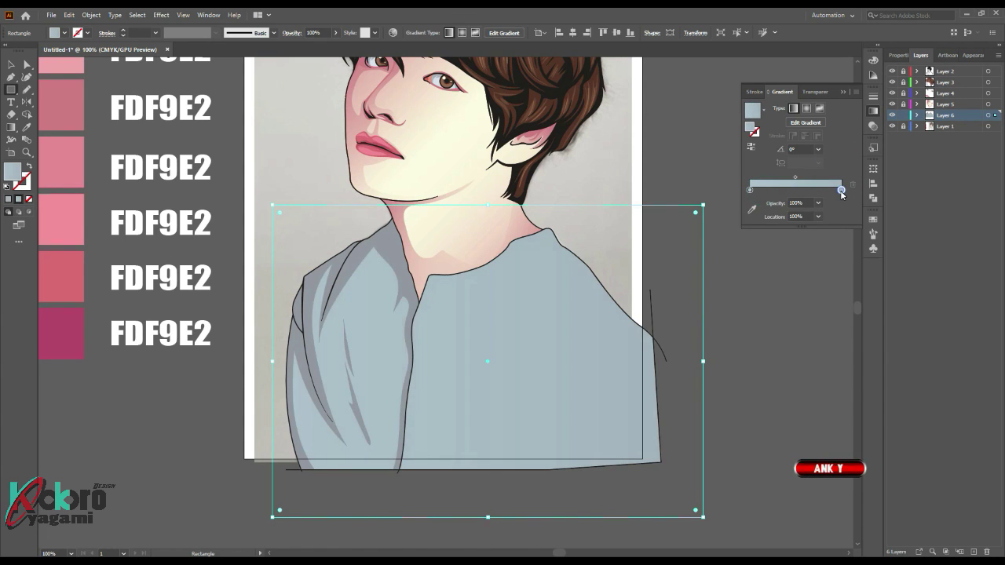
{"action": "double_click", "coordinate": [841, 190]}
{"action": "left_click_drag", "start_coordinate": [772, 233], "coordinate": [775, 231]}
{"action": "left_click_drag", "start_coordinate": [765, 268], "coordinate": [772, 268]}
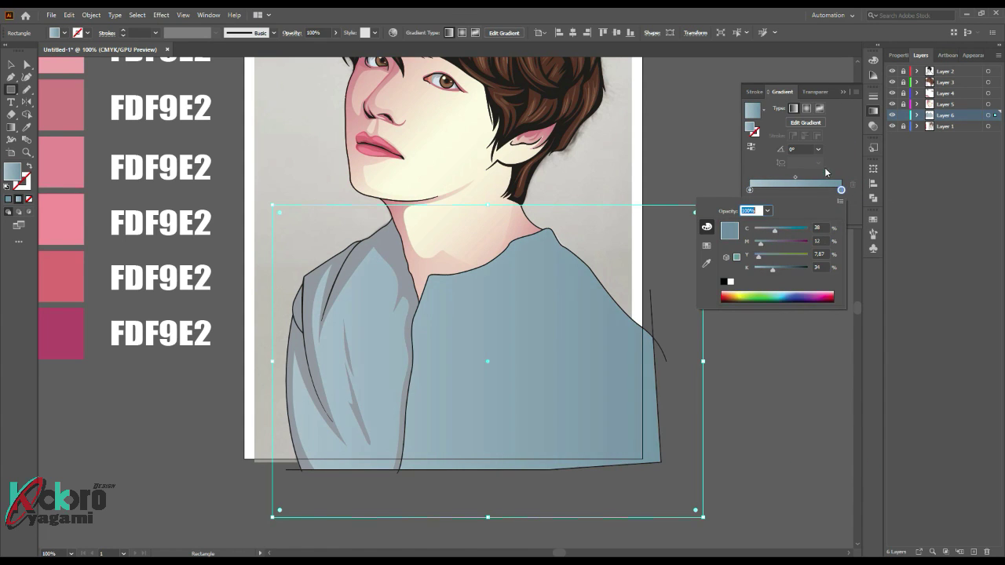
{"action": "key", "text": "g"}
{"action": "left_click_drag", "start_coordinate": [359, 258], "coordinate": [684, 460]}
{"action": "left_click_drag", "start_coordinate": [673, 261], "coordinate": [259, 400]}
Step: Copy the shirt gradient onto the shadow shapes and shift its stop to a paler blue-grey
{"action": "key", "text": "v"}
{"action": "left_click", "coordinate": [340, 307]}
{"action": "key", "text": "i"}
{"action": "left_click", "coordinate": [278, 286]}
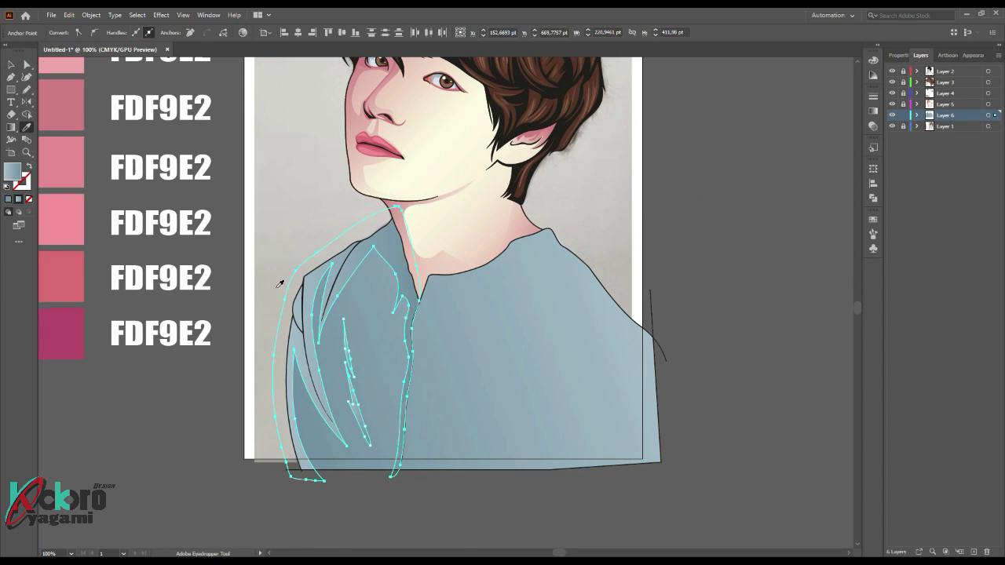
{"action": "left_click", "coordinate": [874, 112]}
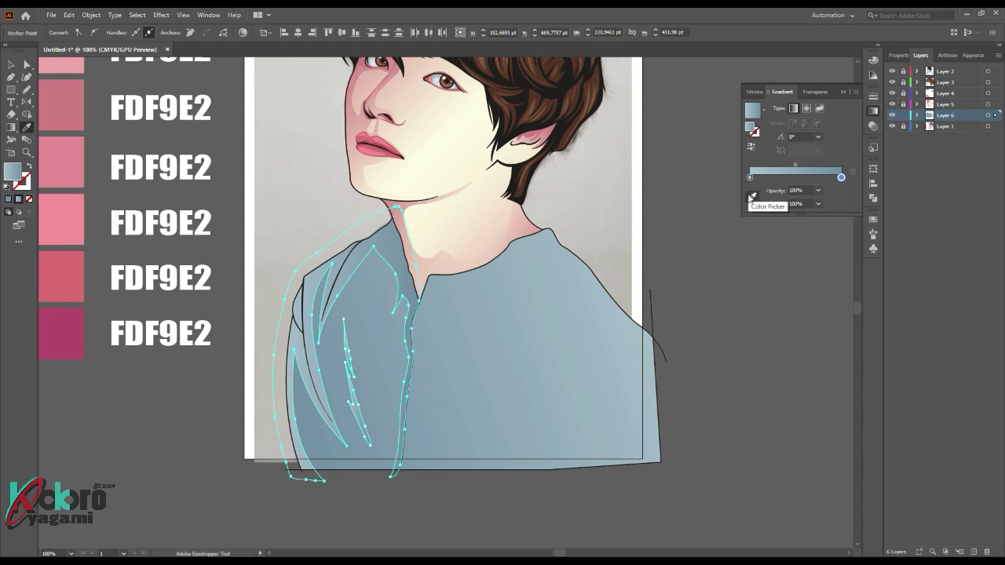
{"action": "double_click", "coordinate": [750, 178]}
{"action": "mouse_move", "coordinate": [768, 242]}
{"action": "left_mouse_down"}
{"action": "mouse_move", "coordinate": [756, 230]}
{"action": "mouse_move", "coordinate": [784, 217]}
{"action": "mouse_move", "coordinate": [764, 257]}
{"action": "left_mouse_up"}
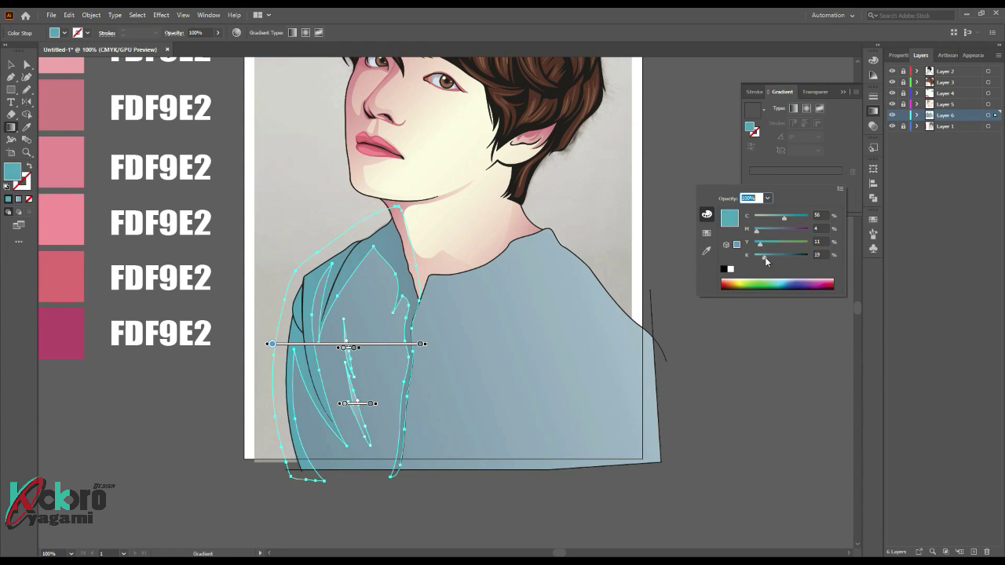
{"action": "left_click_drag", "start_coordinate": [783, 216], "coordinate": [768, 217]}
{"action": "left_click", "coordinate": [769, 163]}
Step: Run a diagonal gradient across the shadows, add magenta to one stop, and redraw its direction
{"action": "key", "text": "ctrl+minus"}
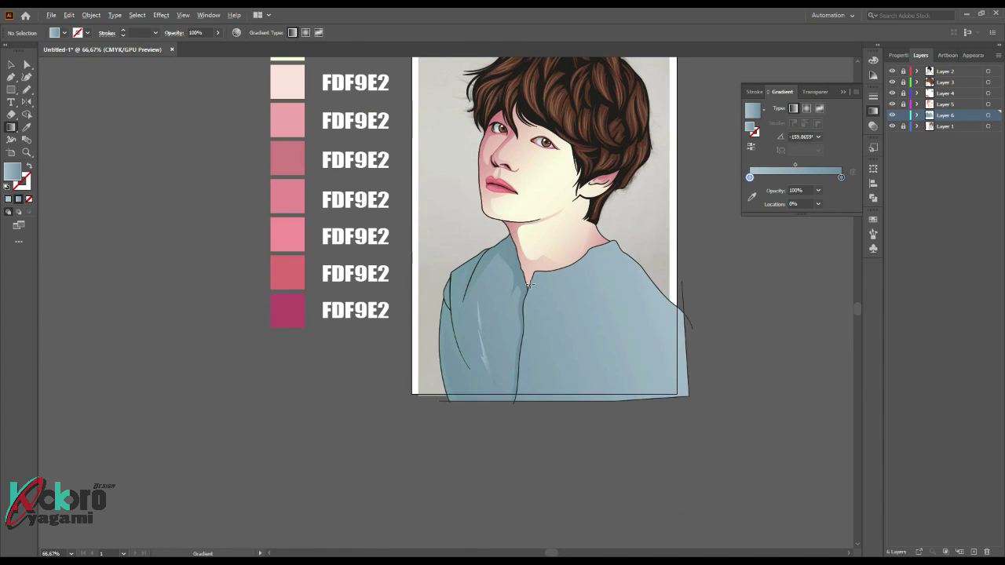
{"action": "key", "text": "ctrl+plus"}
{"action": "key", "text": "ctrl+plus"}
{"action": "mouse_move", "coordinate": [416, 259]}
{"action": "left_mouse_down"}
{"action": "mouse_move", "coordinate": [599, 367]}
{"action": "mouse_move", "coordinate": [366, 271]}
{"action": "left_mouse_up"}
{"action": "double_click", "coordinate": [366, 272]}
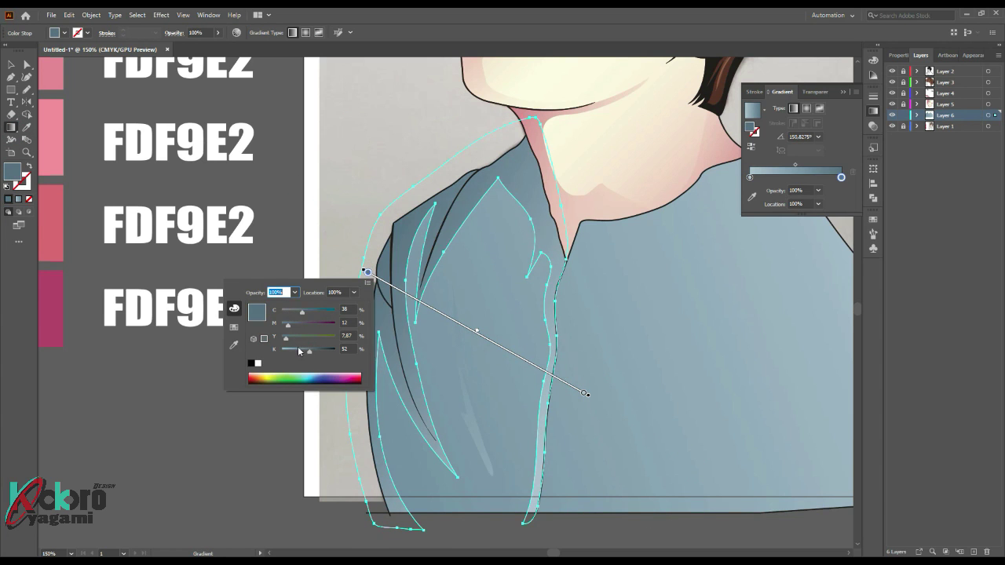
{"action": "double_click", "coordinate": [584, 391]}
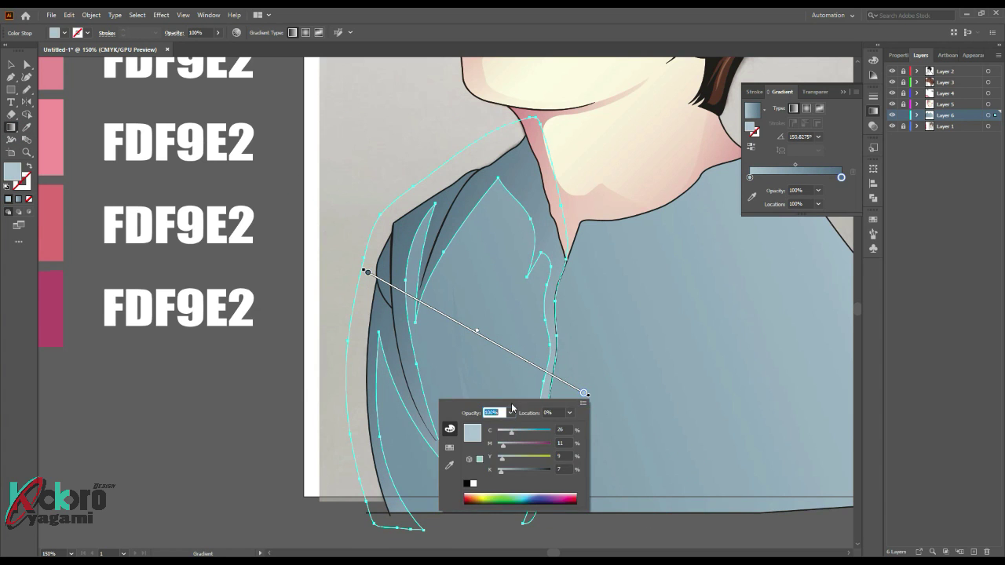
{"action": "left_click", "coordinate": [506, 444]}
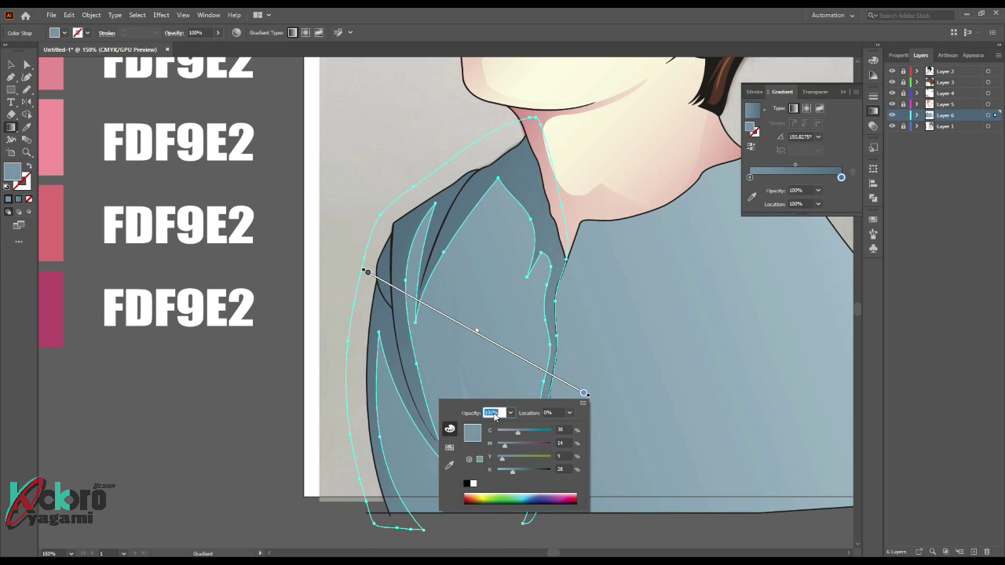
{"action": "left_click_drag", "start_coordinate": [336, 201], "coordinate": [600, 433]}
Step: Check the thin highlight fold's gradient, then zoom out and deselect
{"action": "key", "text": "v"}
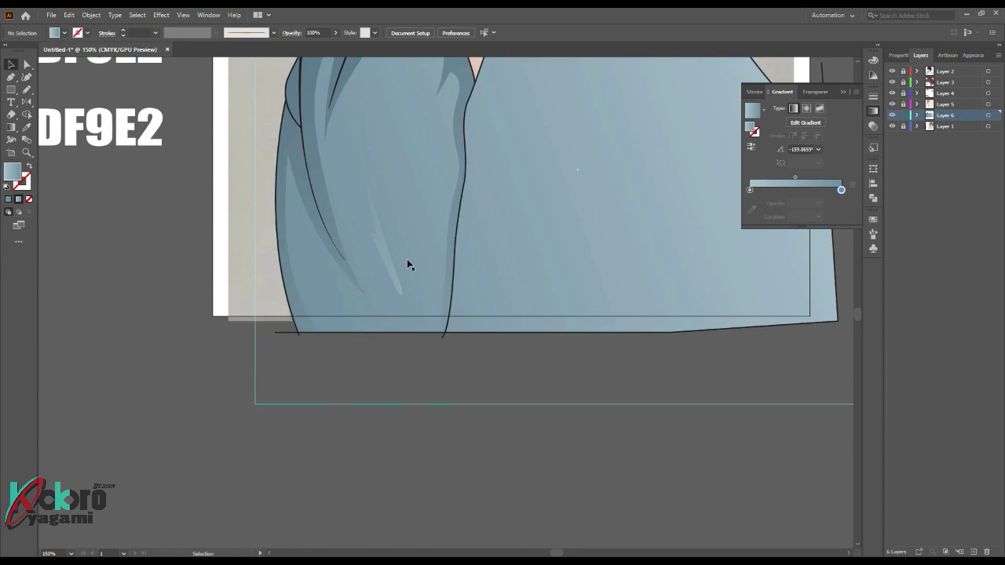
{"action": "left_click", "coordinate": [398, 275]}
{"action": "scroll", "coordinate": [412, 252], "scroll_direction": "up", "scroll_amount": 3}
{"action": "key", "text": "g"}
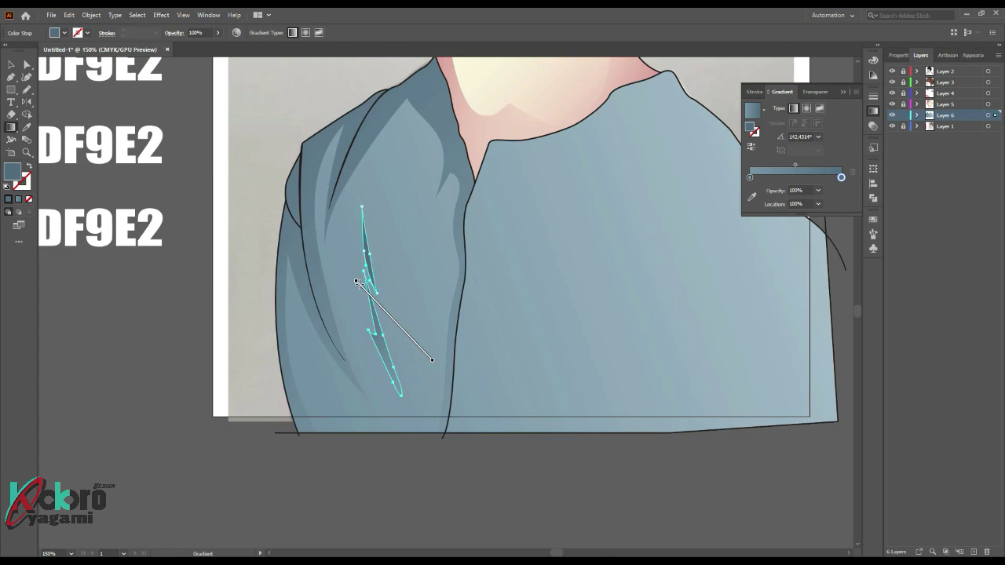
{"action": "key", "text": "v"}
{"action": "key", "text": "ctrl+minus"}
{"action": "key", "text": "ctrl+minus"}
{"action": "left_click", "coordinate": [651, 294]}
{"action": "scroll", "coordinate": [670, 262], "scroll_direction": "down", "scroll_amount": 2}
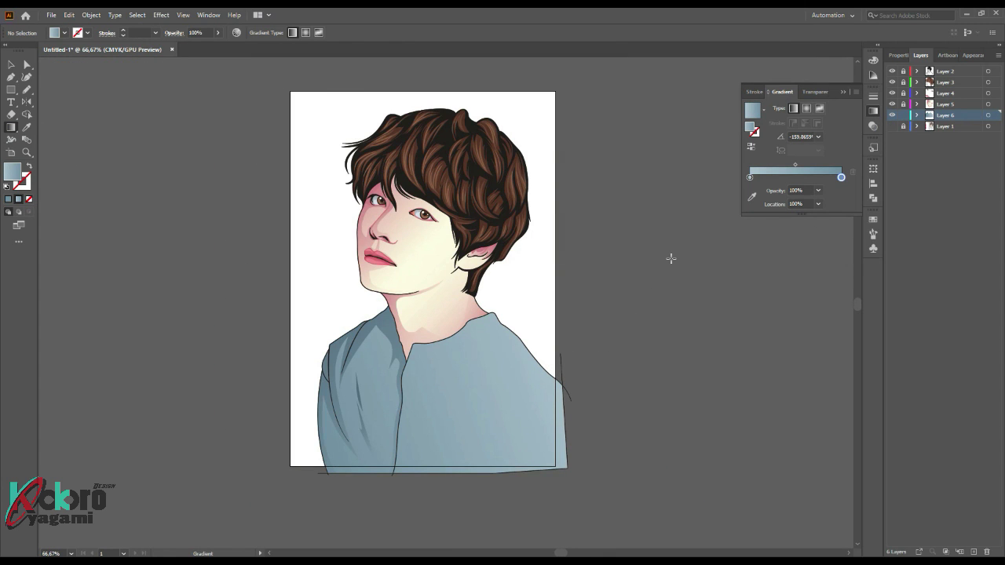
Step: Trace new shirt folds over the outlined Layer 6 and fill them with the sampled blue gradient
{"action": "left_click", "coordinate": [892, 115], "text": "ctrl"}
{"action": "key", "text": "ctrl+plus"}
{"action": "key", "text": "ctrl+plus"}
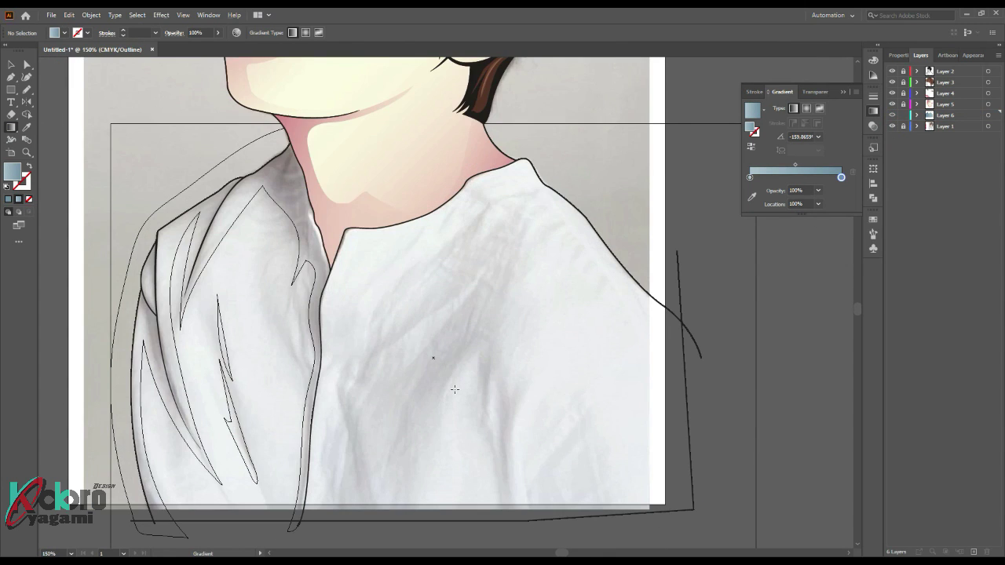
{"action": "key", "text": "n"}
{"action": "key", "text": "Return"}
{"action": "left_click", "coordinate": [512, 362]}
{"action": "key", "text": "ctrl+y"}
{"action": "key", "text": "u"}
{"action": "key", "text": "i"}
{"action": "left_click", "coordinate": [609, 238]}
{"action": "key", "text": "ctrl+y"}
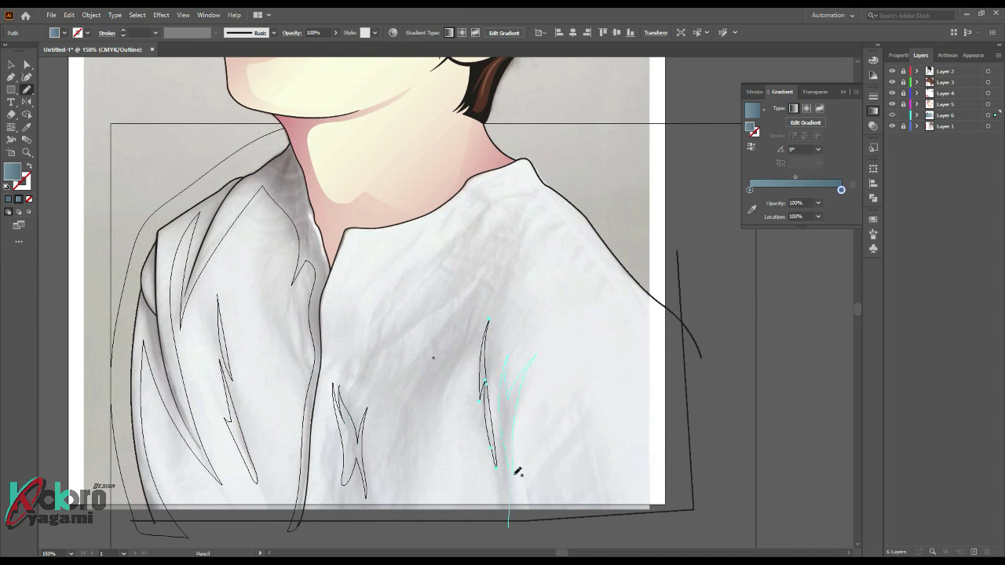
{"action": "key", "text": "ctrl+y"}
Step: Give the middle shirt fold a darker gradient and select the right fold
{"action": "key", "text": "v"}
{"action": "left_click", "coordinate": [348, 424]}
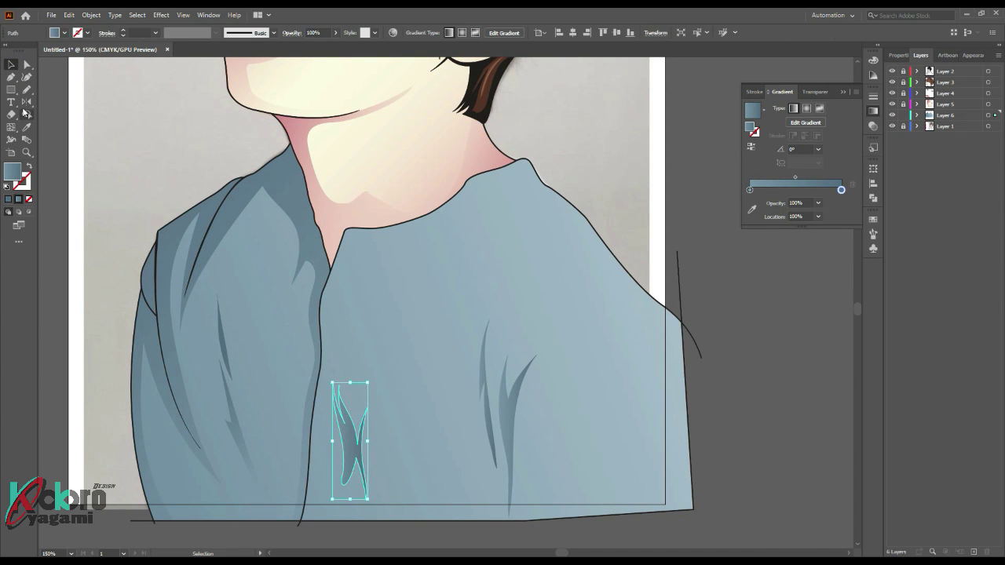
{"action": "key", "text": "g"}
{"action": "left_click_drag", "start_coordinate": [413, 419], "coordinate": [413, 418]}
{"action": "left_click", "coordinate": [509, 424]}
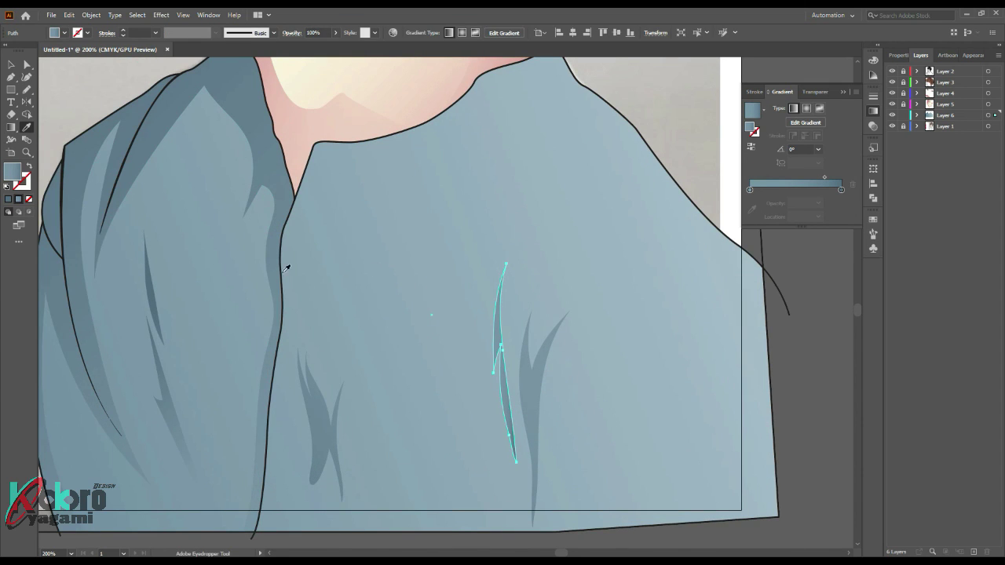
{"action": "key", "text": "g"}
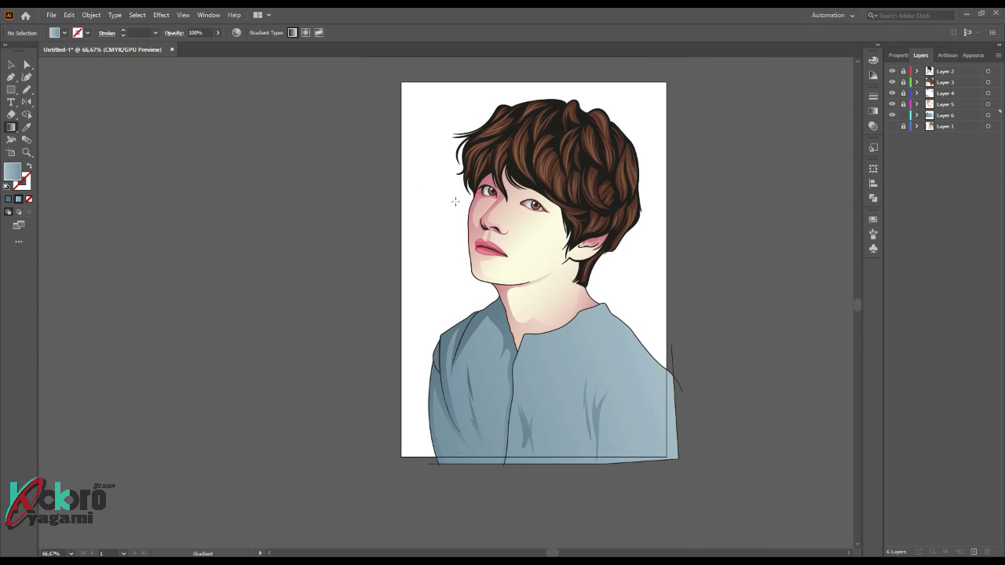
{"action": "key", "text": "v"}
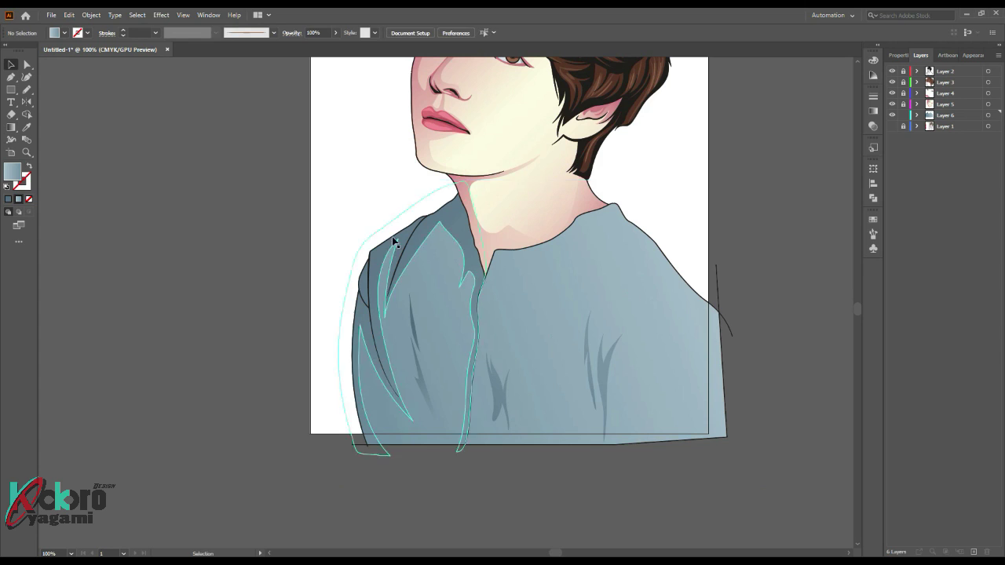
Step: Lower the cyan on a shirt gradient stop to lighten it, then make Layer 1 active
{"action": "left_click", "coordinate": [394, 242]}
{"action": "left_click", "coordinate": [874, 111]}
{"action": "double_click", "coordinate": [750, 190]}
{"action": "left_click_drag", "start_coordinate": [774, 229], "coordinate": [762, 234]}
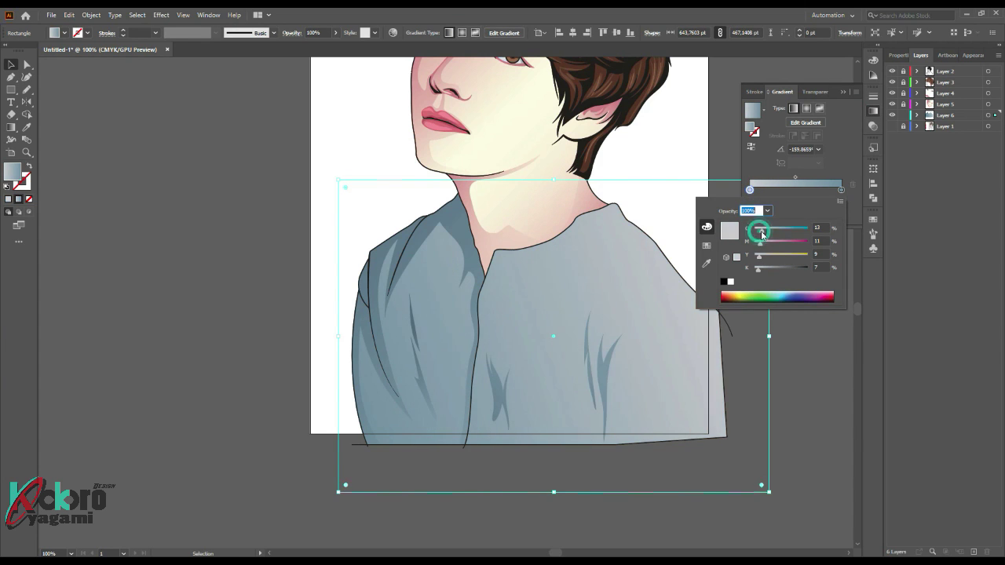
{"action": "left_click", "coordinate": [786, 132]}
{"action": "key", "text": "ctrl+minus"}
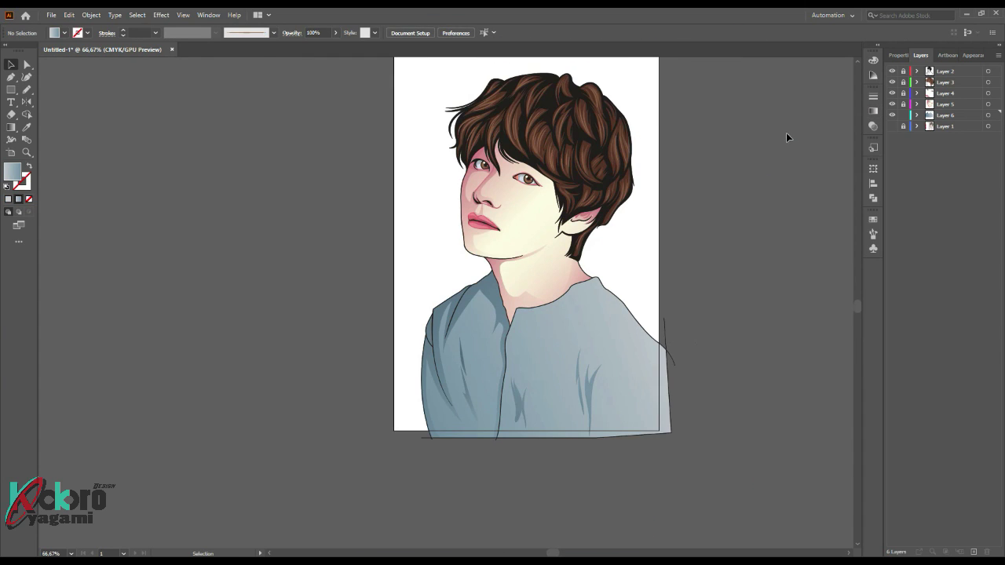
{"action": "scroll", "coordinate": [786, 138], "scroll_direction": "up", "scroll_amount": 1}
{"action": "left_click", "coordinate": [946, 126]}
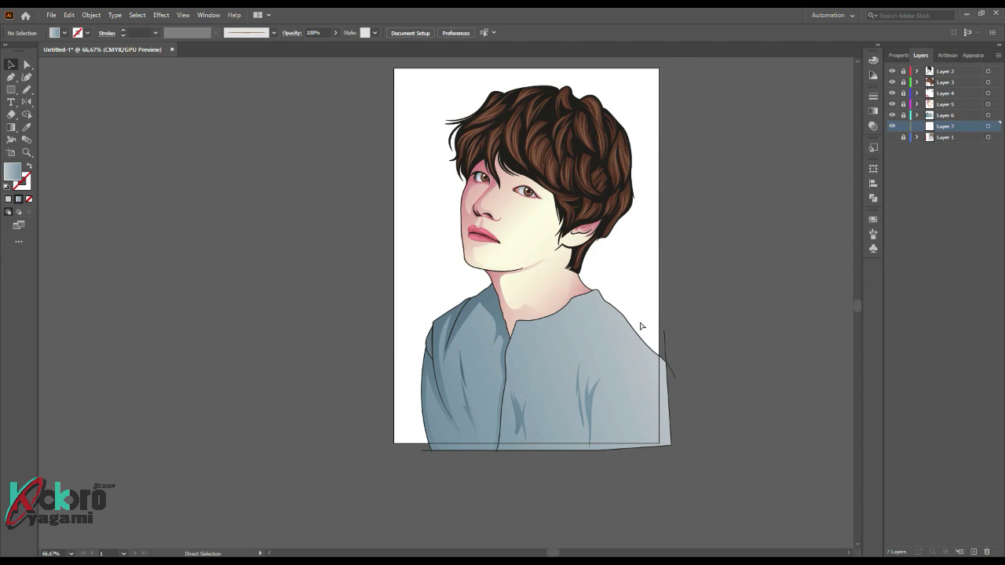
Step: Draw an artboard-size no-fill rectangle and bring the blossom group from 13261.eps into the portrait
{"action": "key", "text": "m"}
{"action": "left_click_drag", "start_coordinate": [378, 90], "coordinate": [651, 471]}
{"action": "key", "text": "slash"}
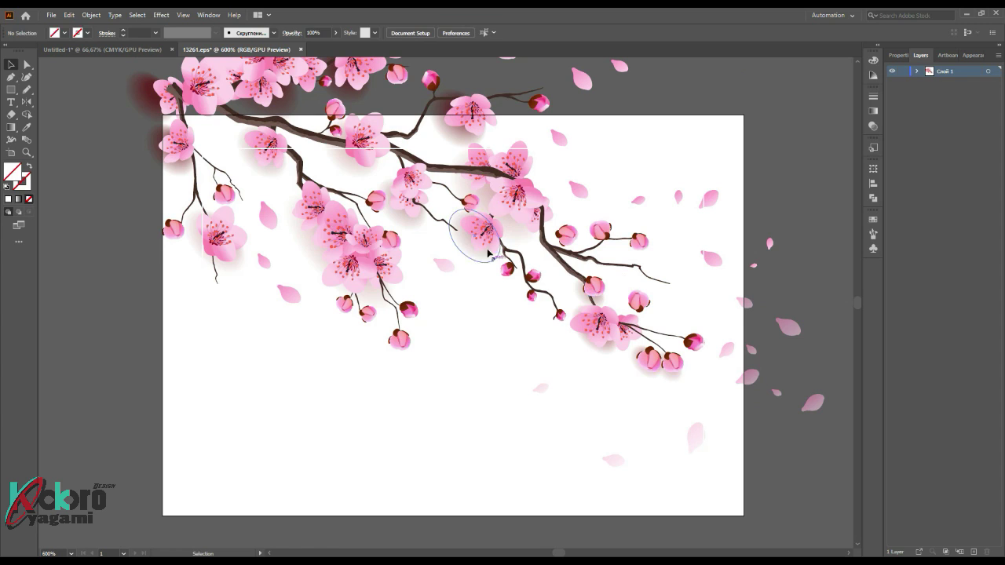
{"action": "right_click", "coordinate": [515, 251]}
{"action": "key", "text": "Escape"}
{"action": "left_click", "coordinate": [411, 180]}
{"action": "key", "text": "ctrl+minus"}
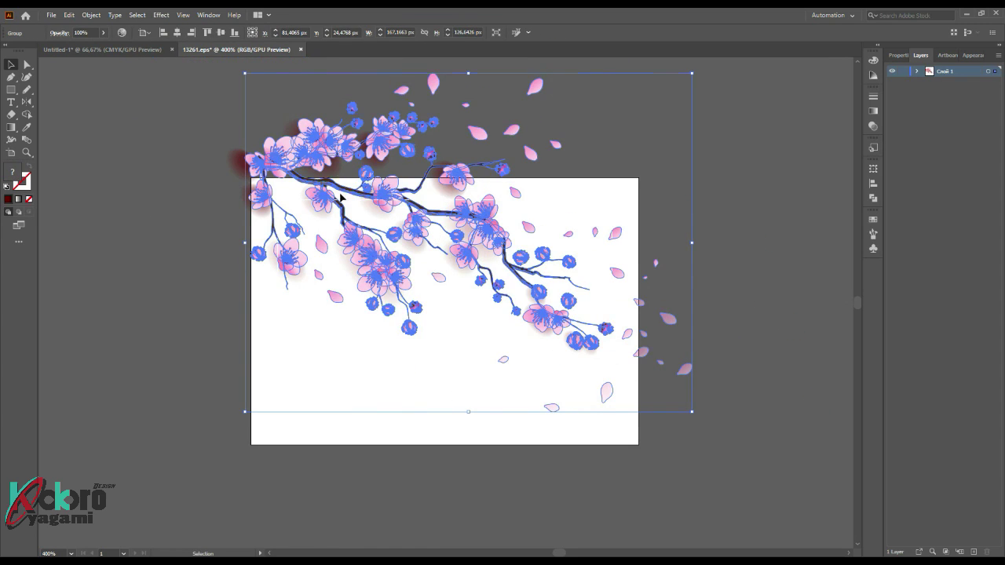
{"action": "mouse_move", "coordinate": [340, 197]}
{"action": "left_mouse_down"}
{"action": "mouse_move", "coordinate": [440, 299]}
{"action": "mouse_move", "coordinate": [377, 220]}
{"action": "left_mouse_up"}
Step: Scale and position the blossom branch at the artboard's top-left, then make Layer 2 active
{"action": "left_click_drag", "start_coordinate": [430, 257], "coordinate": [661, 431]}
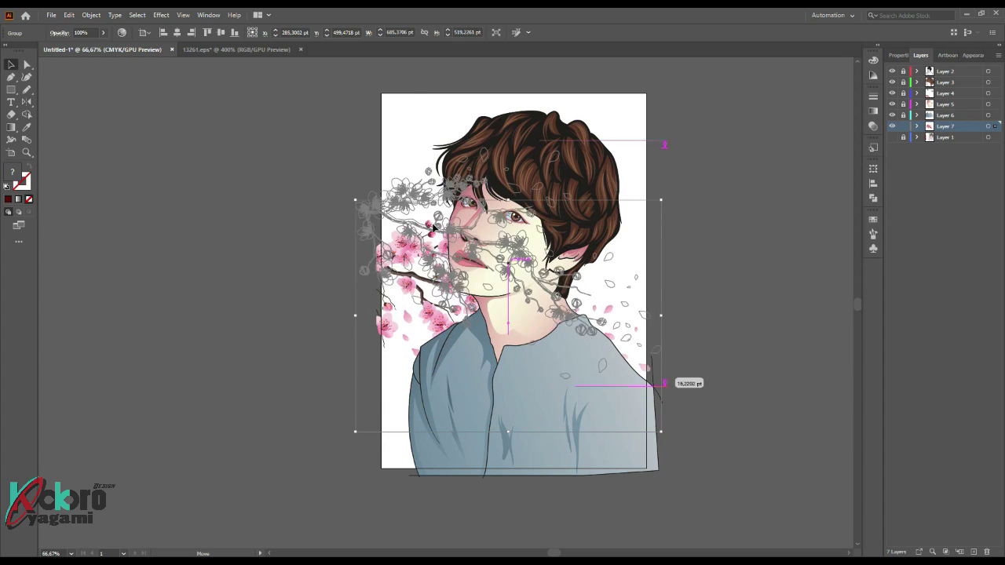
{"action": "left_click_drag", "start_coordinate": [434, 227], "coordinate": [434, 109]}
{"action": "left_click_drag", "start_coordinate": [499, 158], "coordinate": [494, 289]}
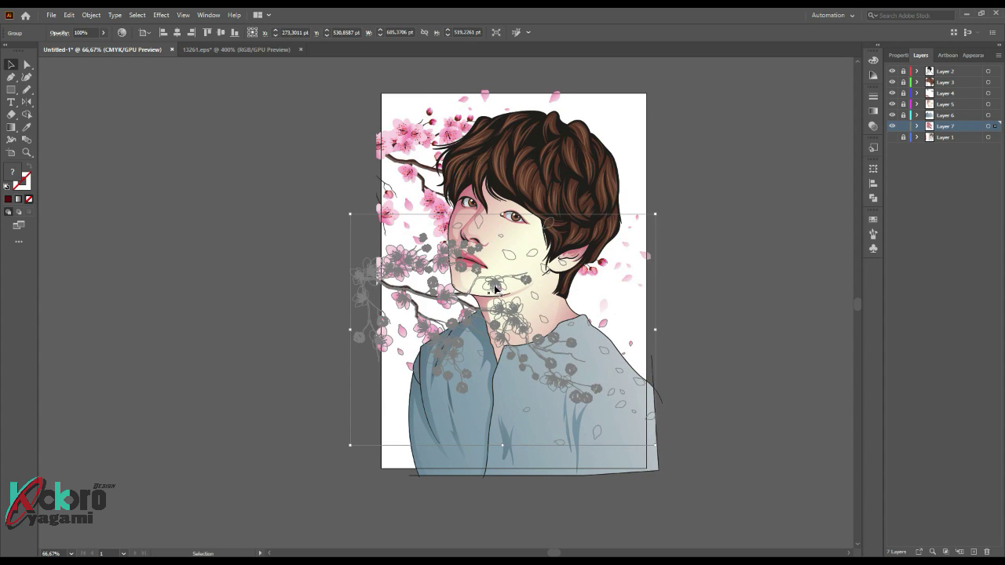
{"action": "left_click_drag", "start_coordinate": [655, 213], "coordinate": [553, 279]}
{"action": "mouse_move", "coordinate": [432, 349]}
{"action": "left_mouse_down"}
{"action": "mouse_move", "coordinate": [434, 211]}
{"action": "mouse_move", "coordinate": [458, 161]}
{"action": "left_mouse_up"}
{"action": "left_click", "coordinate": [733, 234]}
{"action": "scroll", "coordinate": [733, 234], "scroll_direction": "down", "scroll_amount": 1}
{"action": "scroll", "coordinate": [672, 232], "scroll_direction": "up", "scroll_amount": 1}
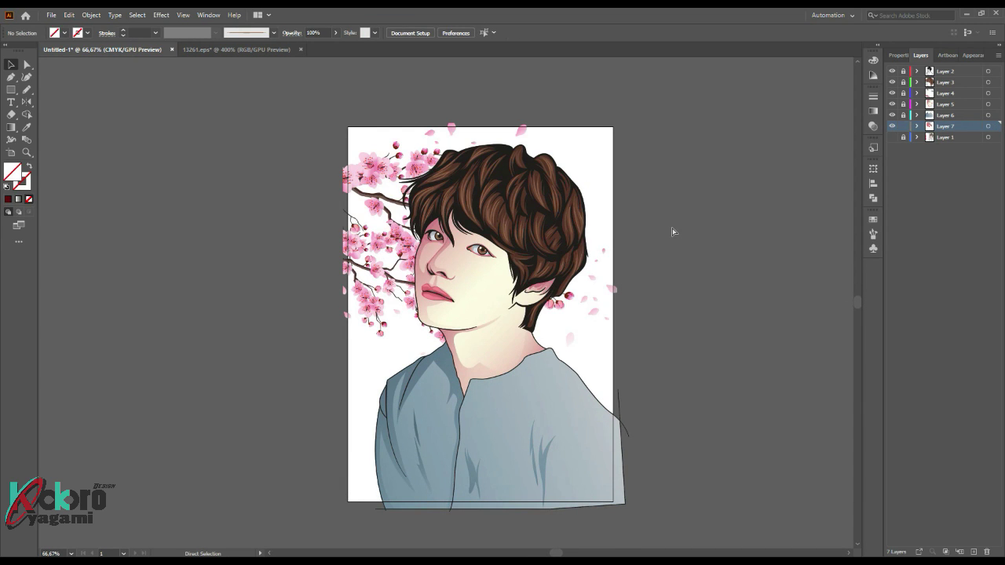
{"action": "left_click", "coordinate": [946, 73]}
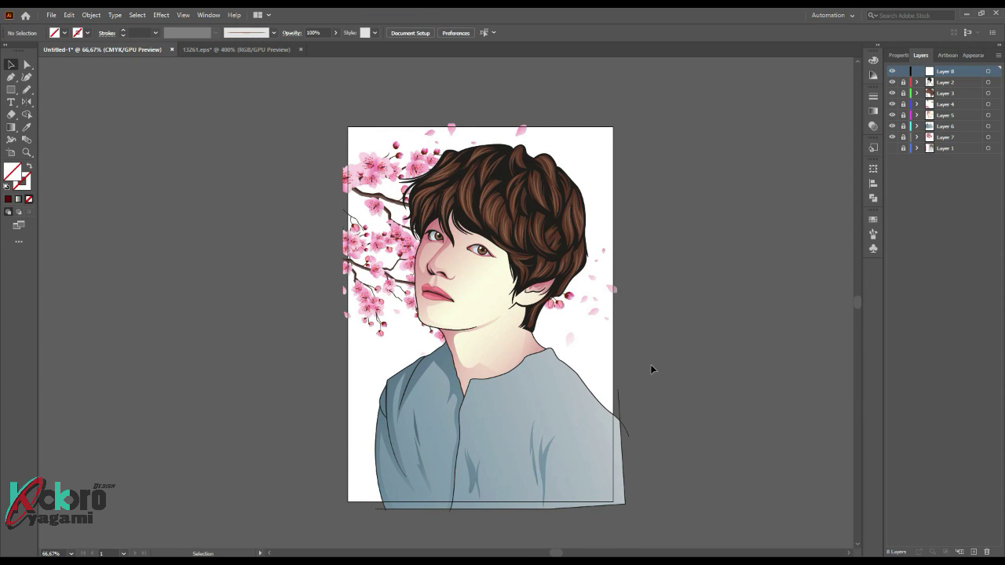
Step: Paste a mirrored copy of the blossom group and enlarge it across the lower right
{"action": "key", "text": "ctrl+f"}
{"action": "right_click", "coordinate": [511, 297]}
{"action": "left_click", "coordinate": [644, 460]}
{"action": "left_click", "coordinate": [327, 344]}
{"action": "left_click_drag", "start_coordinate": [475, 279], "coordinate": [654, 359]}
{"action": "mouse_move", "coordinate": [490, 460]}
{"action": "left_mouse_down"}
{"action": "mouse_move", "coordinate": [345, 535]}
{"action": "mouse_move", "coordinate": [246, 535]}
{"action": "mouse_move", "coordinate": [314, 497]}
{"action": "left_mouse_up"}
{"action": "key", "text": "ctrl+shift+a"}
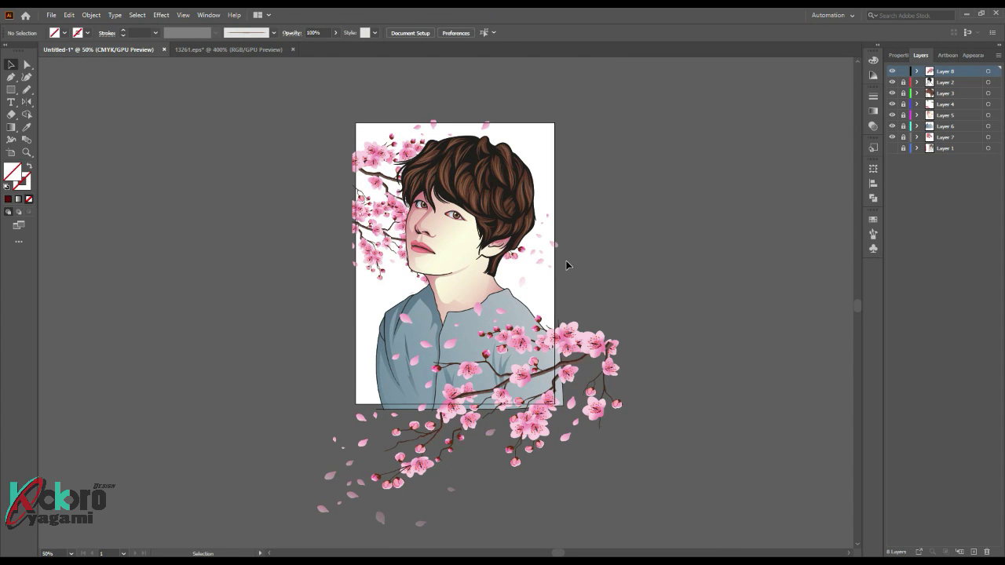
Step: Try a Gaussian Blur on the dark blossom copy, then delete that copy
{"action": "left_click", "coordinate": [988, 71]}
{"action": "left_click", "coordinate": [161, 15]}
{"action": "left_click", "coordinate": [298, 192]}
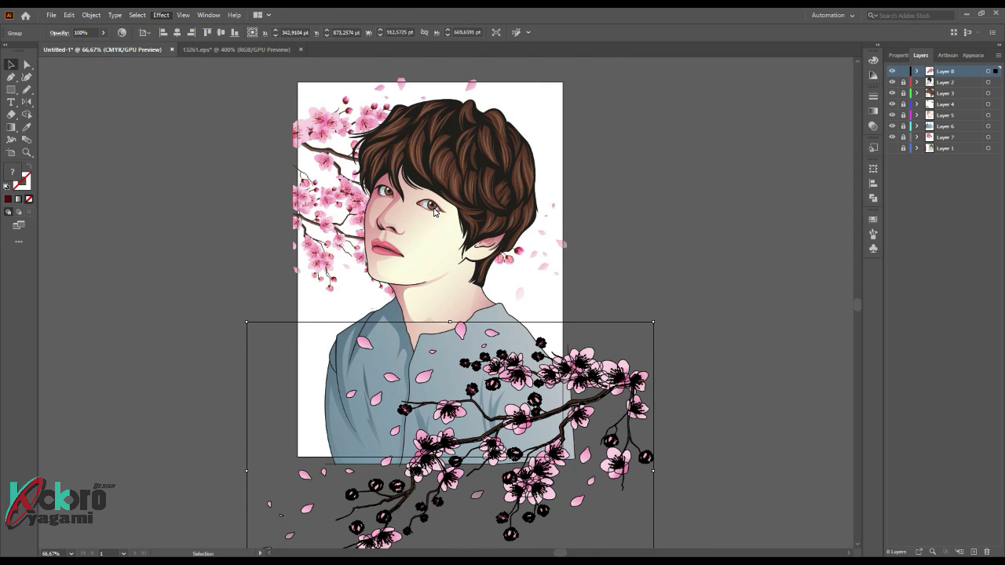
{"action": "left_click_drag", "start_coordinate": [534, 260], "coordinate": [538, 263]}
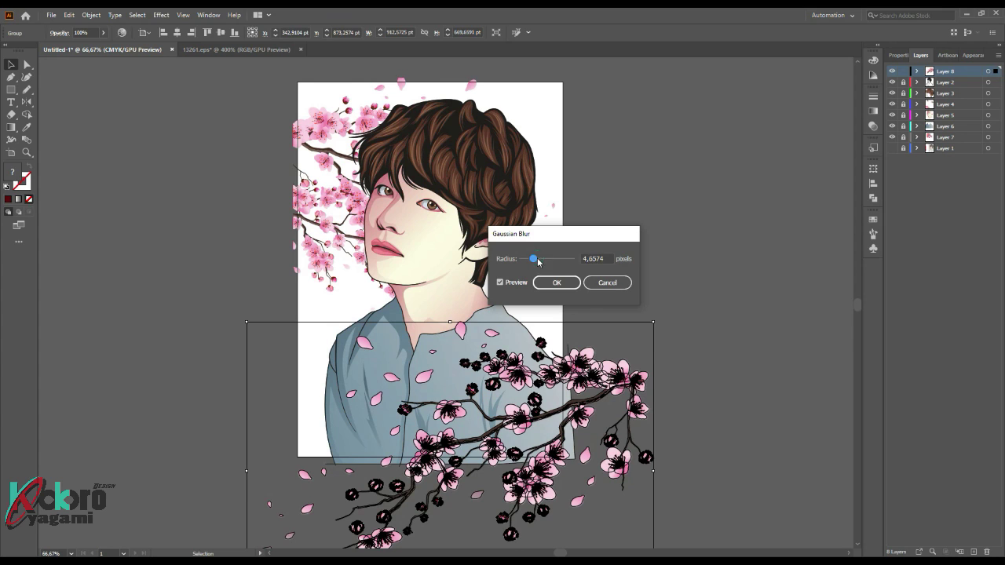
{"action": "left_click", "coordinate": [629, 284]}
{"action": "key", "text": "Delete"}
{"action": "scroll", "coordinate": [605, 280], "scroll_direction": "down", "scroll_amount": 1}
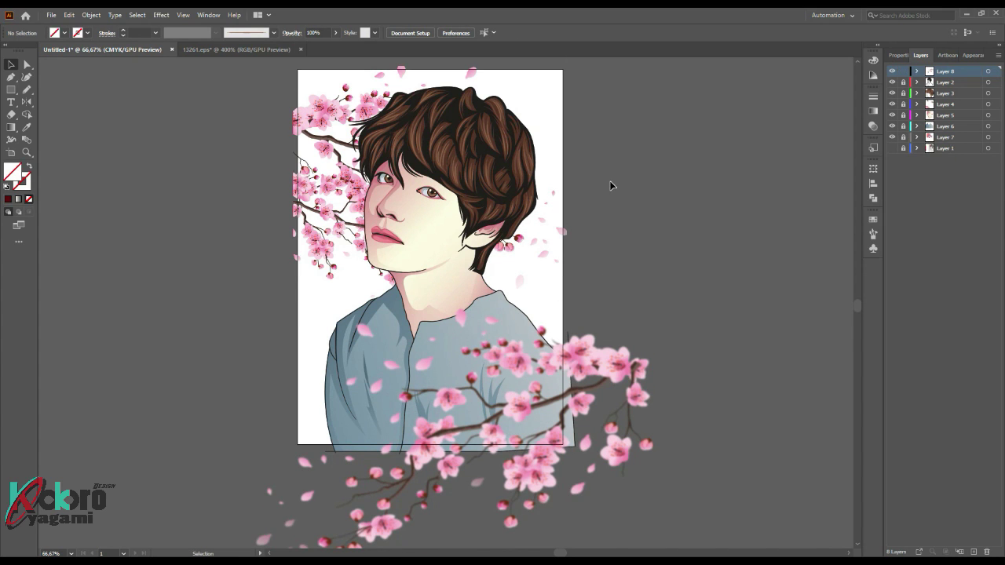
{"action": "scroll", "coordinate": [609, 181], "scroll_direction": "up", "scroll_amount": 3}
{"action": "scroll", "coordinate": [610, 181], "scroll_direction": "down", "scroll_amount": 2}
Step: Apply a Gaussian Blur to the upper-left blossom group
{"action": "left_click", "coordinate": [396, 200]}
{"action": "left_click", "coordinate": [161, 15]}
{"action": "left_click", "coordinate": [314, 189]}
{"action": "left_click", "coordinate": [557, 283]}
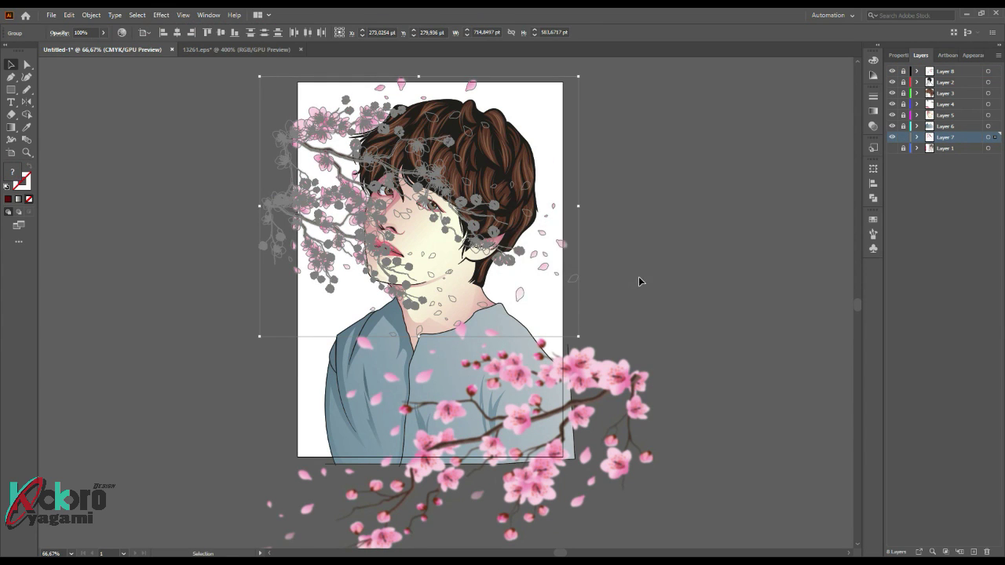
{"action": "left_click", "coordinate": [634, 234]}
{"action": "scroll", "coordinate": [634, 234], "scroll_direction": "up", "scroll_amount": 2}
{"action": "scroll", "coordinate": [635, 234], "scroll_direction": "down", "scroll_amount": 2}
Step: Paste the pastel bokeh background into the portrait document and shrink it onto the artboard
{"action": "scroll", "coordinate": [635, 234], "scroll_direction": "down", "scroll_amount": 1}
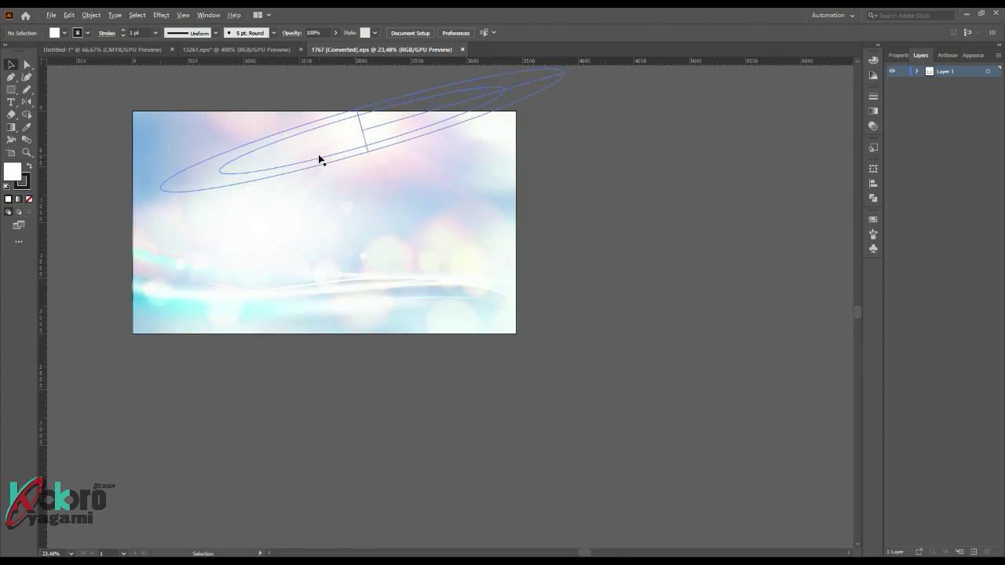
{"action": "left_click", "coordinate": [128, 51]}
{"action": "left_click", "coordinate": [943, 149]}
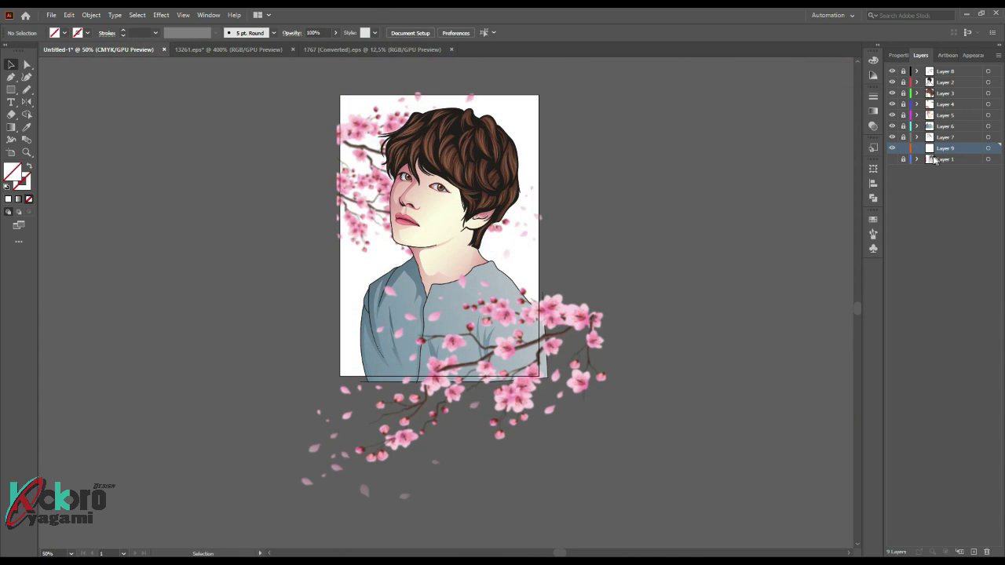
{"action": "key", "text": "ctrl+f"}
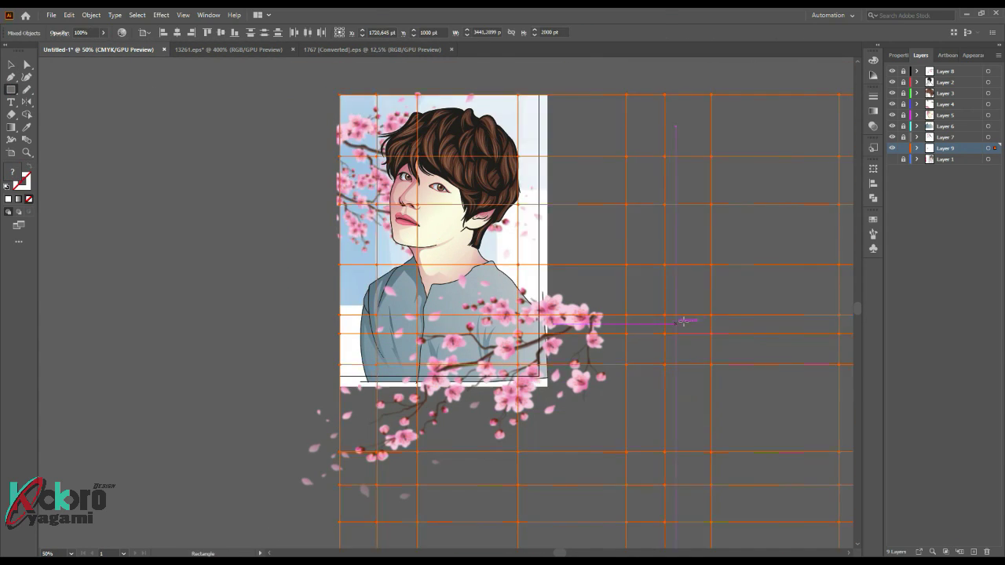
{"action": "key", "text": "ctrl+minus"}
{"action": "key", "text": "ctrl+minus"}
{"action": "key", "text": "ctrl+minus"}
{"action": "left_click_drag", "start_coordinate": [764, 245], "coordinate": [548, 370]}
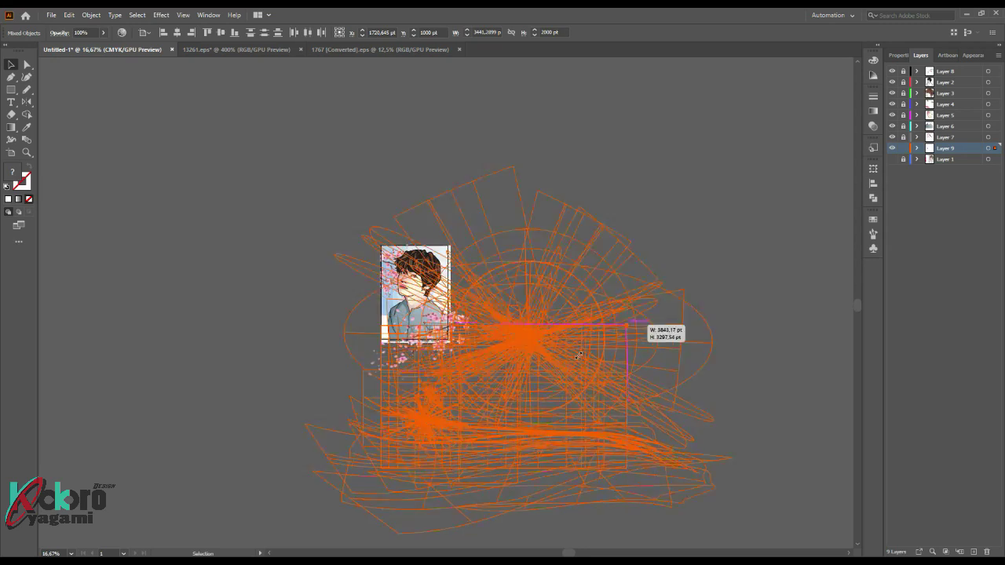
{"action": "left_click_drag", "start_coordinate": [492, 432], "coordinate": [436, 284]}
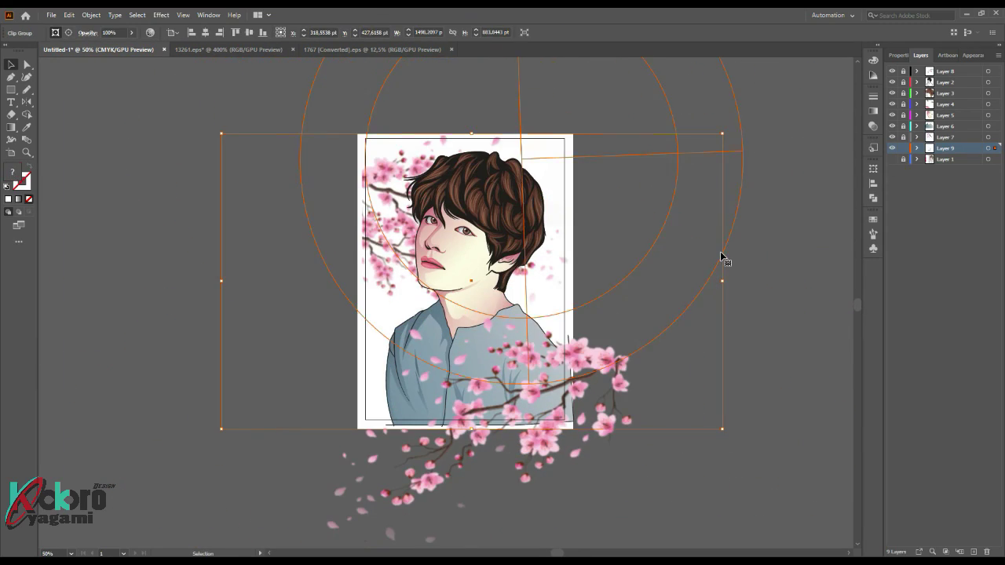
{"action": "left_click", "coordinate": [892, 148]}
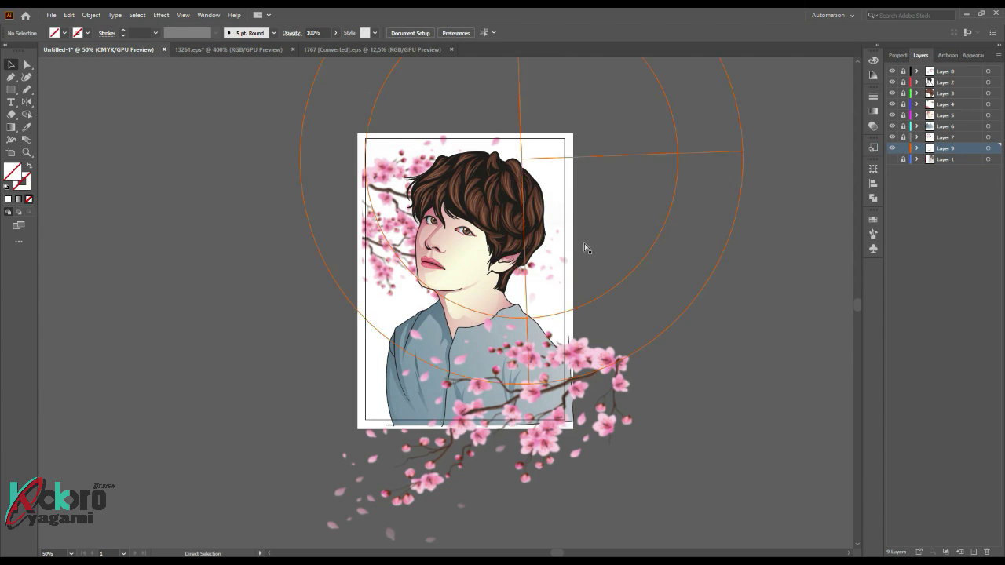
Step: Reshape and reposition the bokeh background so it sits behind the portrait over the artboard
{"action": "left_click", "coordinate": [363, 404]}
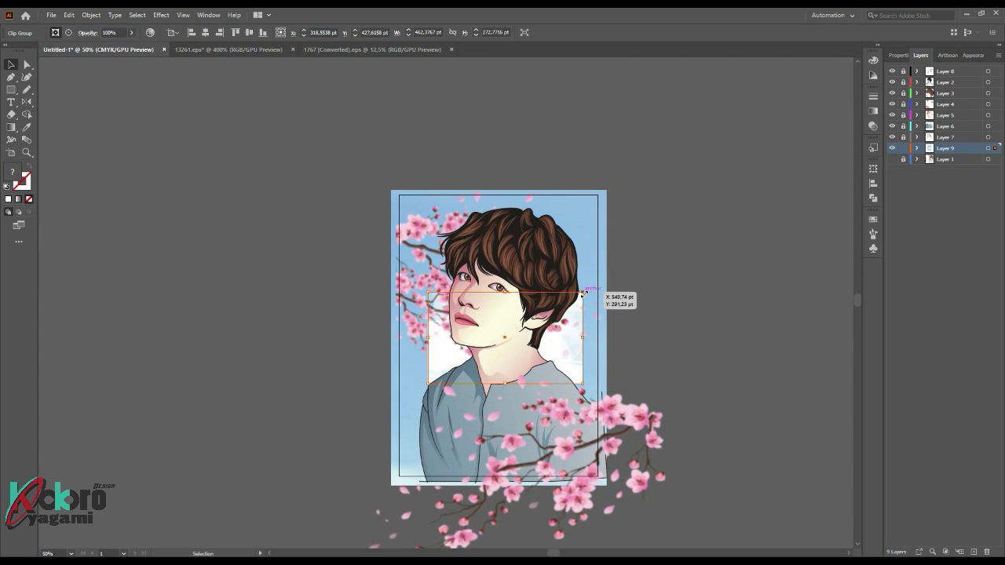
{"action": "left_click_drag", "start_coordinate": [582, 292], "coordinate": [589, 240]}
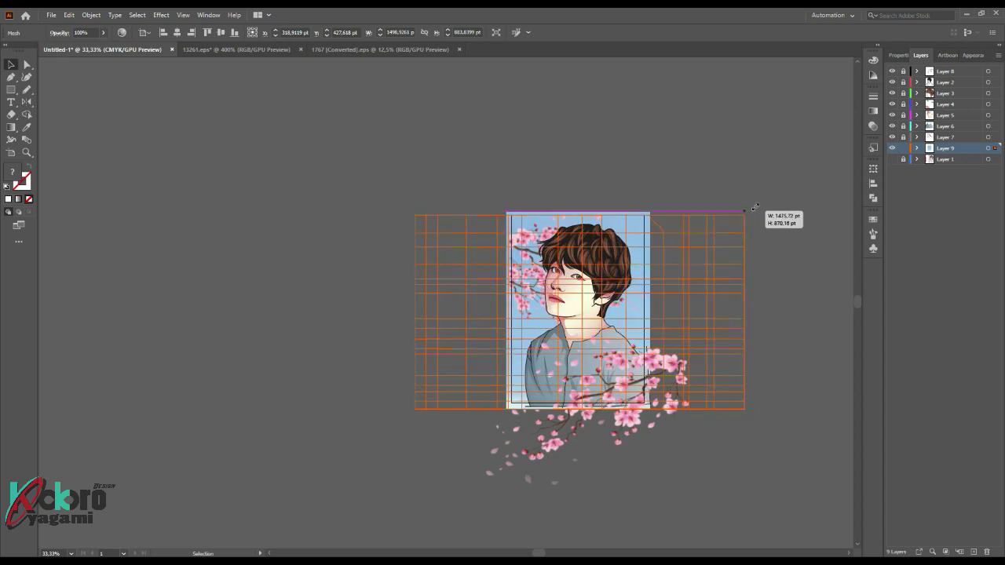
{"action": "left_click_drag", "start_coordinate": [651, 197], "coordinate": [602, 175]}
{"action": "right_click", "coordinate": [573, 164]}
{"action": "left_click", "coordinate": [667, 165]}
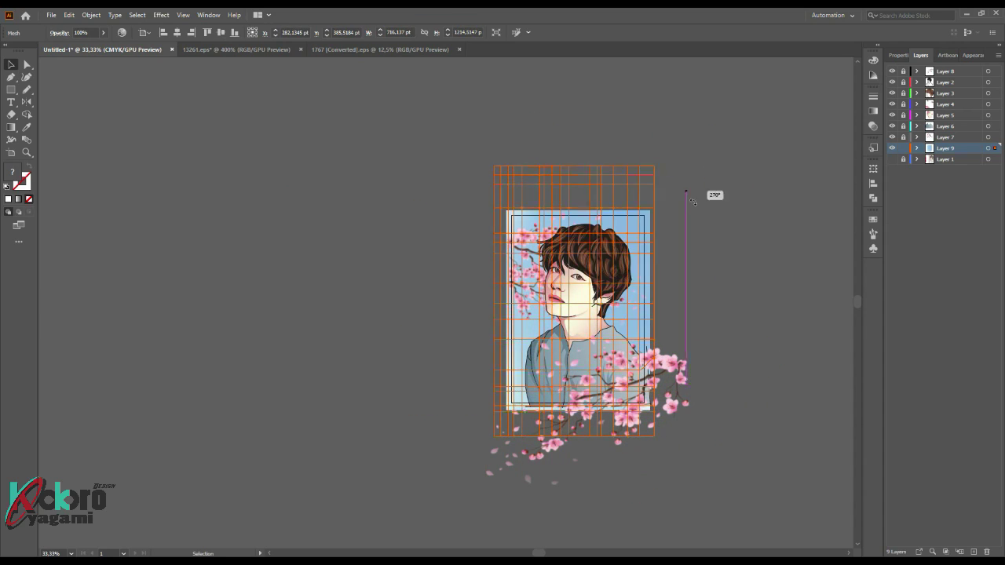
{"action": "left_click", "coordinate": [713, 298]}
{"action": "scroll", "coordinate": [716, 294], "scroll_direction": "up", "scroll_amount": 1}
{"action": "left_click", "coordinate": [586, 231]}
{"action": "left_click_drag", "start_coordinate": [586, 233], "coordinate": [658, 154]}
Step: On Layer 8, select the artboard frame rectangle and fill it with magenta
{"action": "left_click", "coordinate": [639, 291]}
{"action": "scroll", "coordinate": [639, 291], "scroll_direction": "up", "scroll_amount": 3}
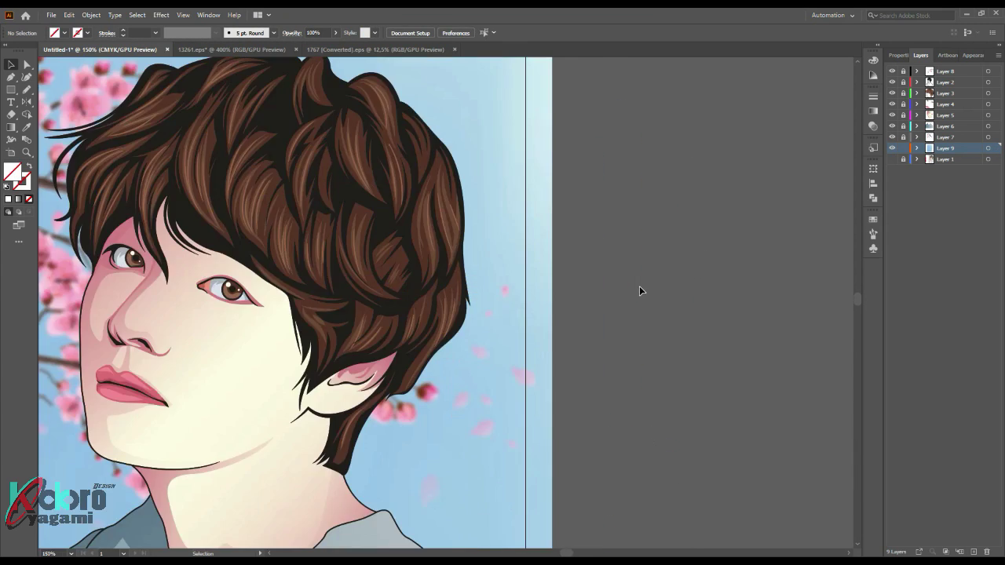
{"action": "scroll", "coordinate": [639, 286], "scroll_direction": "down", "scroll_amount": 2}
{"action": "left_click", "coordinate": [904, 73]}
{"action": "left_click", "coordinate": [314, 129]}
{"action": "left_click", "coordinate": [873, 126]}
{"action": "left_click", "coordinate": [873, 219]}
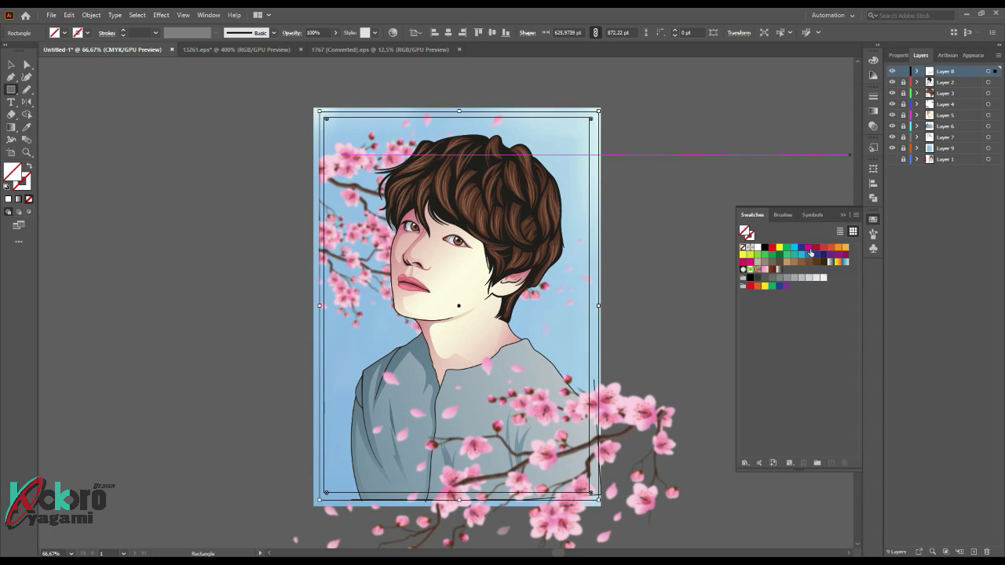
{"action": "left_click", "coordinate": [809, 248]}
Step: Give the rectangle a Fading Sky-based pink-to-transparent gradient running diagonally across it
{"action": "double_click", "coordinate": [745, 232]}
{"action": "left_click", "coordinate": [789, 114]}
{"action": "left_click", "coordinate": [873, 111]}
{"action": "left_click", "coordinate": [763, 110]}
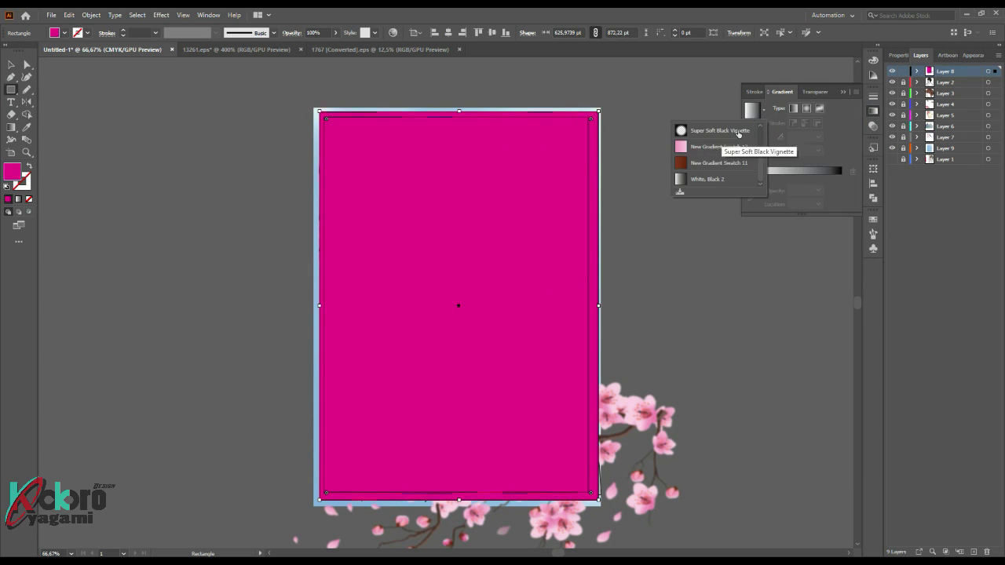
{"action": "left_click", "coordinate": [719, 165]}
{"action": "double_click", "coordinate": [750, 190]}
{"action": "mouse_move", "coordinate": [760, 235]}
{"action": "left_mouse_down"}
{"action": "mouse_move", "coordinate": [806, 235]}
{"action": "mouse_move", "coordinate": [788, 247]}
{"action": "mouse_move", "coordinate": [802, 266]}
{"action": "left_mouse_up"}
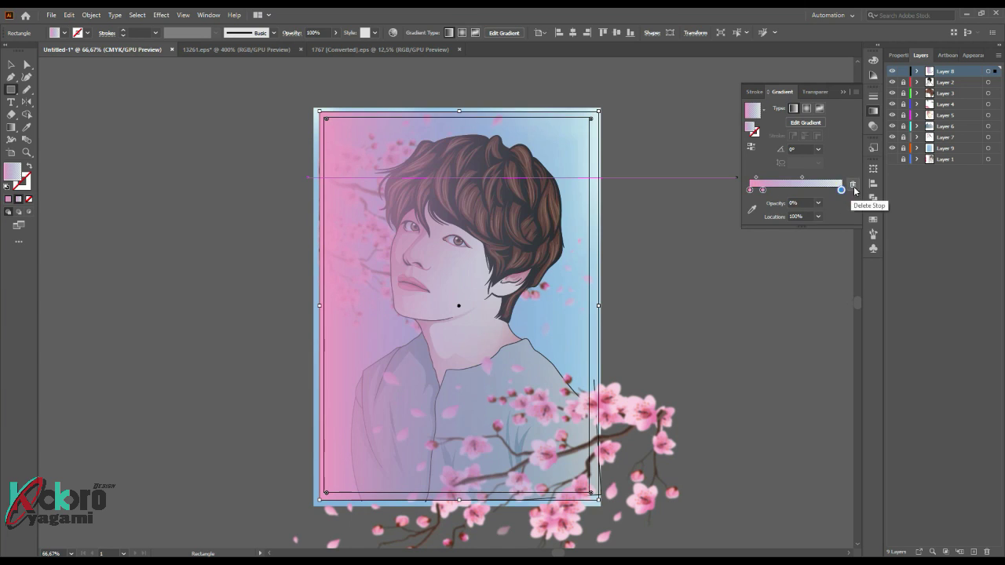
{"action": "left_click", "coordinate": [853, 186]}
{"action": "left_click", "coordinate": [818, 202]}
{"action": "left_click", "coordinate": [825, 219]}
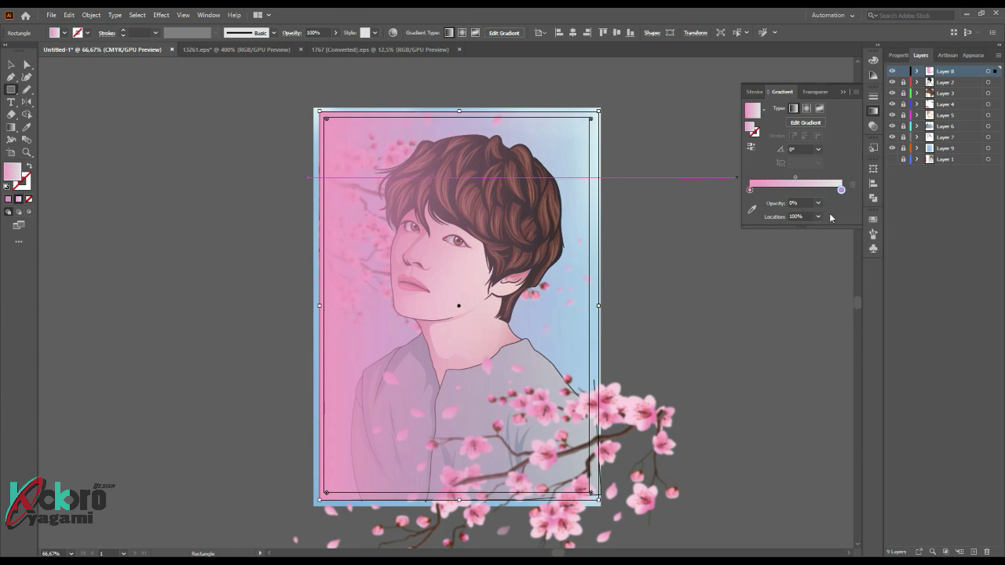
{"action": "key", "text": "g"}
{"action": "left_click_drag", "start_coordinate": [337, 519], "coordinate": [598, 88]}
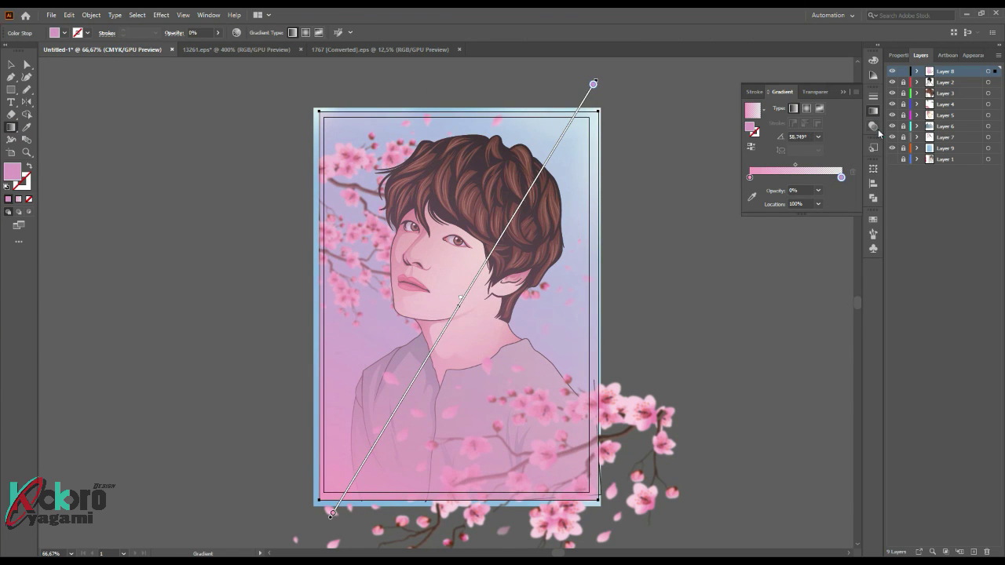
Step: Set the pink gradient rectangle's blend mode to Overlay
{"action": "left_click", "coordinate": [807, 92]}
{"action": "key", "text": "v"}
{"action": "left_click", "coordinate": [768, 108]}
{"action": "left_click", "coordinate": [773, 207]}
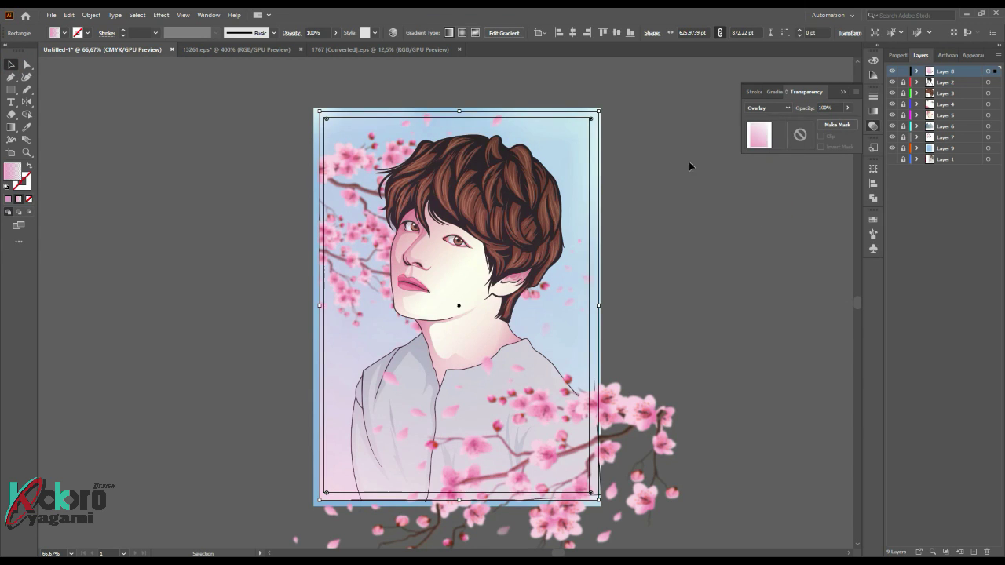
{"action": "scroll", "coordinate": [689, 161], "scroll_direction": "down", "scroll_amount": 1, "text": "alt"}
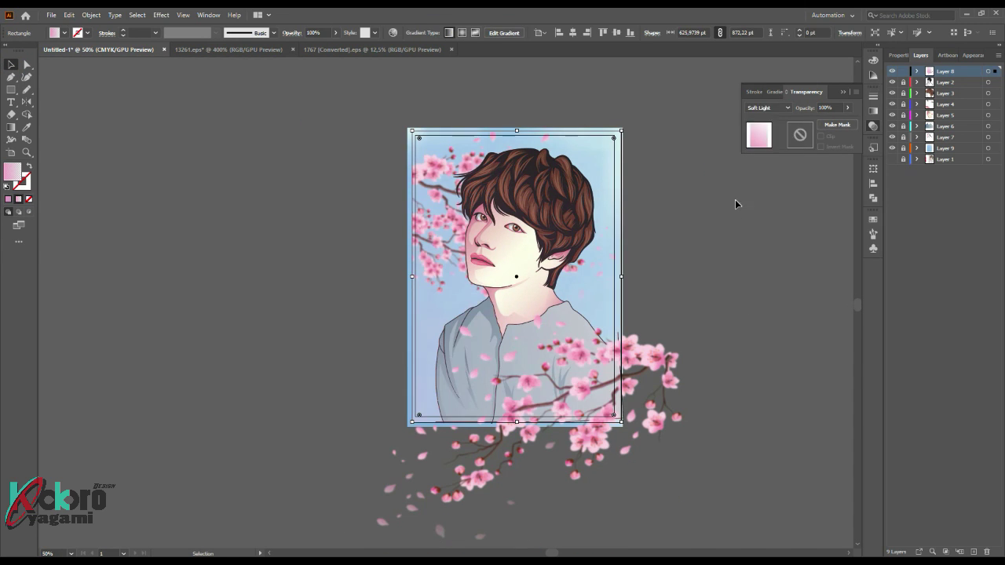
{"action": "left_click", "coordinate": [707, 173]}
{"action": "scroll", "coordinate": [702, 175], "scroll_direction": "up", "scroll_amount": 2, "text": "alt"}
{"action": "scroll", "coordinate": [701, 174], "scroll_direction": "down", "scroll_amount": 1, "text": "alt"}
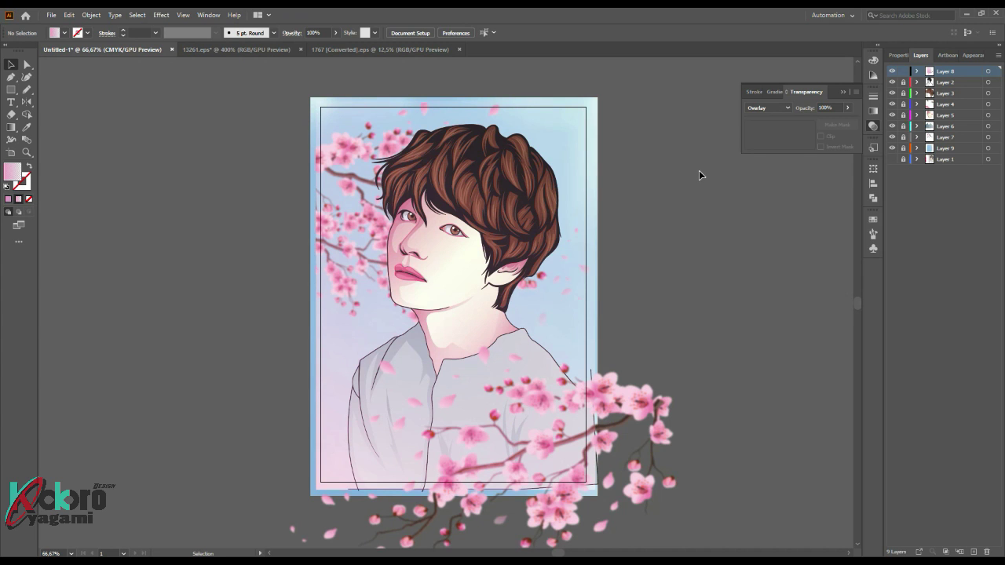
Step: Draw a small white circle beside the hair with the Ellipse tool
{"action": "key", "text": "ctrl+a"}
{"action": "key", "text": "ctrl+1"}
{"action": "key", "text": "l"}
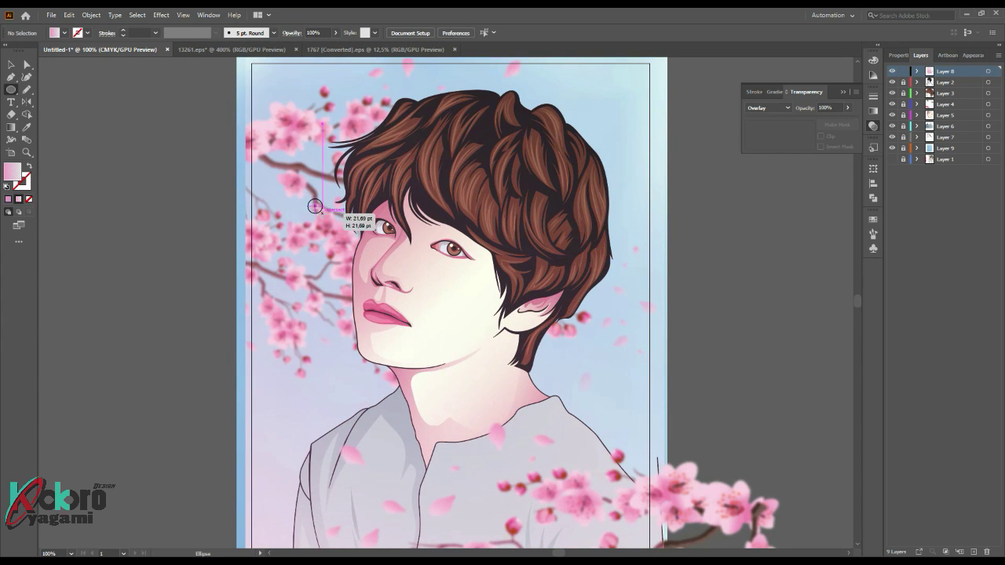
{"action": "key", "text": "ctrl+shift+a"}
{"action": "left_click_drag", "start_coordinate": [293, 189], "coordinate": [310, 195]}
{"action": "left_click", "coordinate": [873, 219]}
{"action": "left_click", "coordinate": [761, 227]}
Step: Add three more small white dots scattered across the artwork
{"action": "left_click_drag", "start_coordinate": [620, 297], "coordinate": [634, 310]}
{"action": "left_click_drag", "start_coordinate": [587, 79], "coordinate": [594, 85]}
{"action": "scroll", "coordinate": [471, 393], "scroll_direction": "down", "scroll_amount": 3}
{"action": "left_click_drag", "start_coordinate": [481, 436], "coordinate": [489, 444]}
{"action": "key", "text": "ctrl+minus"}
{"action": "scroll", "coordinate": [458, 489], "scroll_direction": "down", "scroll_amount": 1}
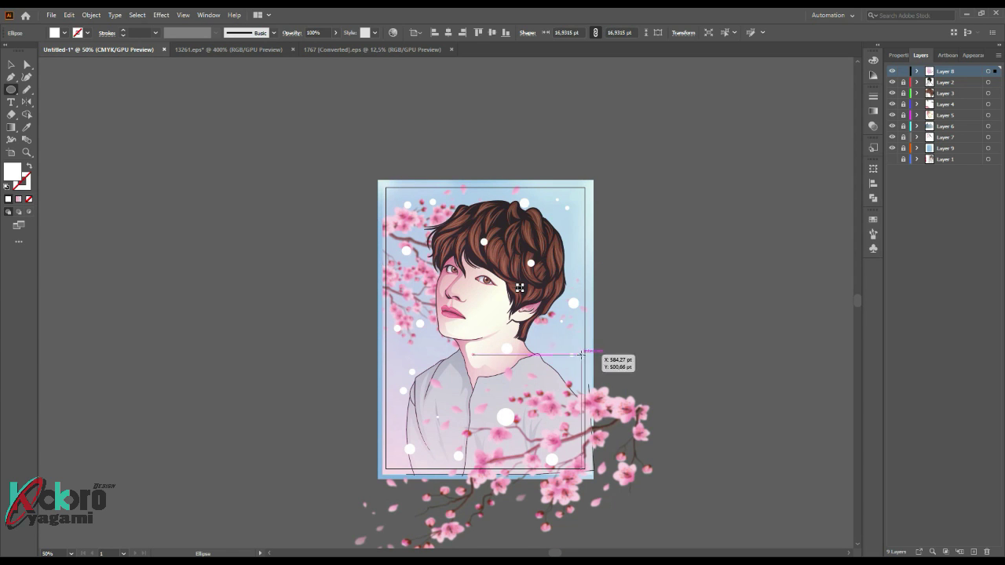
Step: Apply a Gaussian Blur to all the white dots
{"action": "key", "text": "ctrl+a"}
{"action": "key", "text": "ctrl+plus"}
{"action": "left_click", "coordinate": [161, 15]}
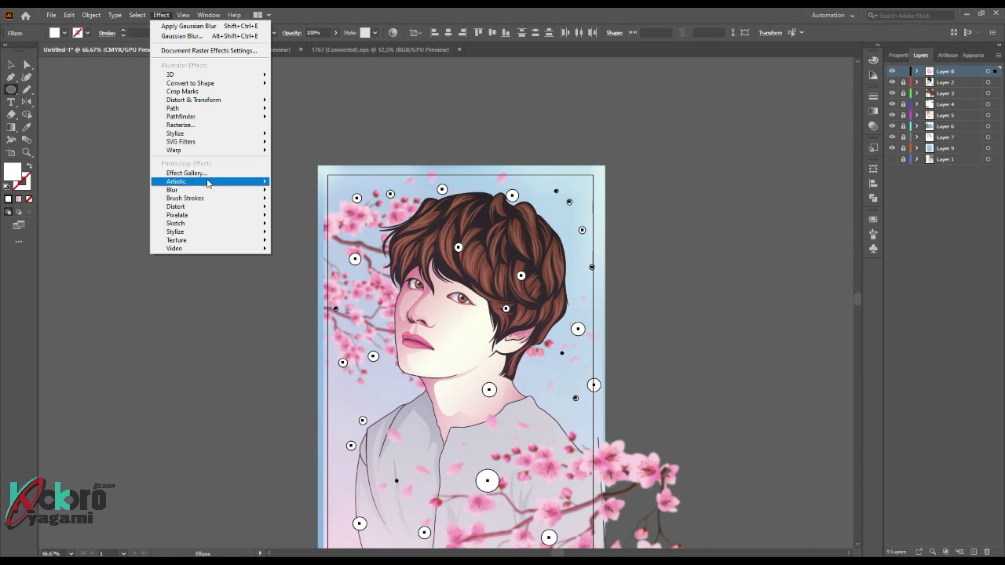
{"action": "left_click", "coordinate": [309, 193]}
{"action": "left_click_drag", "start_coordinate": [540, 260], "coordinate": [546, 261]}
{"action": "left_click", "coordinate": [557, 283]}
{"action": "left_click", "coordinate": [637, 271]}
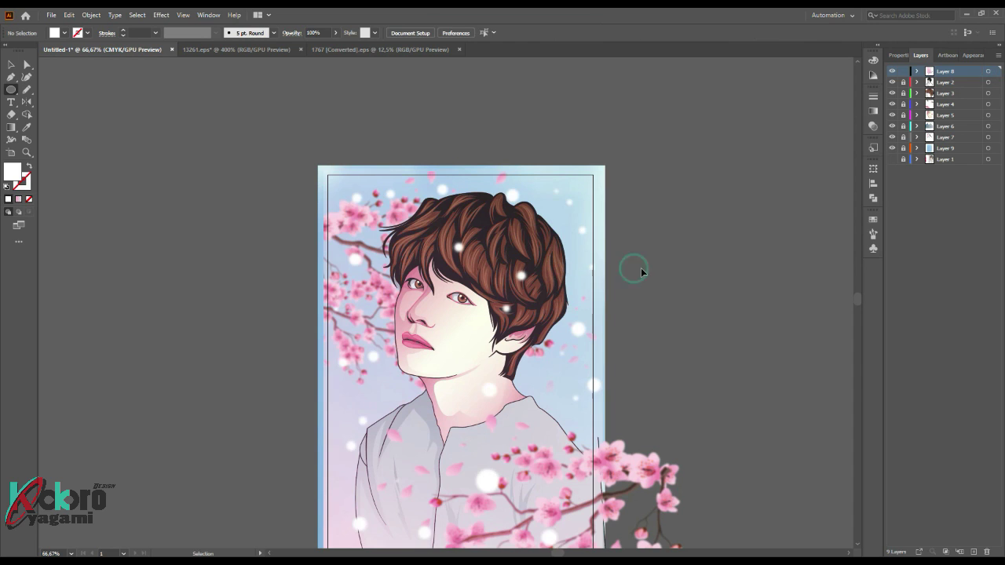
{"action": "scroll", "coordinate": [637, 271], "scroll_direction": "down", "scroll_amount": 1}
{"action": "key", "text": "ctrl+plus"}
{"action": "scroll", "coordinate": [643, 268], "scroll_direction": "down", "scroll_amount": 1}
{"action": "key", "text": "ctrl+minus"}
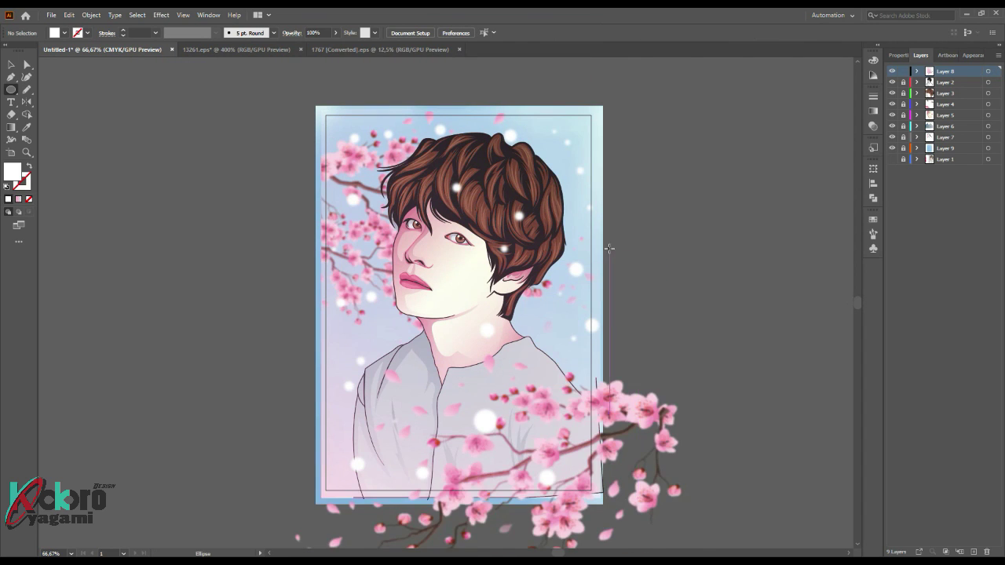
{"action": "scroll", "coordinate": [610, 259], "scroll_direction": "up", "scroll_amount": 3}
Step: Draw a large circle from the artboard's top-right corner
{"action": "scroll", "coordinate": [522, 181], "scroll_direction": "up", "scroll_amount": 2}
{"action": "left_click_drag", "start_coordinate": [521, 181], "coordinate": [731, 390]}
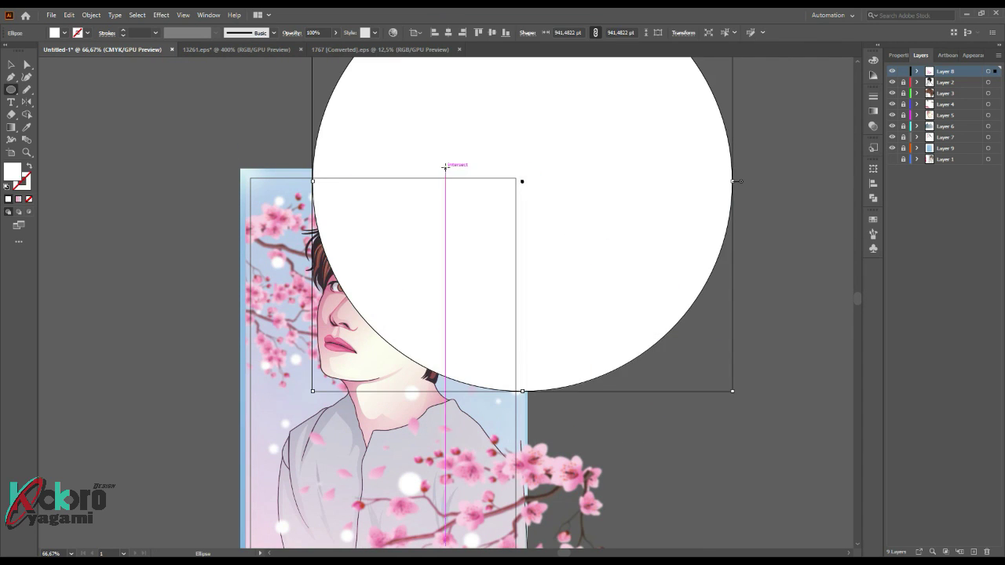
{"action": "key", "text": "ctrl+minus"}
{"action": "key", "text": "ctrl+minus"}
{"action": "left_click_drag", "start_coordinate": [701, 114], "coordinate": [682, 127]}
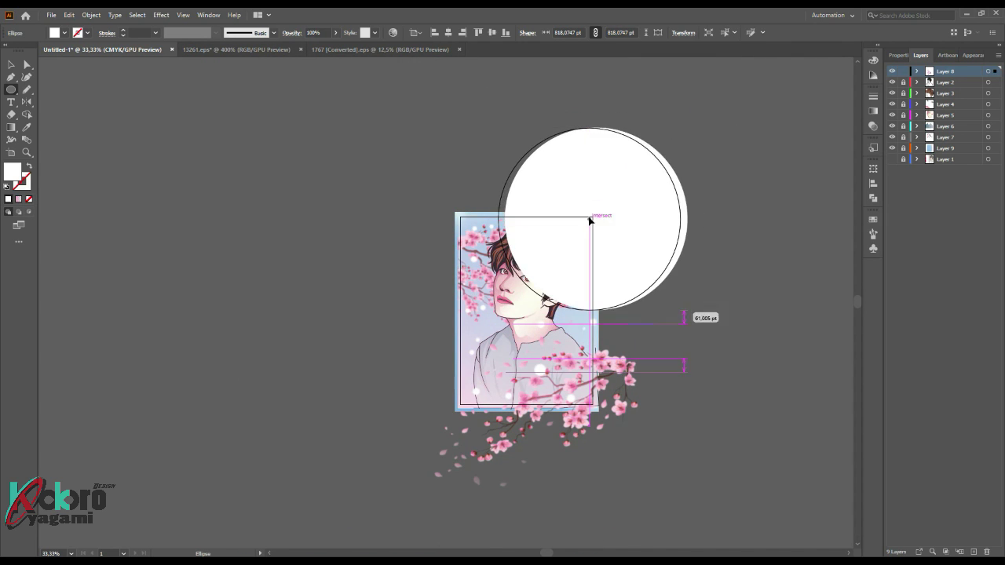
Step: Give the circle a radial gradient with white stops fading to transparent, midpoint near 30%
{"action": "left_click", "coordinate": [874, 126]}
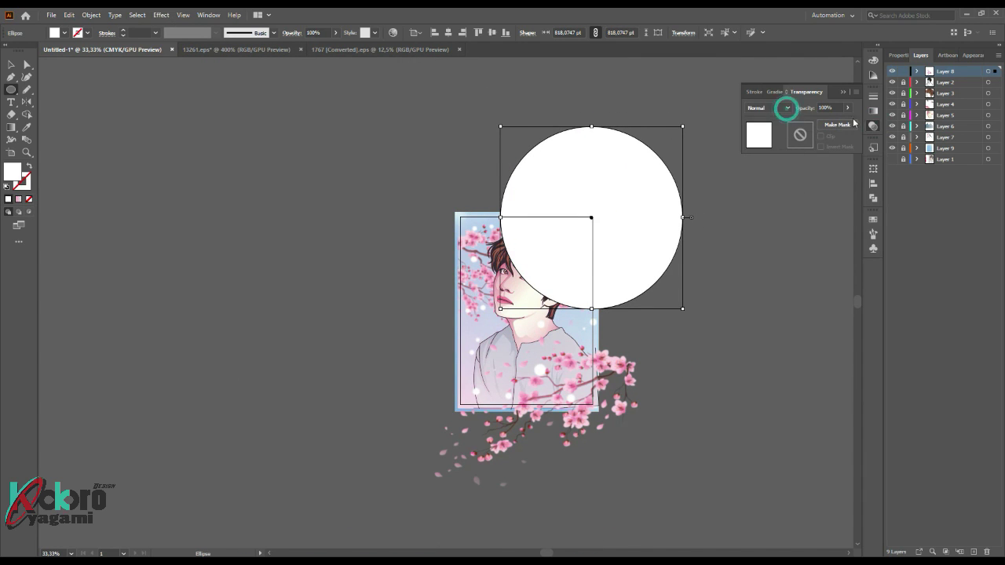
{"action": "left_click", "coordinate": [873, 111]}
{"action": "left_click", "coordinate": [761, 110]}
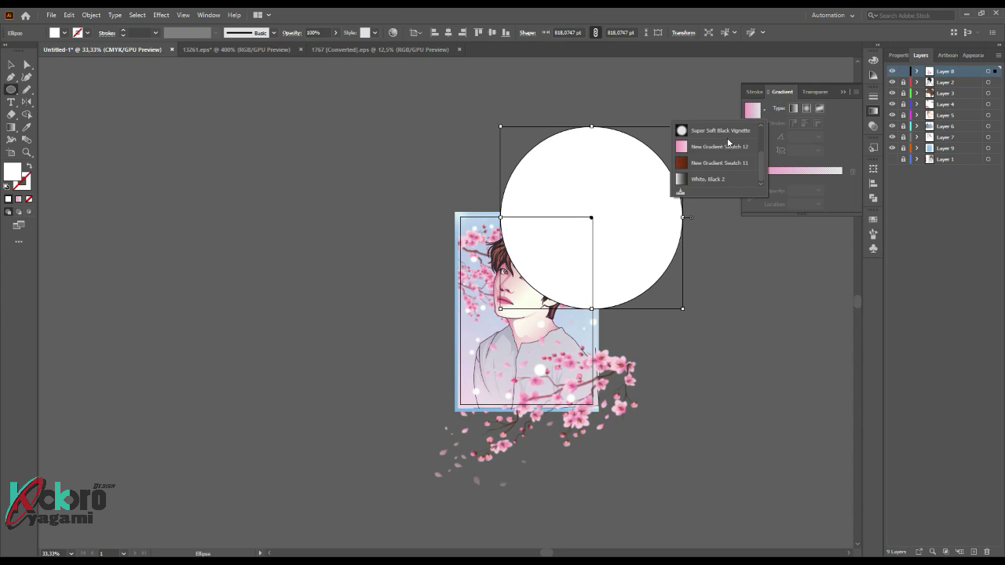
{"action": "left_click", "coordinate": [730, 144]}
{"action": "double_click", "coordinate": [750, 190]}
{"action": "left_click", "coordinate": [730, 281]}
{"action": "double_click", "coordinate": [841, 190]}
{"action": "left_click", "coordinate": [731, 281]}
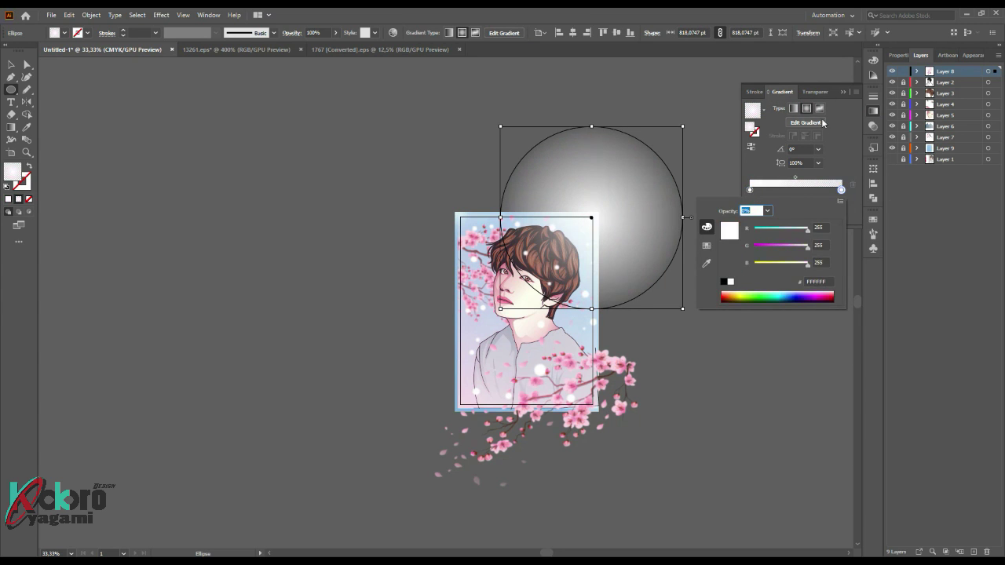
{"action": "left_click_drag", "start_coordinate": [796, 177], "coordinate": [777, 179]}
Step: Enlarge the glow circle and centre it on the portrait's top-right corner
{"action": "mouse_move", "coordinate": [669, 234]}
{"action": "left_mouse_down"}
{"action": "mouse_move", "coordinate": [507, 333]}
{"action": "mouse_move", "coordinate": [404, 422]}
{"action": "left_mouse_up"}
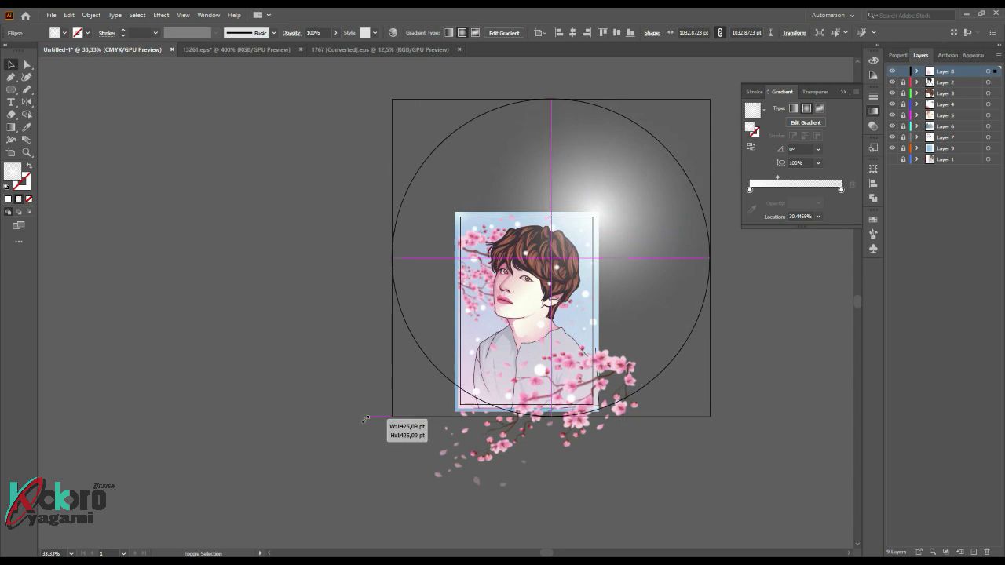
{"action": "left_click_drag", "start_coordinate": [552, 257], "coordinate": [595, 220]}
{"action": "key", "text": "ctrl+shift+a"}
{"action": "key", "text": "ctrl+plus"}
{"action": "key", "text": "ctrl+plus"}
{"action": "scroll", "coordinate": [680, 200], "scroll_direction": "up", "scroll_amount": 1}
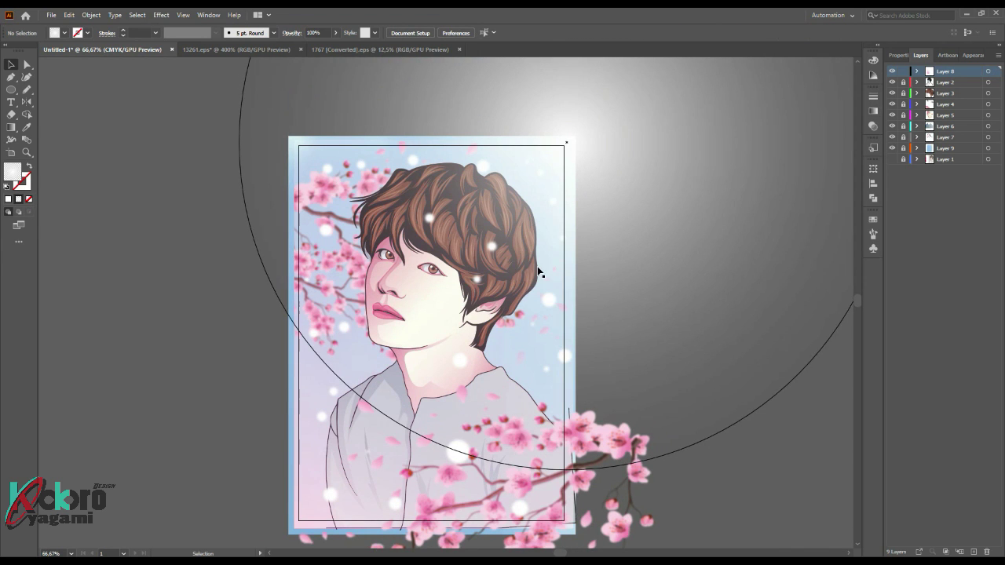
Step: Draw a closed diagonal ribbon shape with the Pen tool and fill it white
{"action": "scroll", "coordinate": [538, 271], "scroll_direction": "down", "scroll_amount": 2}
{"action": "scroll", "coordinate": [538, 271], "scroll_direction": "right", "scroll_amount": 3}
{"action": "key", "text": "p"}
{"action": "left_click", "coordinate": [184, 481]}
{"action": "left_click", "coordinate": [208, 430]}
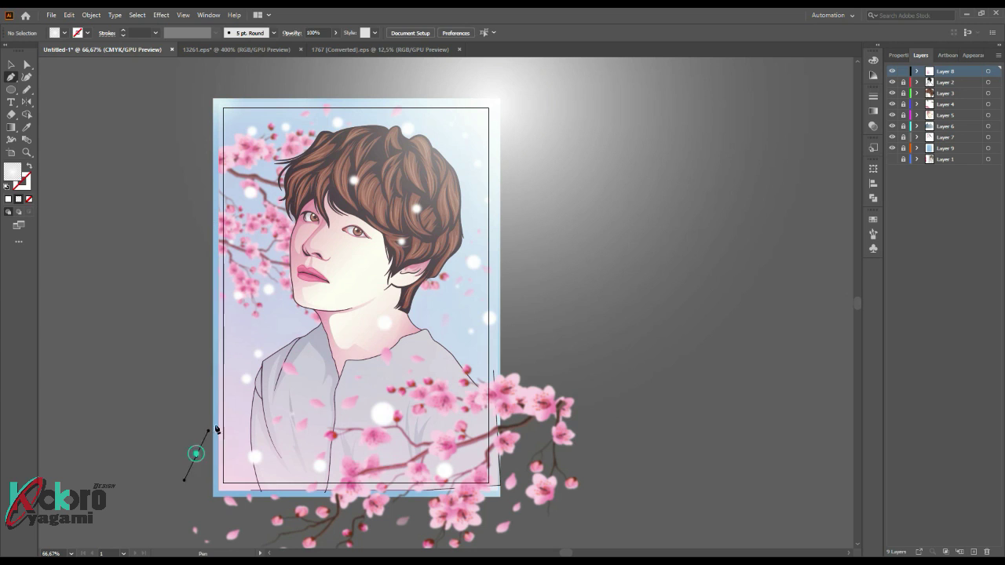
{"action": "left_click", "coordinate": [476, 302]}
{"action": "left_click", "coordinate": [538, 267]}
{"action": "left_click", "coordinate": [361, 376]}
{"action": "left_click", "coordinate": [200, 469]}
{"action": "left_click", "coordinate": [249, 412]}
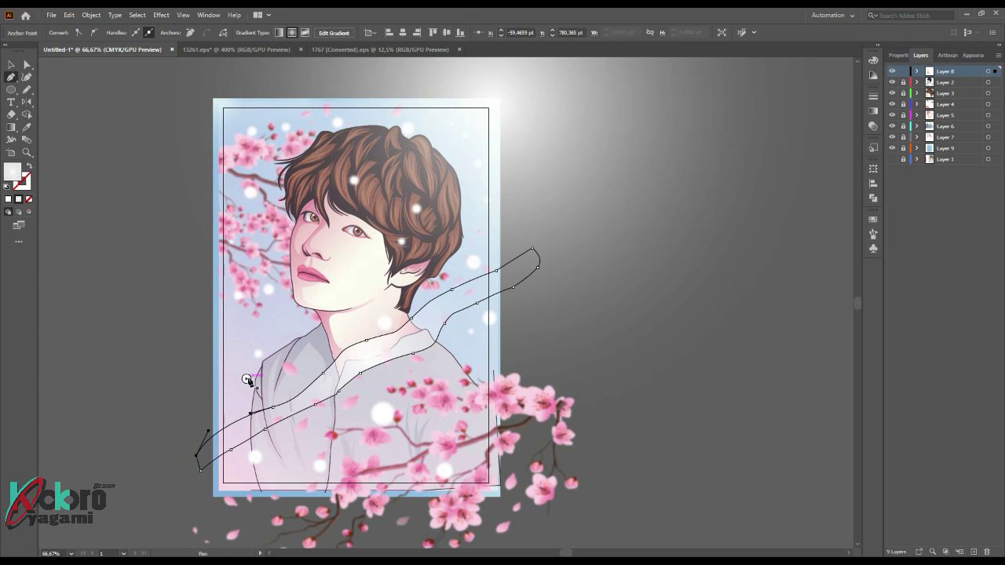
{"action": "left_click", "coordinate": [874, 223]}
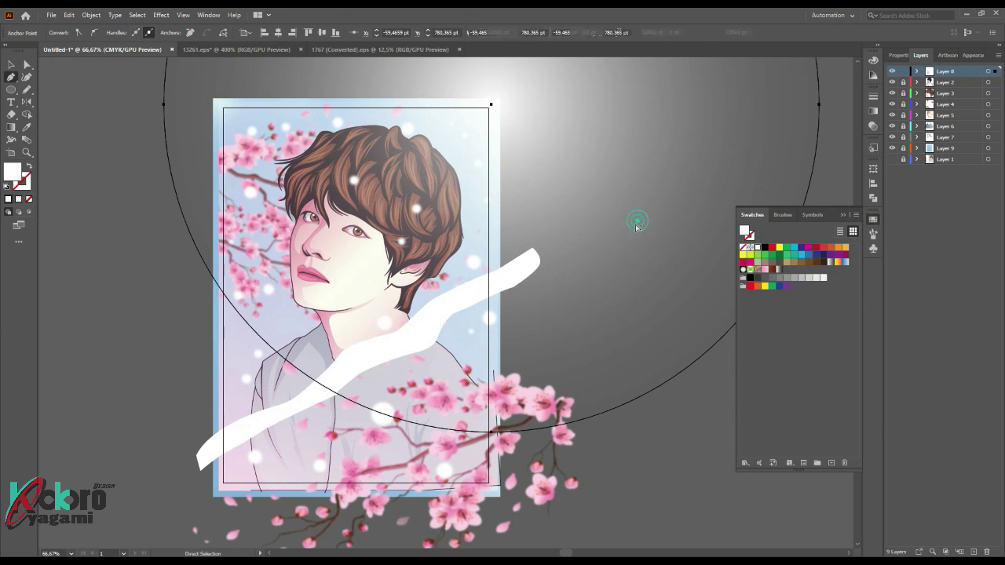
Step: Add freehand ribbon strokes extending the ribbon and reaching toward the hair
{"action": "key", "text": "b"}
{"action": "left_click_drag", "start_coordinate": [262, 469], "coordinate": [247, 454]}
{"action": "key", "text": "v"}
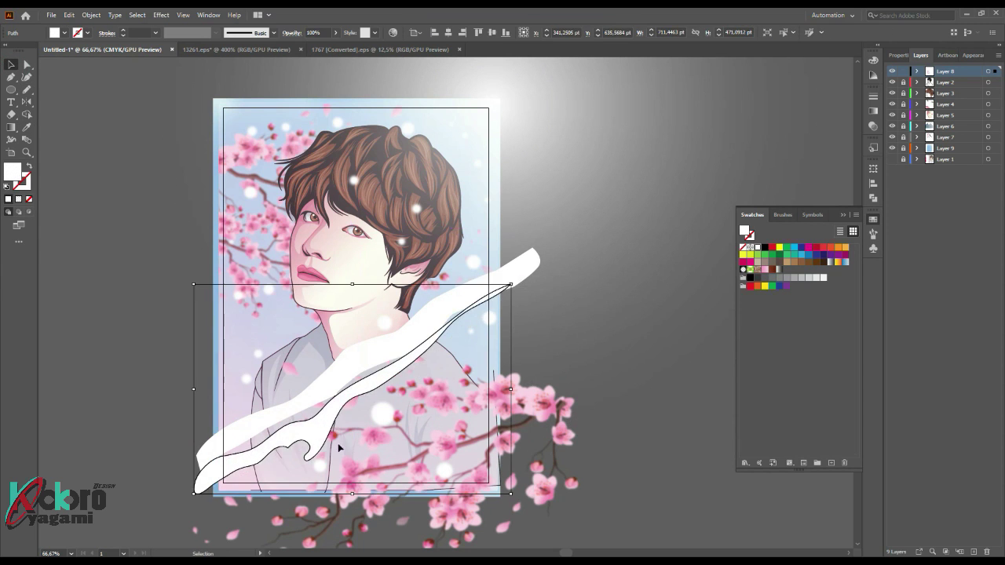
{"action": "left_click", "coordinate": [595, 358]}
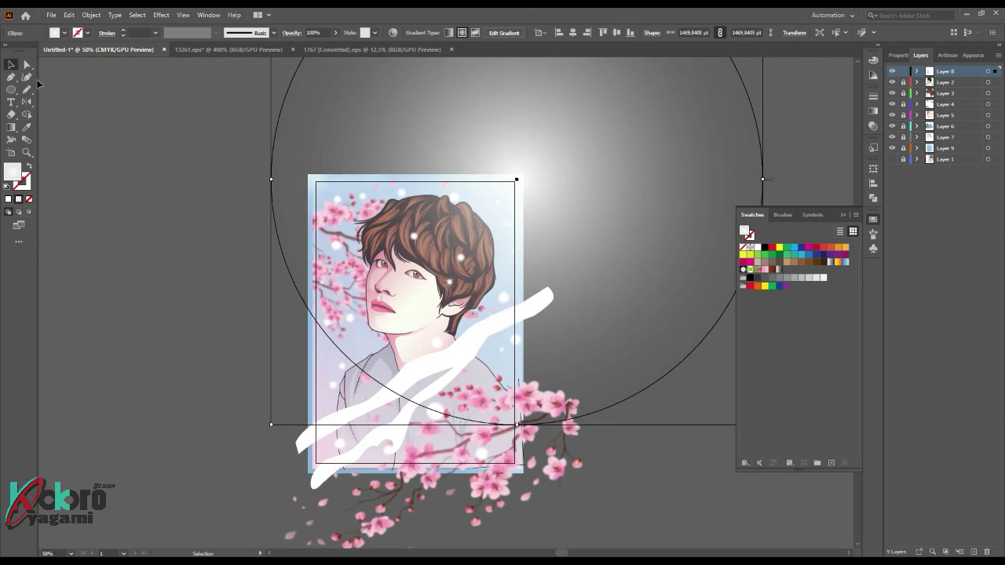
{"action": "key", "text": "n"}
{"action": "mouse_move", "coordinate": [242, 304]}
{"action": "left_mouse_down"}
{"action": "mouse_move", "coordinate": [318, 251]}
{"action": "mouse_move", "coordinate": [249, 362]}
{"action": "left_mouse_up"}
{"action": "key", "text": "v"}
Step: Gaussian-blur the white ribbons and lower their opacity to 51%
{"action": "left_click", "coordinate": [161, 15]}
{"action": "left_click", "coordinate": [298, 192]}
{"action": "left_click", "coordinate": [562, 281]}
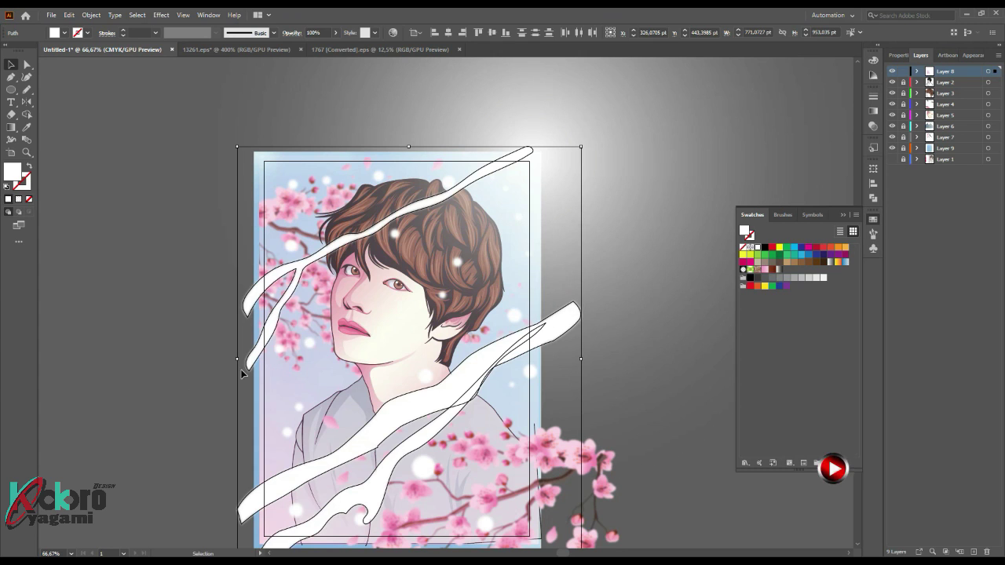
{"action": "scroll", "coordinate": [242, 374], "scroll_direction": "down", "scroll_amount": 2}
{"action": "left_click", "coordinate": [873, 126]}
{"action": "left_click", "coordinate": [847, 107]}
{"action": "left_click", "coordinate": [830, 123]}
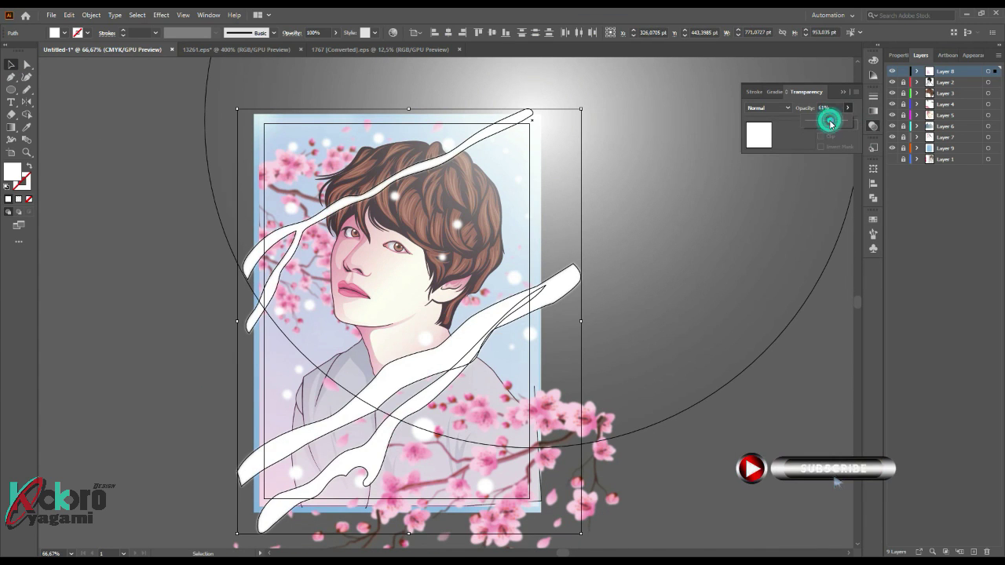
{"action": "left_click_drag", "start_coordinate": [831, 123], "coordinate": [824, 124]}
{"action": "left_click", "coordinate": [790, 341]}
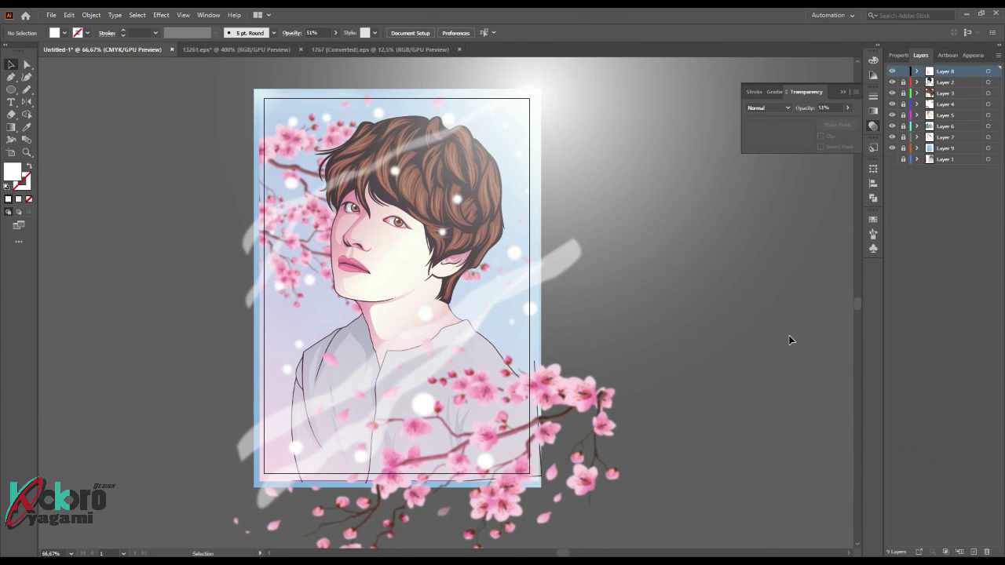
{"action": "left_click", "coordinate": [903, 149]}
Step: Draw a freehand ribbon stroke across the portrait on Layer 9
{"action": "key", "text": "n"}
{"action": "mouse_move", "coordinate": [198, 335]}
{"action": "left_mouse_down"}
{"action": "mouse_move", "coordinate": [337, 300]}
{"action": "mouse_move", "coordinate": [201, 337]}
{"action": "left_mouse_up"}
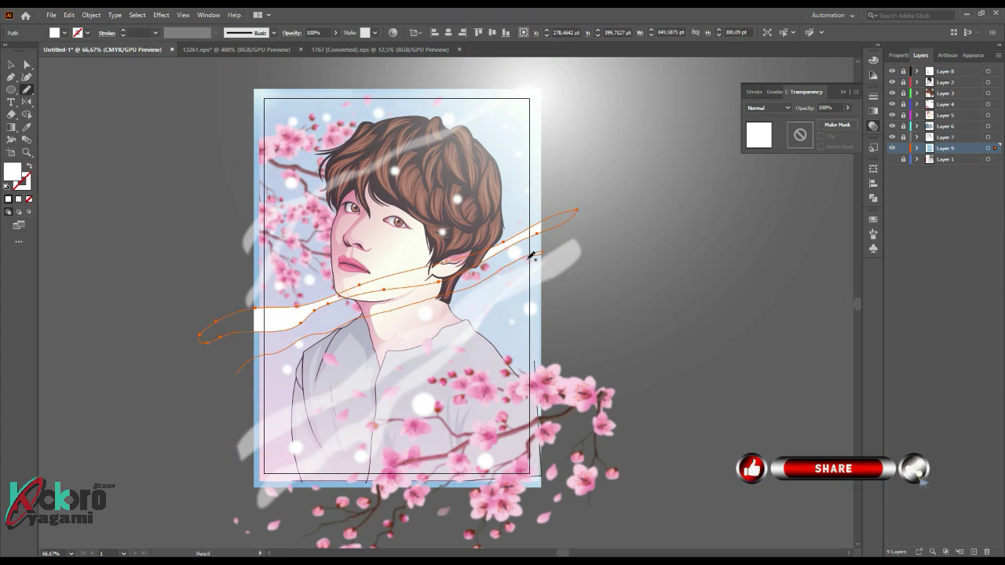
{"action": "key", "text": "ctrl"}
{"action": "key", "text": "ctrl+z"}
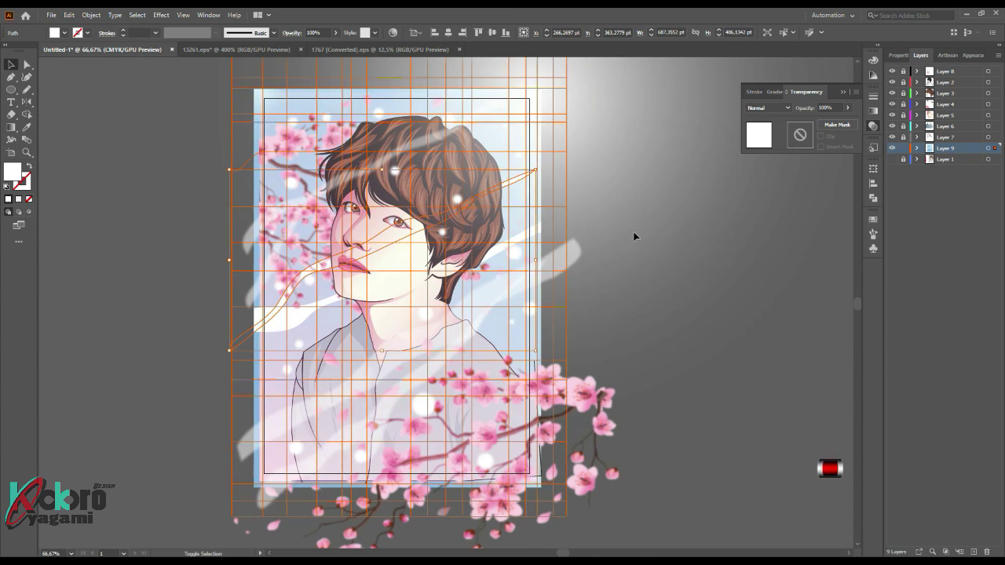
{"action": "key", "text": "ctrl+shift+z"}
Step: Apply Gaussian Blur to the new ribbon and set its opacity to 64%
{"action": "left_click", "coordinate": [161, 15]}
{"action": "left_click", "coordinate": [306, 191]}
{"action": "left_click", "coordinate": [568, 281]}
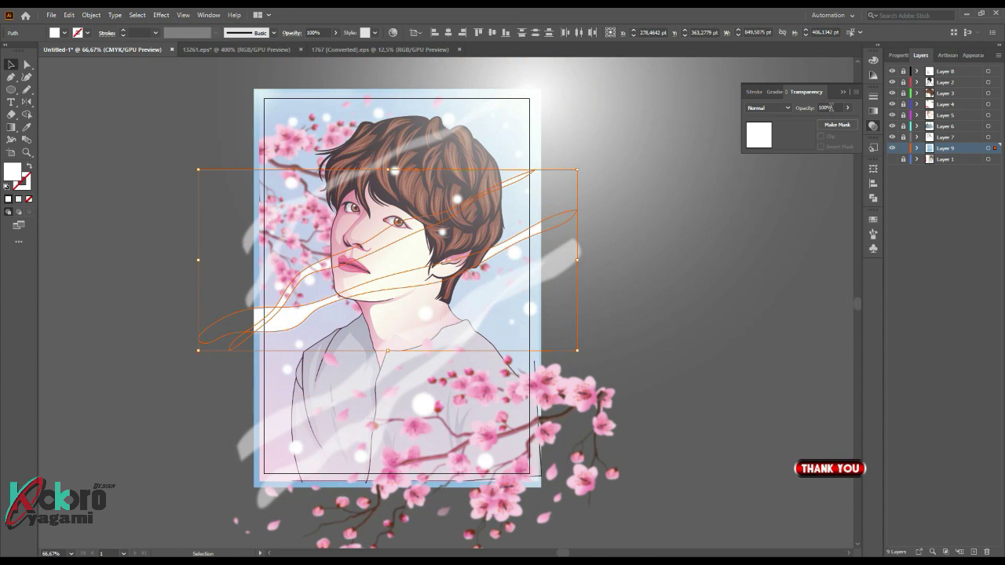
{"action": "left_click", "coordinate": [825, 107]}
{"action": "type", "text": "64"}
{"action": "left_click", "coordinate": [733, 187]}
{"action": "left_click", "coordinate": [842, 95]}
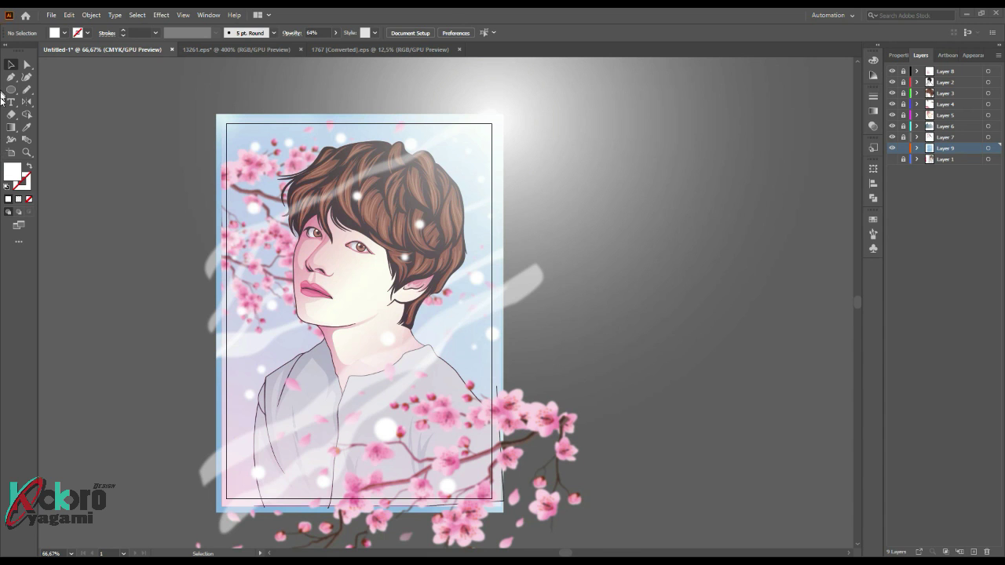
Step: Place the logo image and move it to the artboard's top-right corner
{"action": "scroll", "coordinate": [399, 249], "scroll_direction": "down", "scroll_amount": 4}
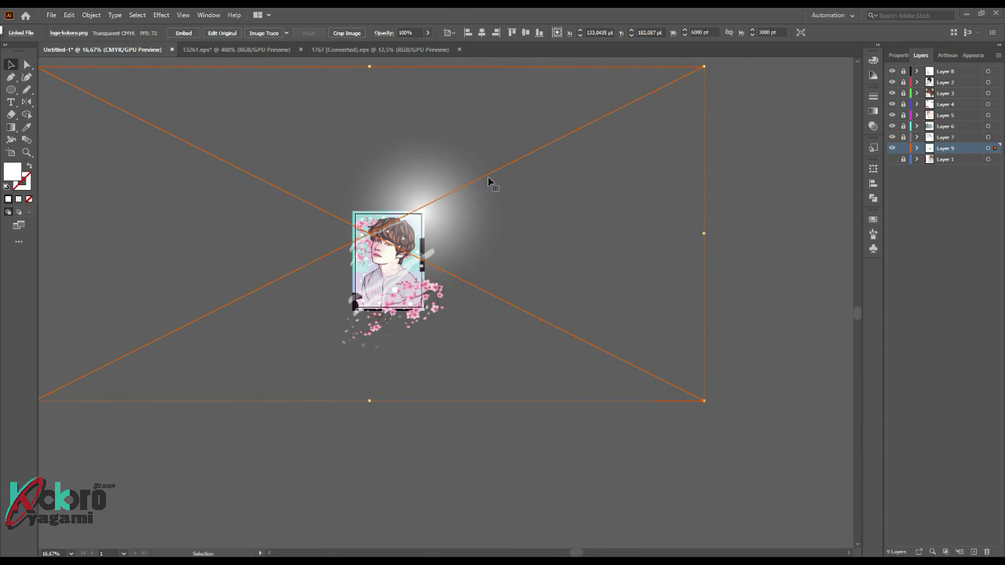
{"action": "left_click", "coordinate": [455, 187]}
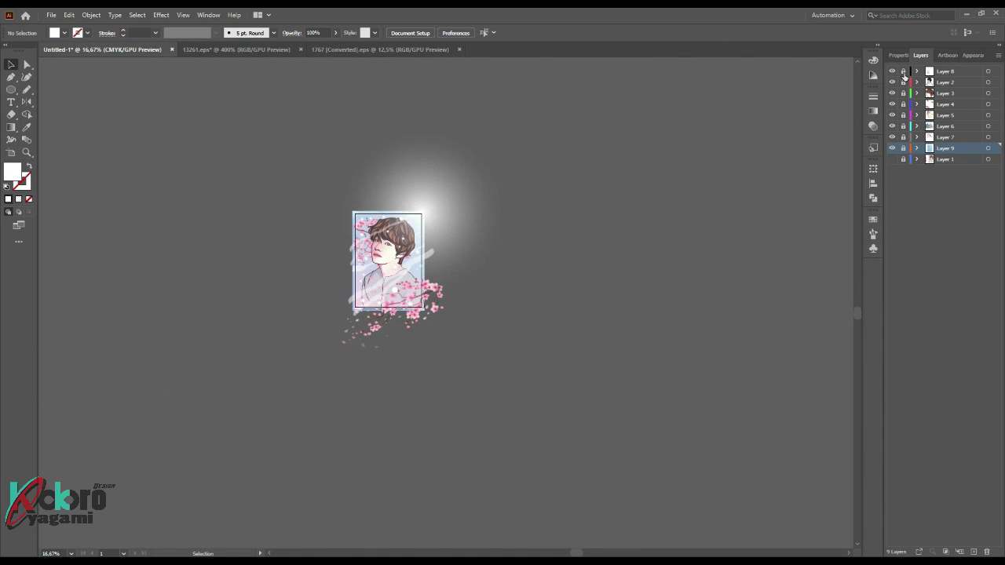
{"action": "left_click", "coordinate": [904, 72]}
{"action": "mouse_move", "coordinate": [746, 406]}
{"action": "left_mouse_down"}
{"action": "mouse_move", "coordinate": [374, 223]}
{"action": "mouse_move", "coordinate": [528, 499]}
{"action": "mouse_move", "coordinate": [517, 167]}
{"action": "left_mouse_up"}
{"action": "scroll", "coordinate": [375, 224], "scroll_direction": "up", "scroll_amount": 4}
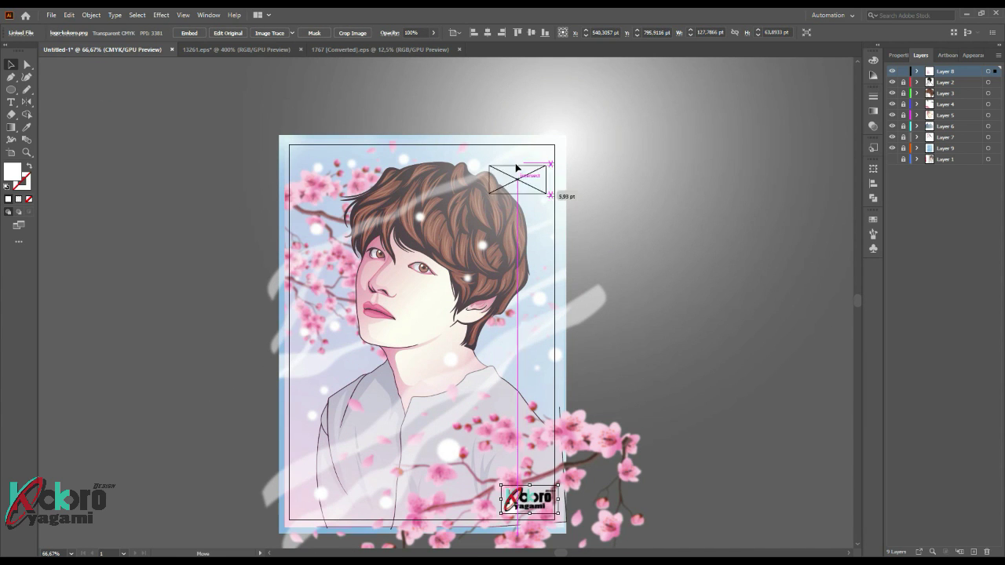
{"action": "left_click", "coordinate": [248, 320]}
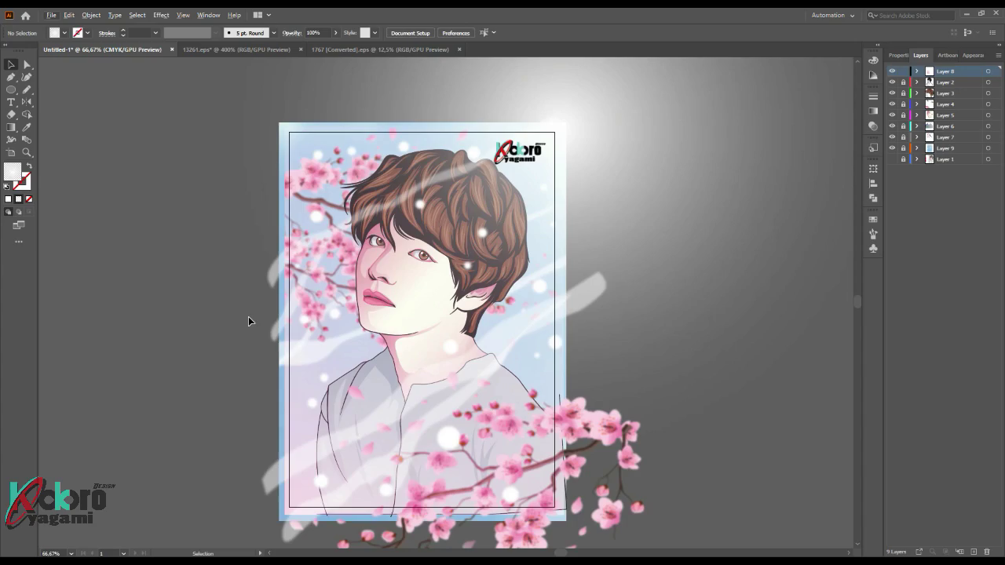